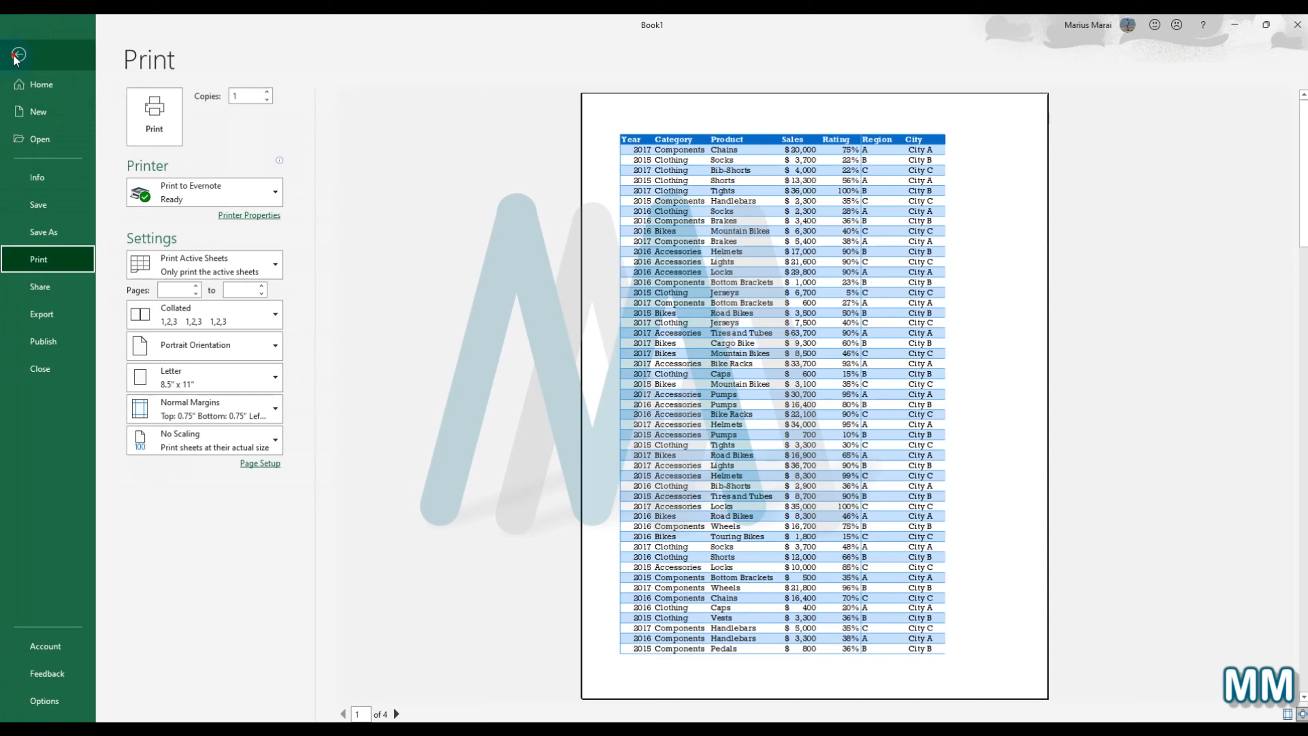
# Step: Leave the print preview and apply the Depth theme to the workbook
pyautogui.click(18, 54)
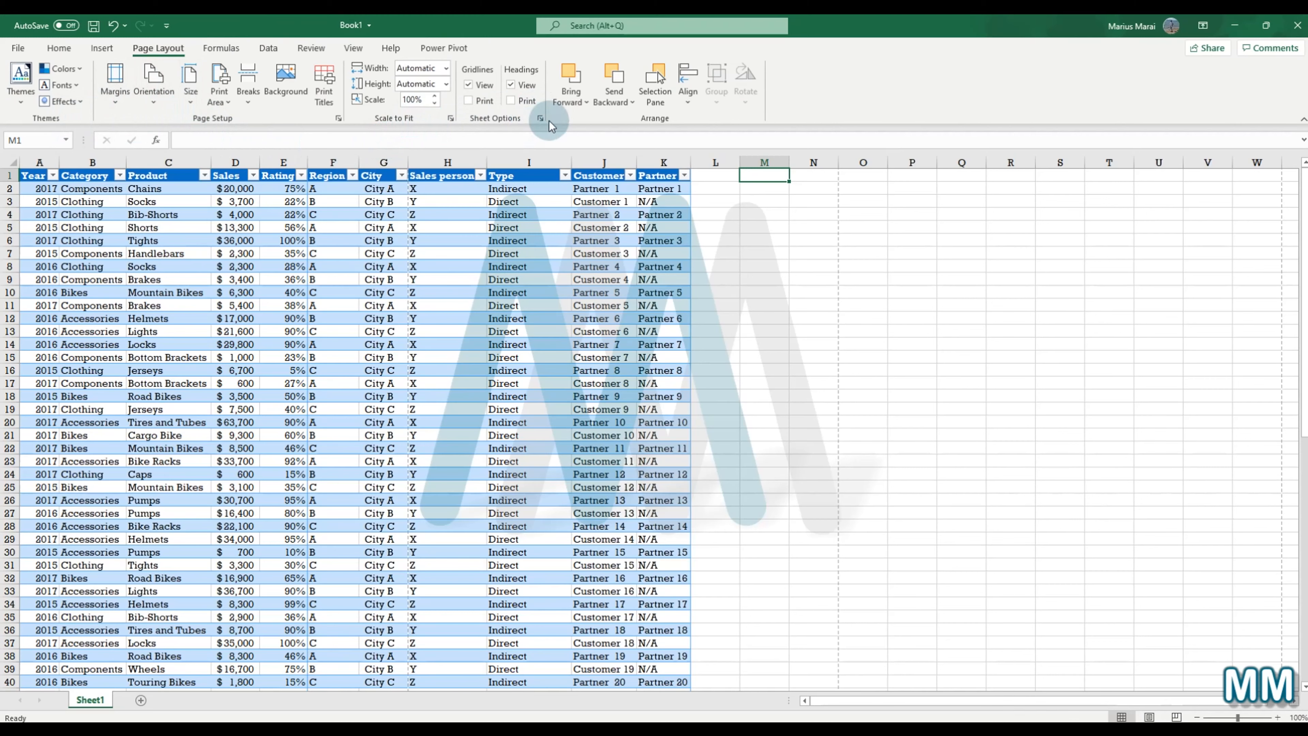
pyautogui.click(335, 277)
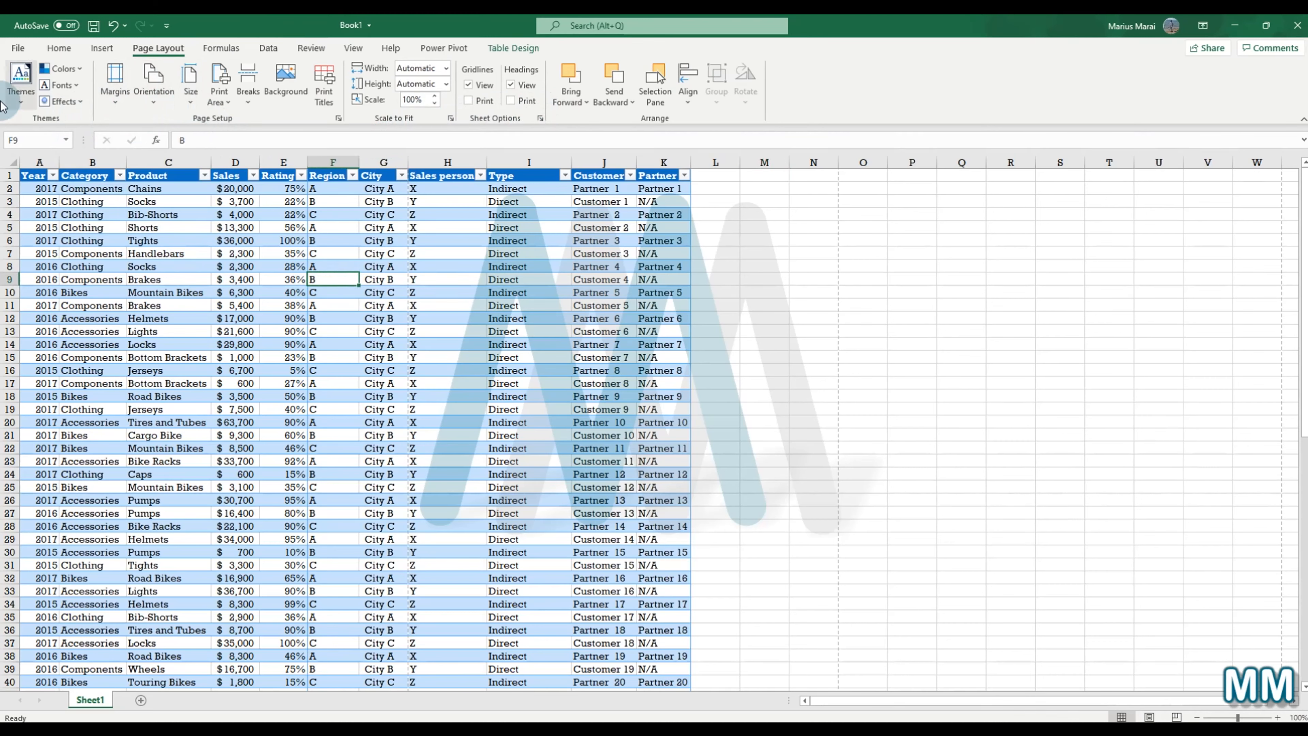
pyautogui.click(24, 103)
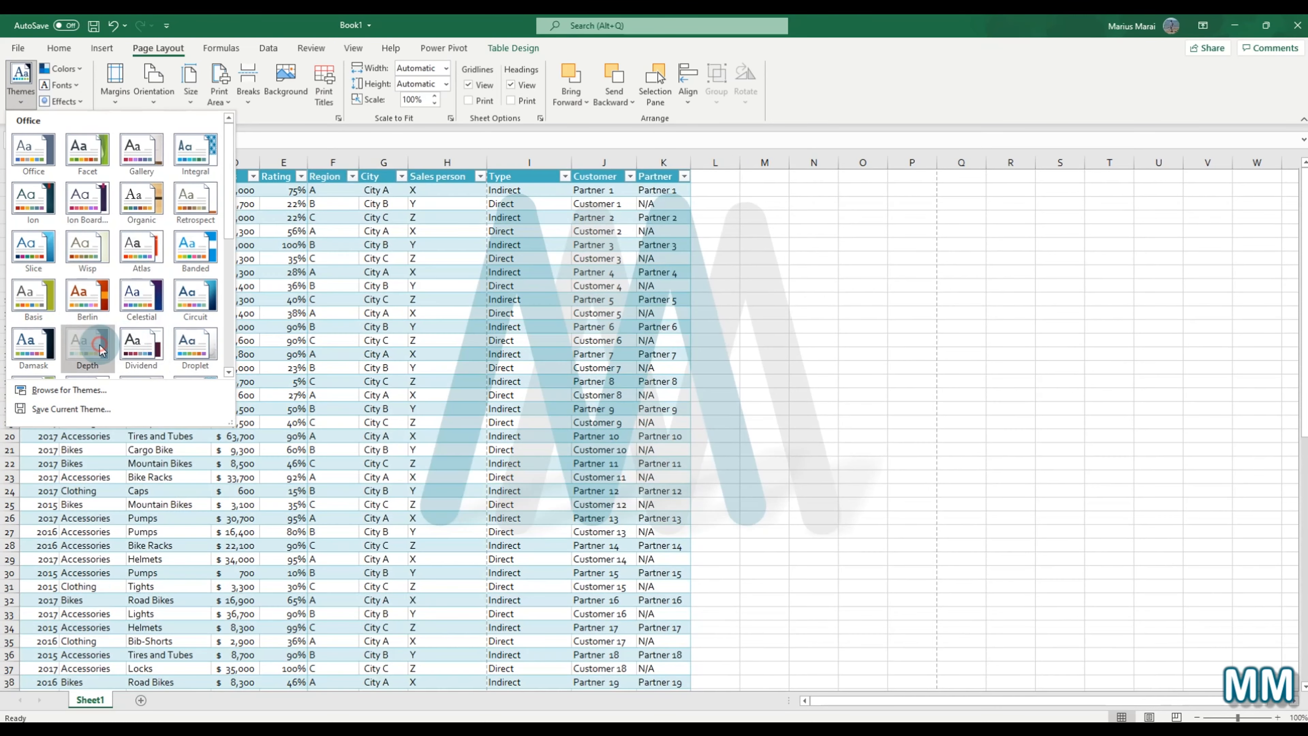
pyautogui.click(87, 344)
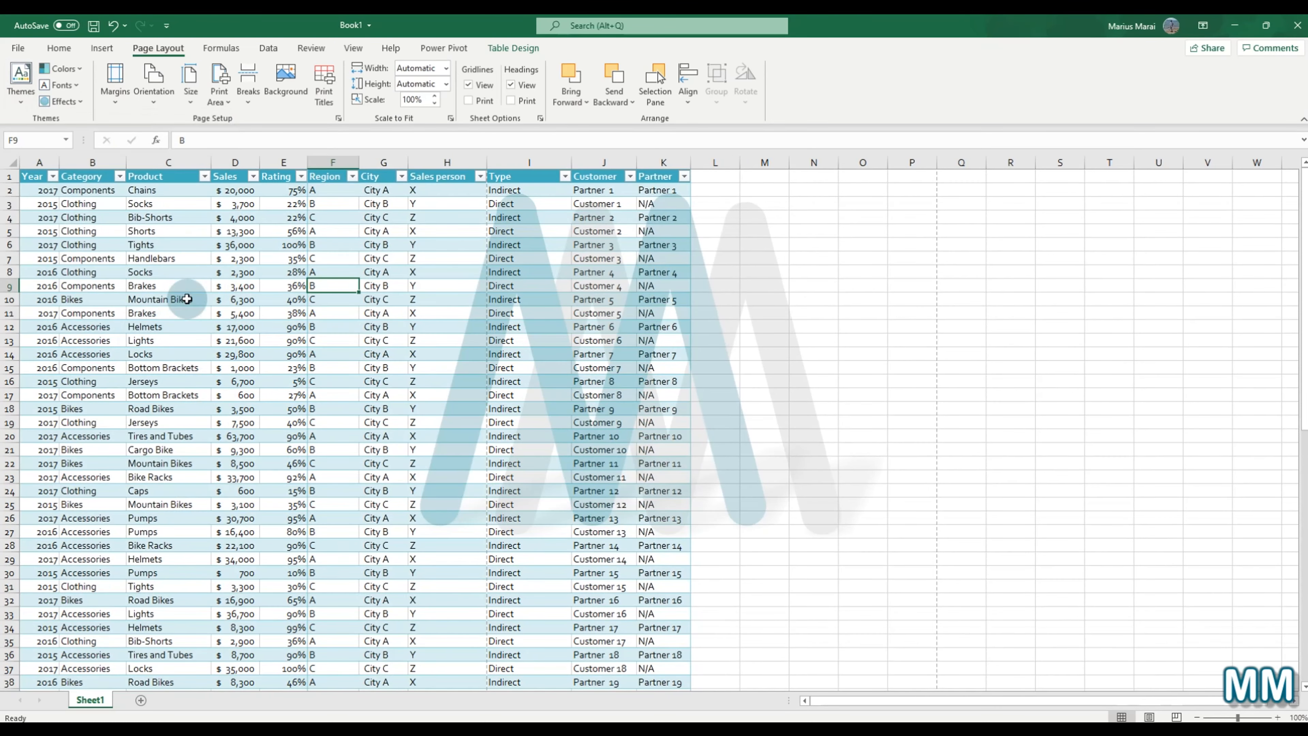
pyautogui.click(250, 280)
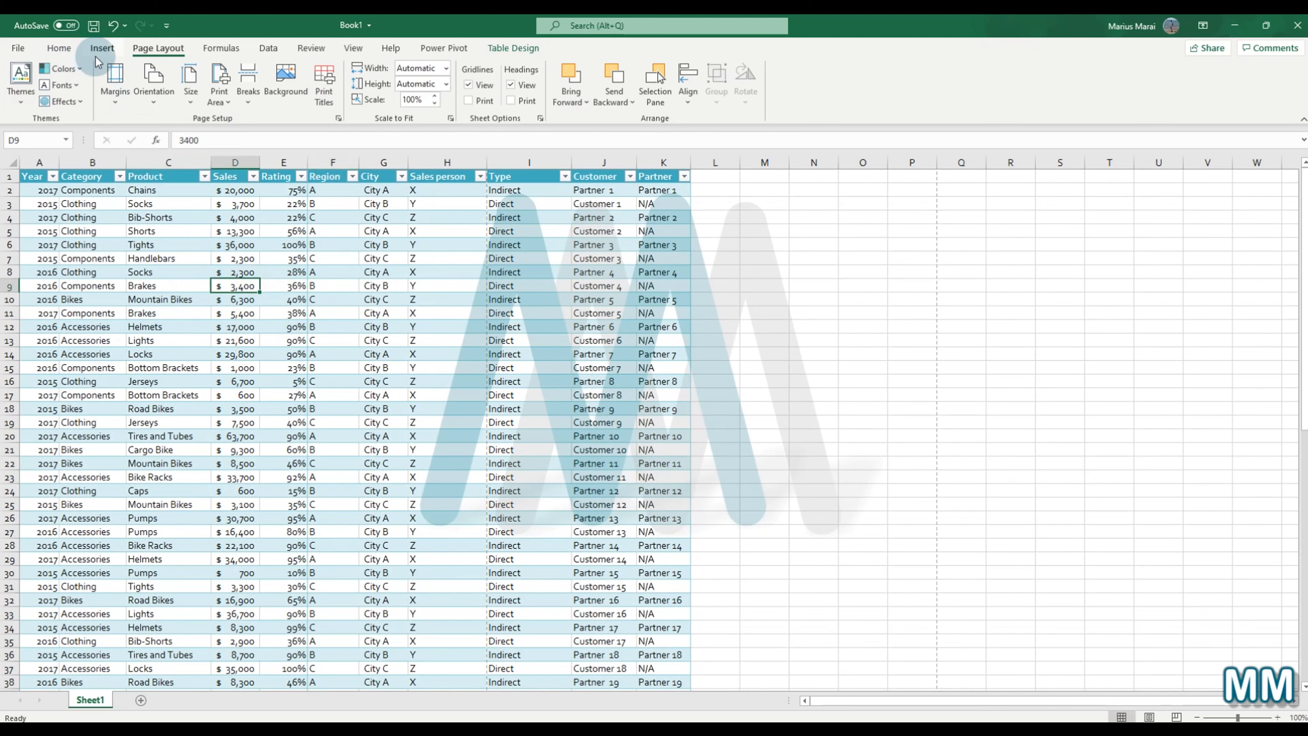
# Step: Draw a rectangle about 2.54" high and 5.52" wide in the empty cells beside the table
pyautogui.click(100, 57)
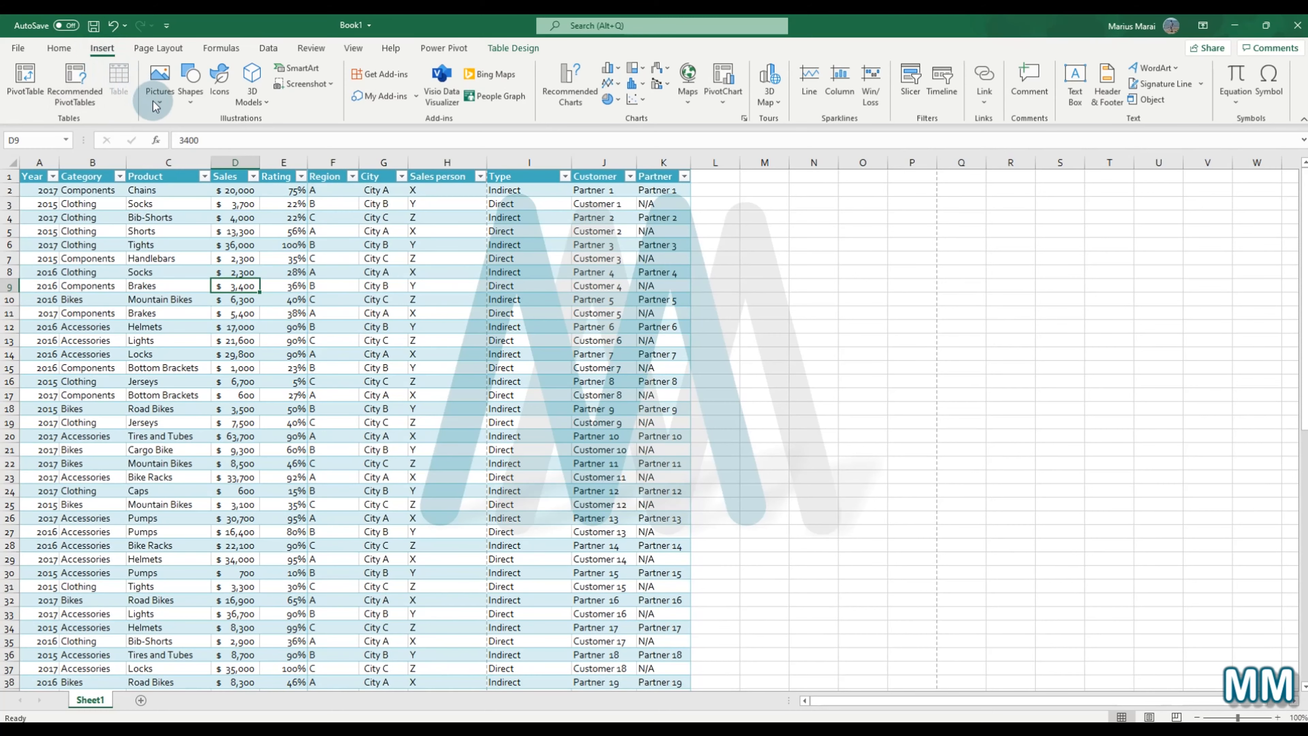
pyautogui.click(187, 106)
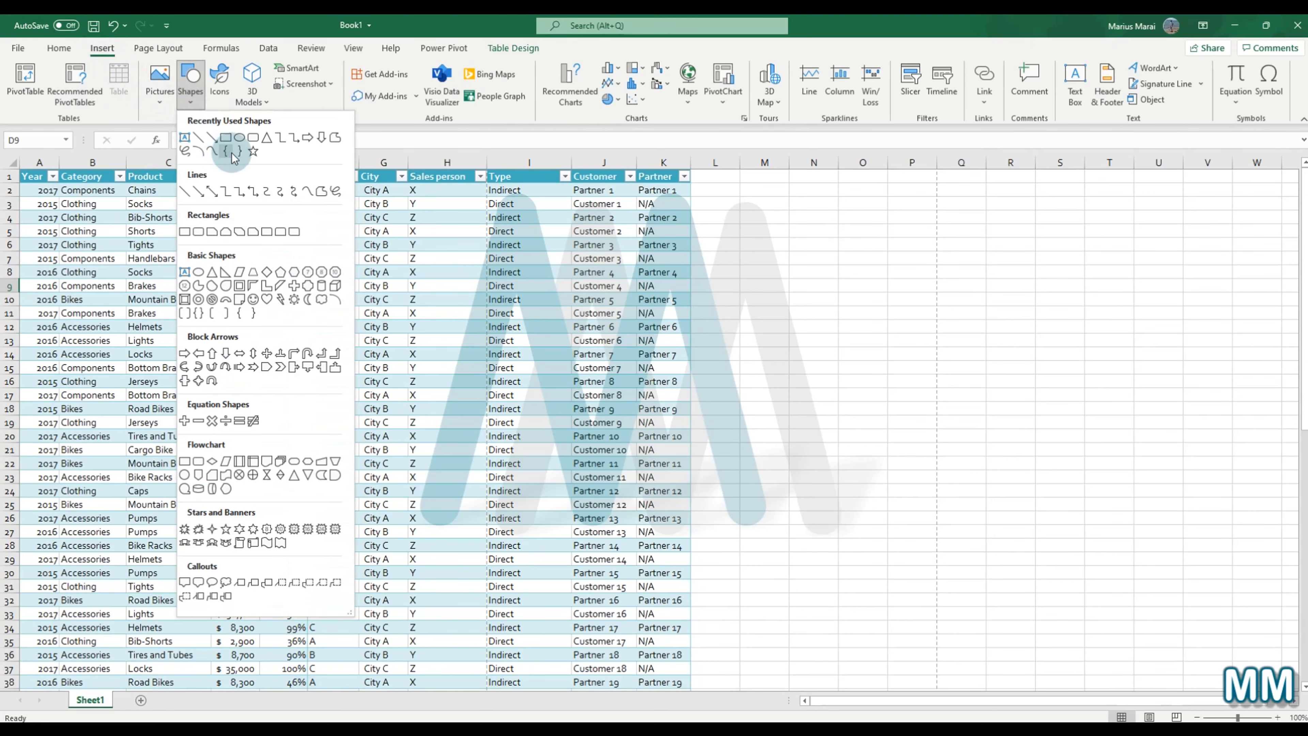
pyautogui.click(225, 137)
pyautogui.moveTo(724, 194)
pyautogui.mouseDown()
pyautogui.moveTo(1012, 278)
pyautogui.moveTo(1087, 361)
pyautogui.mouseUp()
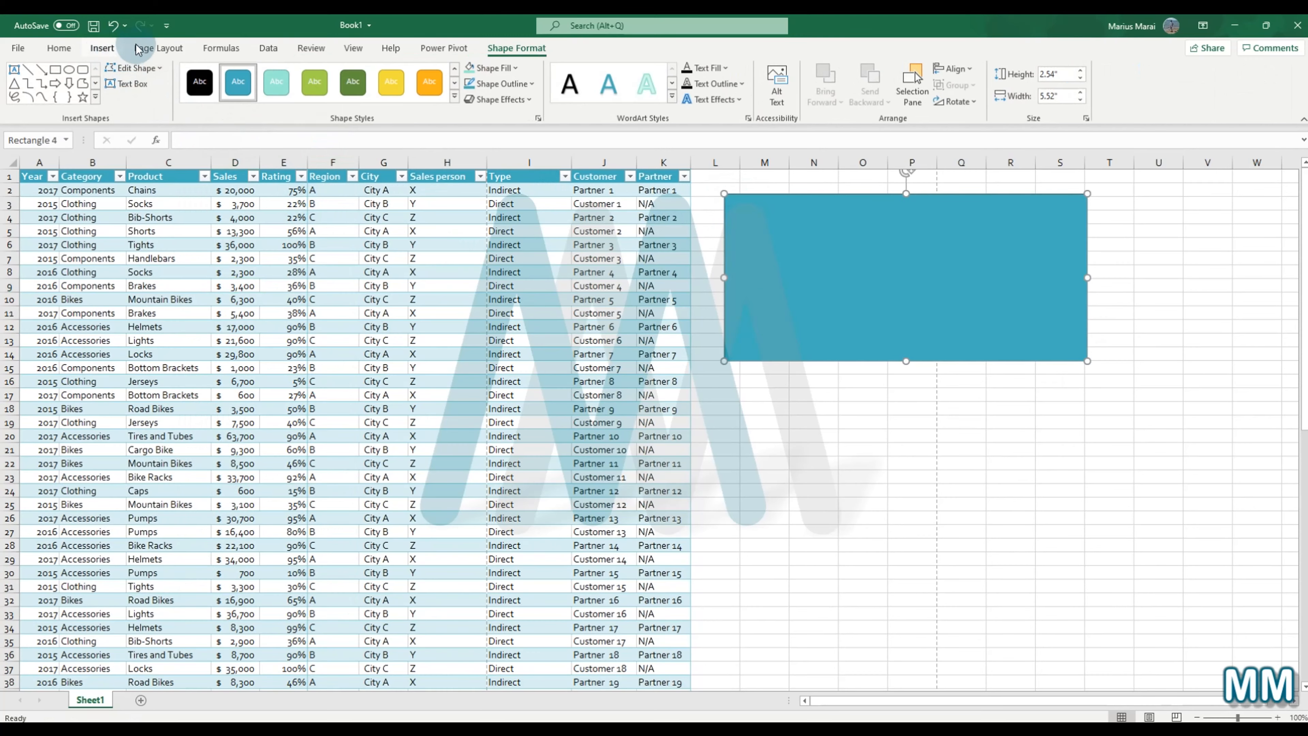
# Step: Change the workbook's theme colors to Blue Warm
pyautogui.click(158, 47)
pyautogui.click(21, 82)
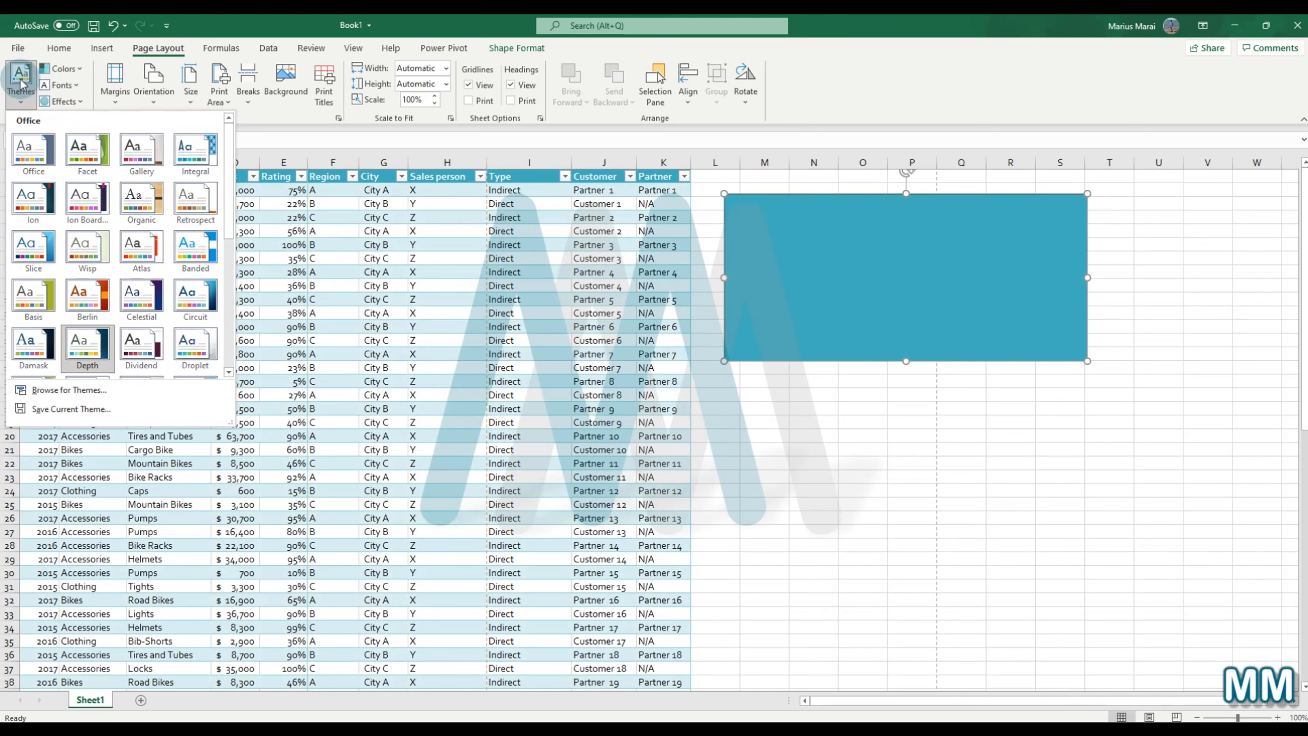
pyautogui.click(20, 82)
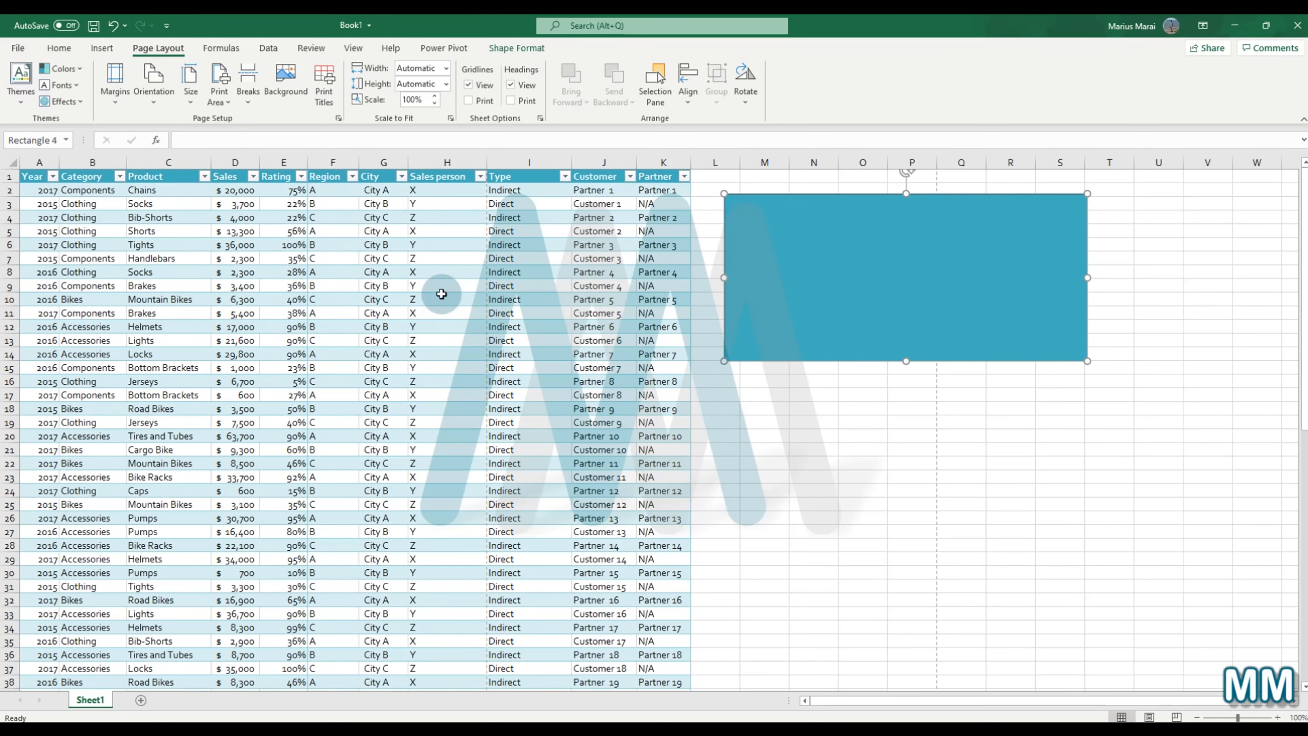
pyautogui.click(61, 69)
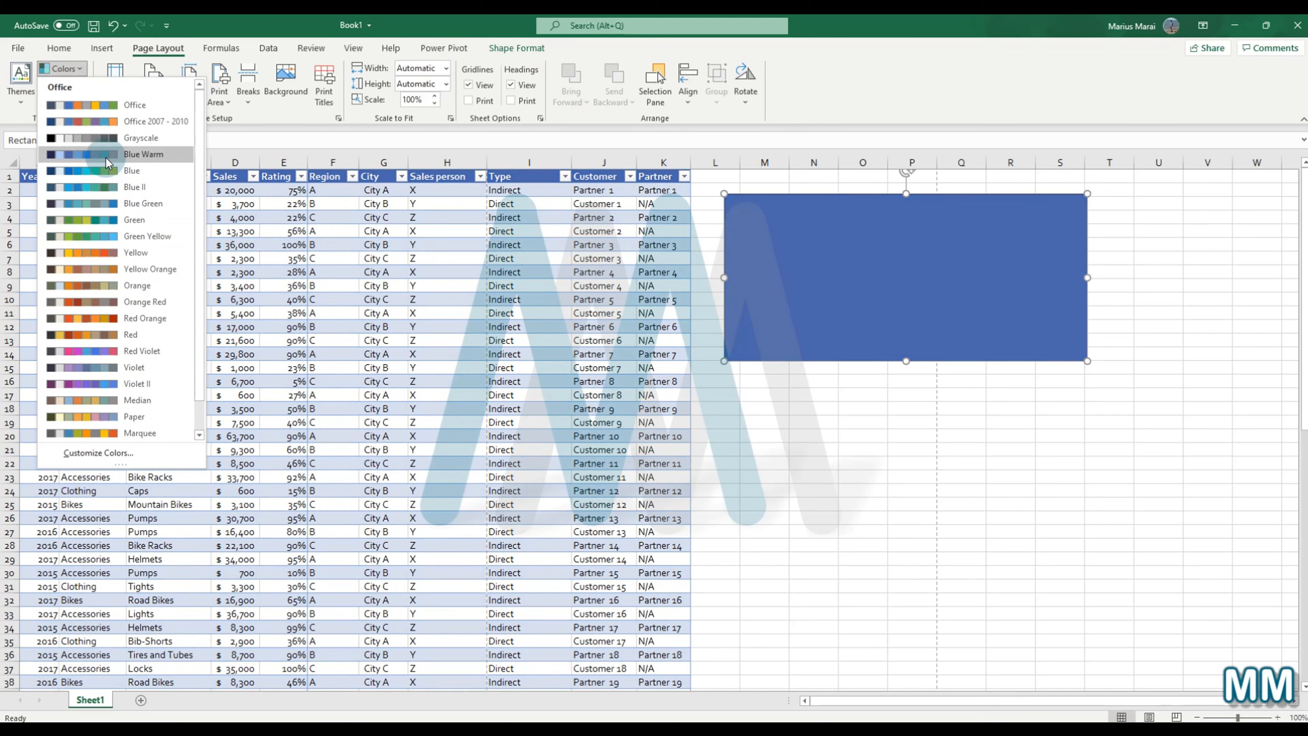
pyautogui.click(104, 155)
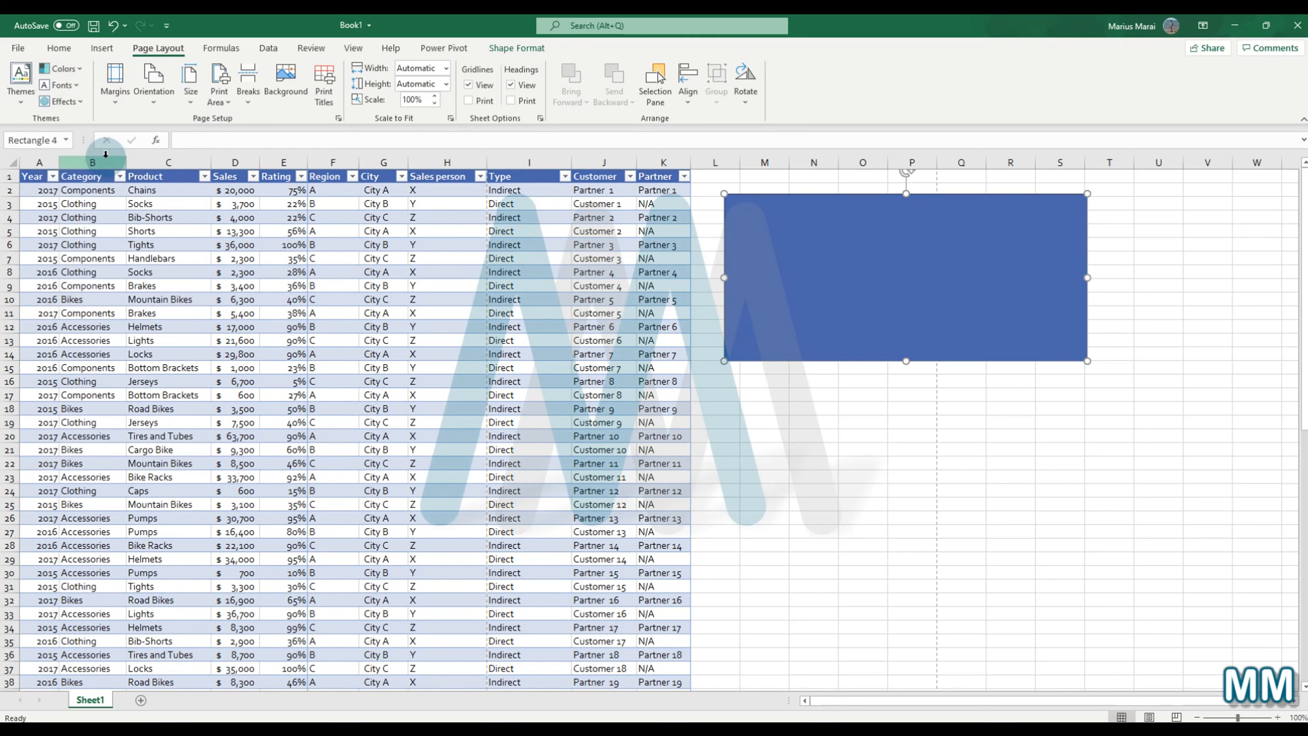
pyautogui.click(100, 231)
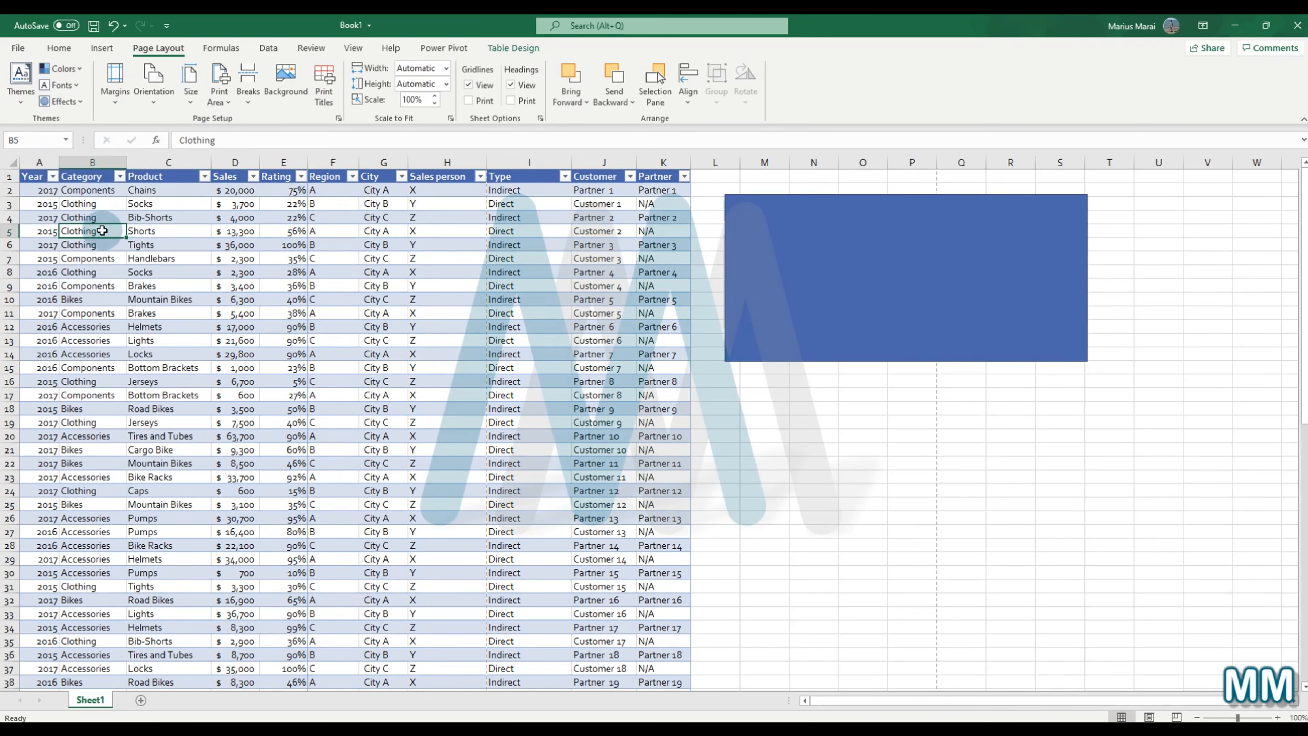
# Step: Browse the theme font sets and preview Century Gothic-Palatino Linotype on the table
pyautogui.click(133, 205)
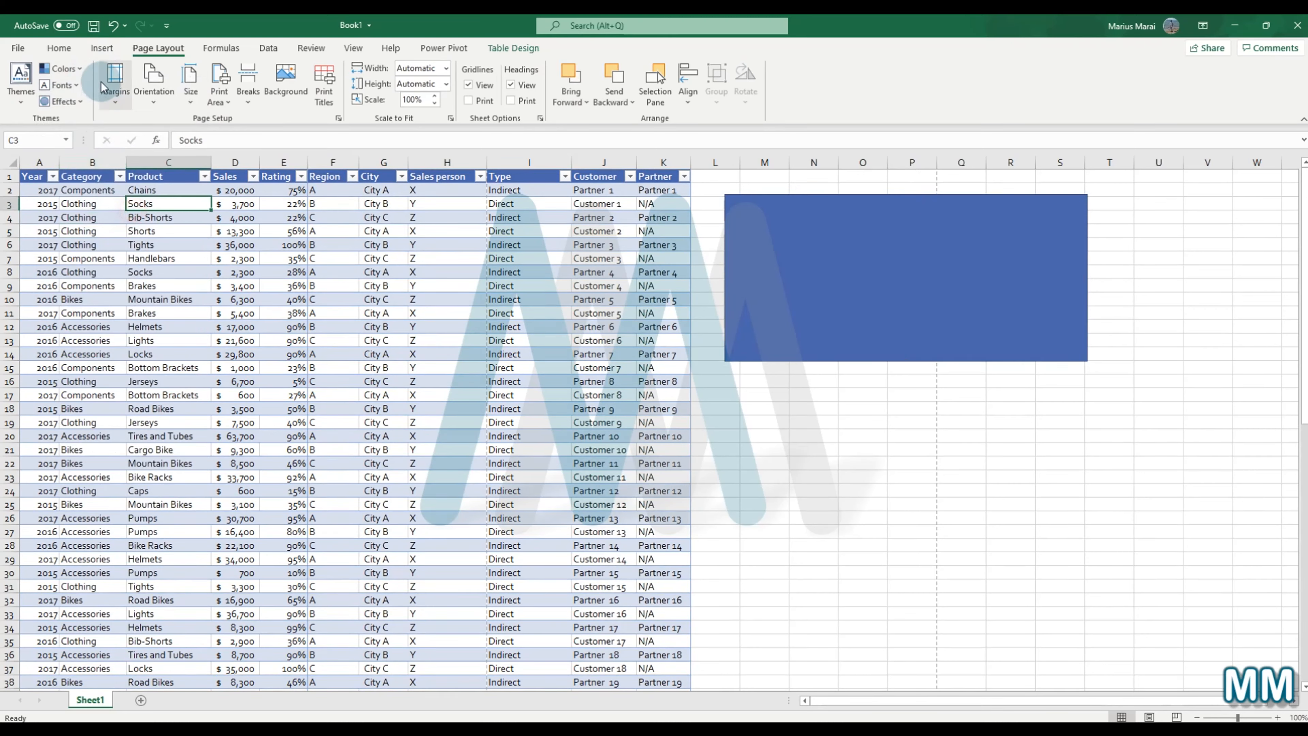
pyautogui.click(75, 95)
pyautogui.click(62, 85)
pyautogui.click(63, 85)
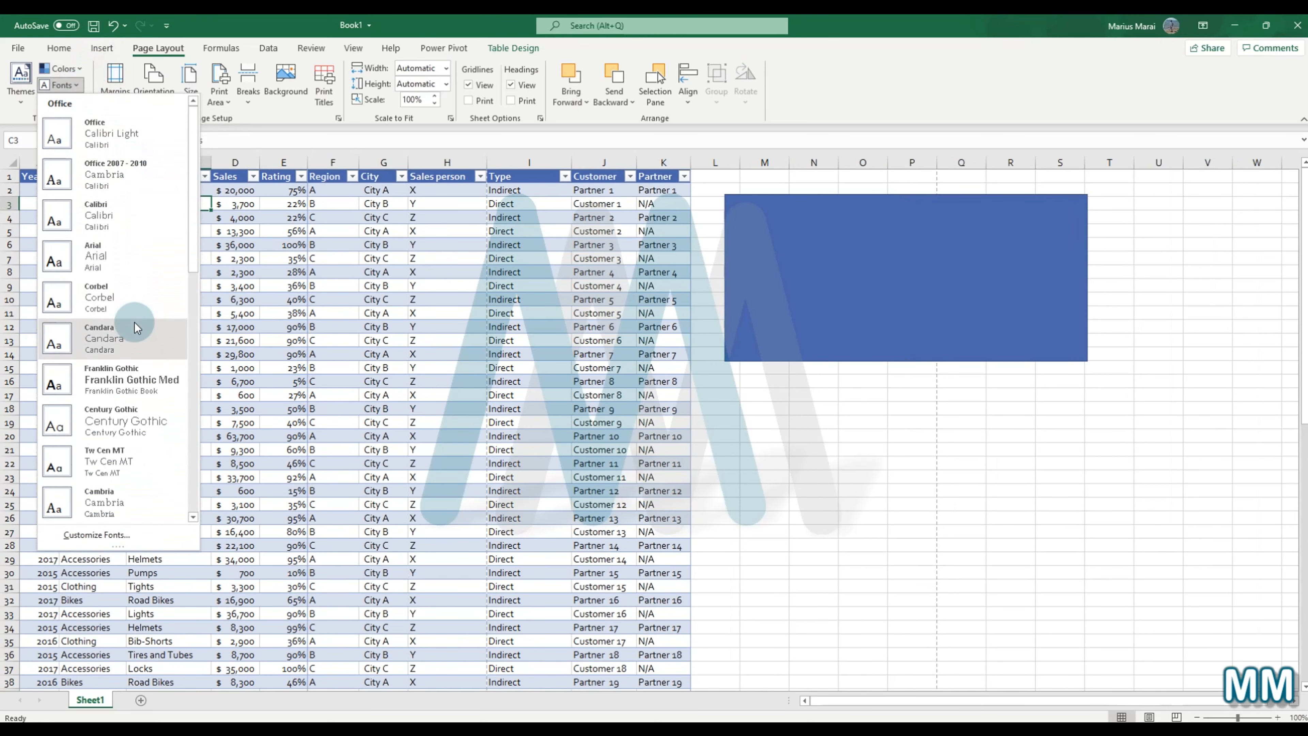
pyautogui.scroll(-3, 134, 330)
pyautogui.scroll(-3, 135, 335)
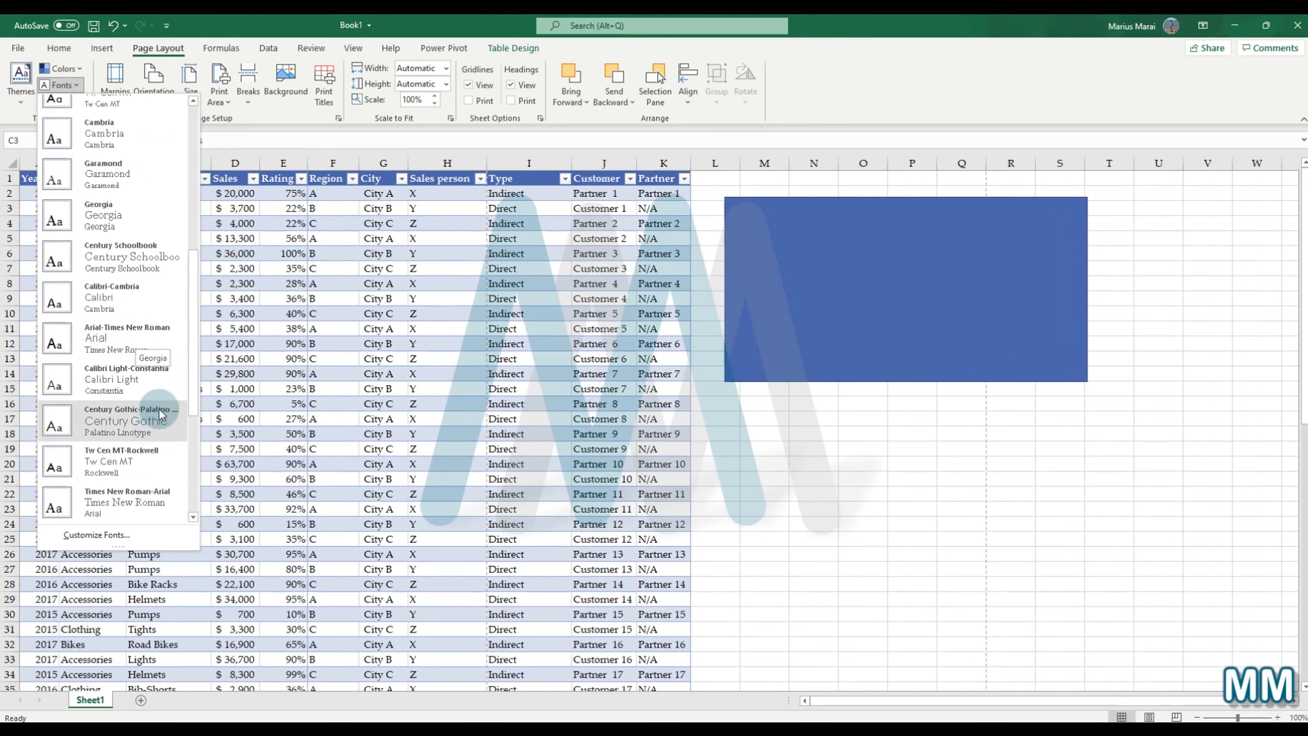
pyautogui.click(152, 426)
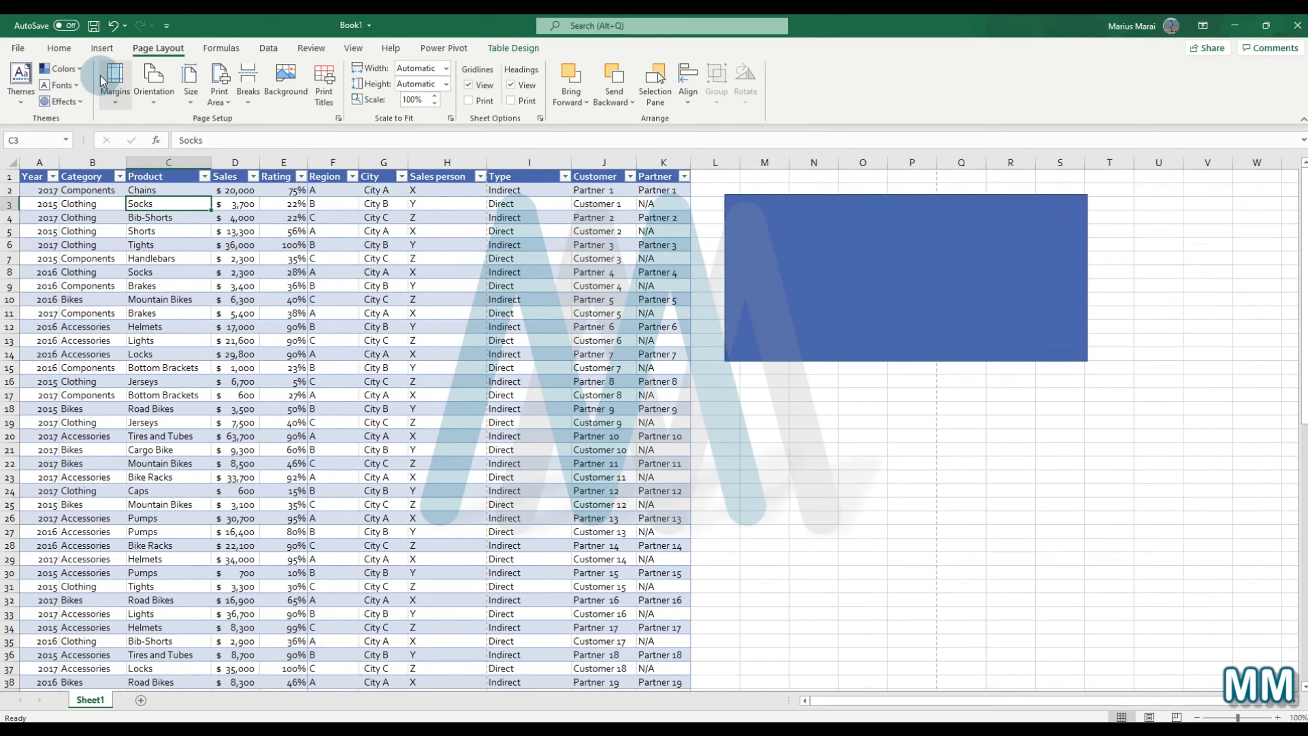
# Step: Try the Amasis MT Pro Black font on the whole worksheet and undo the font change
pyautogui.click(59, 48)
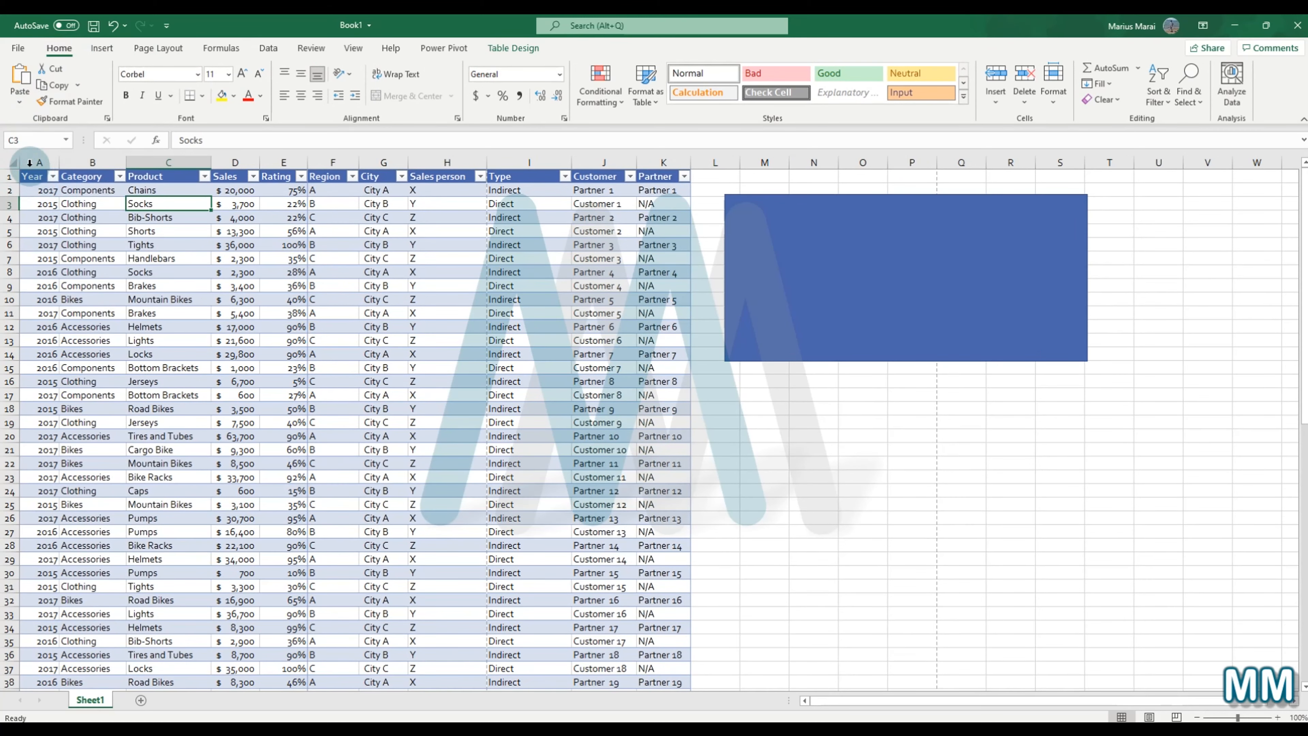
pyautogui.click(5, 161)
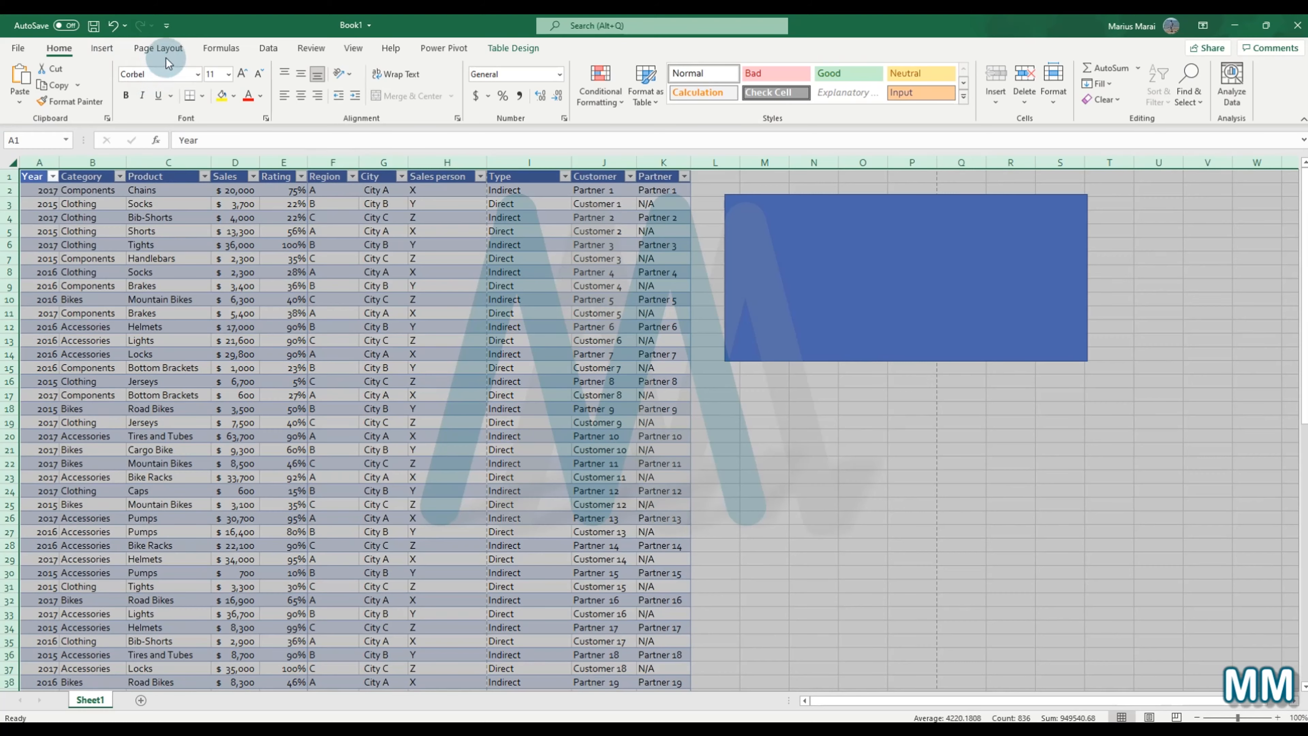
pyautogui.click(196, 75)
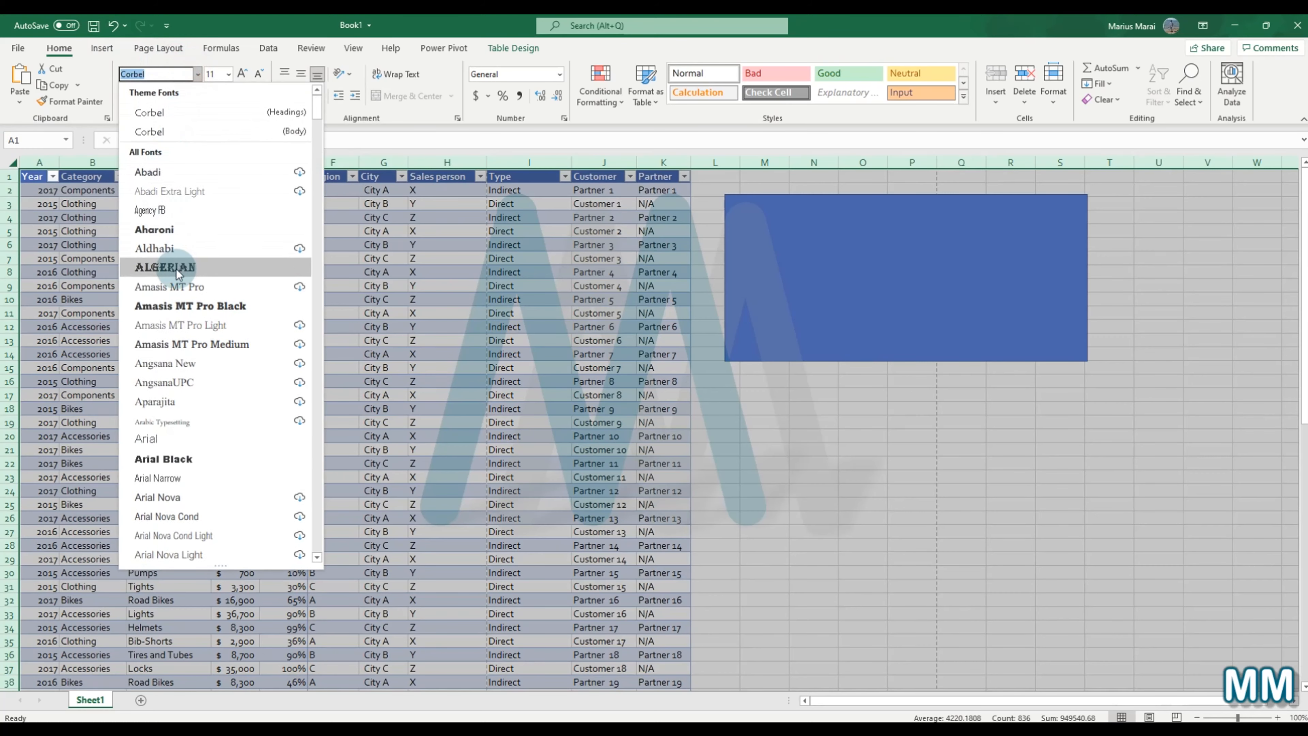
pyautogui.click(184, 305)
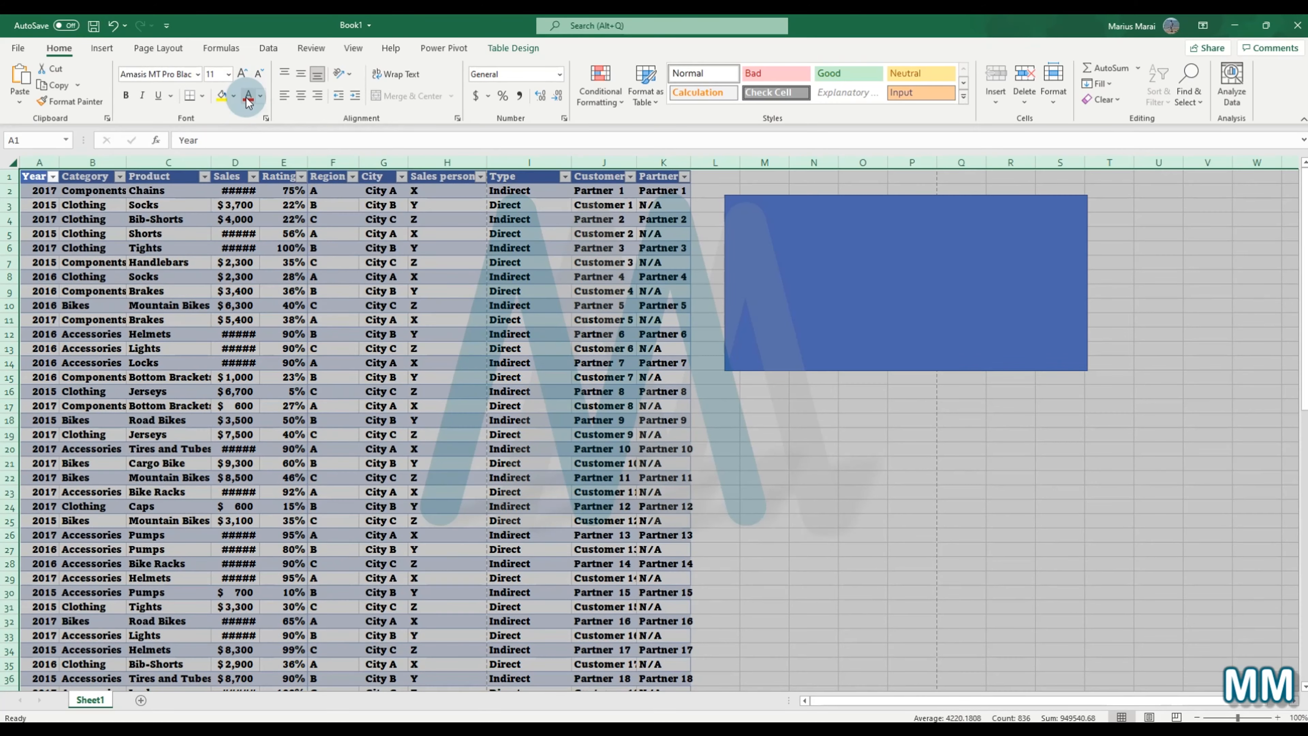
pyautogui.click(225, 246)
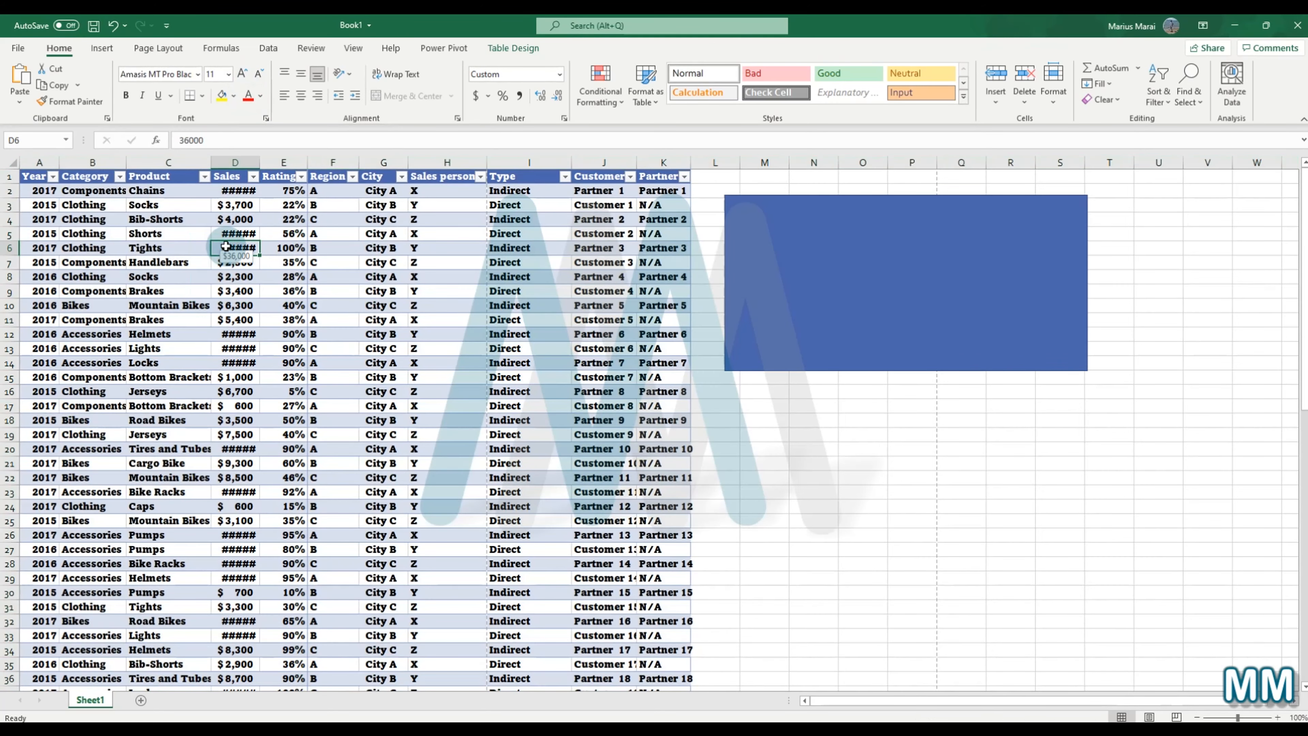
pyautogui.hotkey('ctrl', 'z')
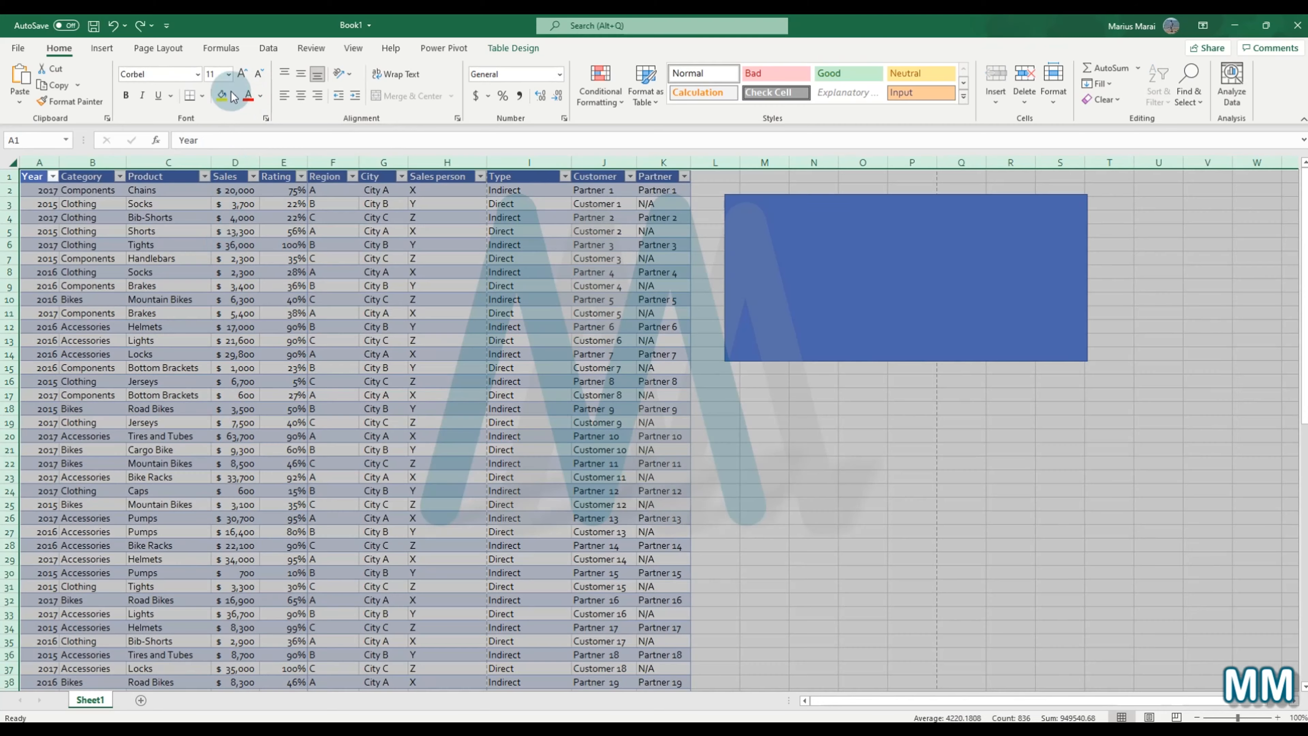
# Step: Look through the built-in theme font pairs down to the end of the list
pyautogui.click(183, 52)
pyautogui.click(78, 87)
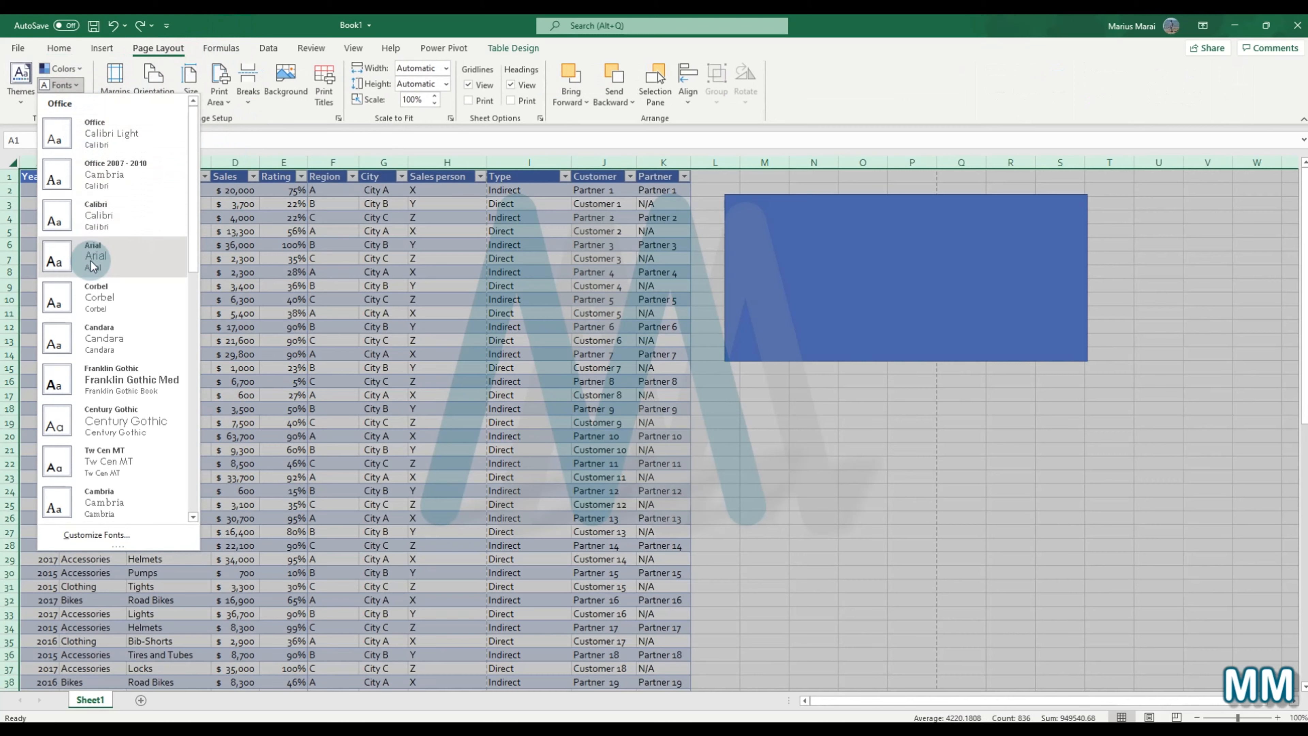
pyautogui.scroll(-5, 91, 261)
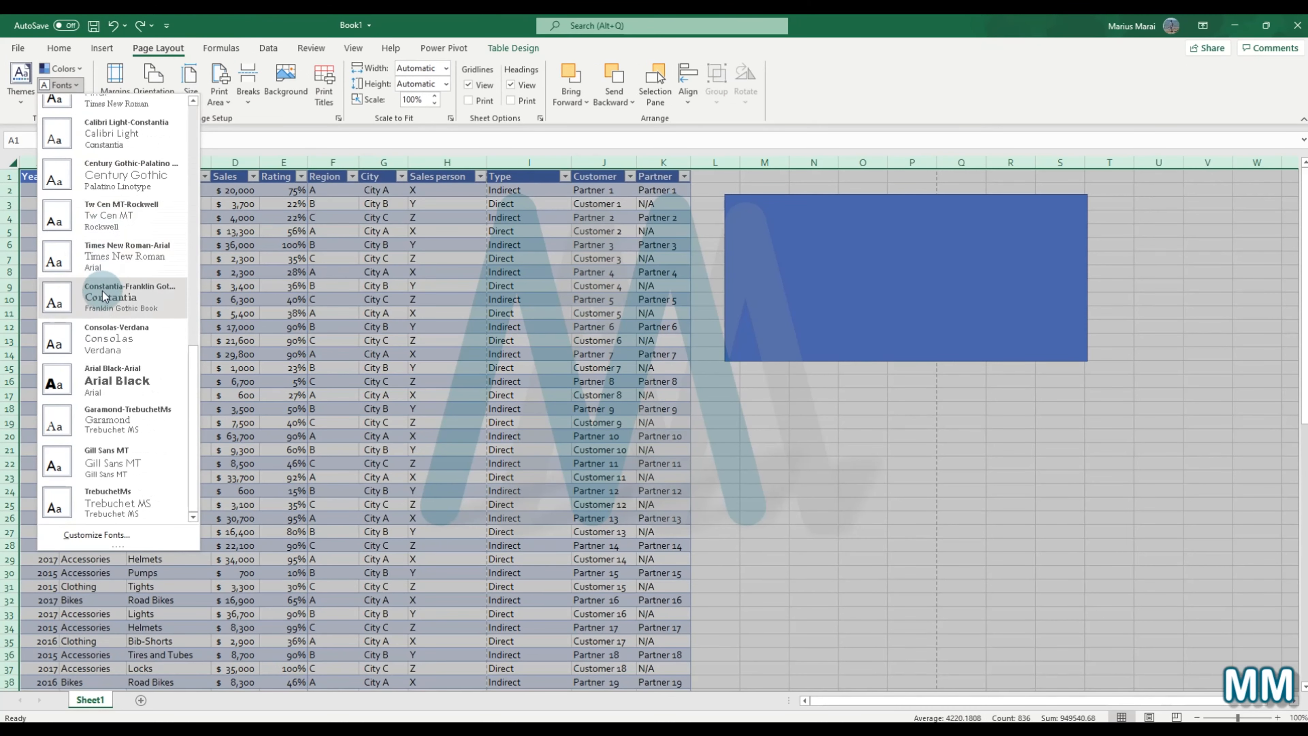
pyautogui.click(129, 421)
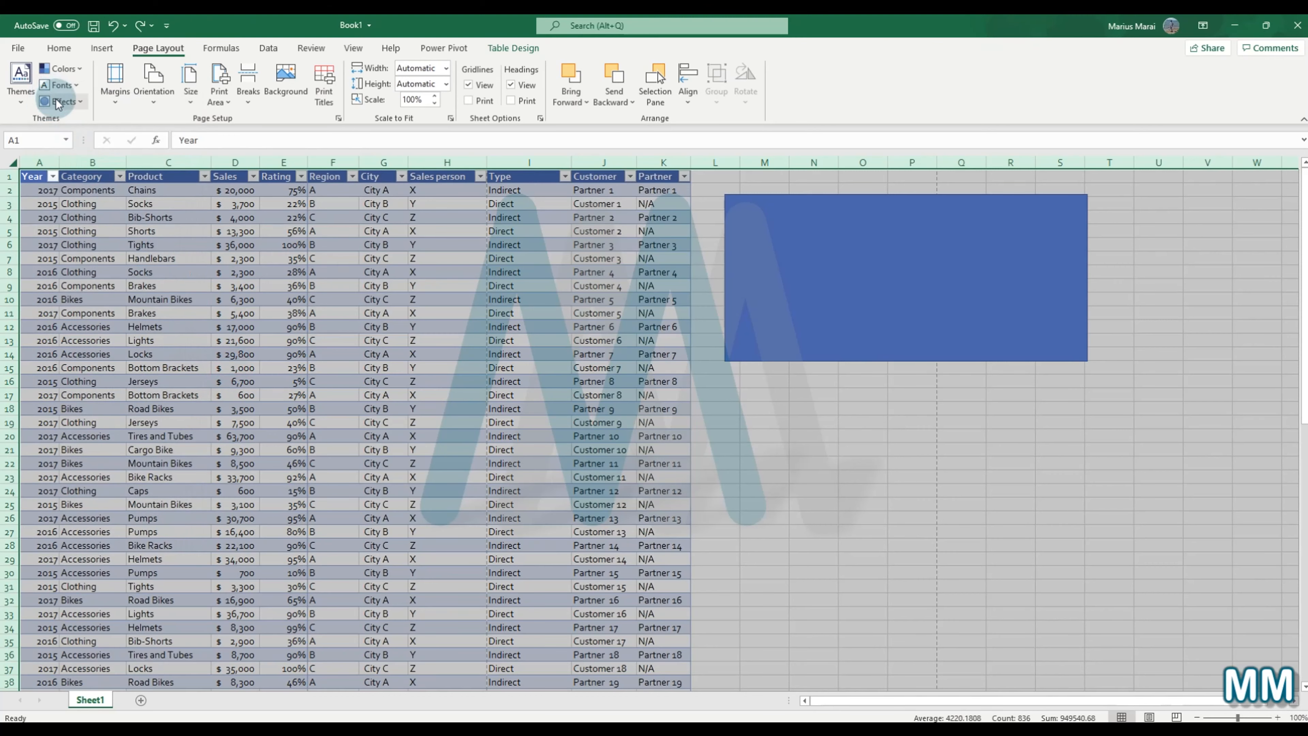
# Step: Apply the Office 2007 - 2010 theme effects and check them on the rectangle
pyautogui.click(848, 318)
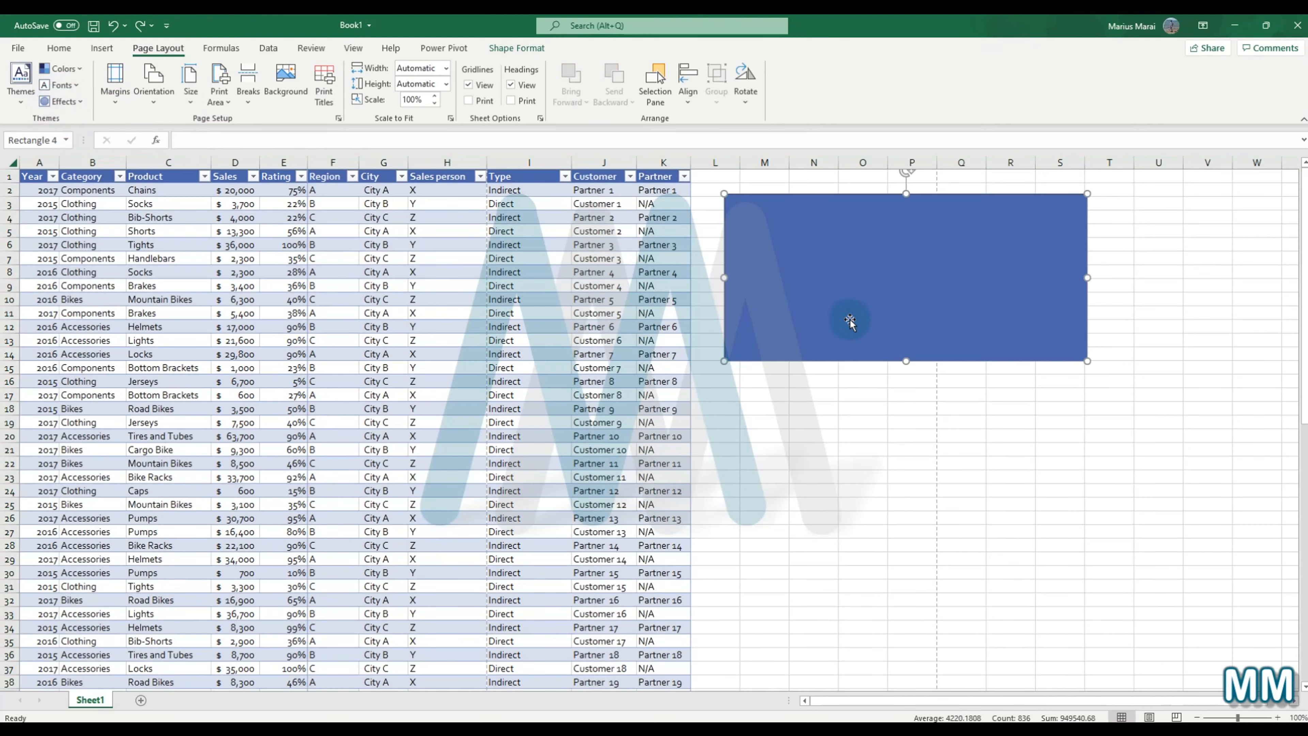
pyautogui.click(81, 102)
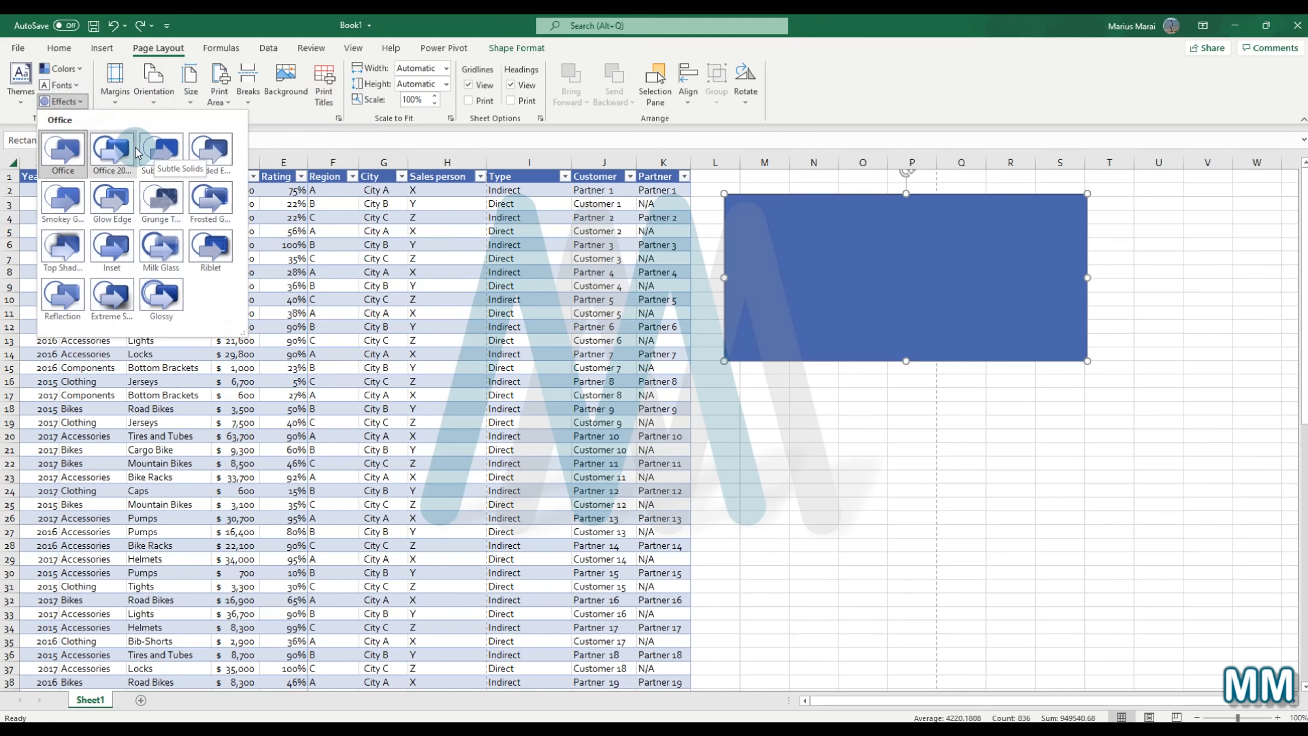
pyautogui.click(157, 152)
pyautogui.click(957, 397)
pyautogui.click(894, 290)
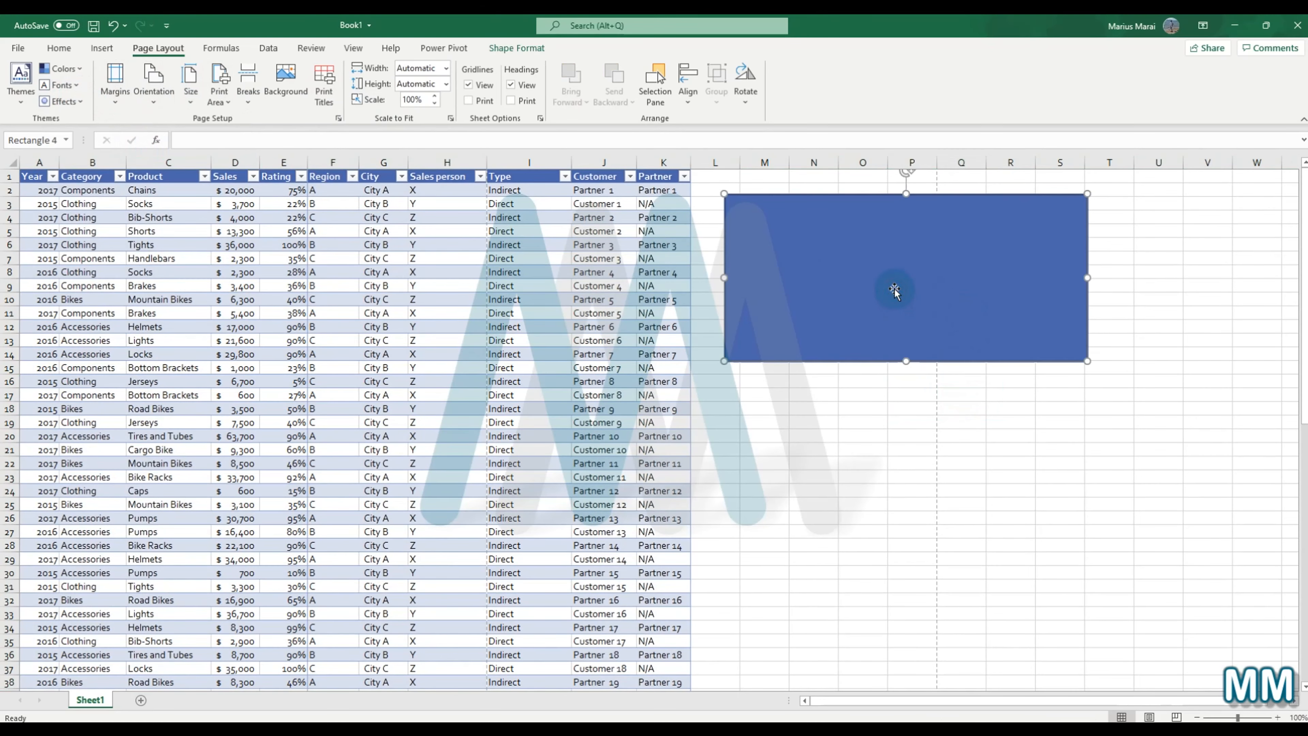
pyautogui.click(909, 447)
pyautogui.click(884, 293)
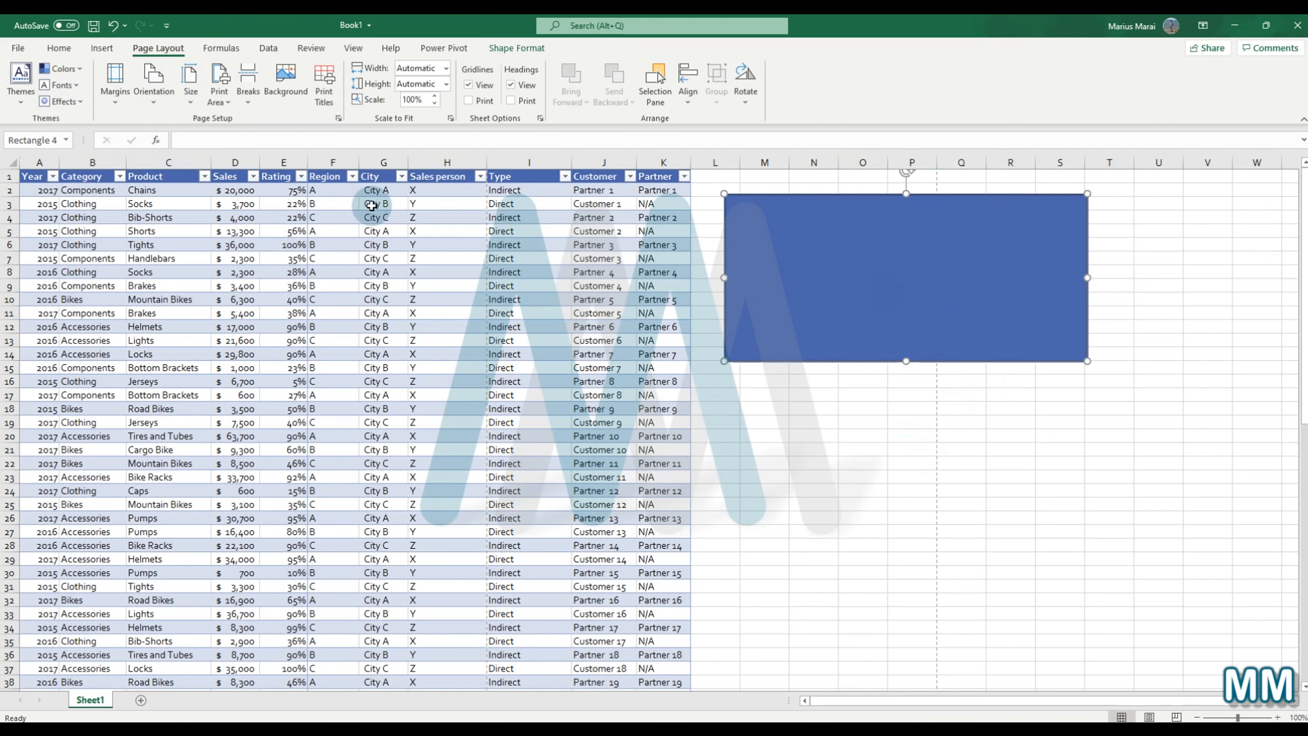
# Step: Change the theme effects to Riblet and check the rectangle's appearance
pyautogui.click(61, 101)
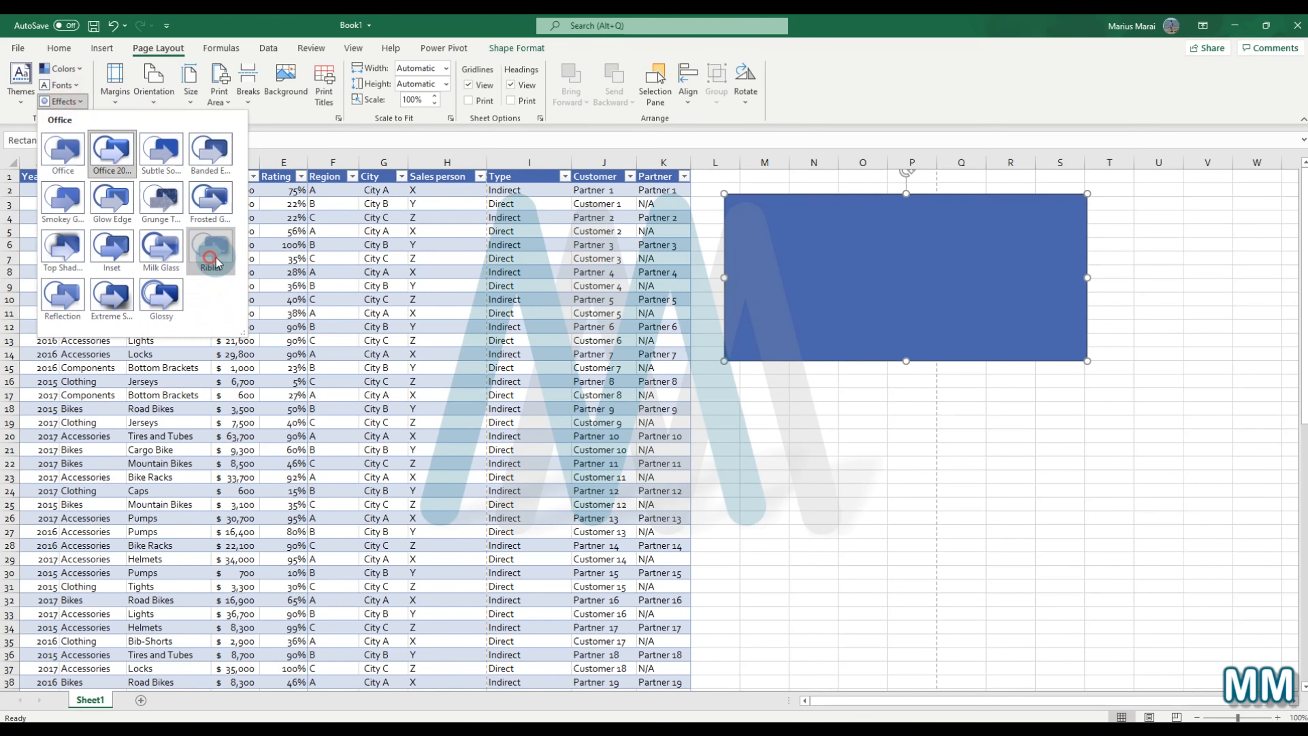
pyautogui.click(211, 253)
pyautogui.click(844, 401)
pyautogui.click(821, 297)
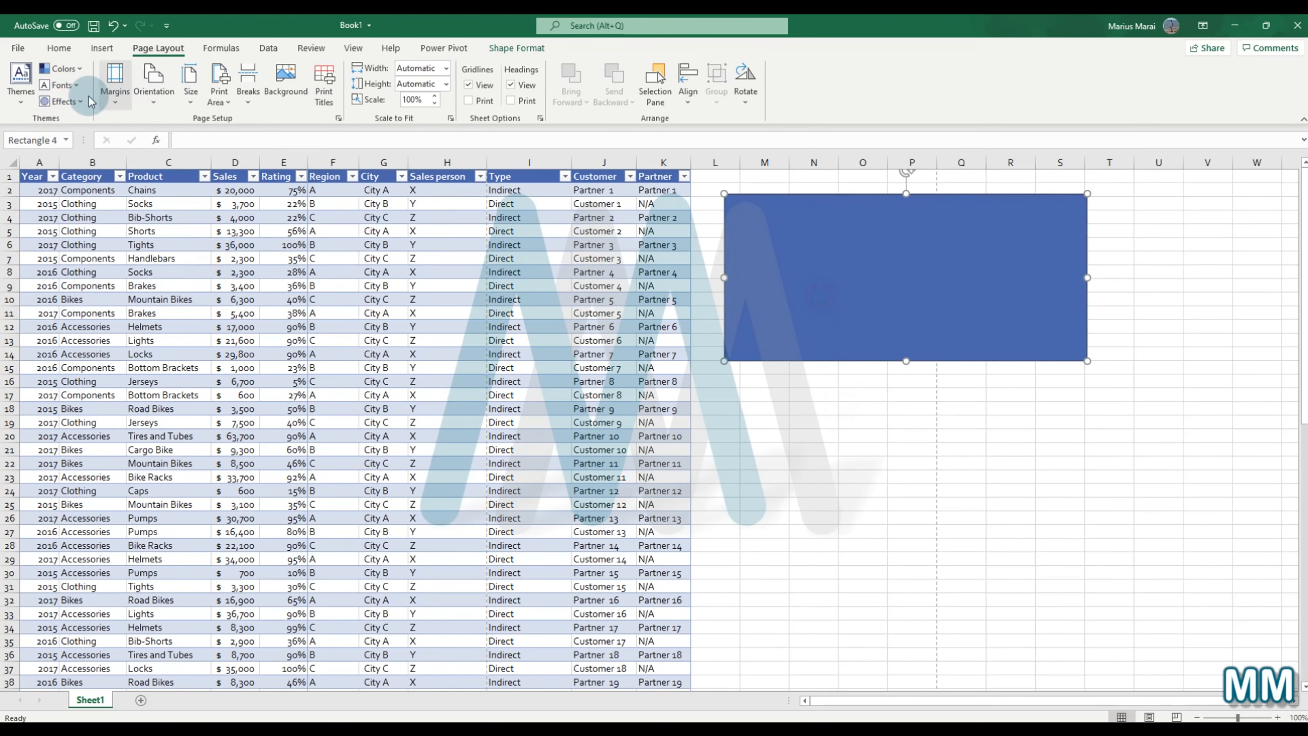
pyautogui.click(66, 101)
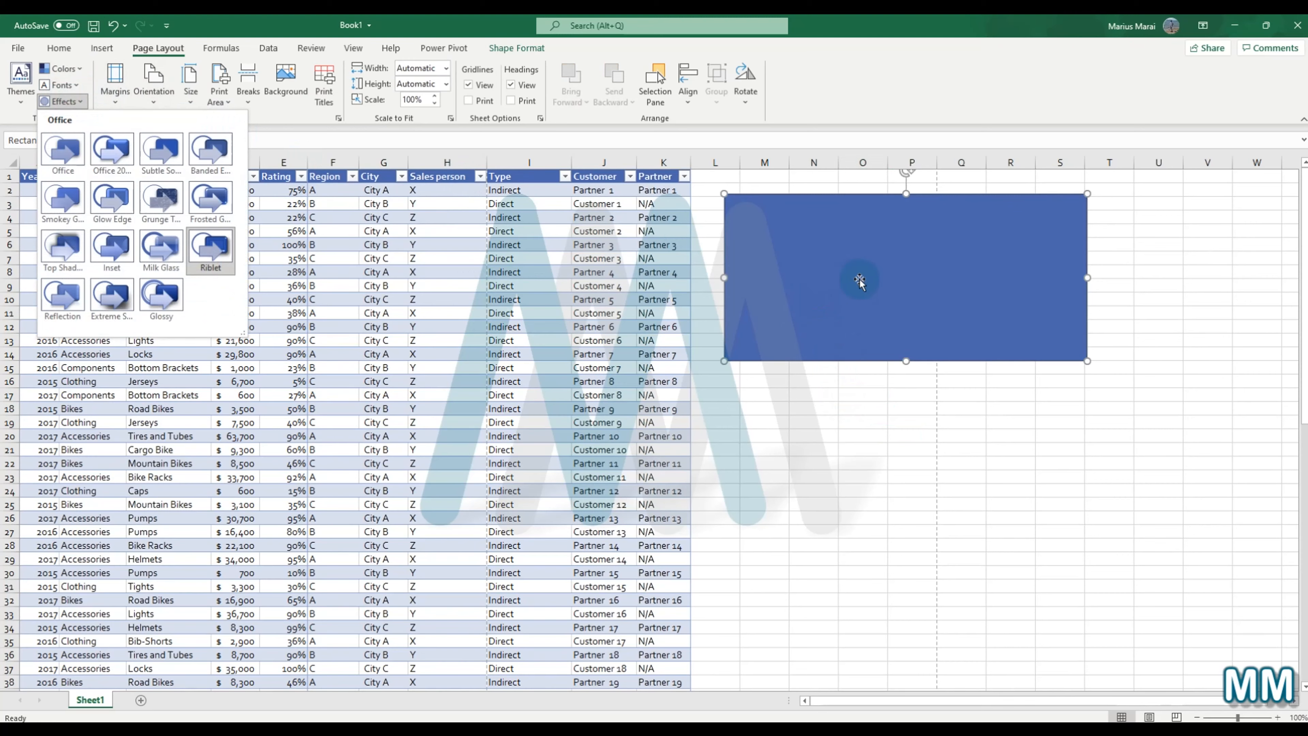
pyautogui.click(706, 287)
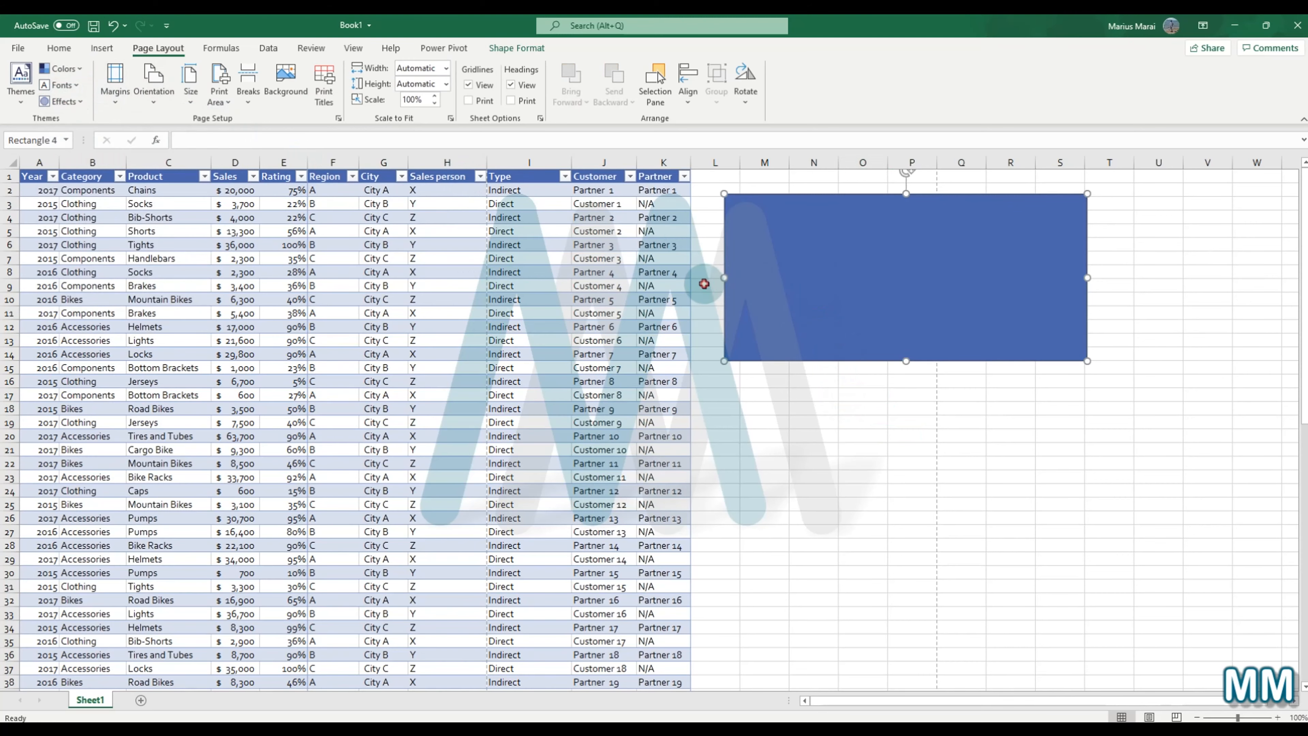
pyautogui.click(434, 180)
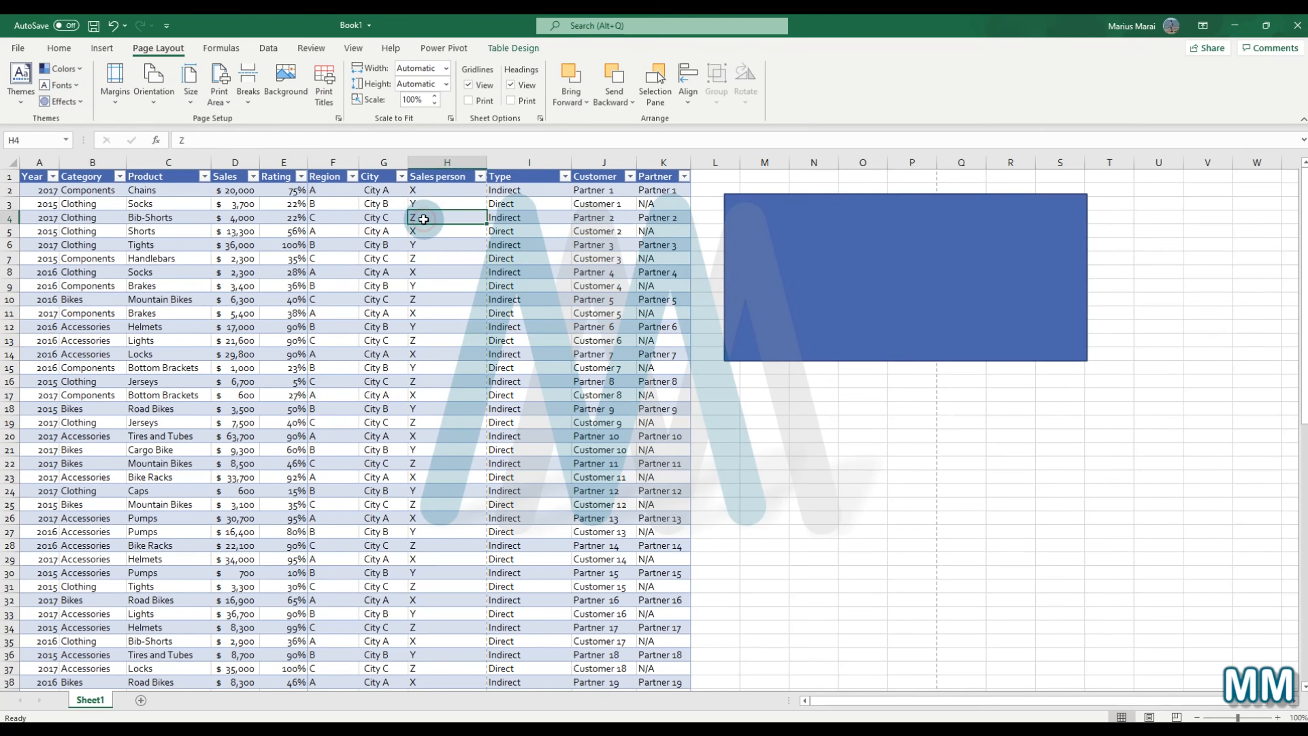
# Step: Delete the blue rectangle beside the table
pyautogui.click(859, 238)
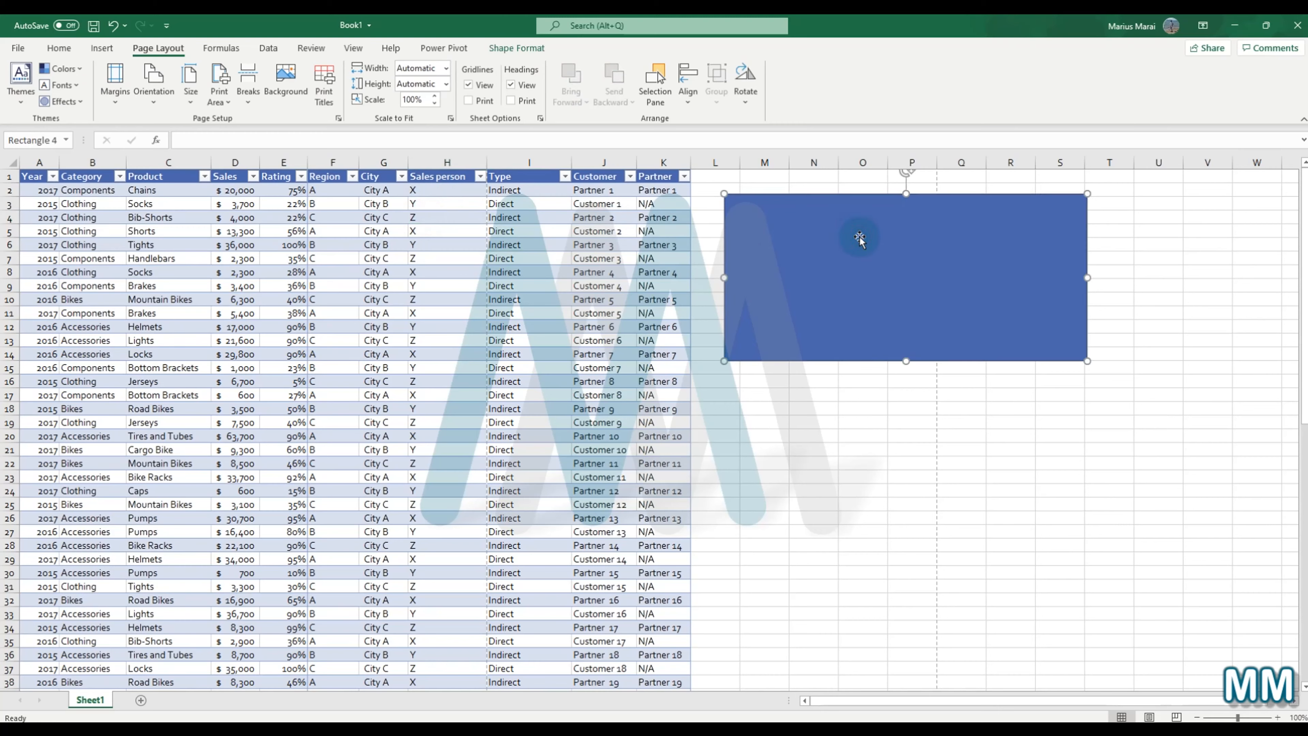
pyautogui.press('Delete')
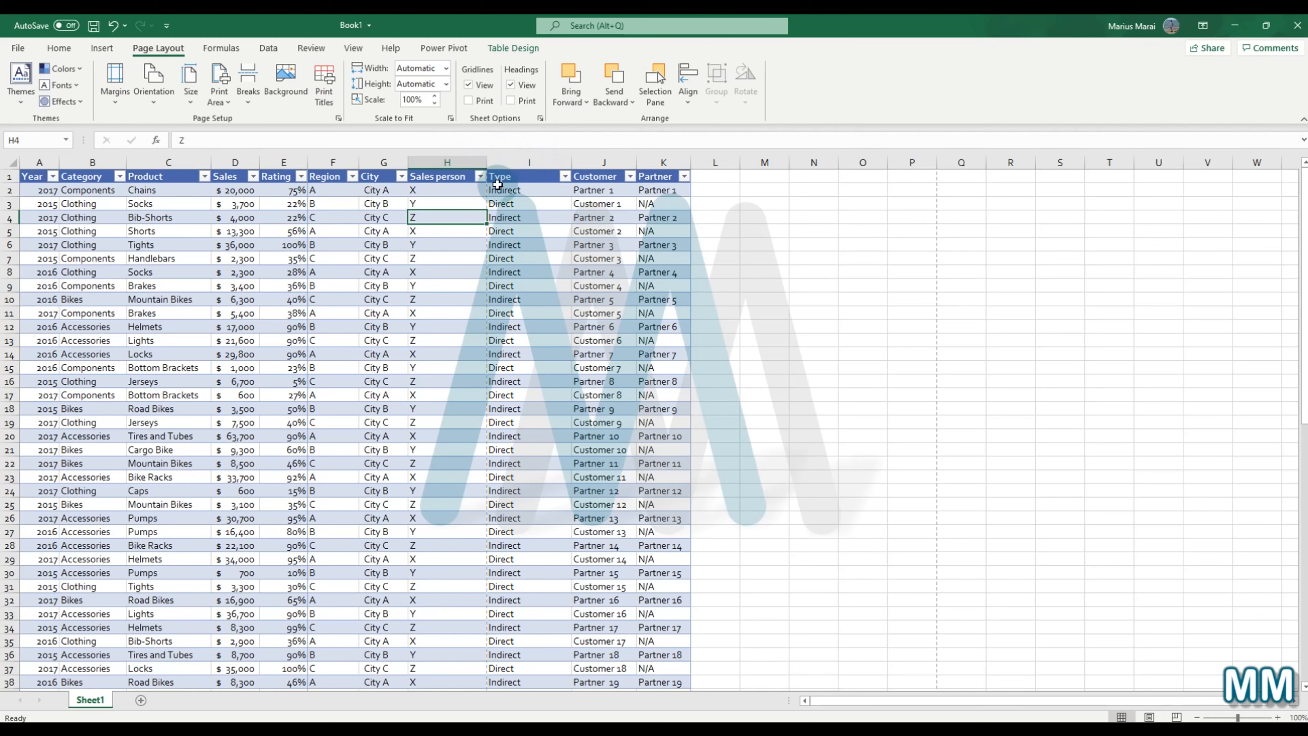
# Step: Page through the entire print preview to see how the table splits across pages, and return to the worksheet
pyautogui.click(12, 49)
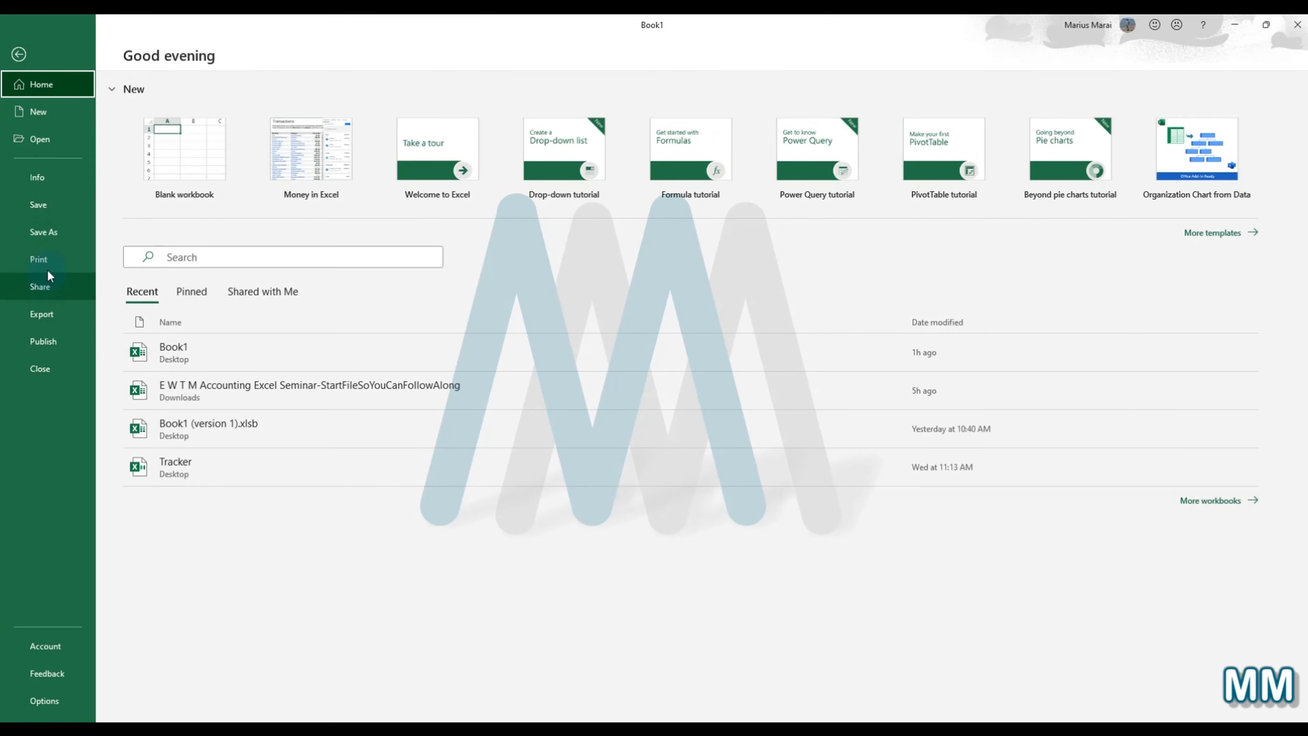
pyautogui.click(41, 260)
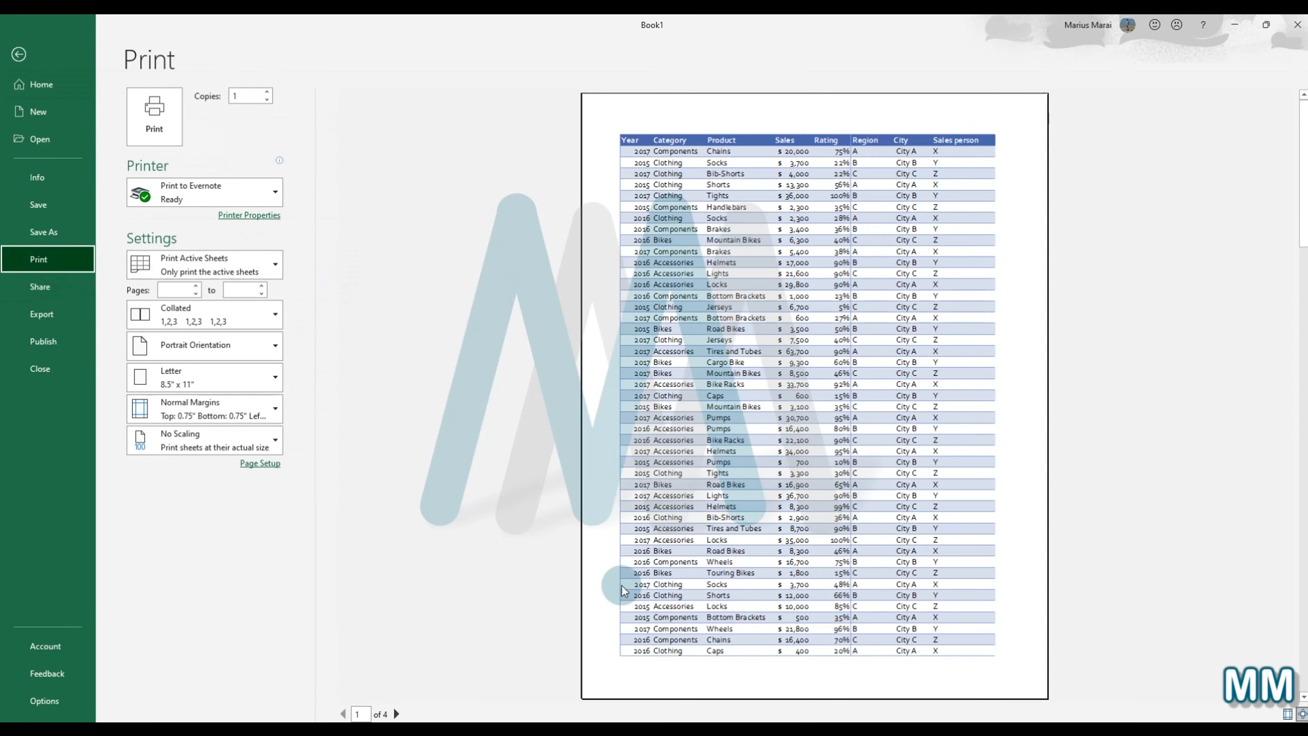
pyautogui.click(396, 713)
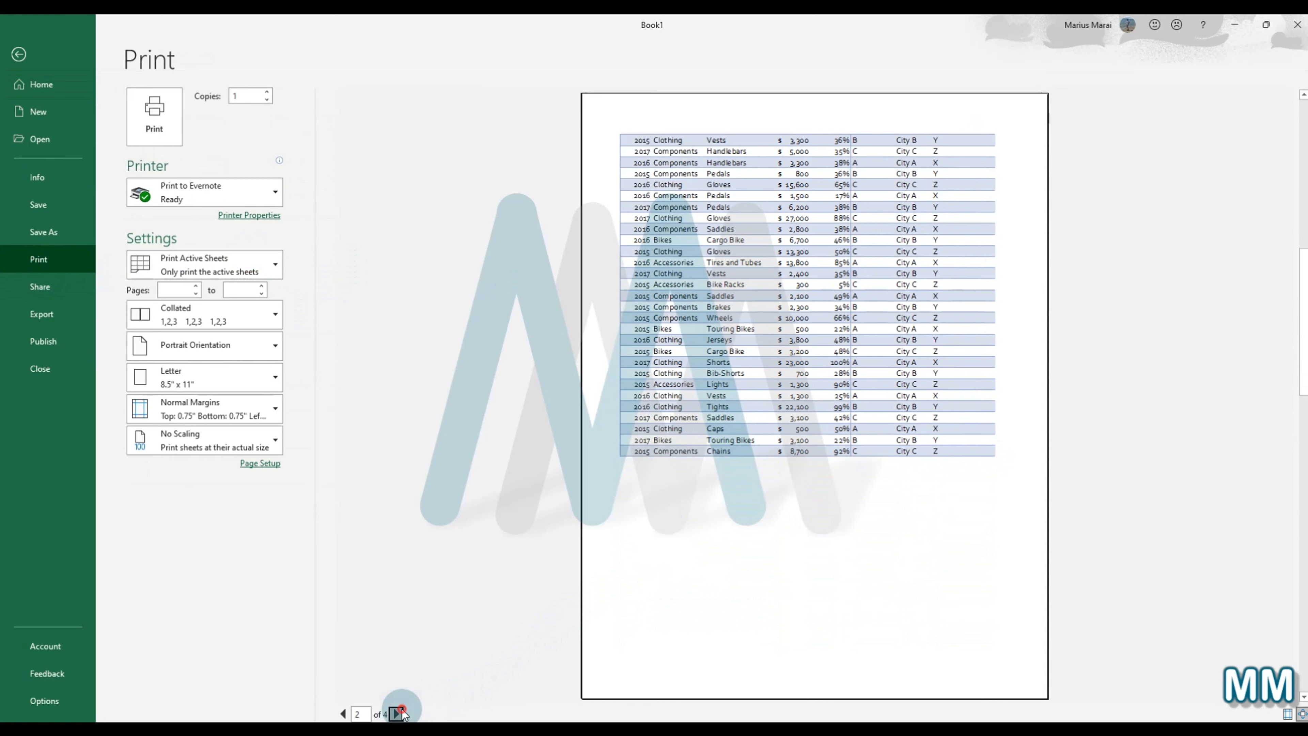
pyautogui.click(397, 714)
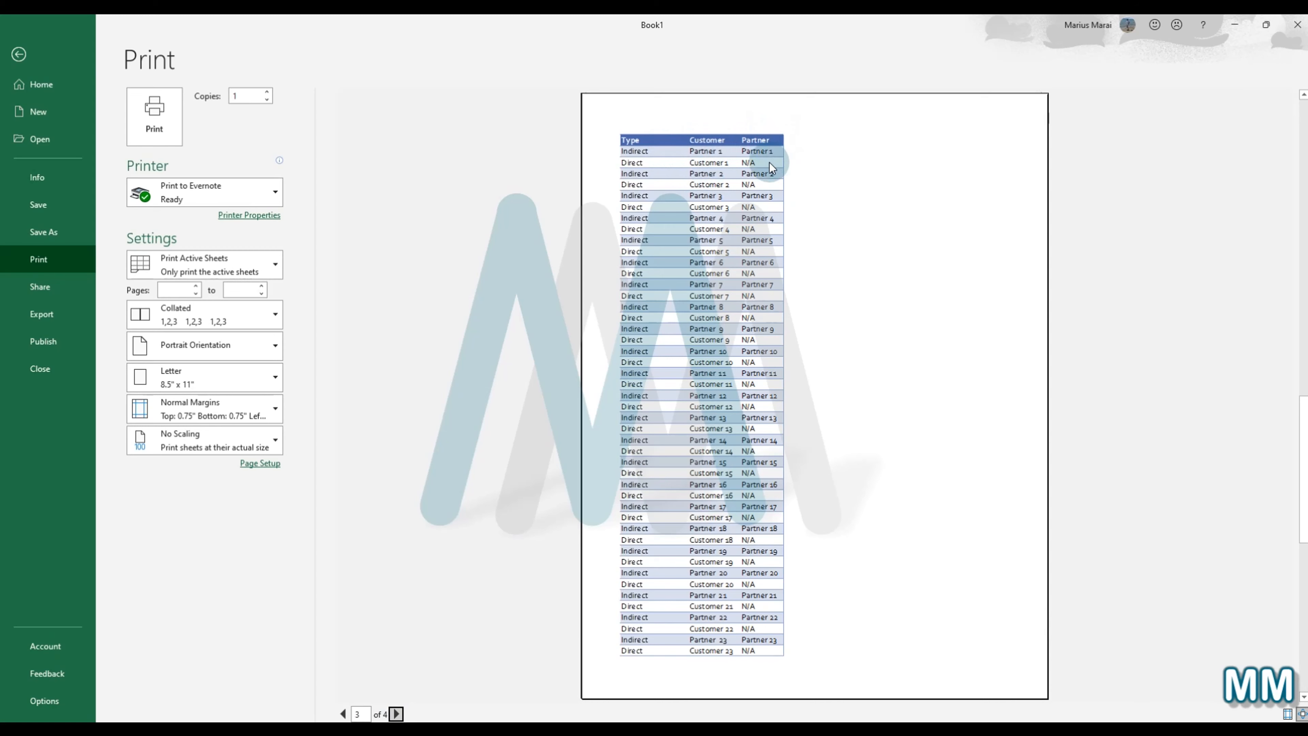
pyautogui.click(396, 713)
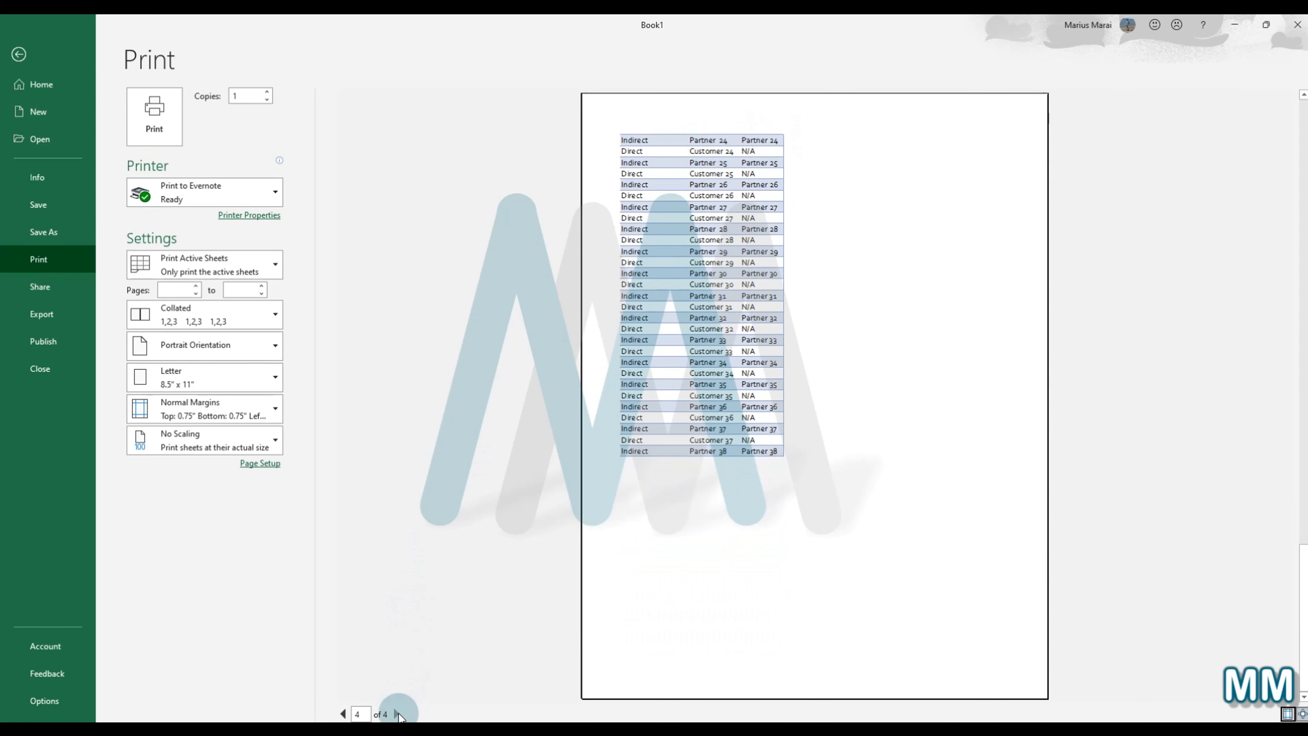
pyautogui.click(398, 714)
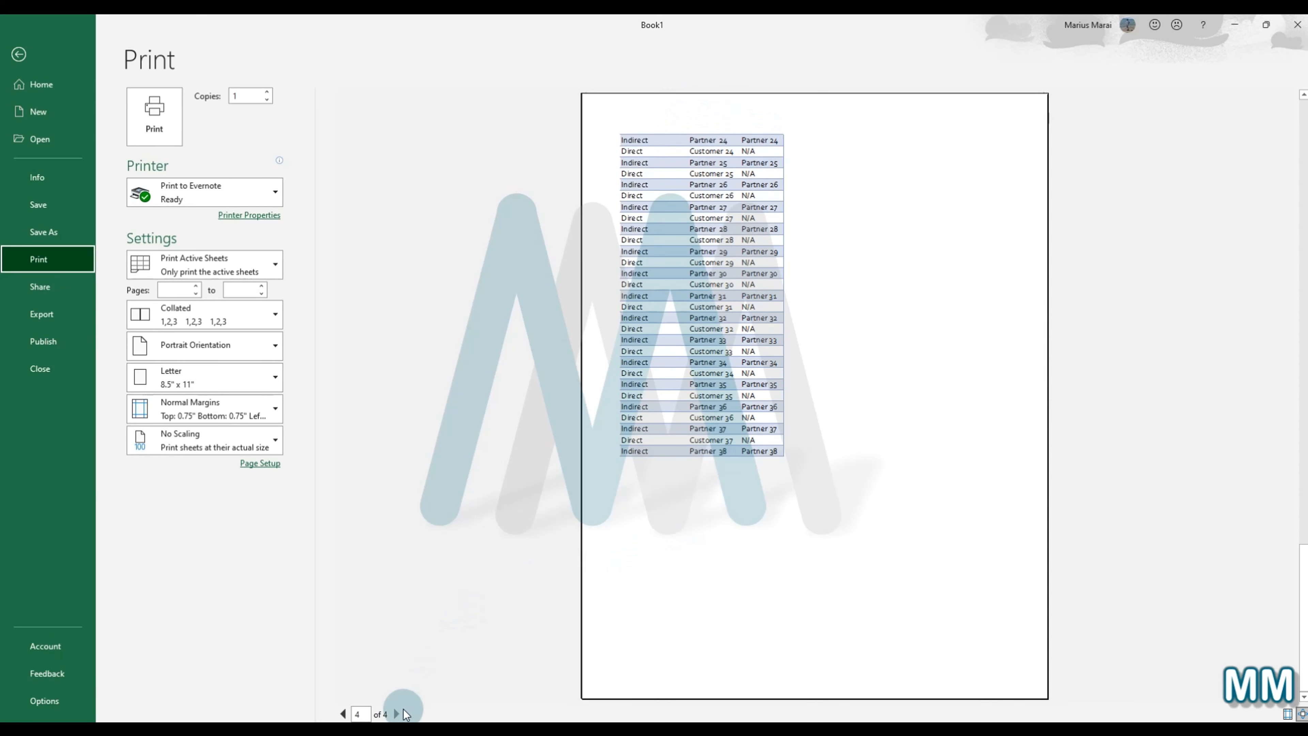
pyautogui.click(345, 713)
pyautogui.click(345, 713)
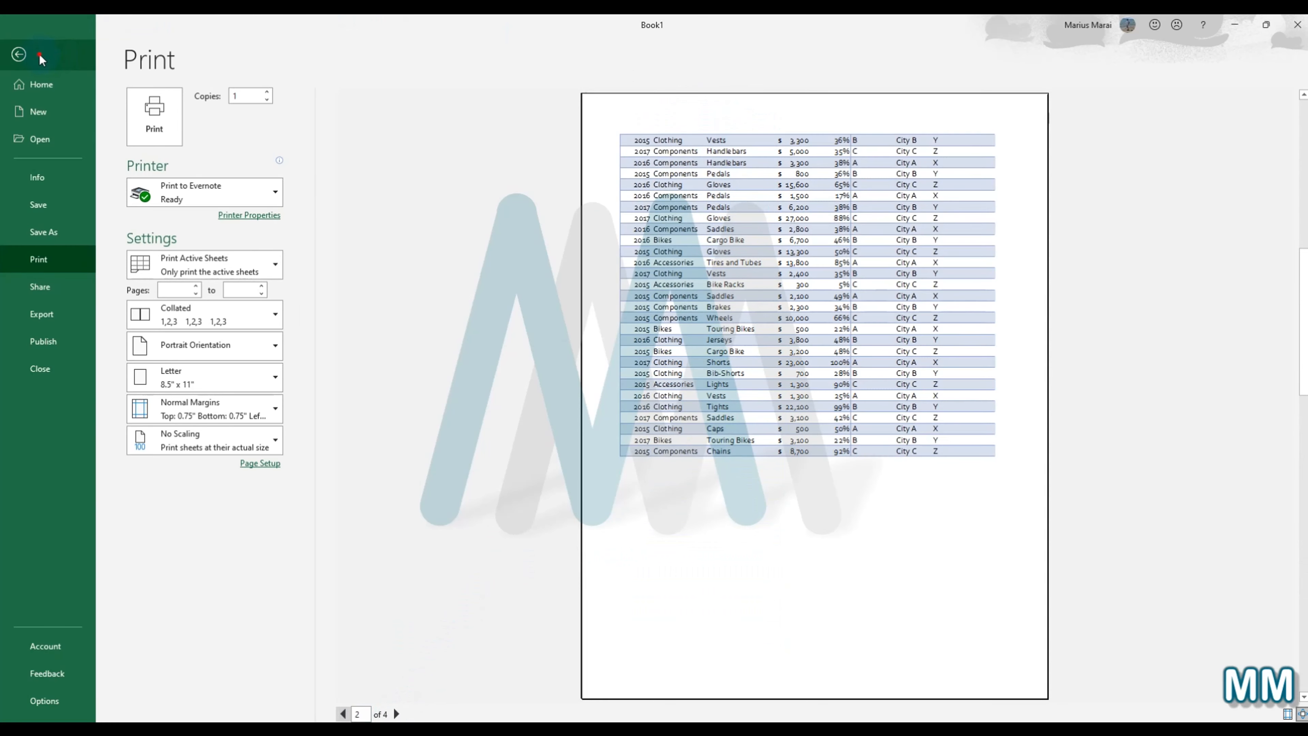
pyautogui.click(20, 54)
pyautogui.click(362, 279)
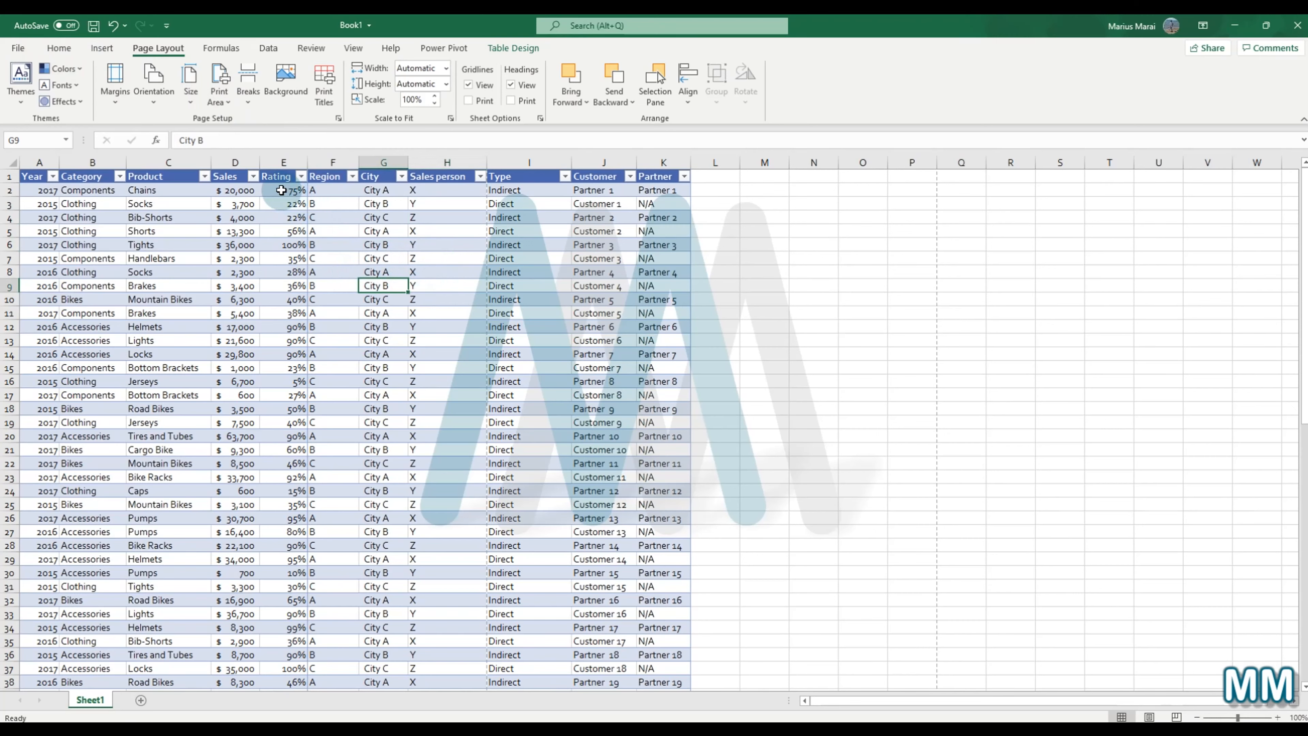
# Step: Apply the Narrow margin preset to the worksheet
pyautogui.click(115, 87)
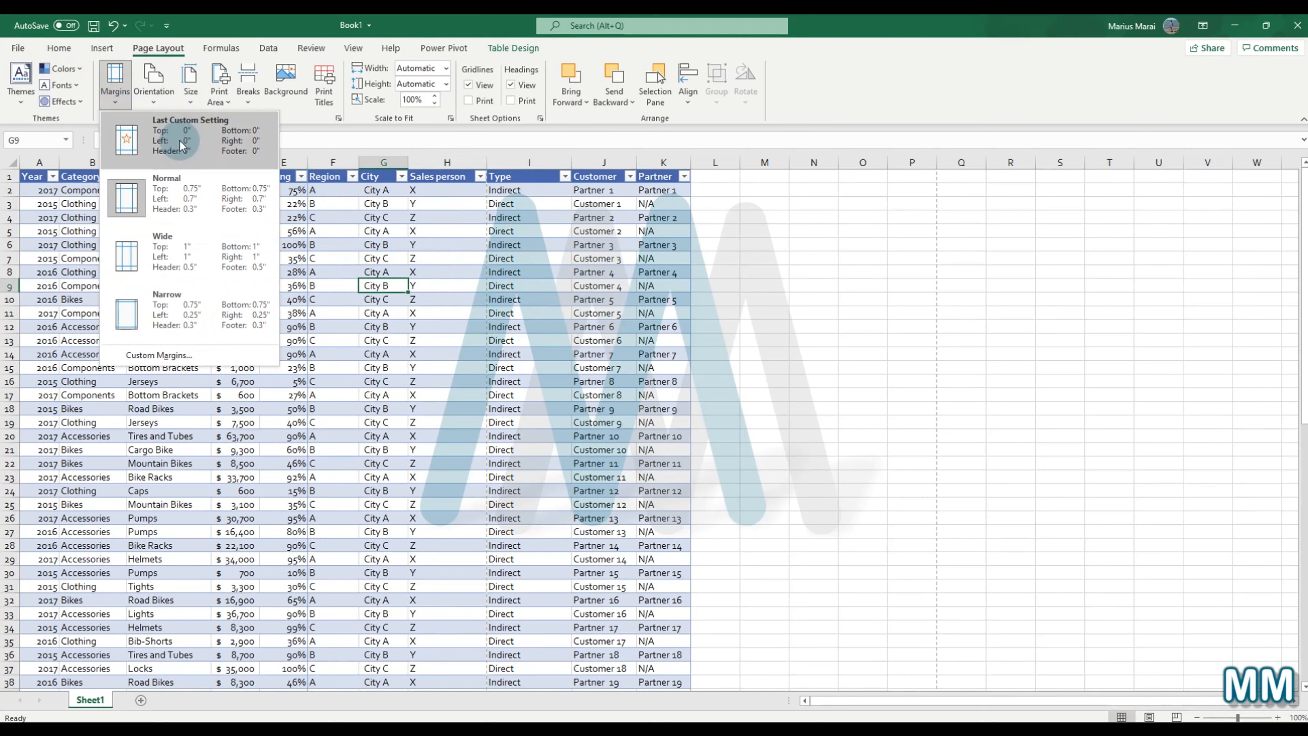
pyautogui.click(735, 237)
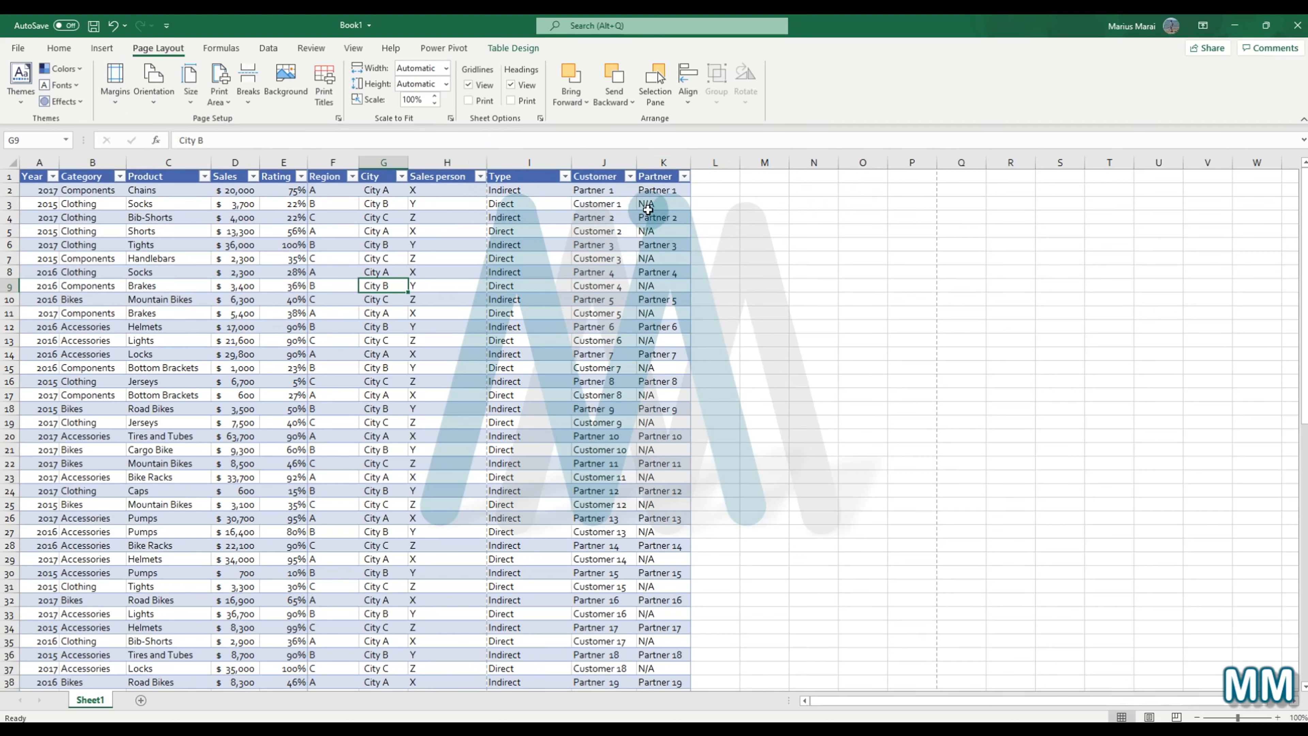
pyautogui.click(122, 103)
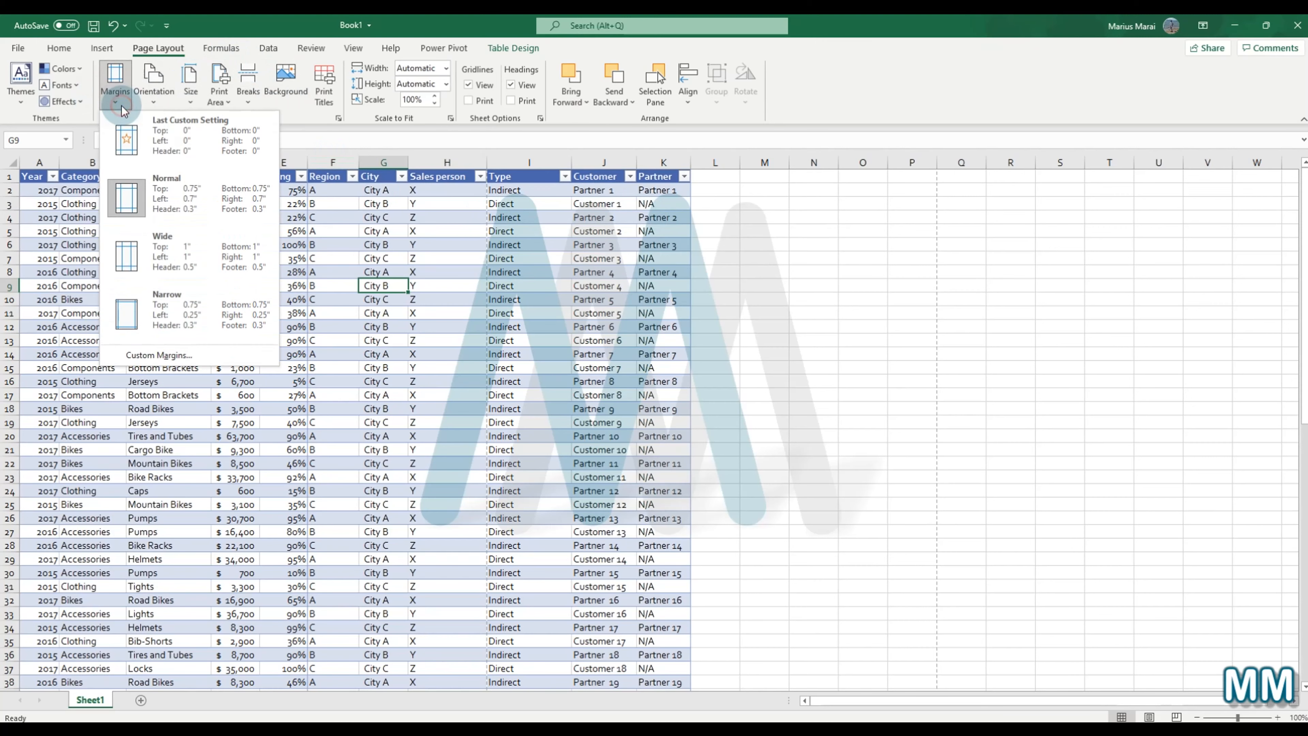
pyautogui.click(158, 296)
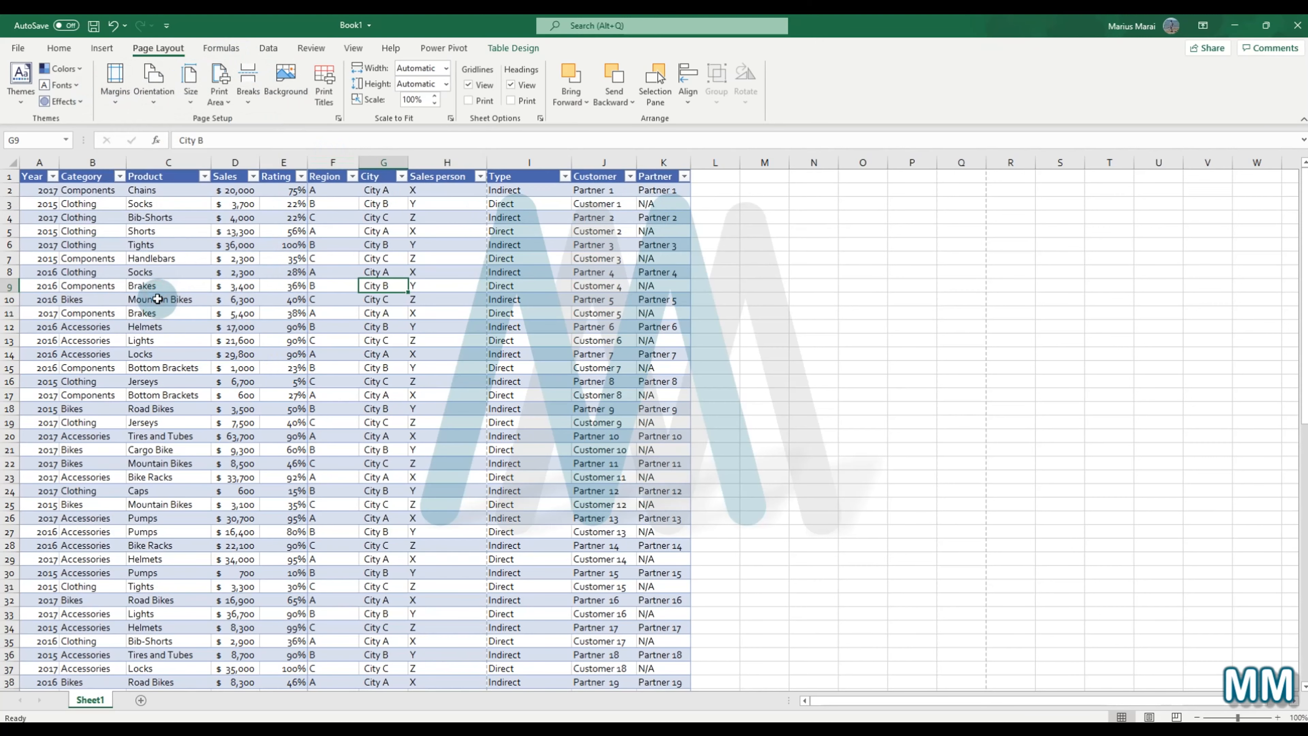
pyautogui.click(664, 338)
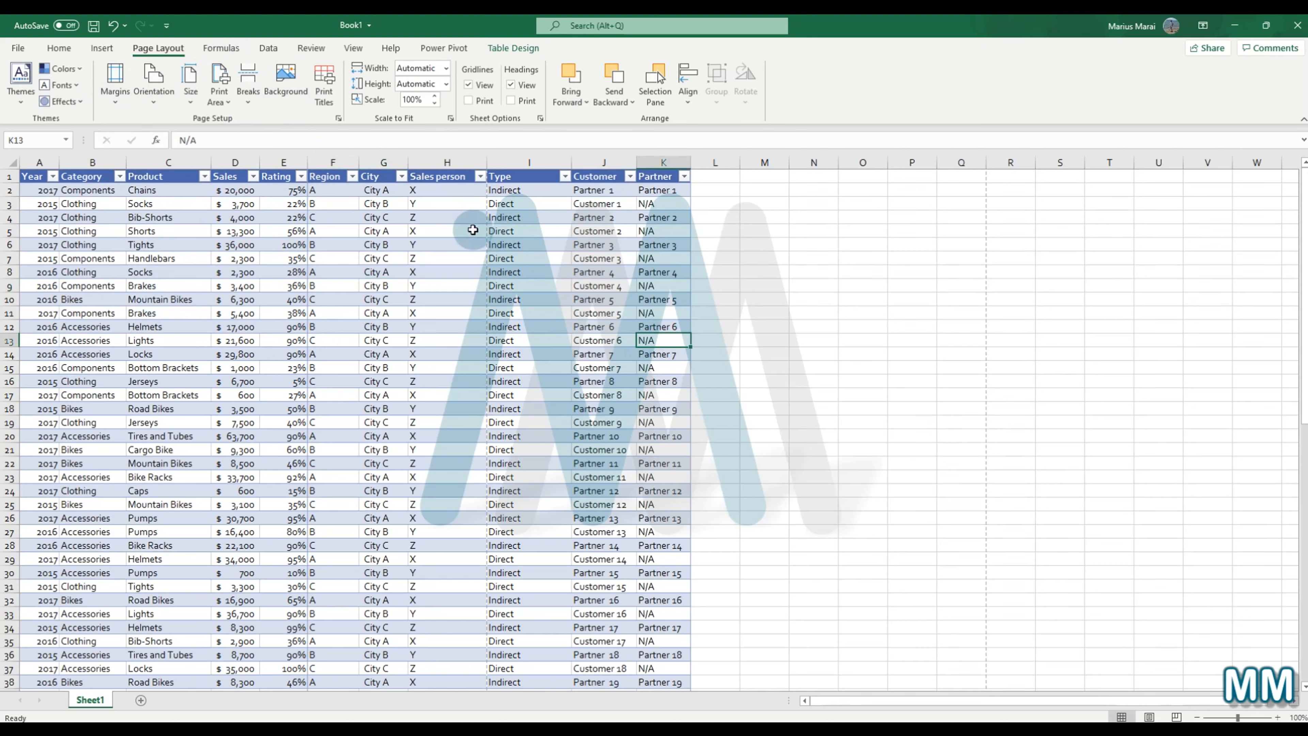
pyautogui.click(460, 189)
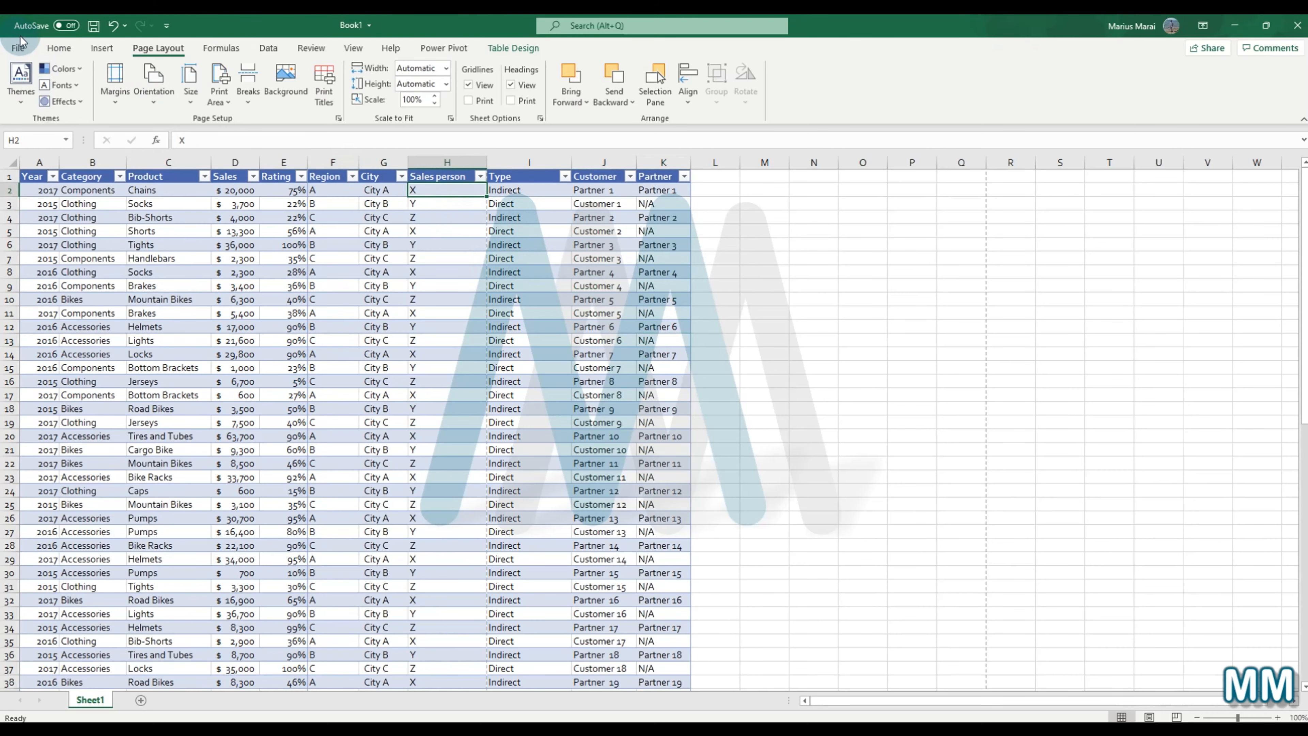
# Step: Check the print preview with Narrow margins up to page 3 and return to the worksheet
pyautogui.click(19, 46)
pyautogui.click(67, 260)
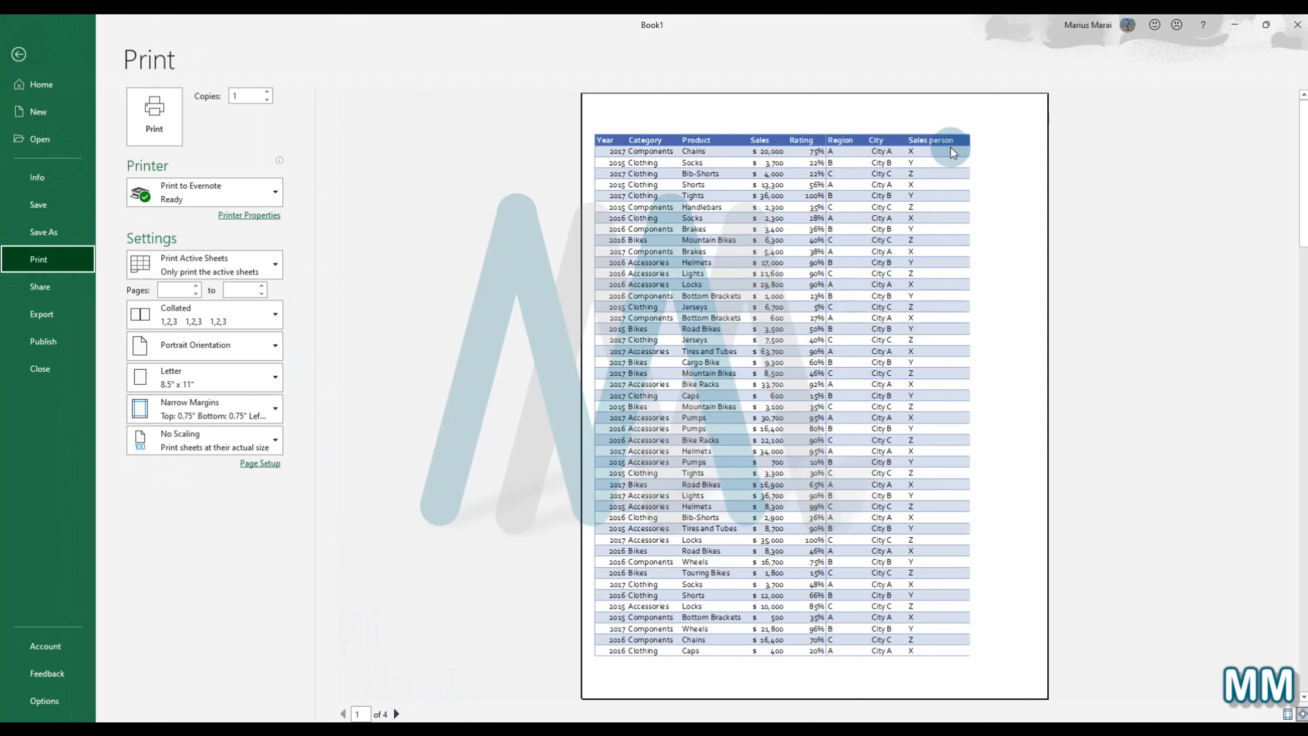
pyautogui.click(397, 713)
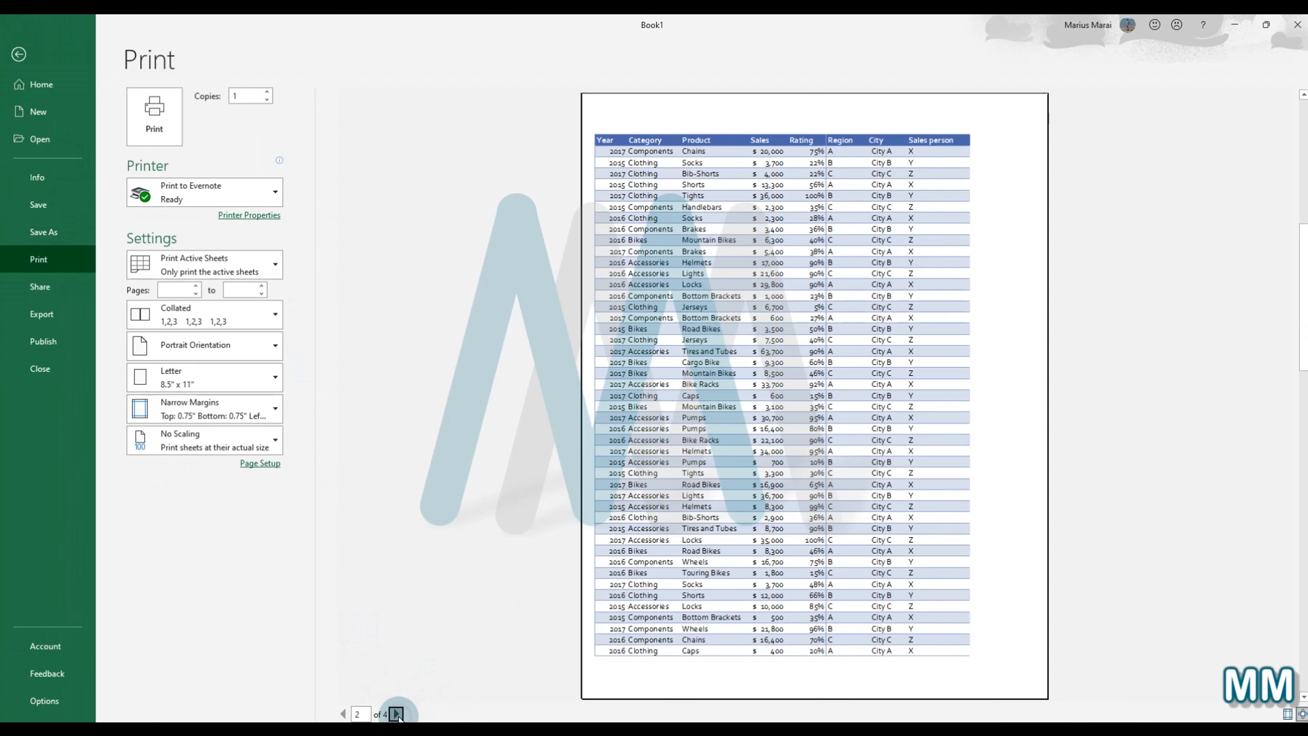
pyautogui.click(397, 714)
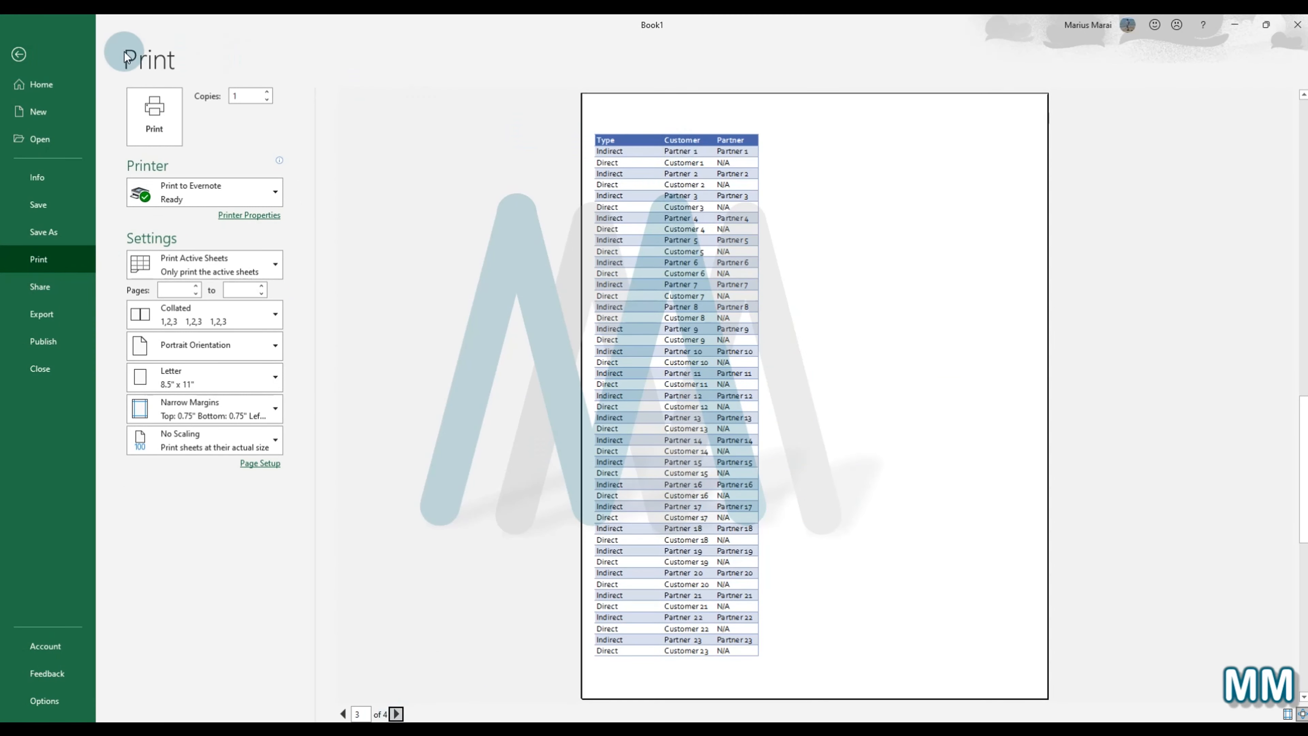
pyautogui.click(18, 54)
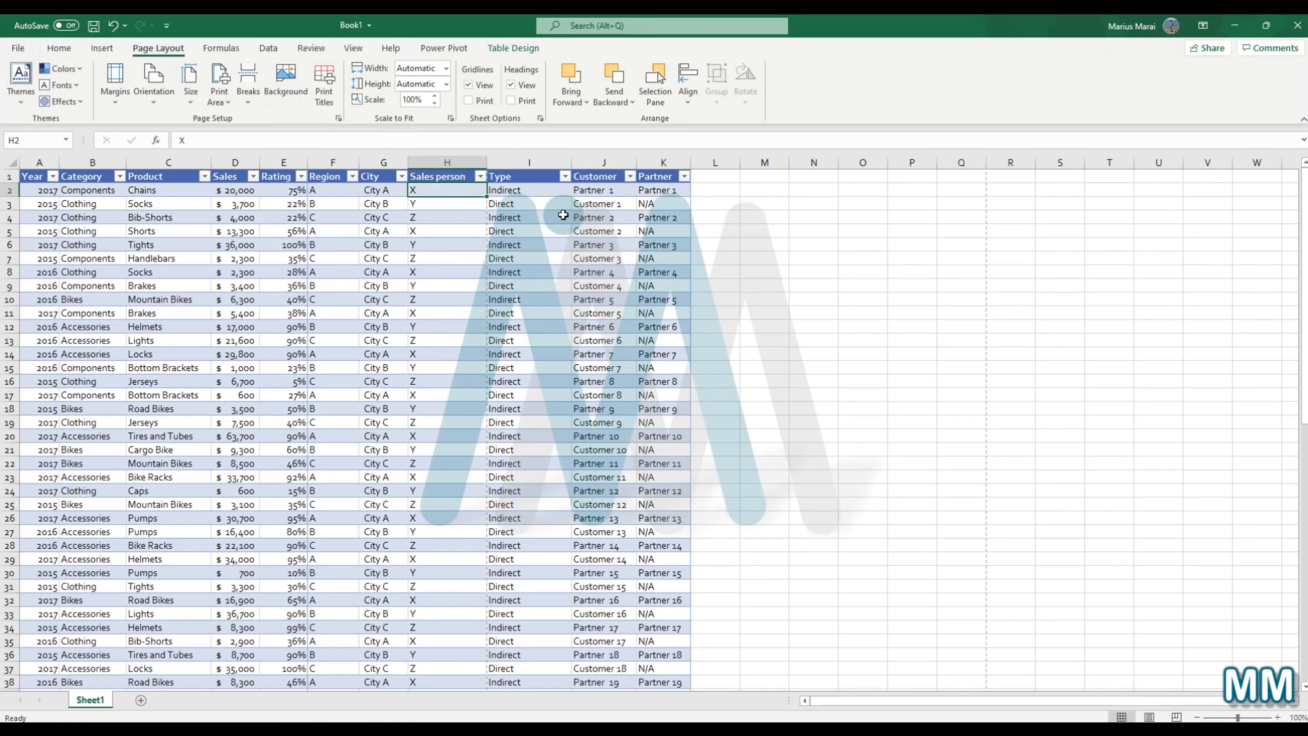
# Step: Set custom page margins with the top and header margins at 0
pyautogui.click(113, 102)
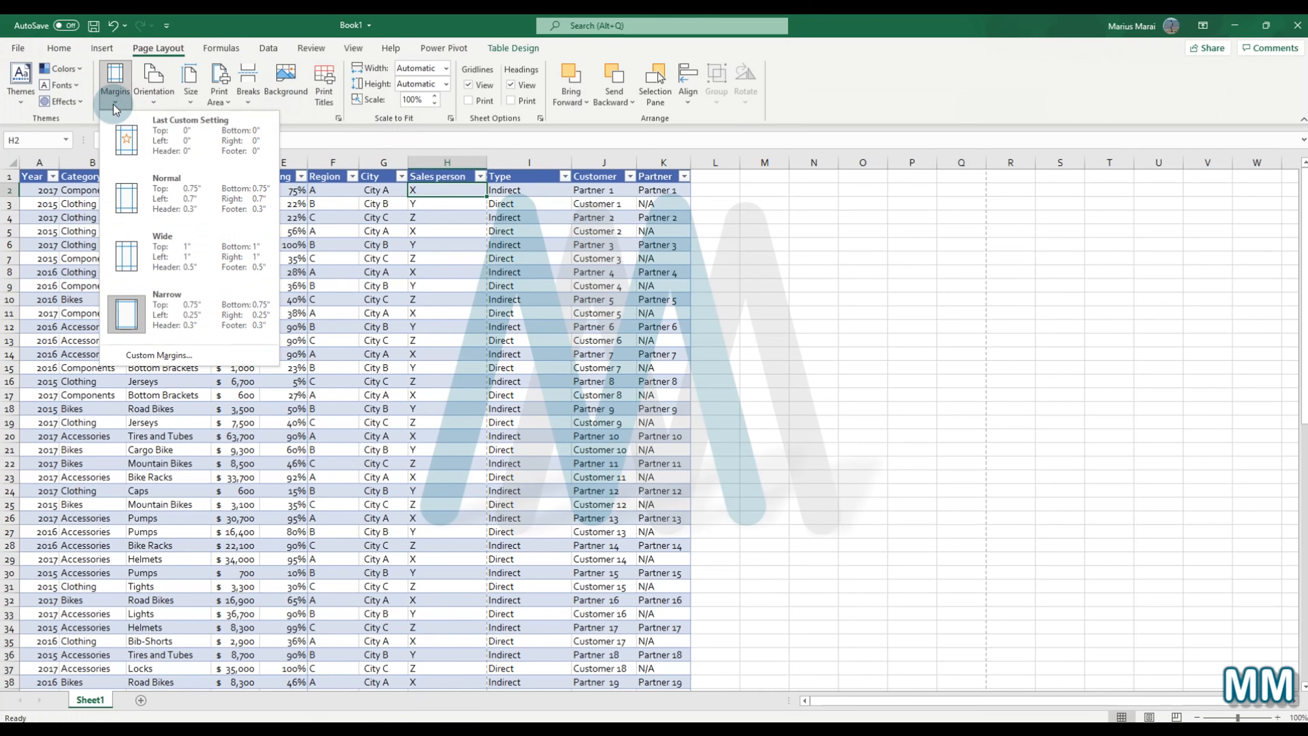
pyautogui.click(228, 353)
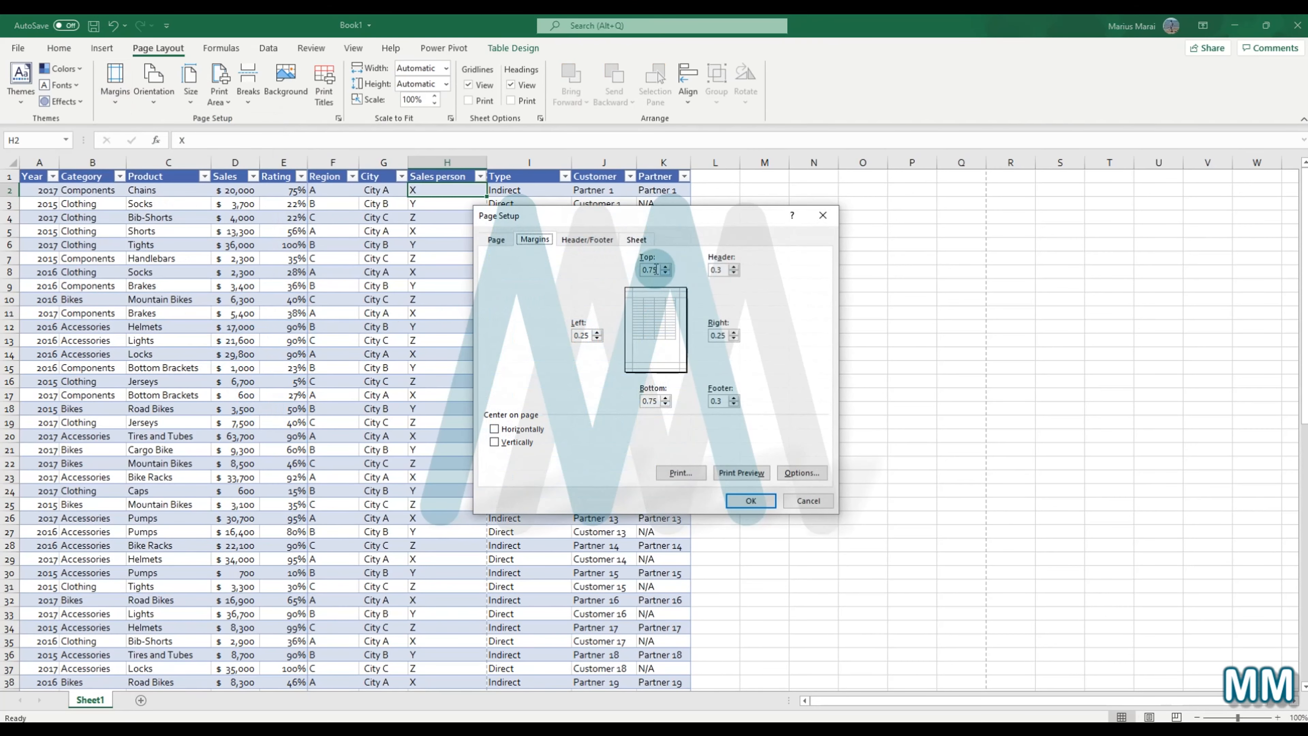
pyautogui.click(651, 270)
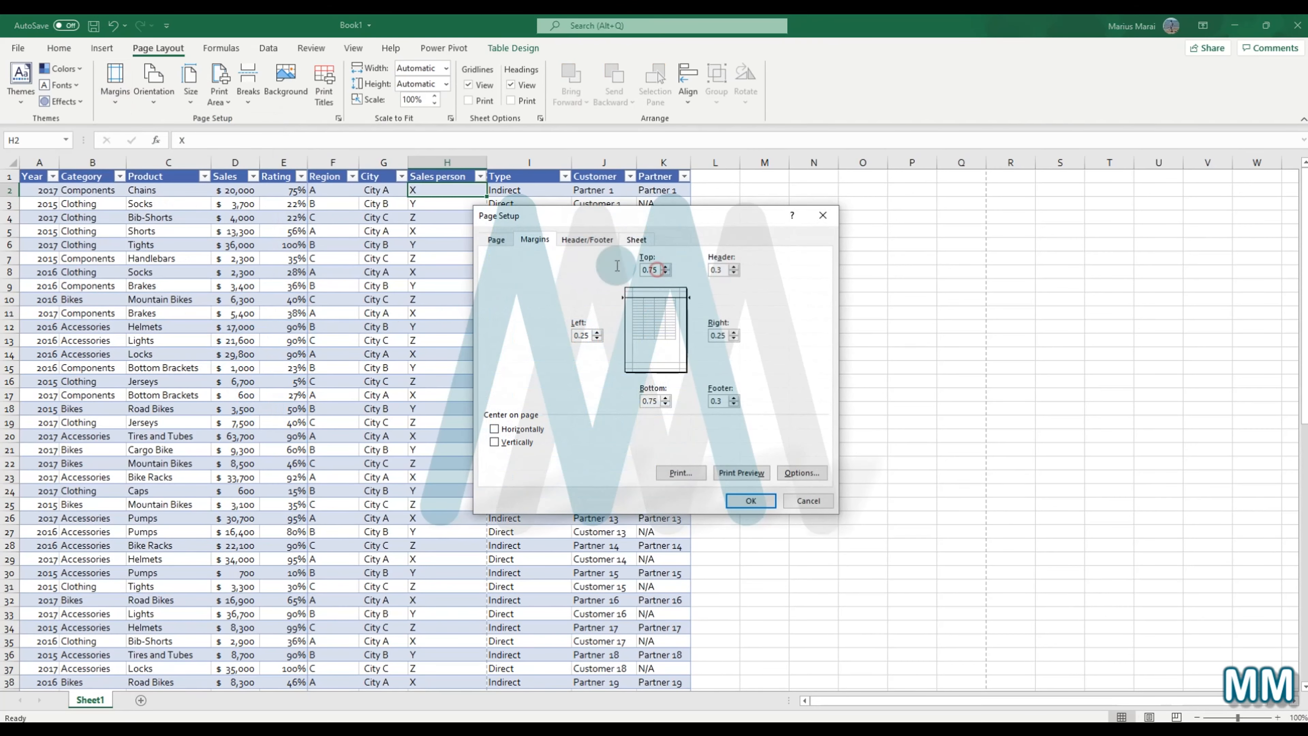
pyautogui.write('0')
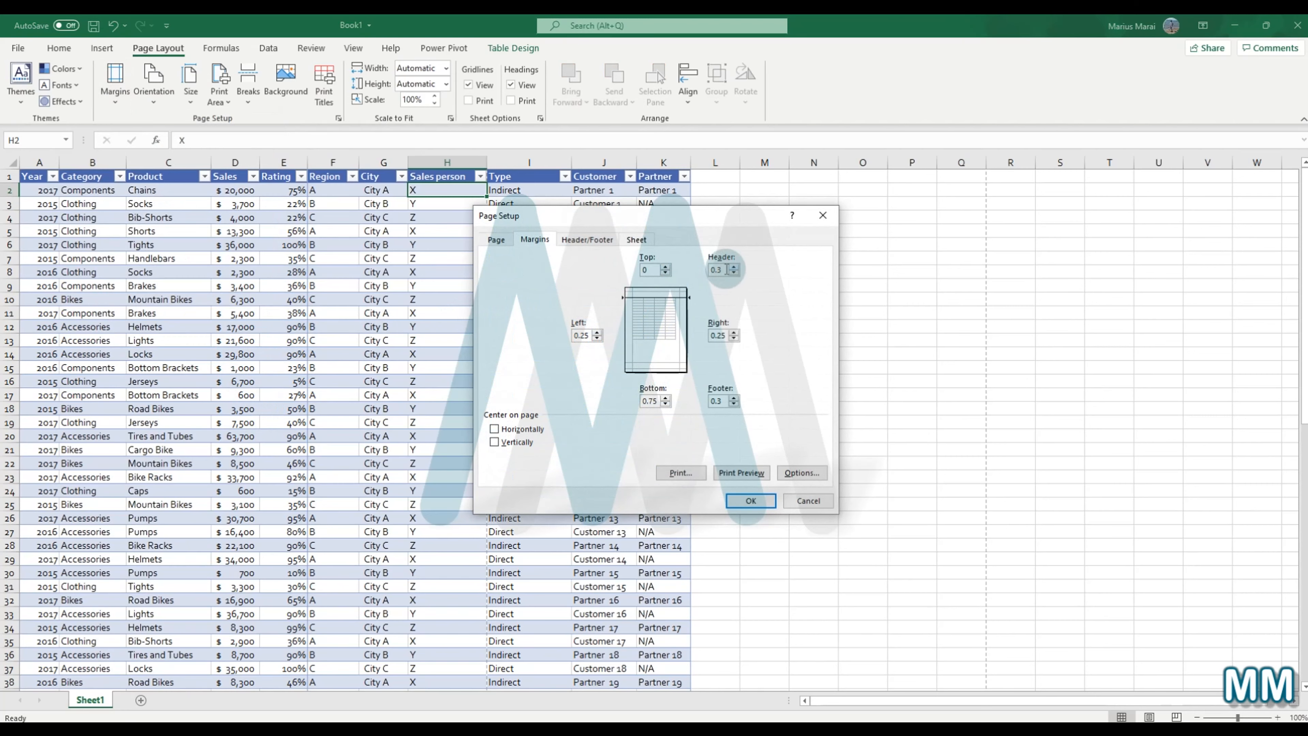
pyautogui.click(724, 270)
pyautogui.write('0')
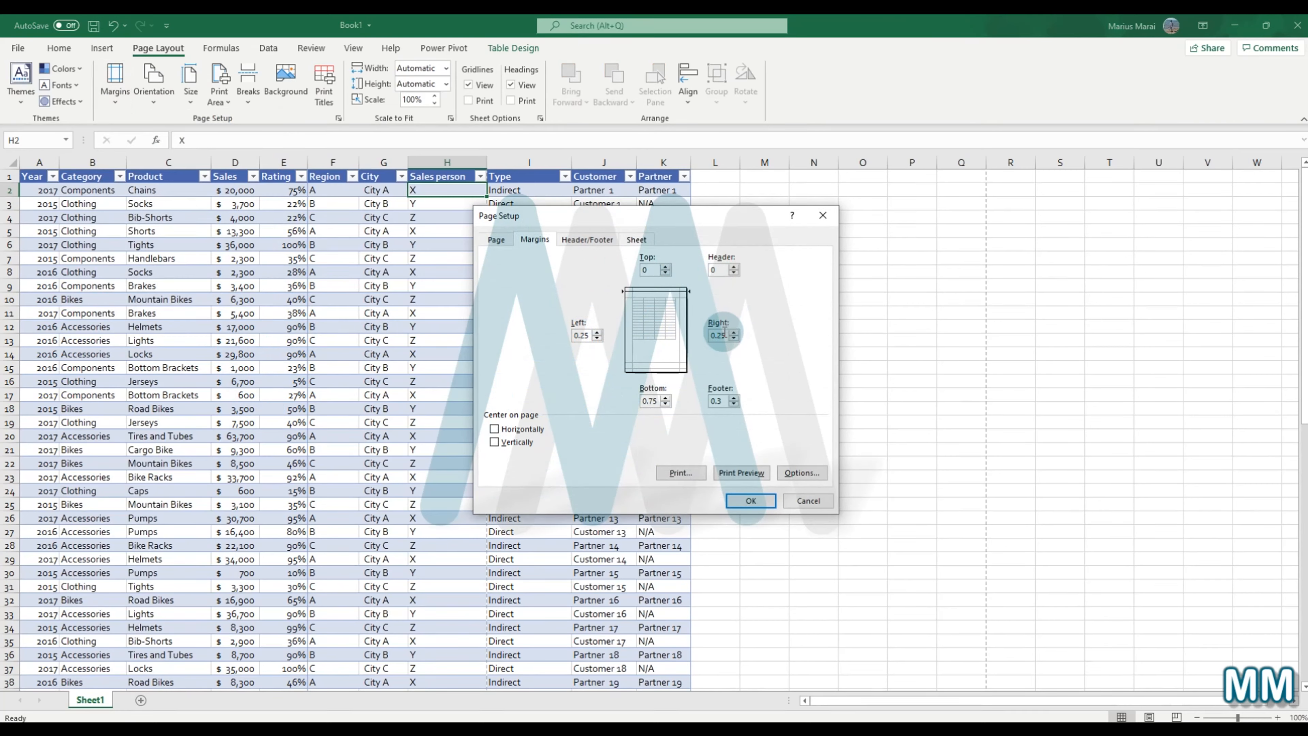
# Step: Set the right, footer and bottom margins to 0 and apply the custom margins
pyautogui.doubleClick(718, 334)
pyautogui.write('0')
pyautogui.doubleClick(718, 401)
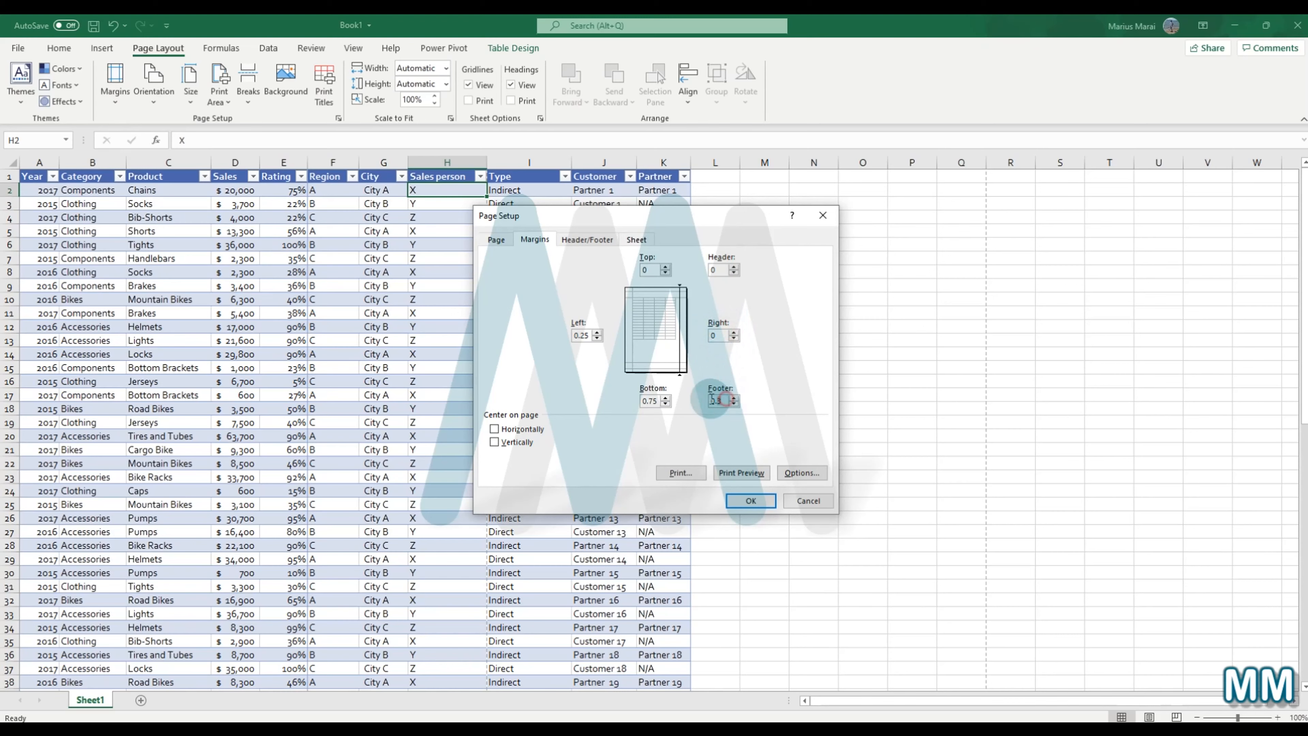
pyautogui.write('0')
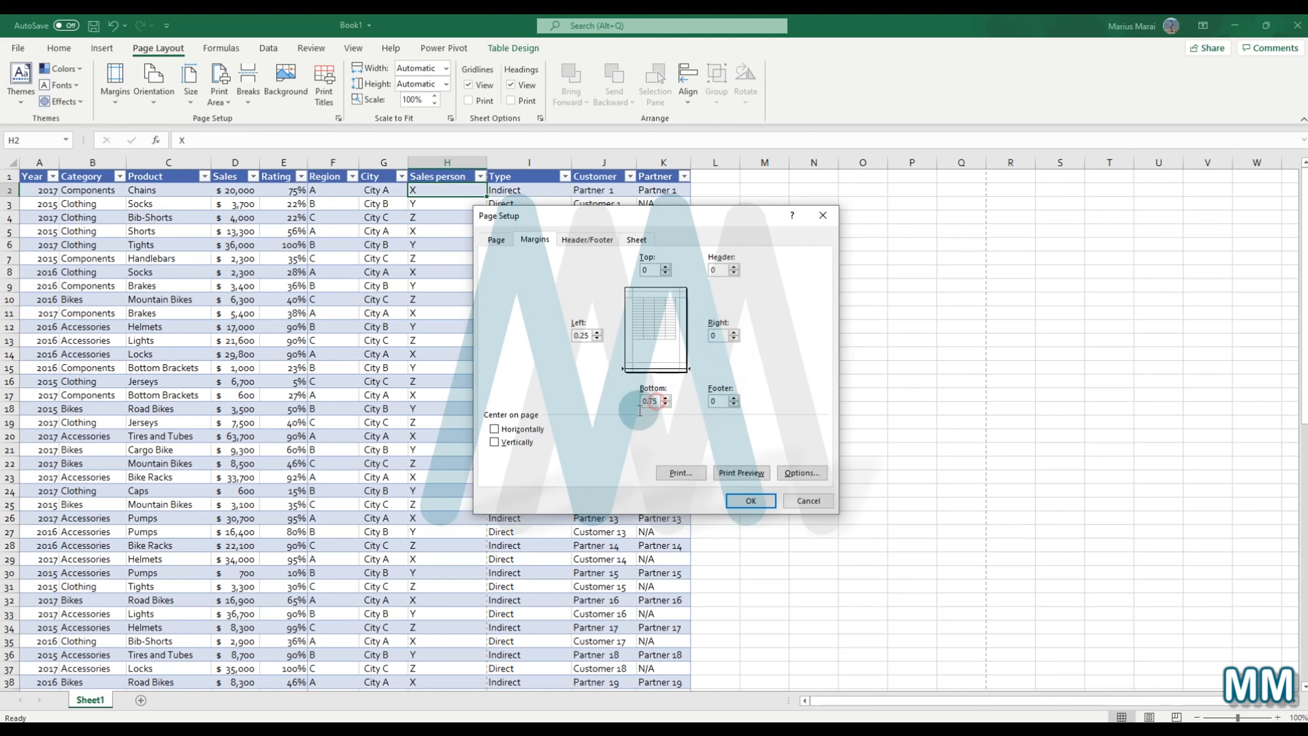
pyautogui.doubleClick(650, 401)
pyautogui.write('0')
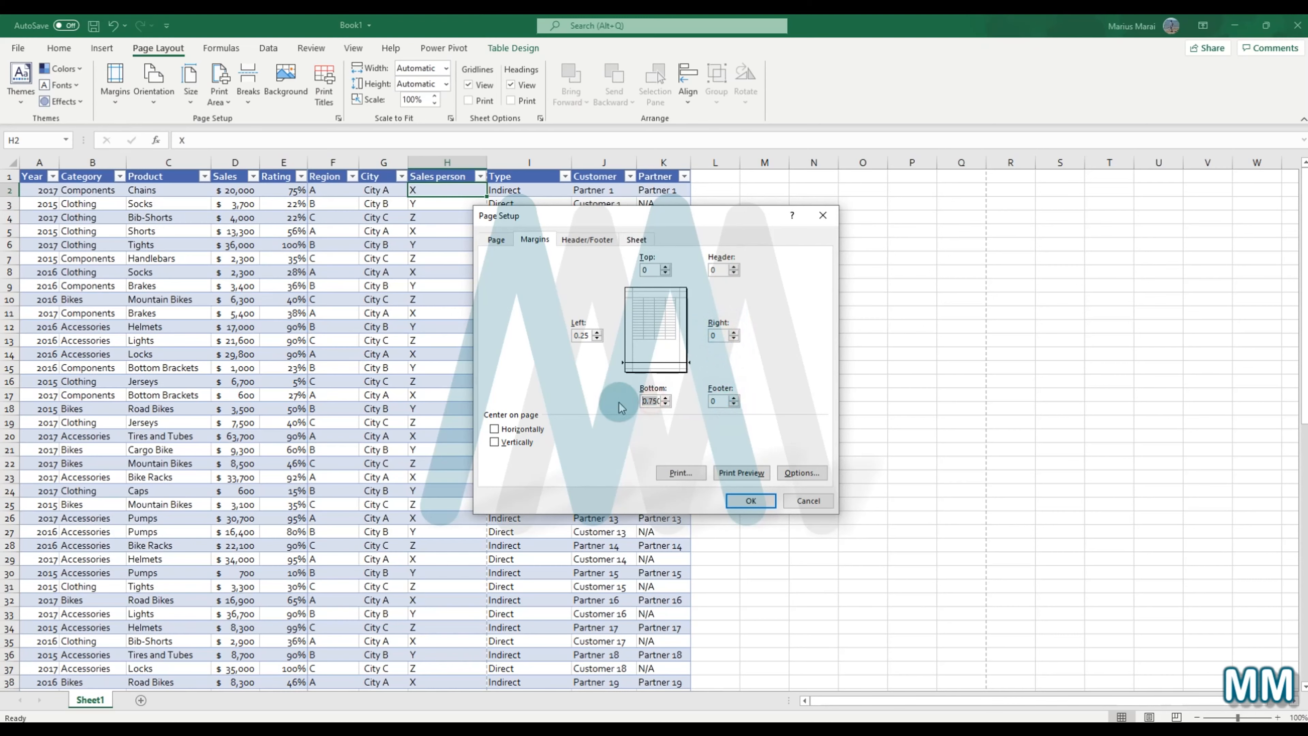
pyautogui.click(751, 500)
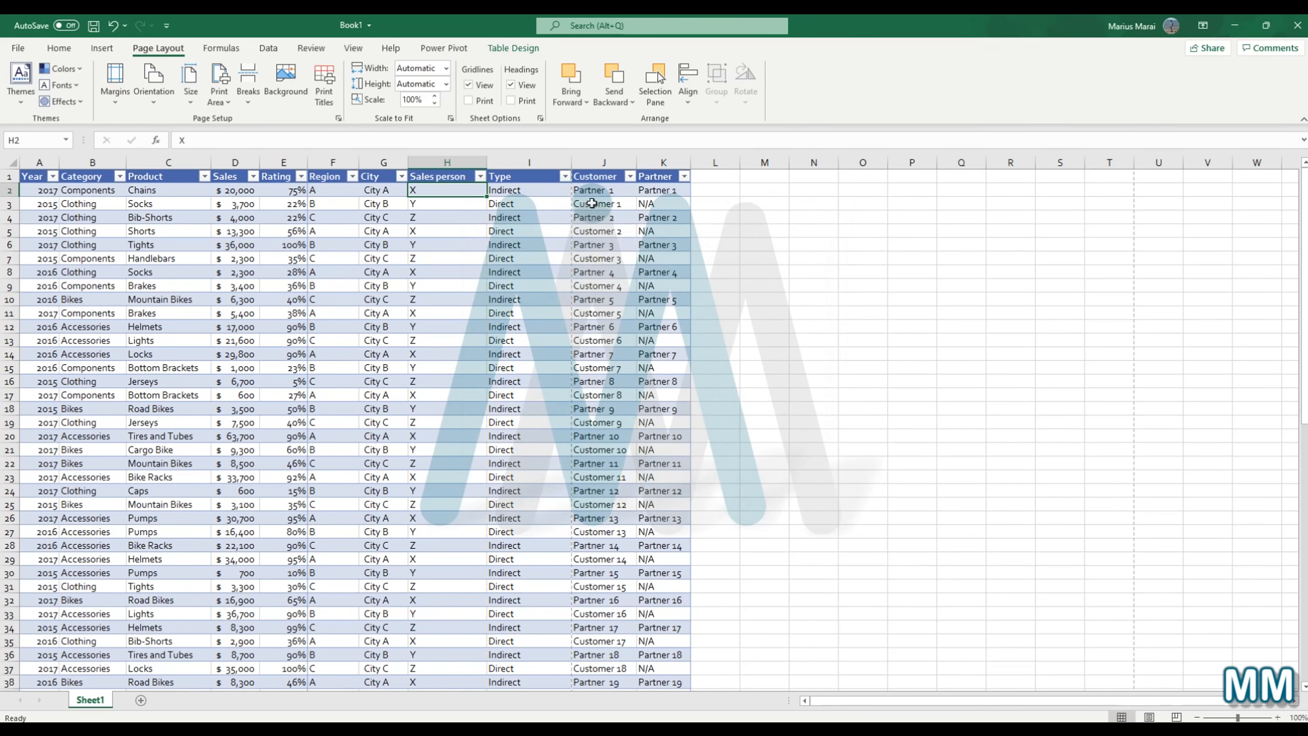
# Step: Check the last custom setting among the margin presets and review its print preview up to page 3
pyautogui.click(117, 98)
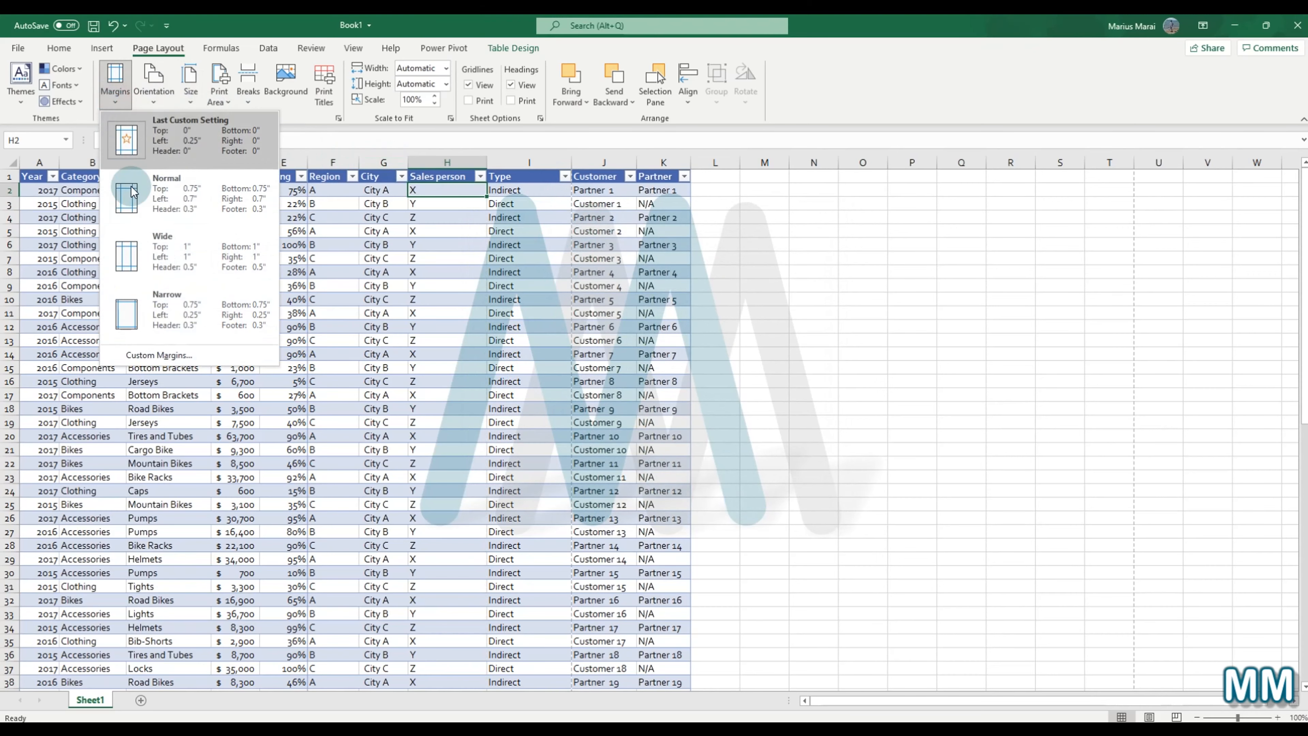
pyautogui.click(503, 316)
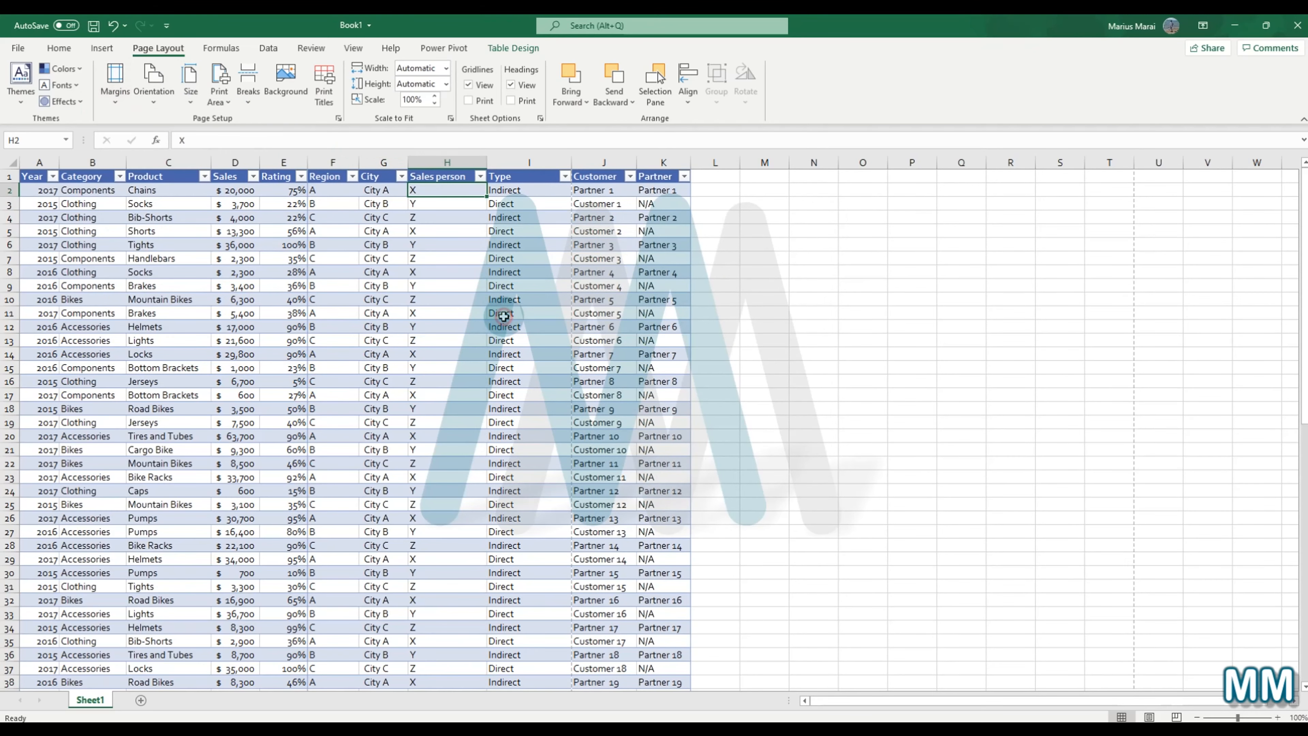
pyautogui.click(21, 49)
pyautogui.click(87, 260)
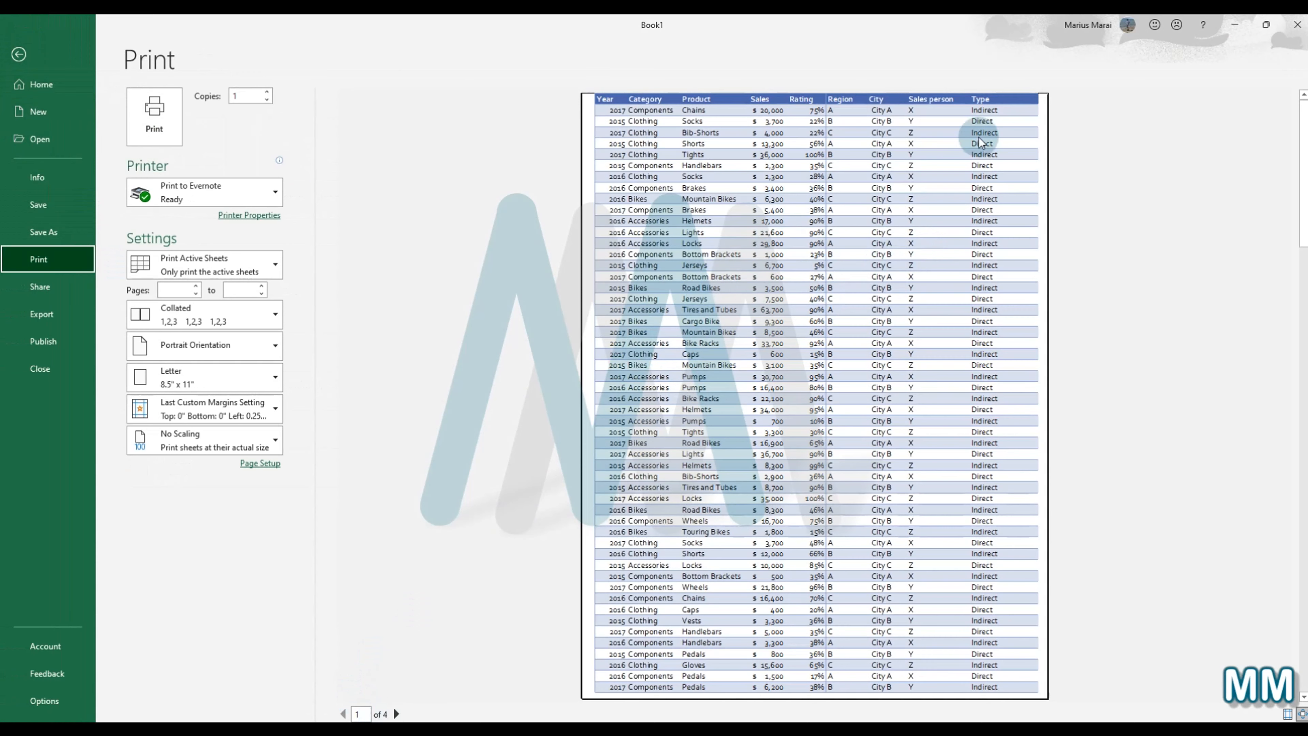
pyautogui.click(395, 714)
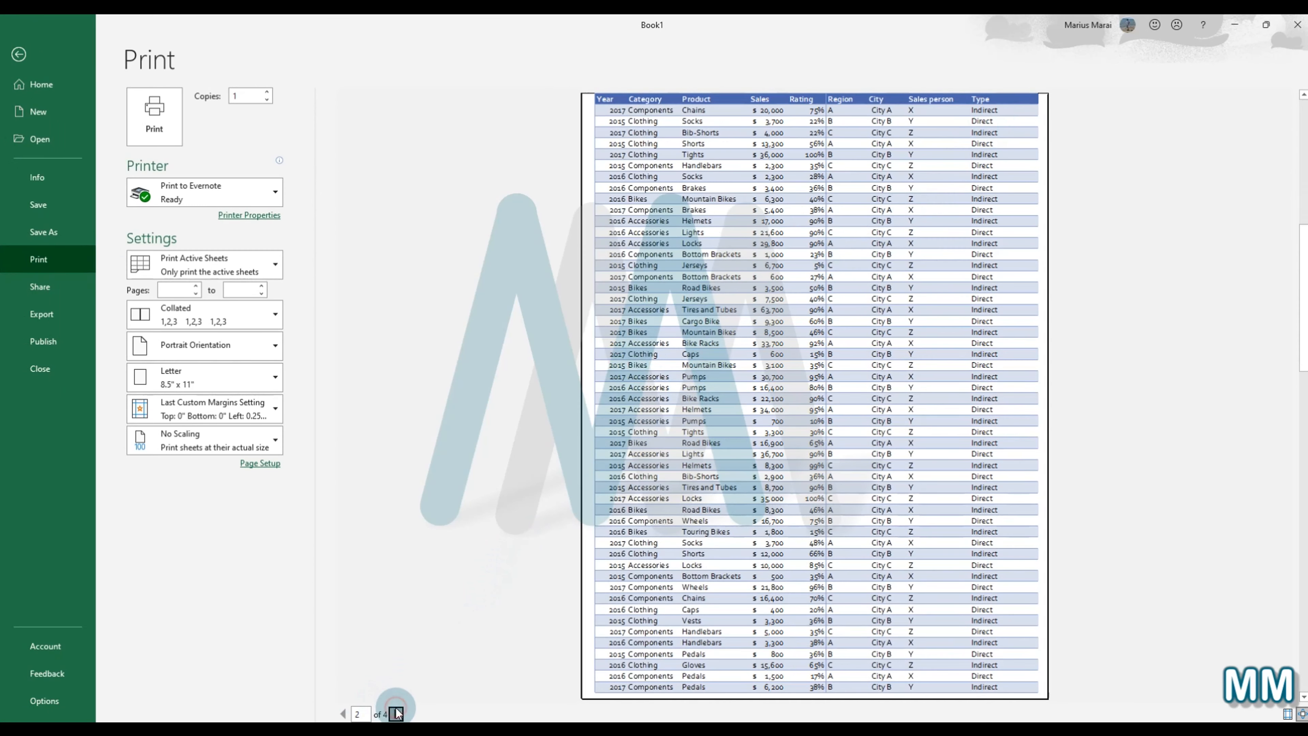
pyautogui.click(397, 714)
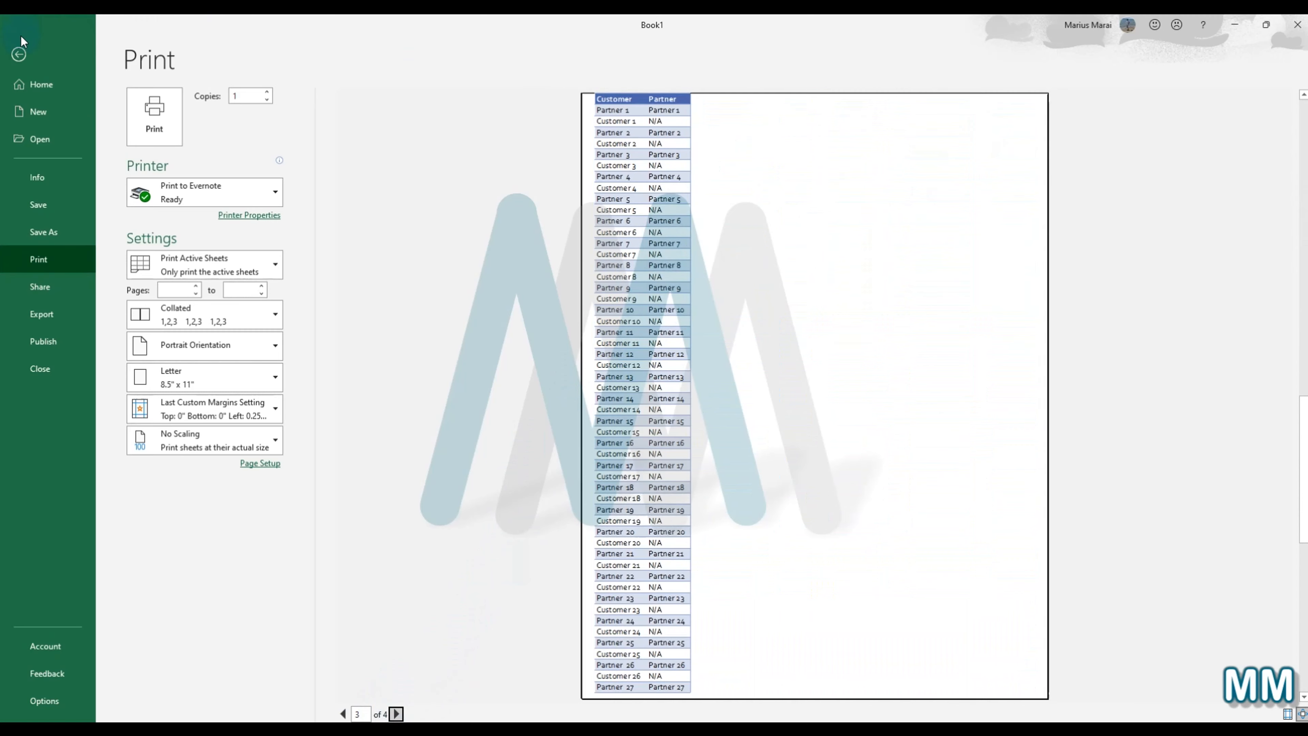
pyautogui.click(18, 54)
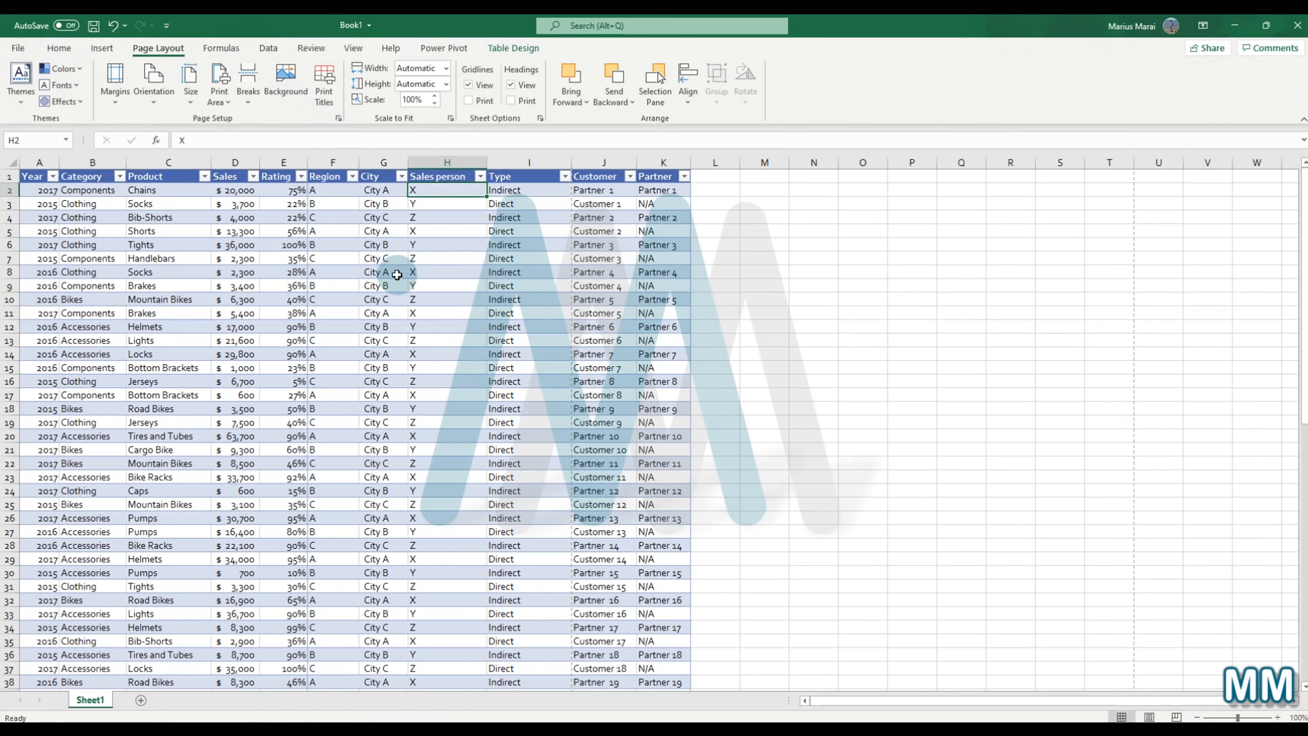
# Step: Set the page orientation to Landscape and check the selected orientation
pyautogui.click(145, 91)
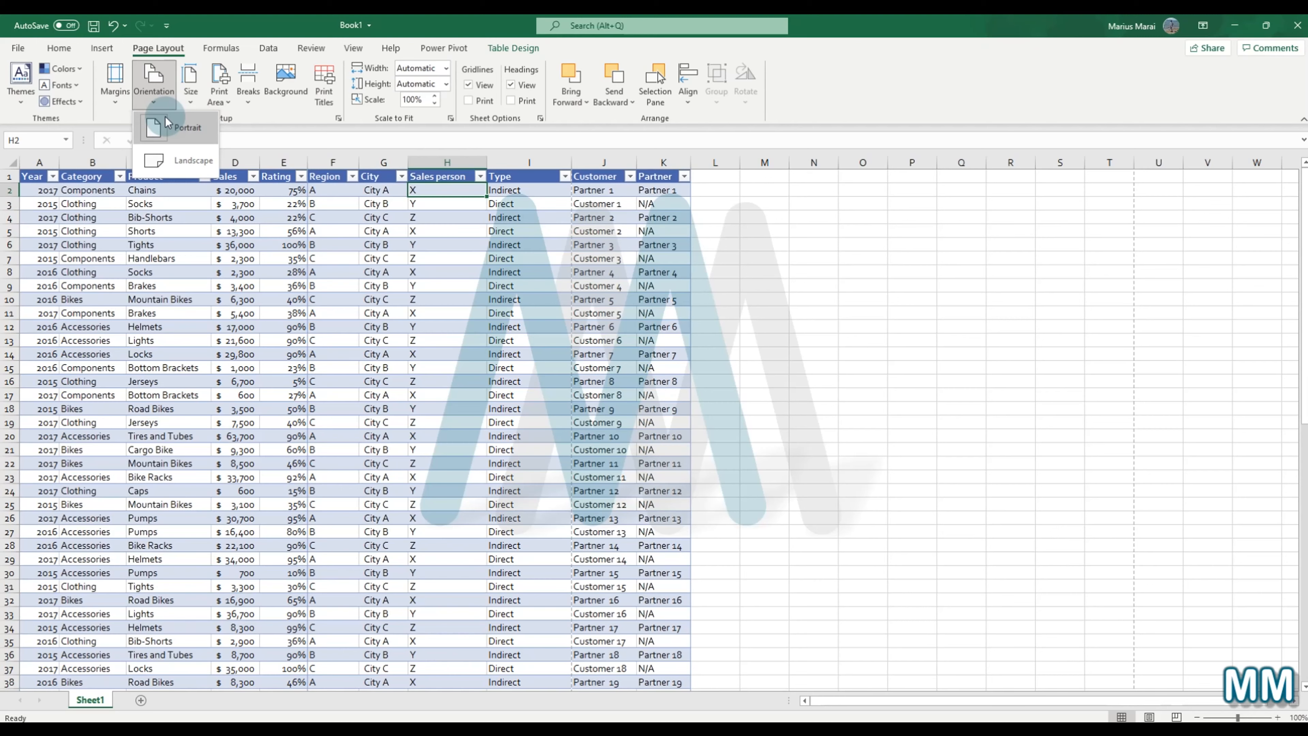
pyautogui.click(191, 160)
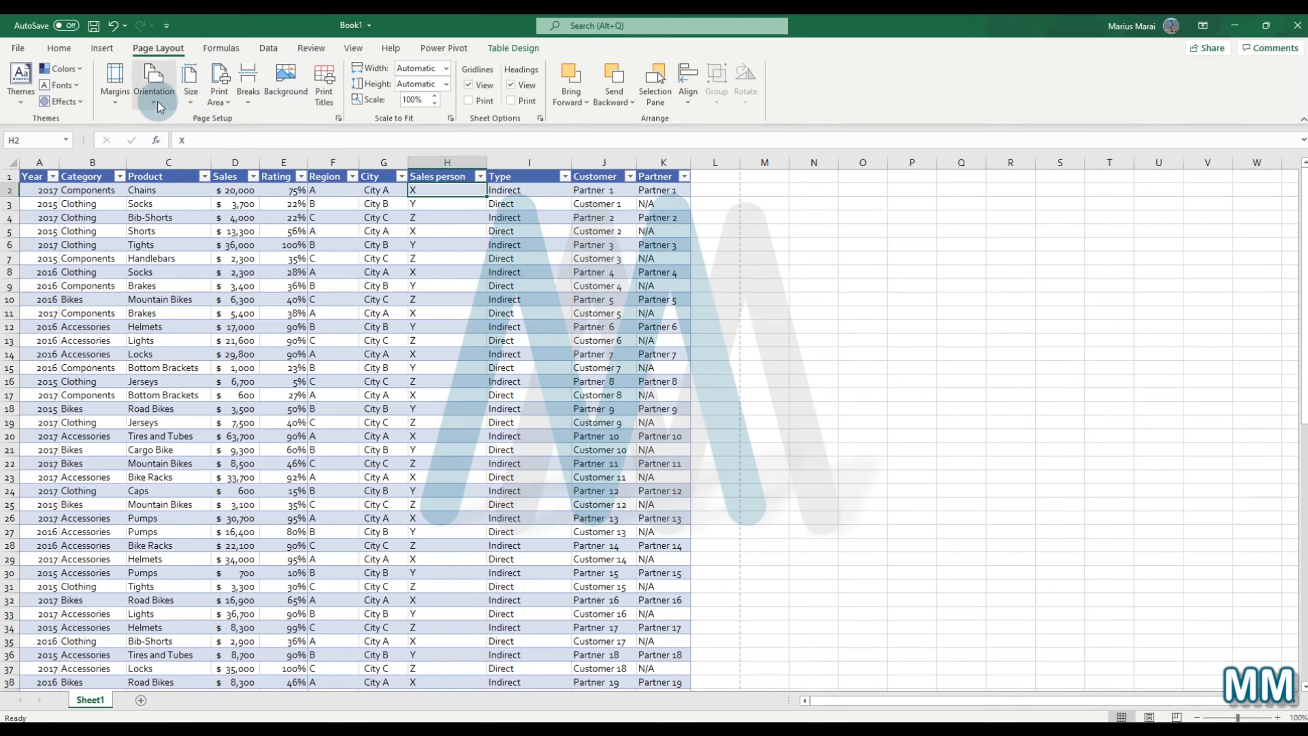
pyautogui.click(152, 85)
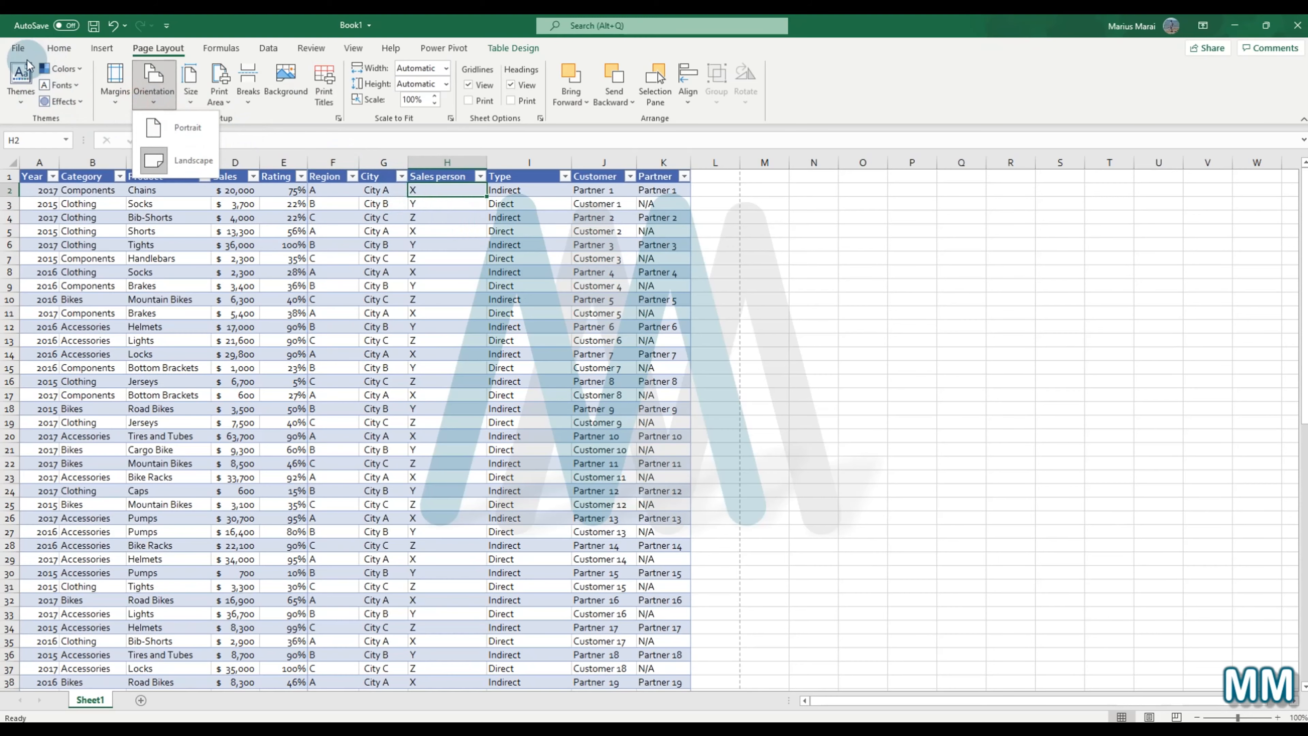
# Step: Review both pages of the landscape print preview and return to the worksheet
pyautogui.click(18, 47)
pyautogui.click(64, 253)
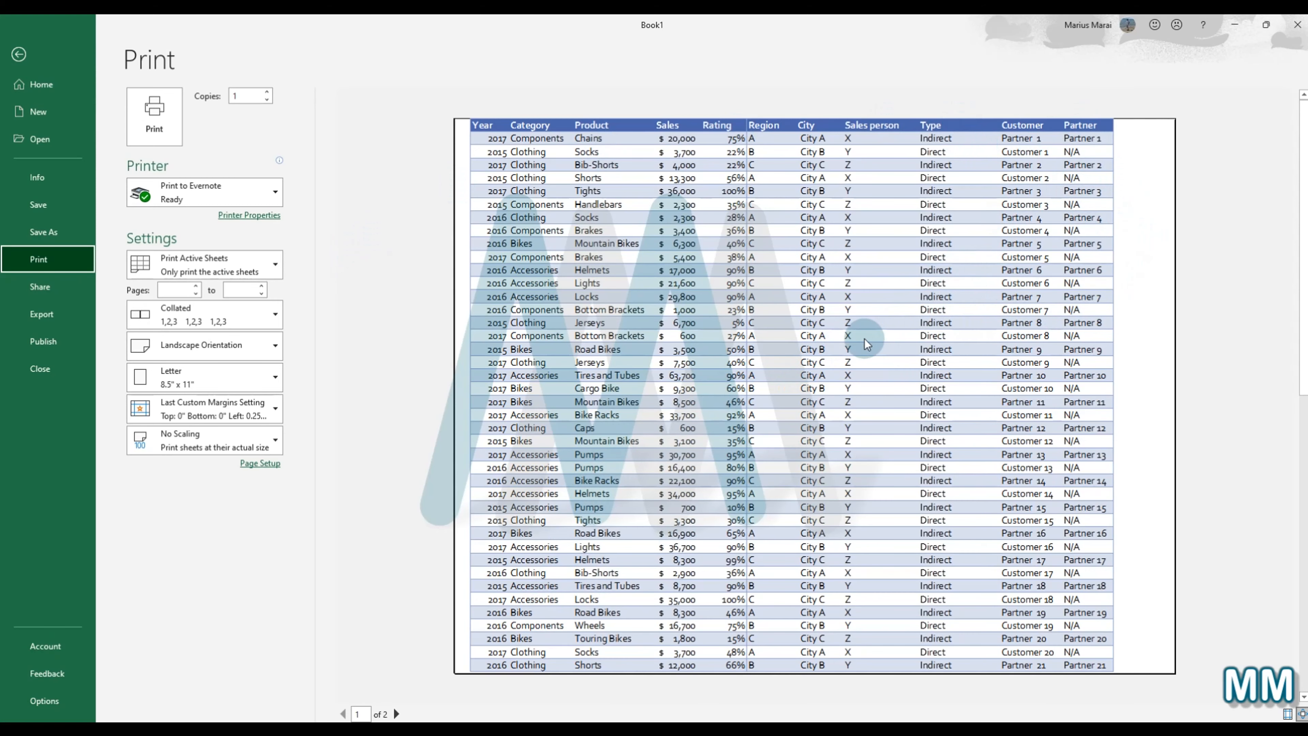
pyautogui.scroll(-1, 864, 340)
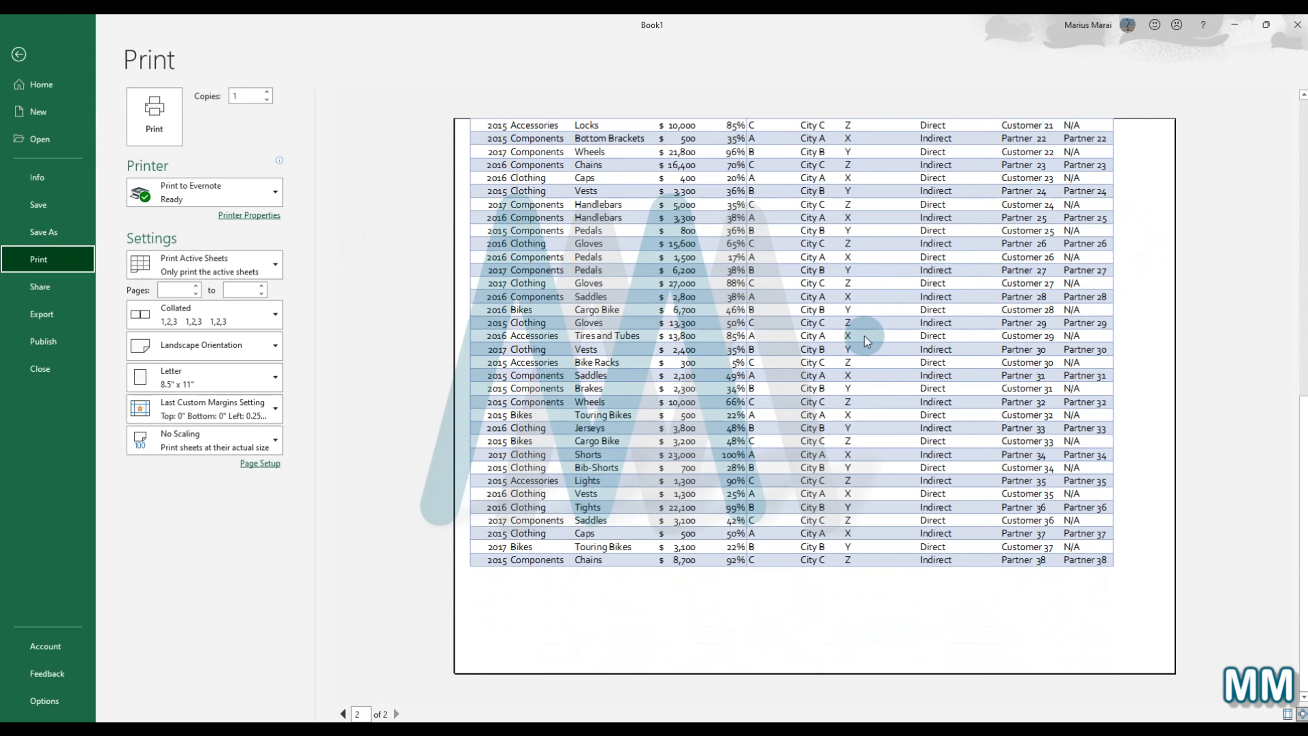
pyautogui.scroll(1, 865, 336)
pyautogui.scroll(-1, 863, 306)
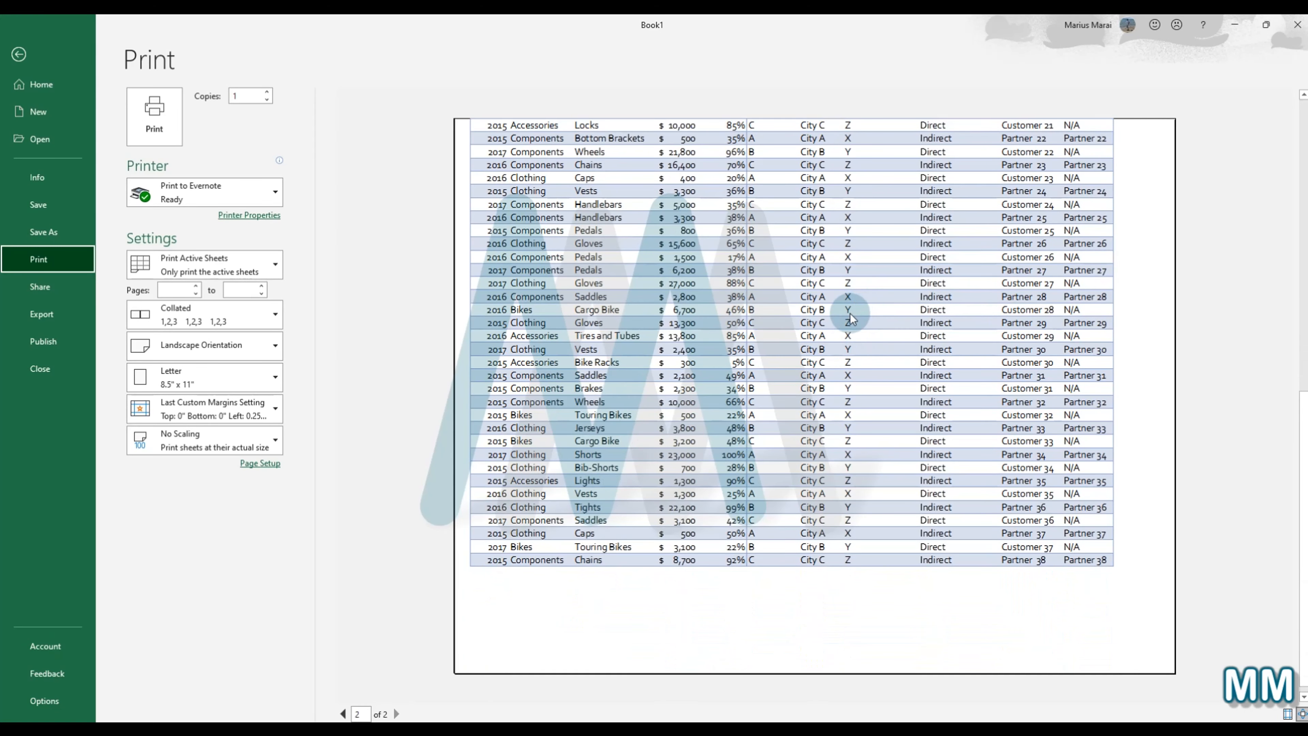
pyautogui.scroll(1, 850, 318)
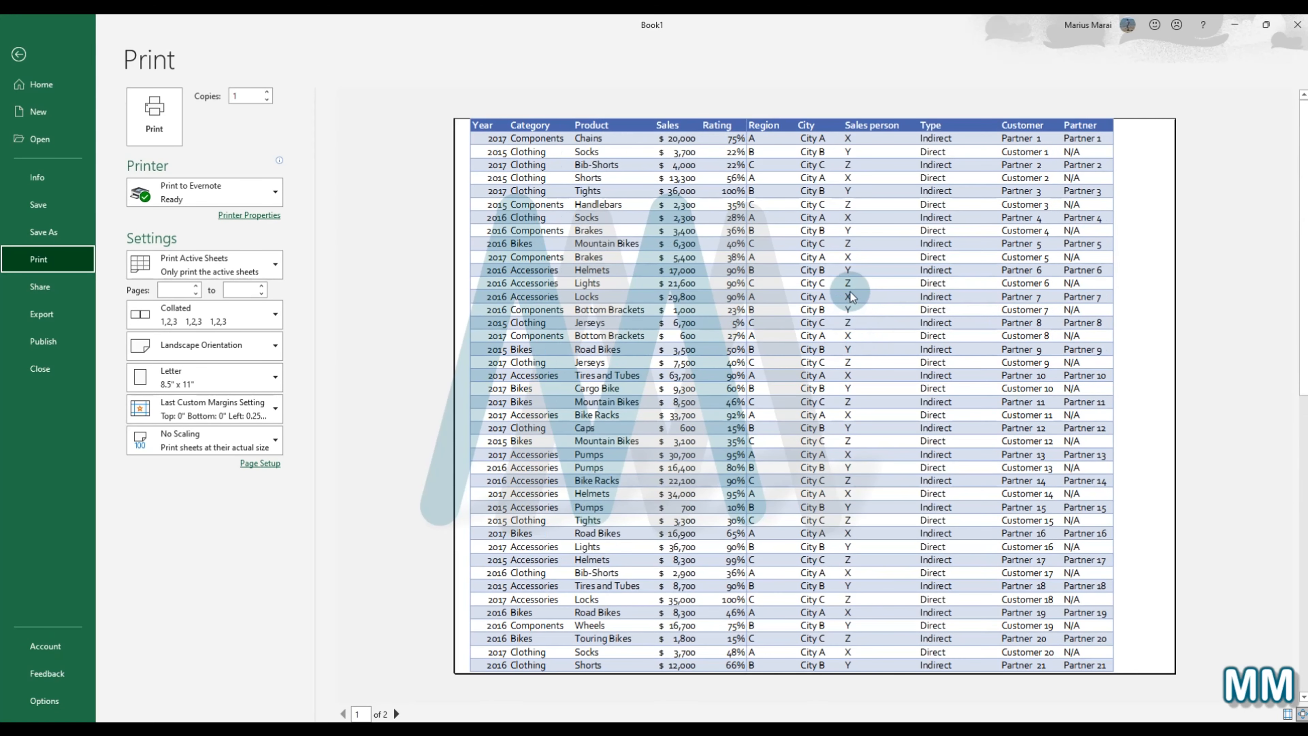
pyautogui.click(19, 54)
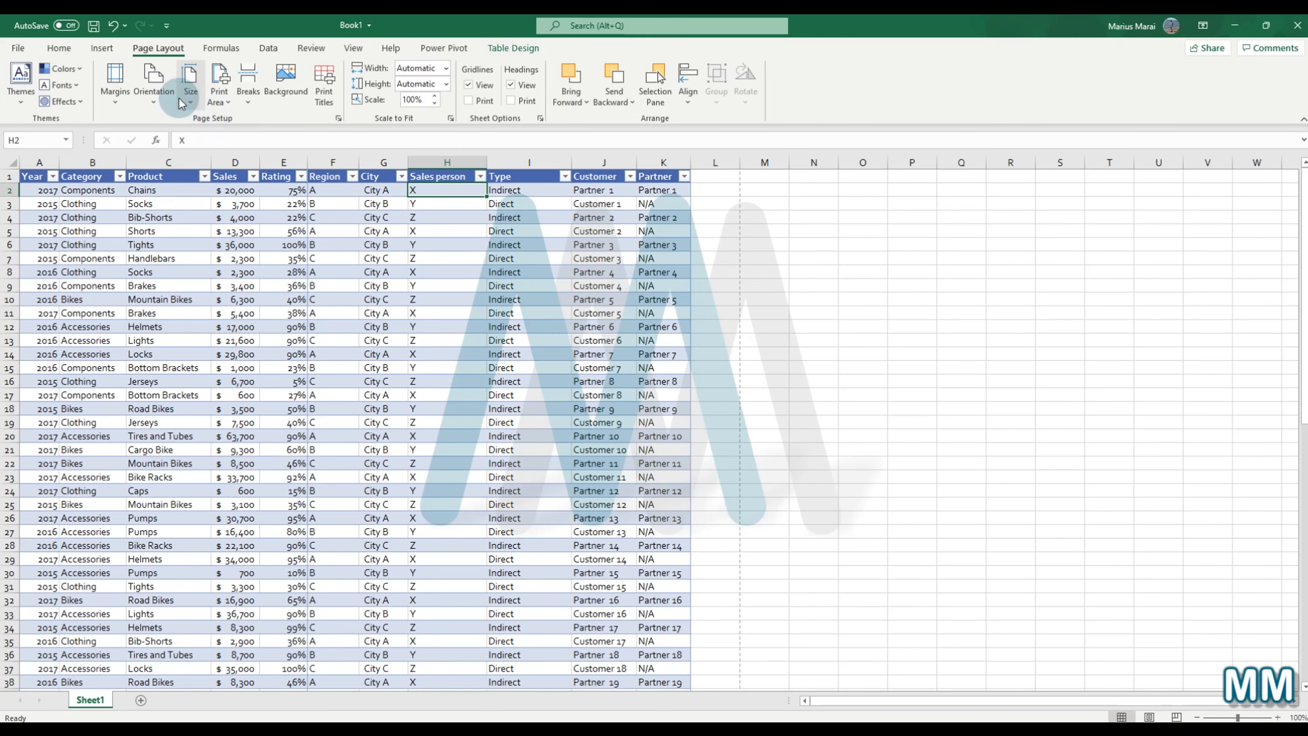
# Step: Set the paper size to A4 and check the selected orientation, margins and paper size
pyautogui.click(190, 82)
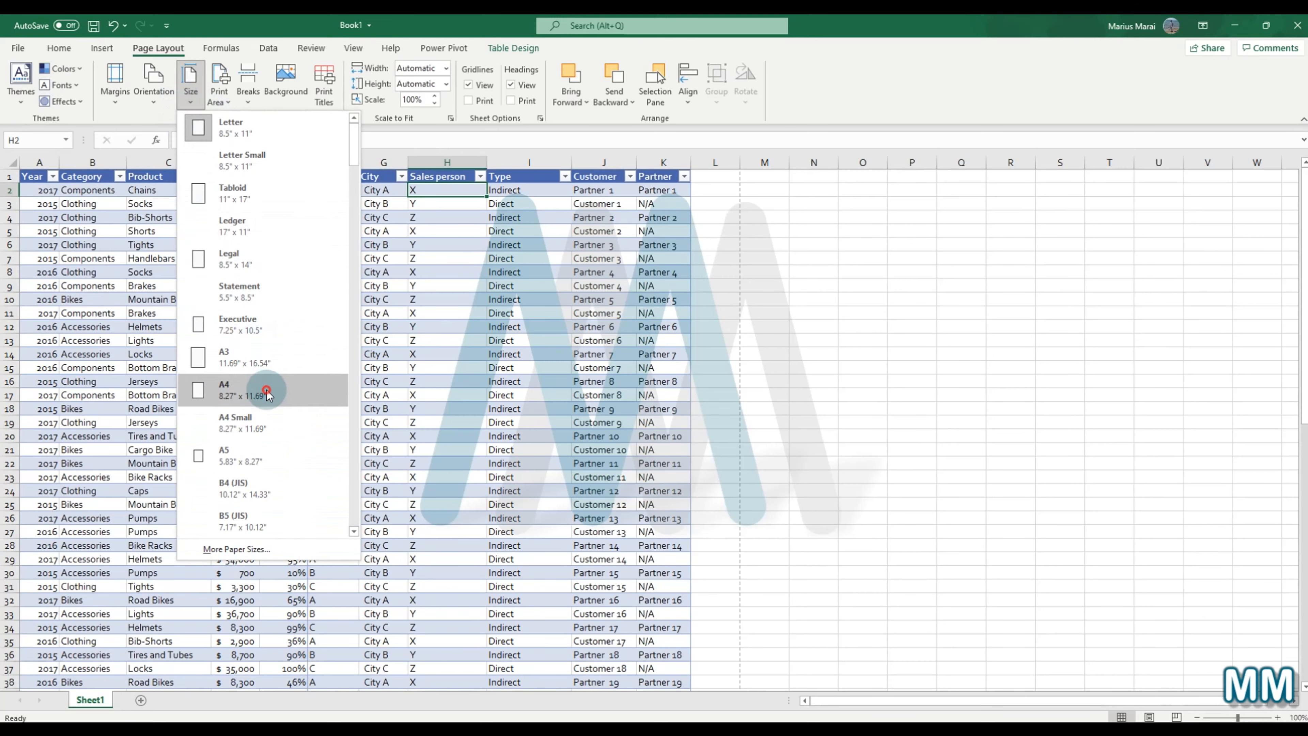
pyautogui.click(259, 351)
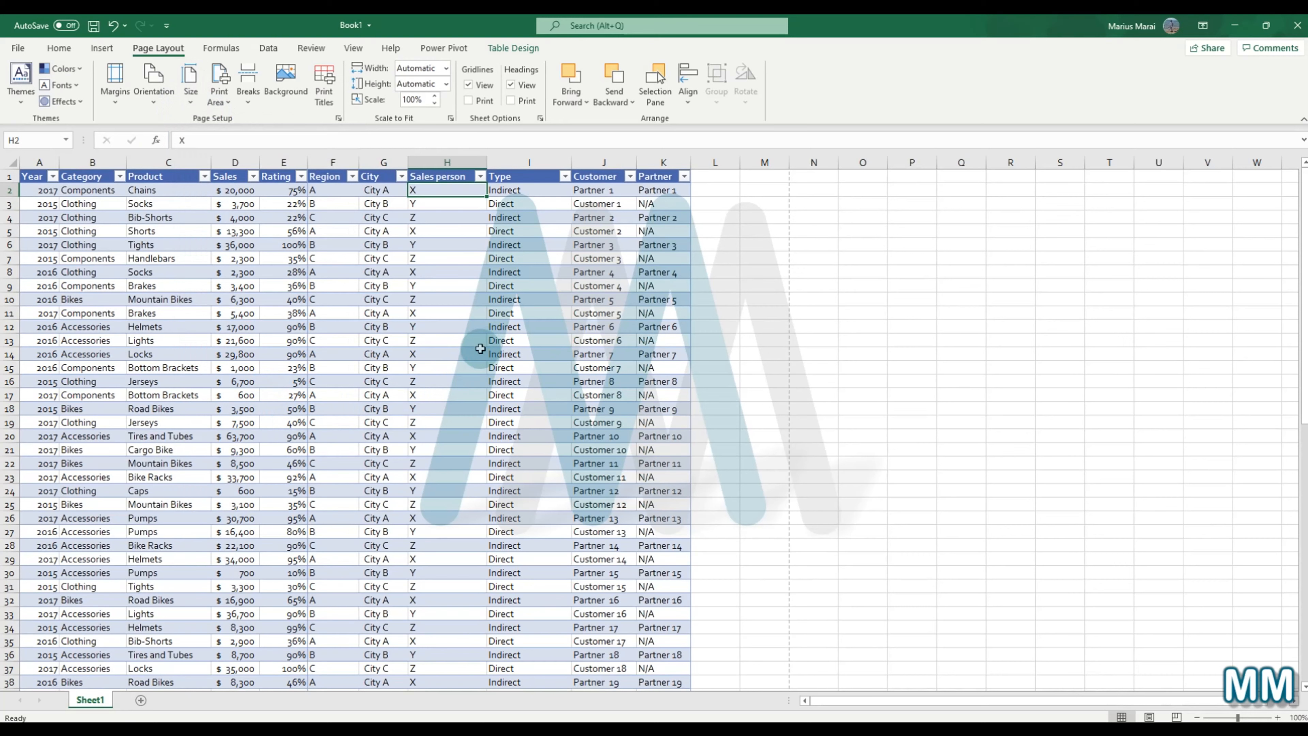
pyautogui.click(153, 83)
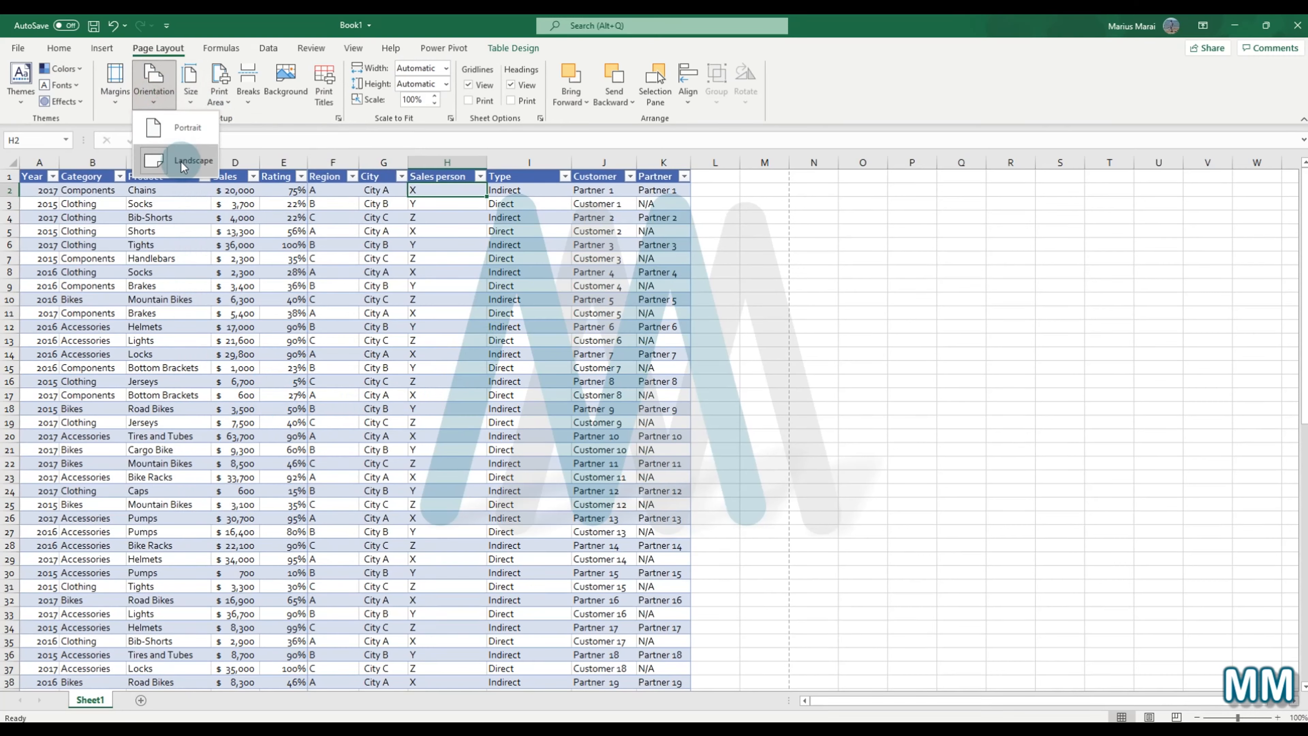
pyautogui.click(114, 87)
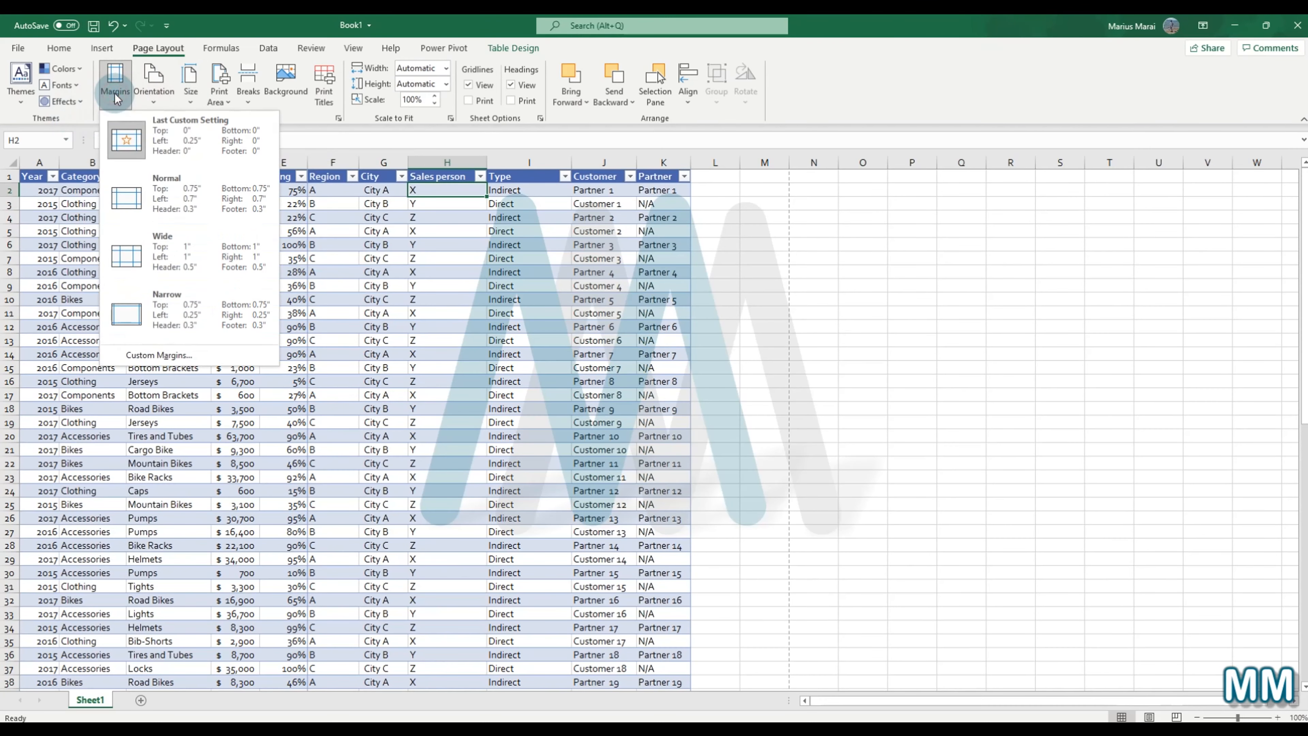
pyautogui.click(416, 212)
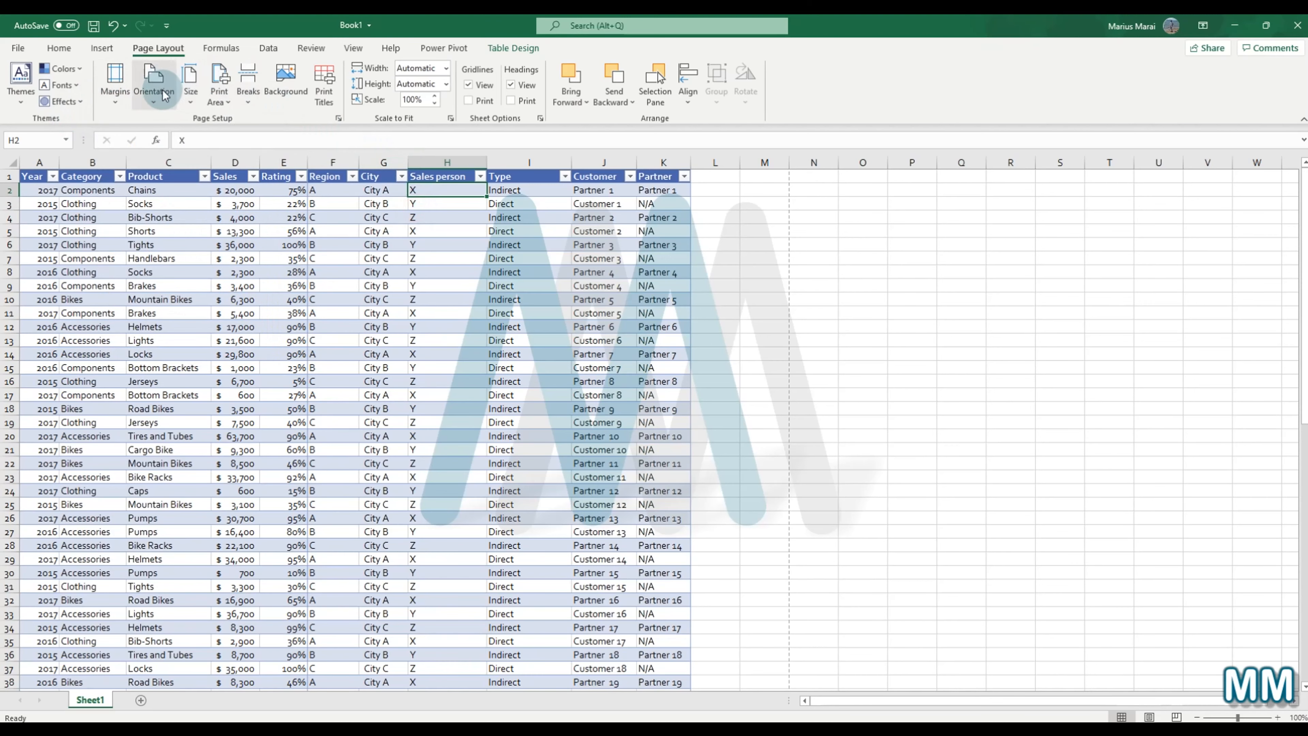
pyautogui.click(182, 94)
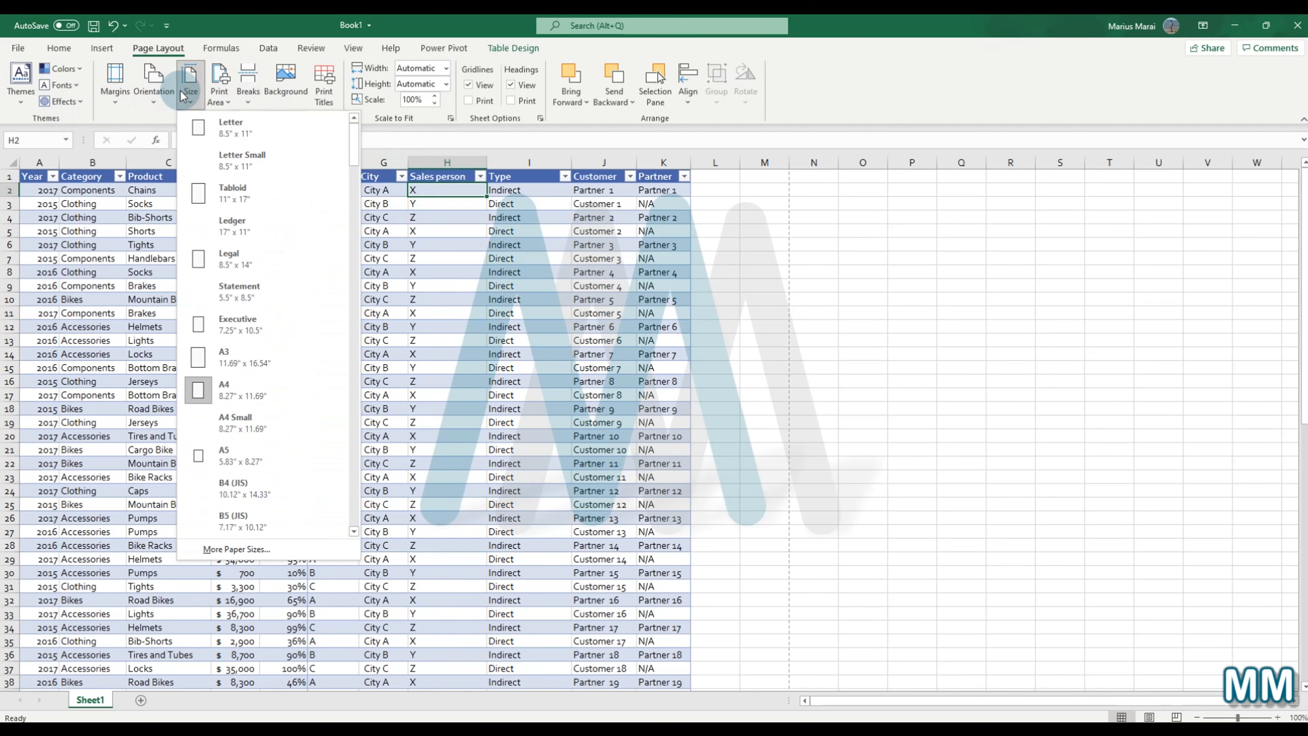
pyautogui.click(456, 216)
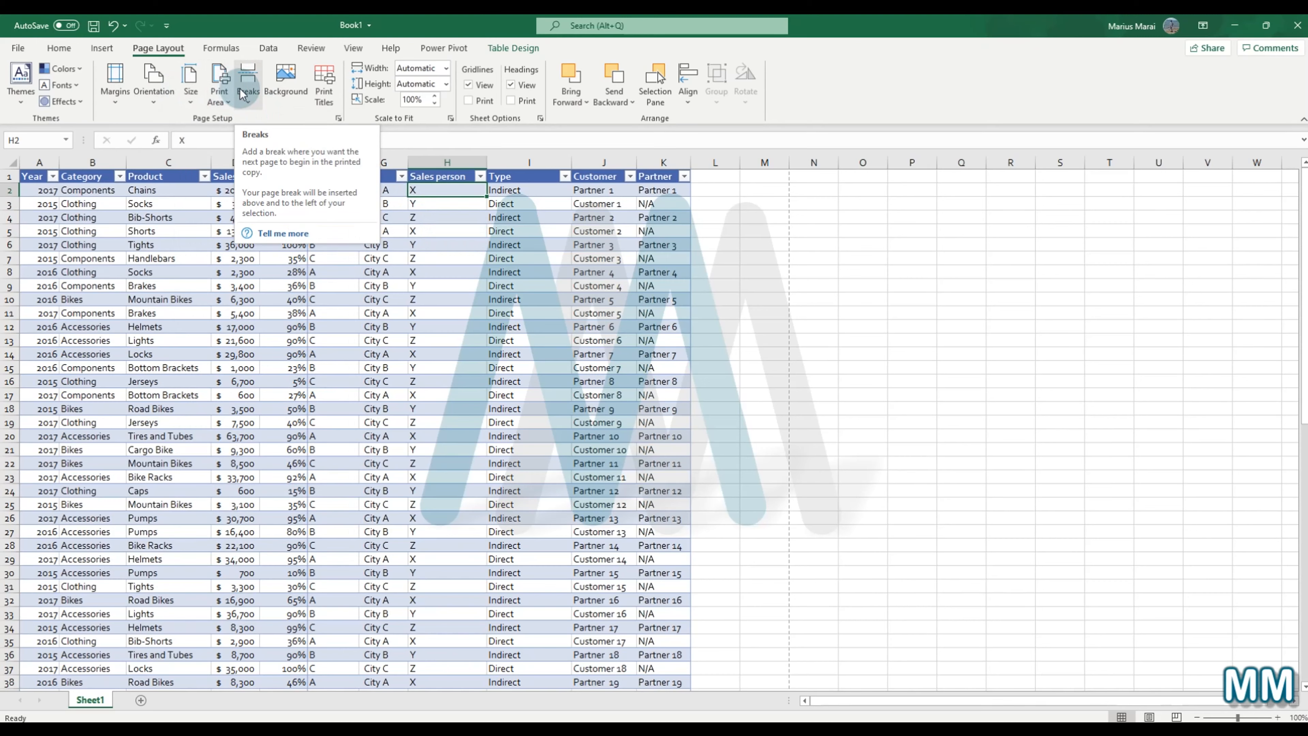
# Step: Set the header row $1:$1 as the print title row to repeat at the top of every page
pyautogui.click(328, 80)
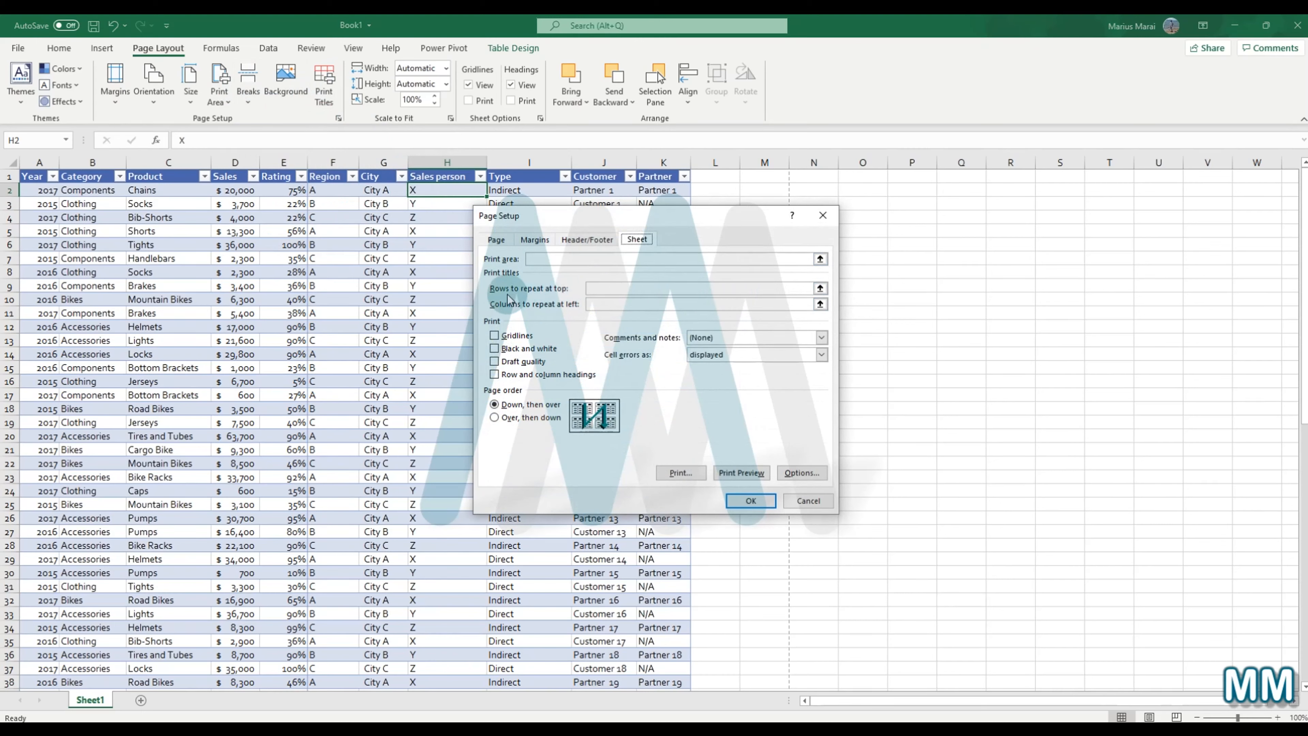
pyautogui.click(618, 289)
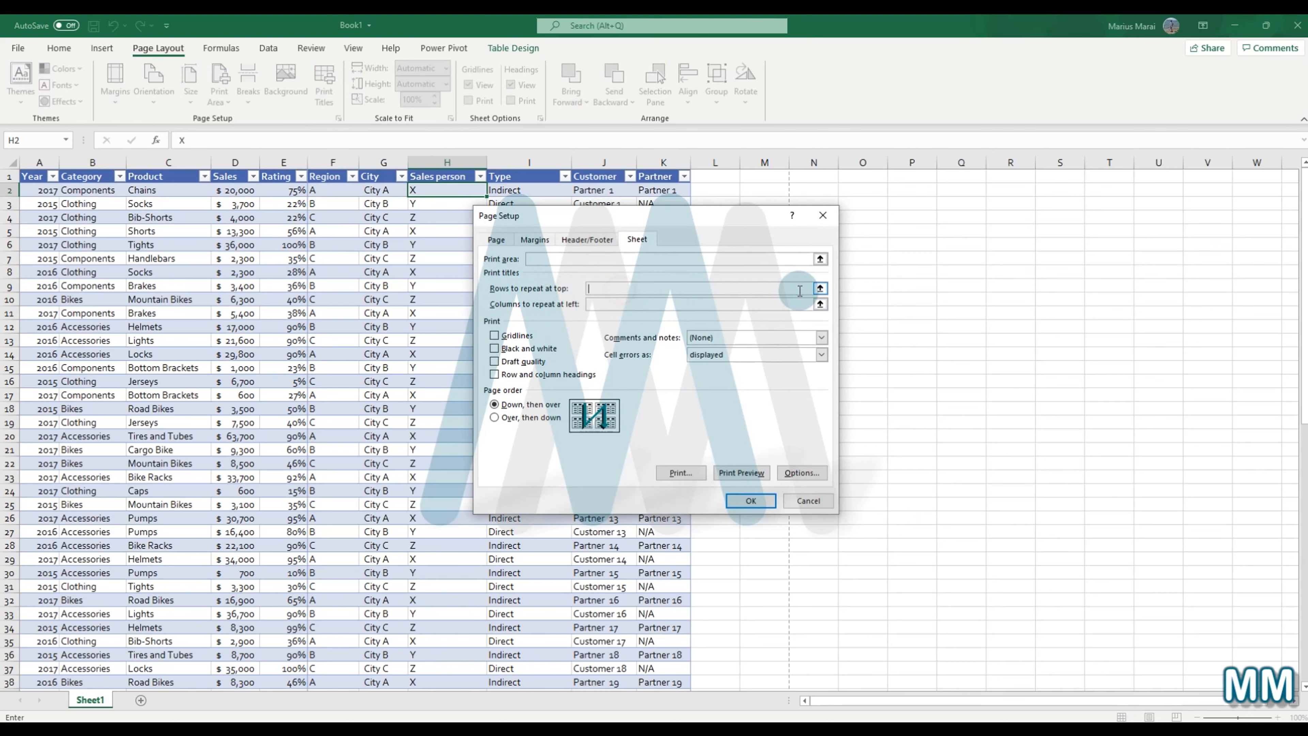
pyautogui.click(819, 288)
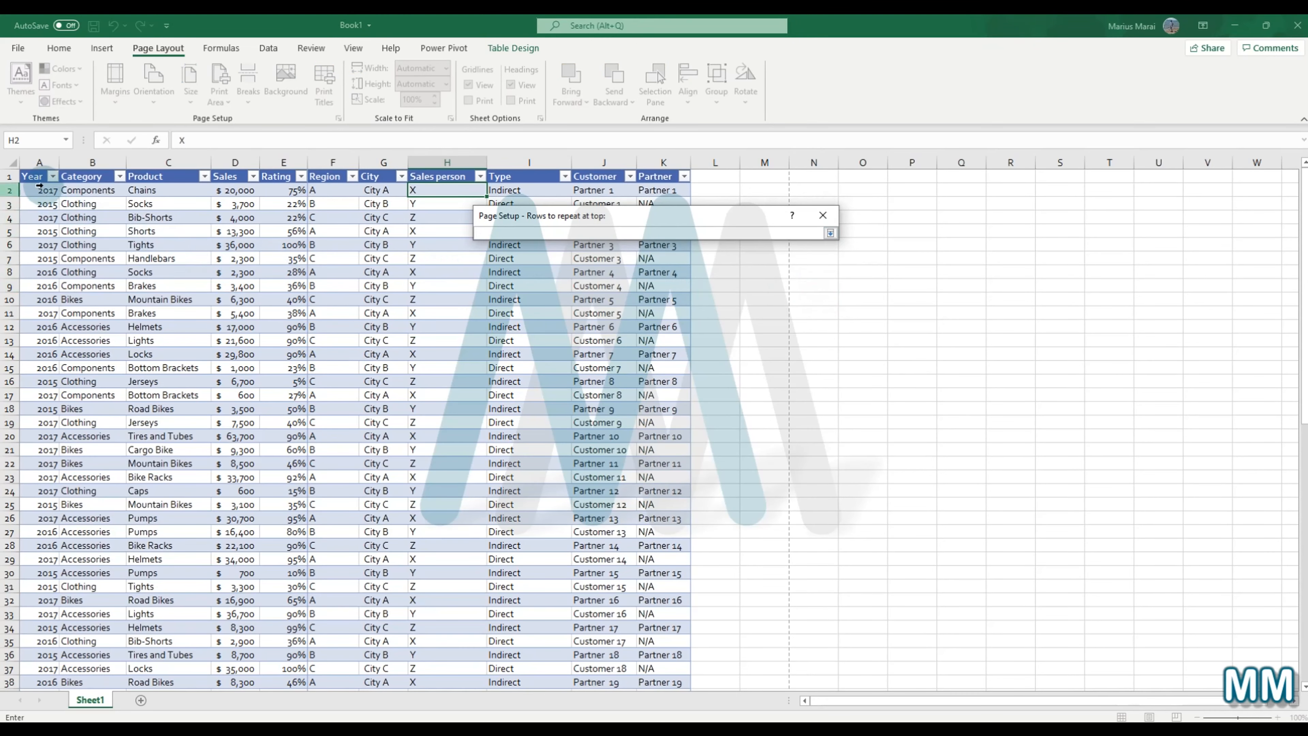
pyautogui.click(3, 175)
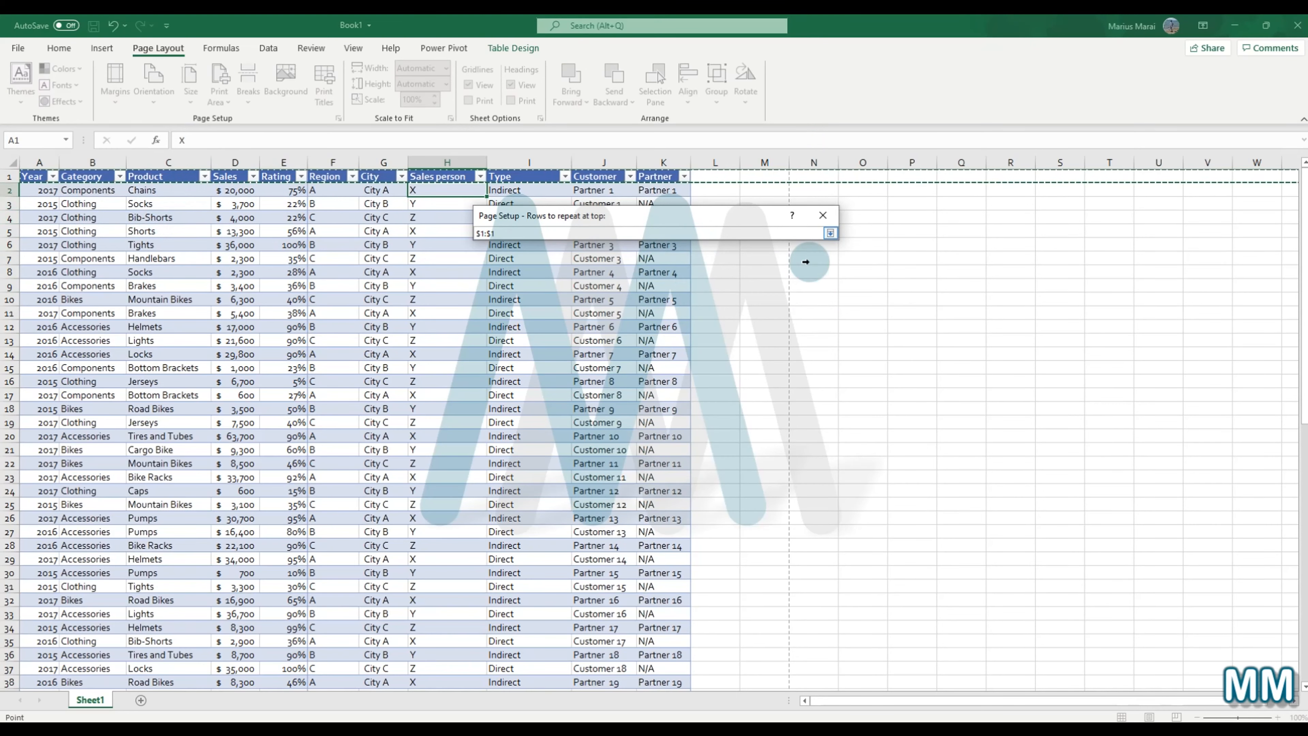
pyautogui.click(830, 233)
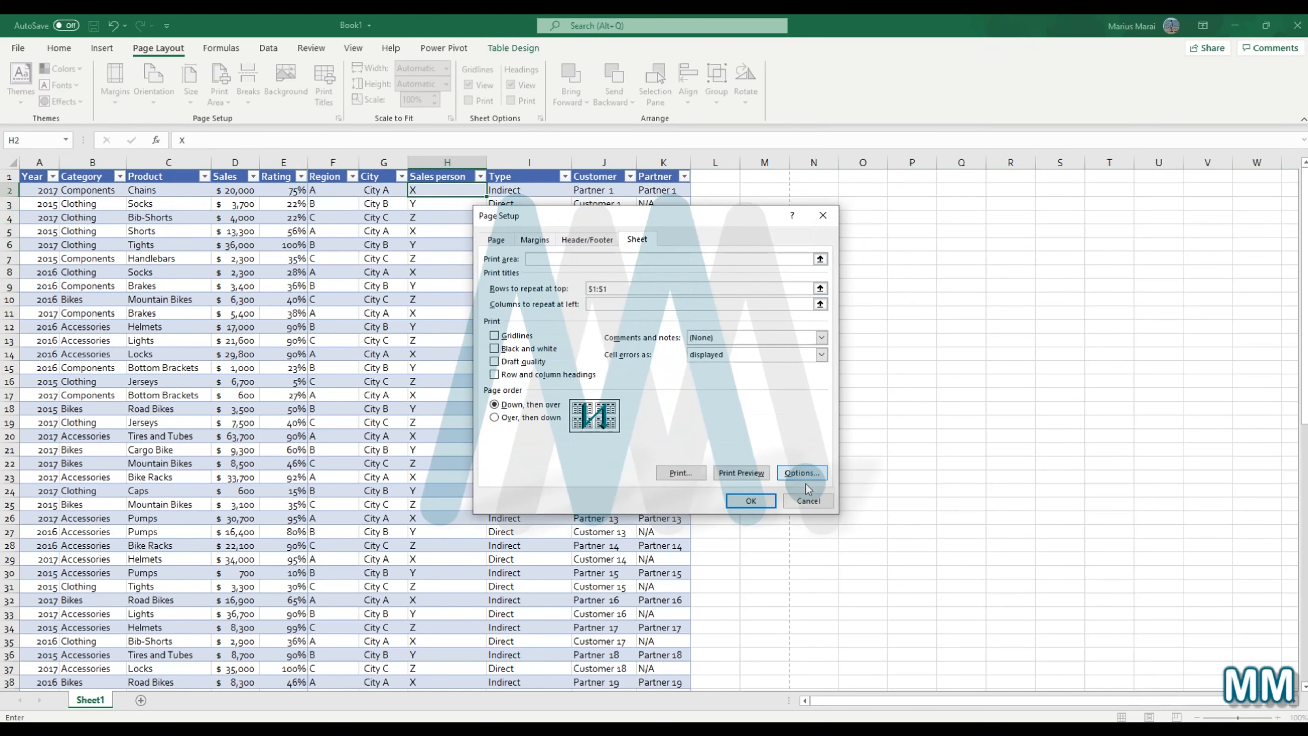
pyautogui.click(769, 496)
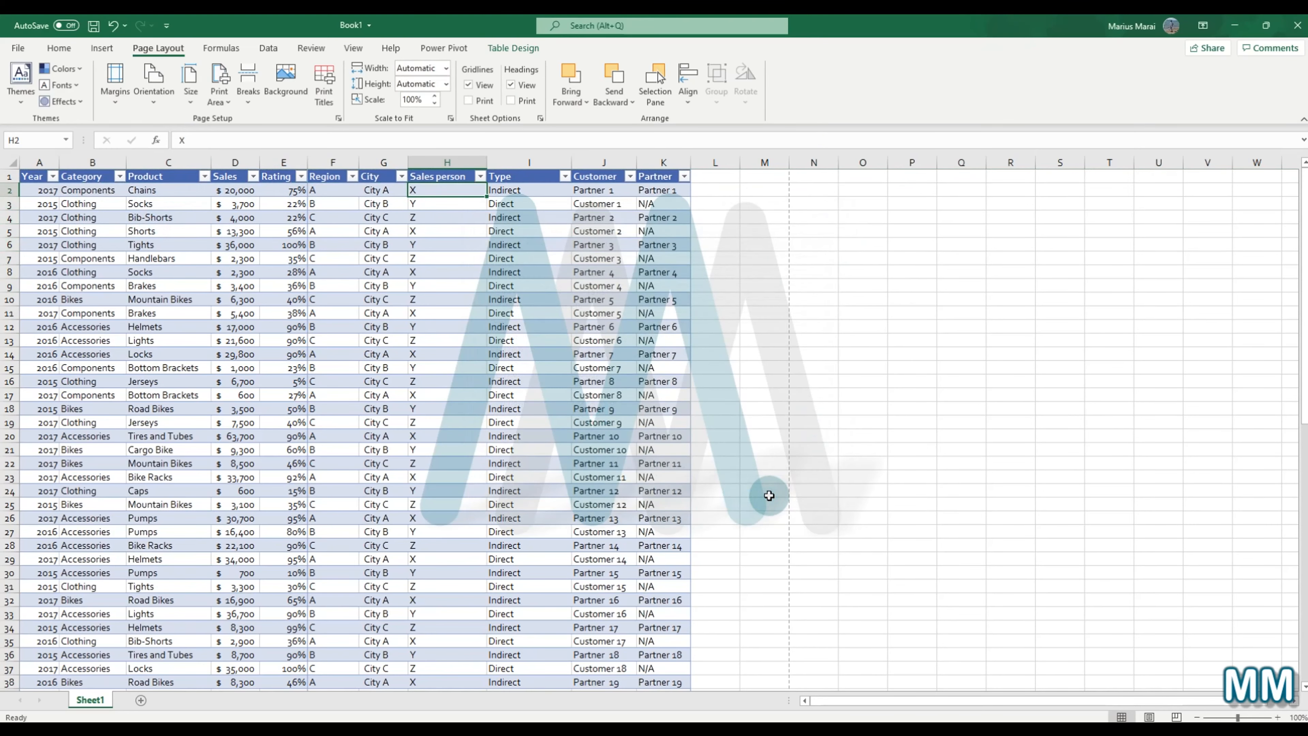
# Step: Check the repeated header row on both pages of the print preview and return to the worksheet
pyautogui.click(18, 48)
pyautogui.click(60, 261)
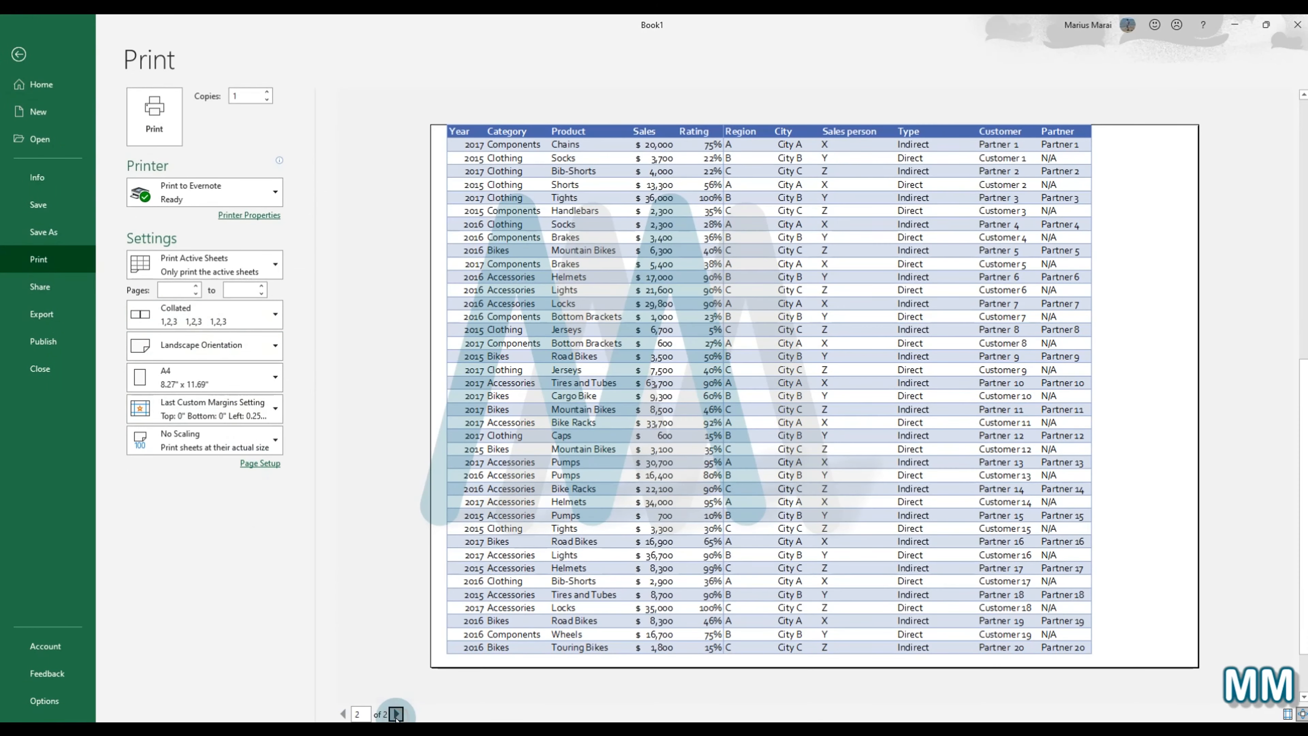
pyautogui.click(396, 713)
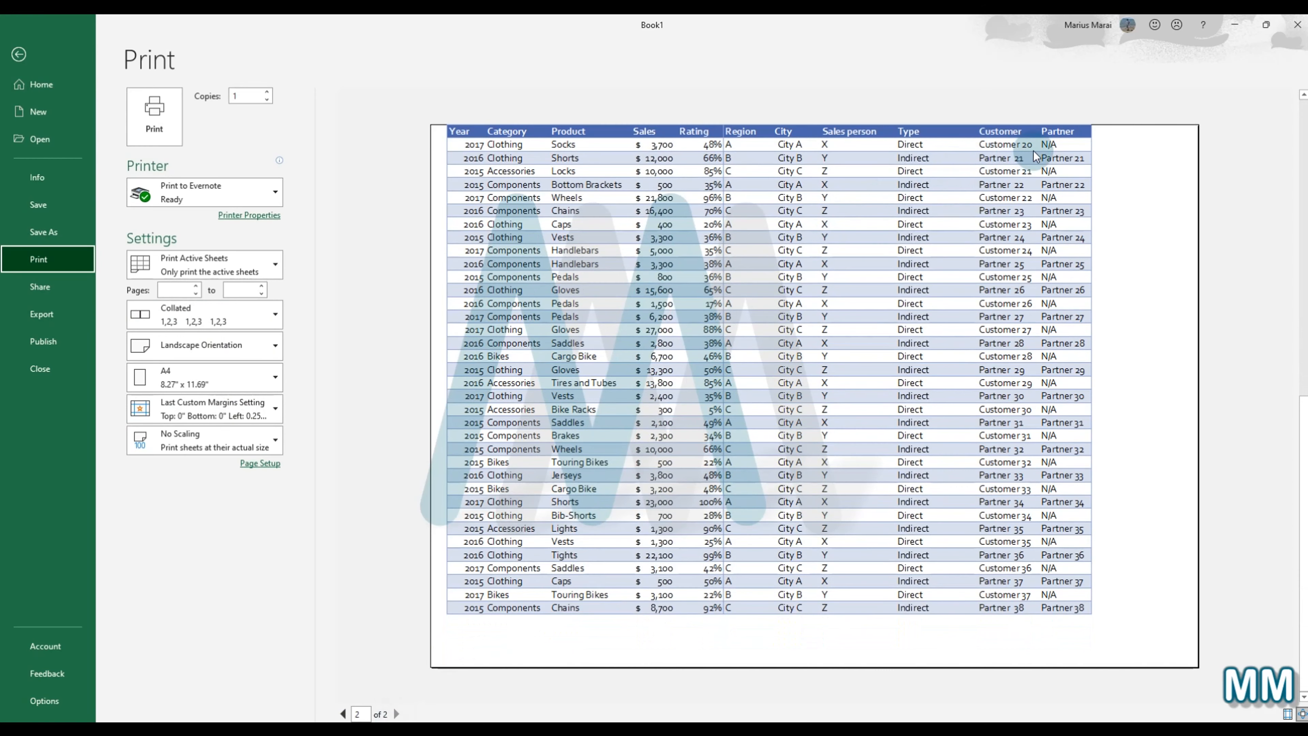
pyautogui.click(342, 714)
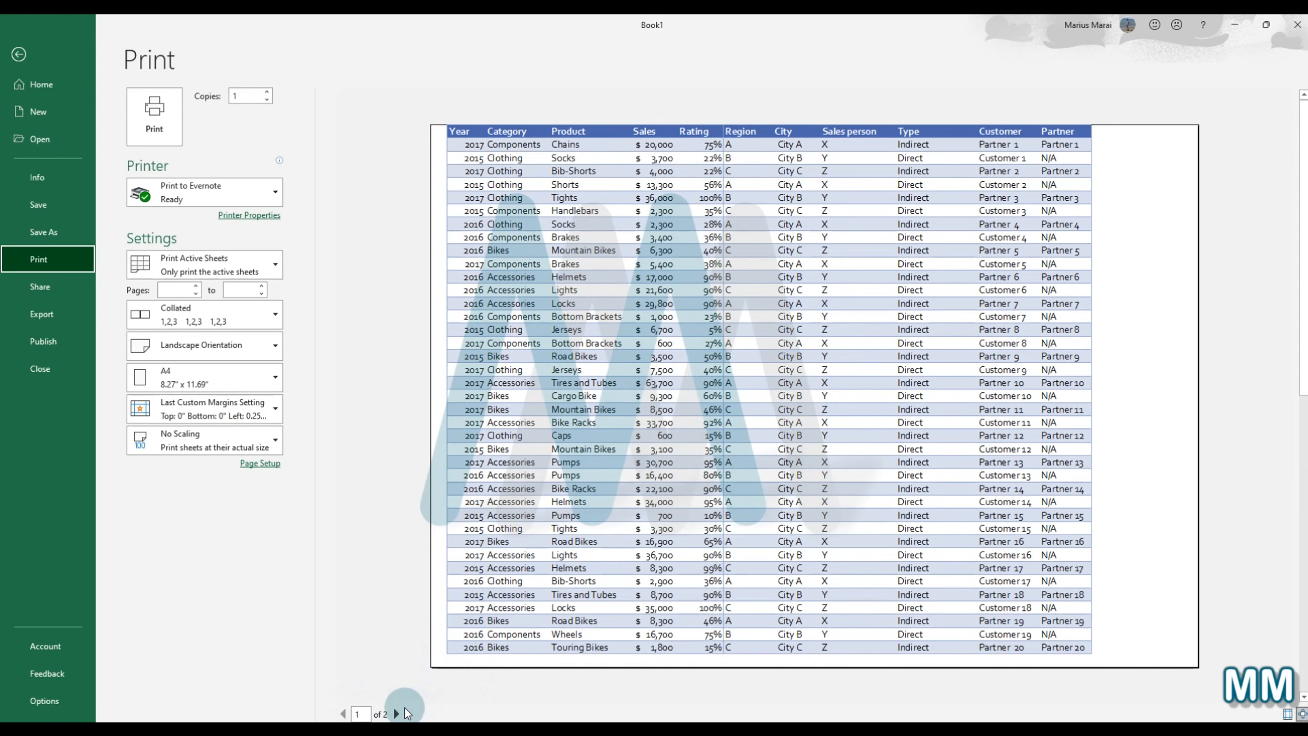
pyautogui.click(21, 53)
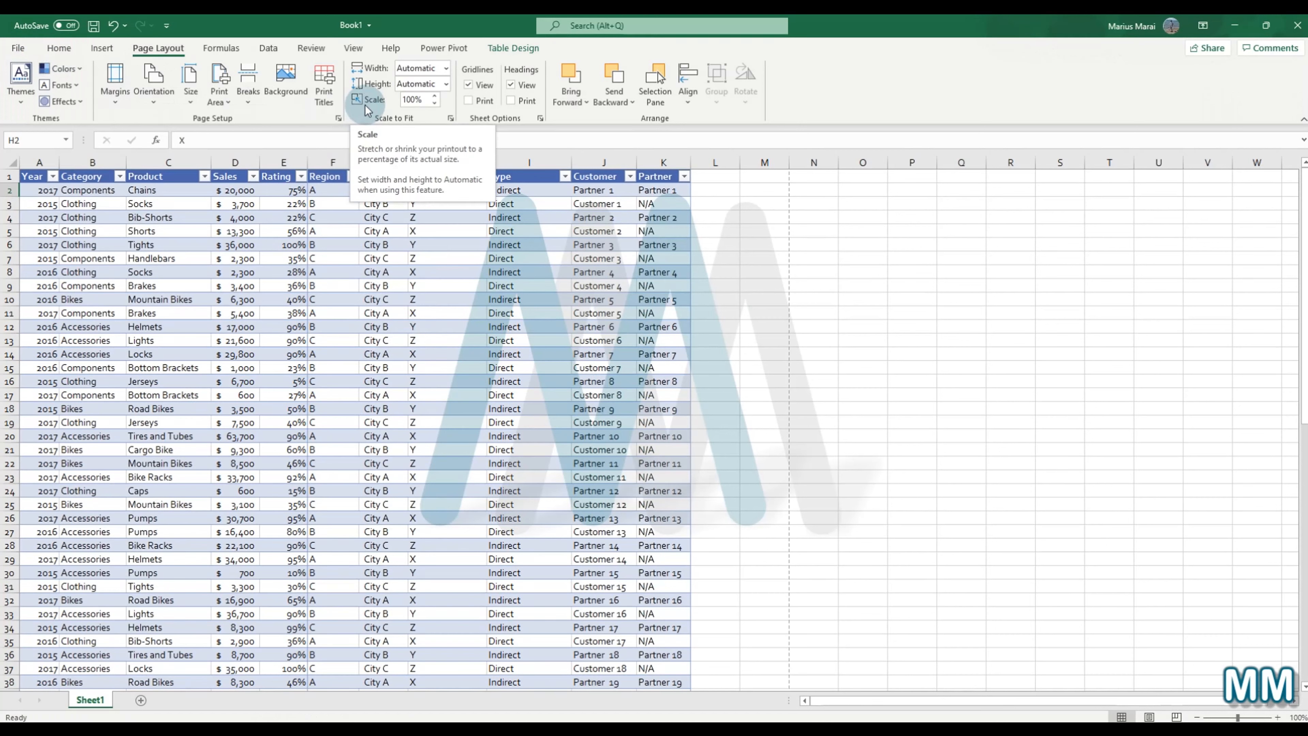
# Step: Set the single cell H6 as the print area and accept the single-cell selection
pyautogui.click(453, 246)
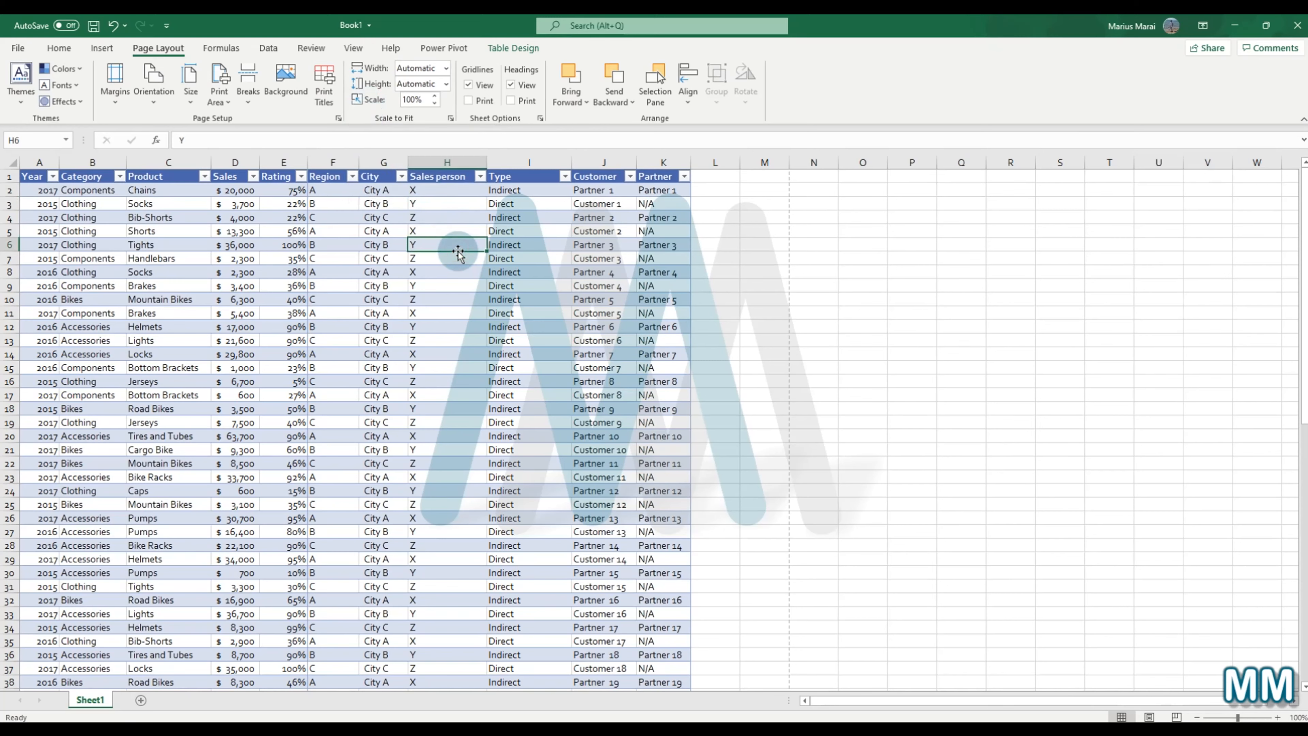
pyautogui.click(221, 83)
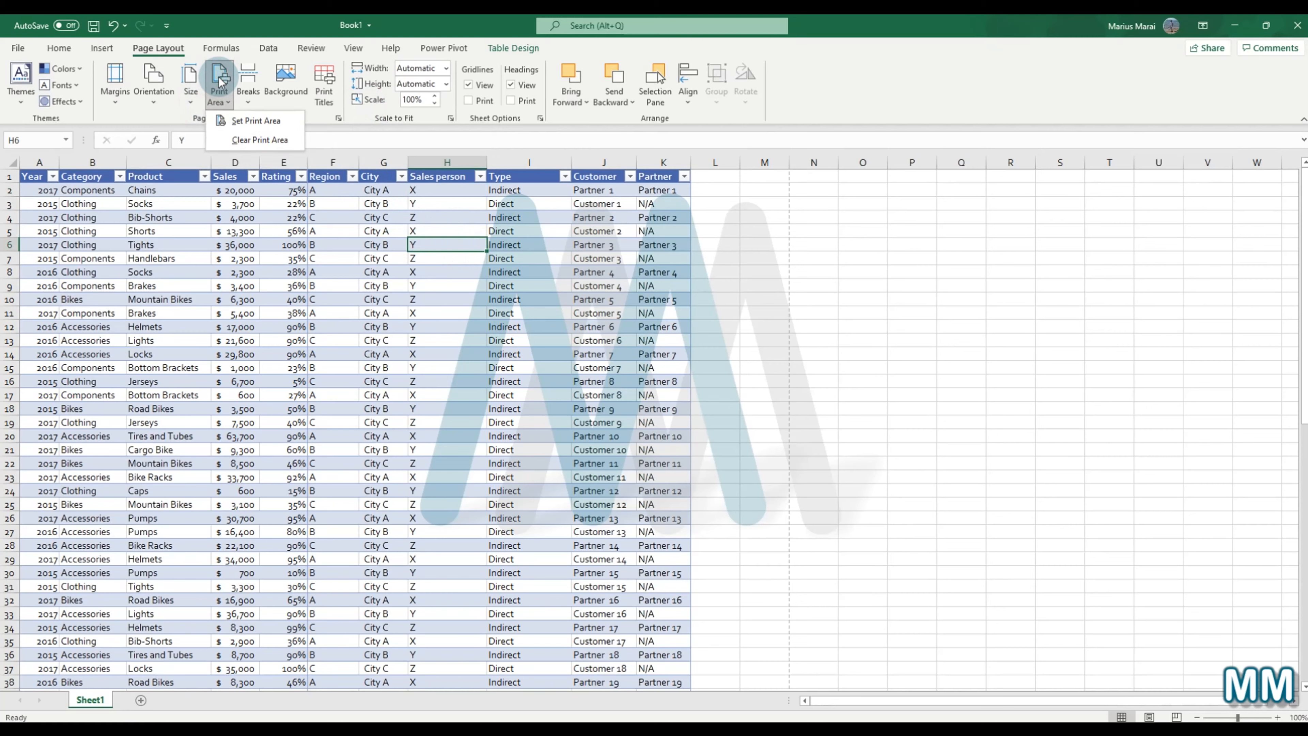
pyautogui.click(256, 120)
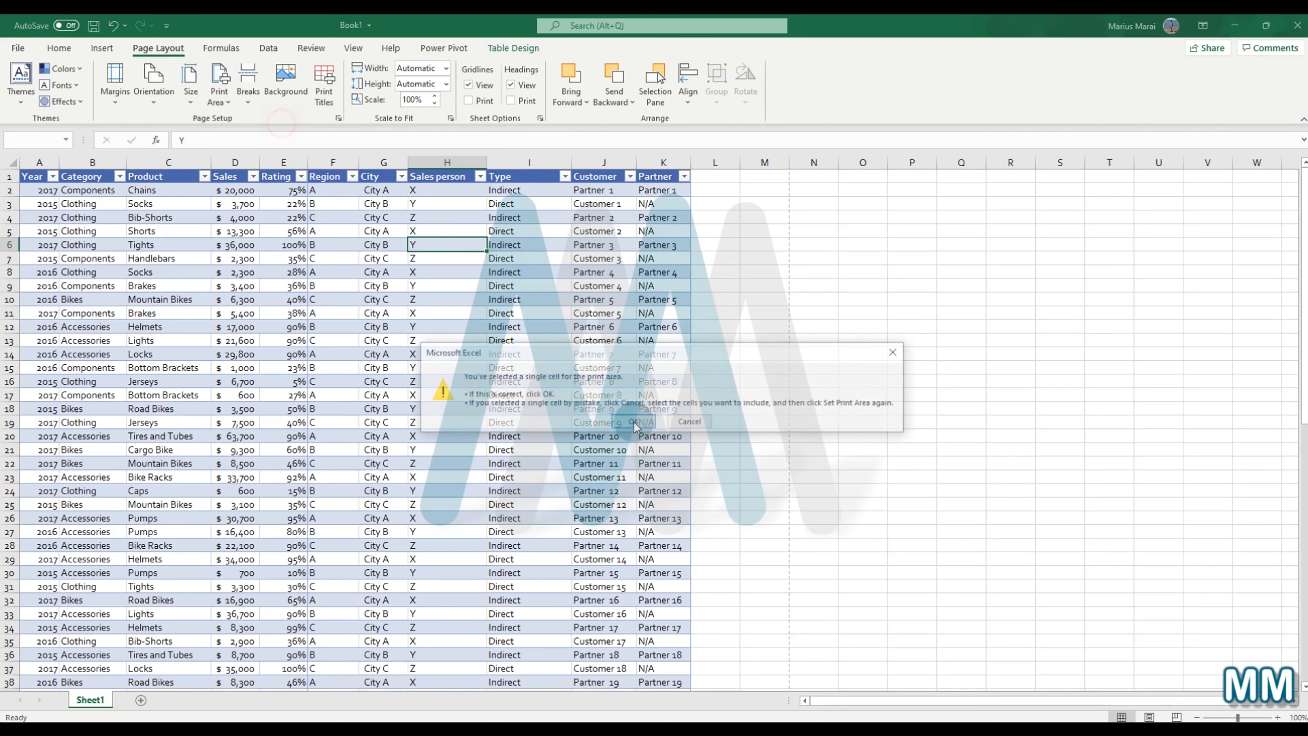
pyautogui.click(614, 424)
# Step: Set the print area to the whole table from A1 to K76 and review its extent
pyautogui.click(38, 177)
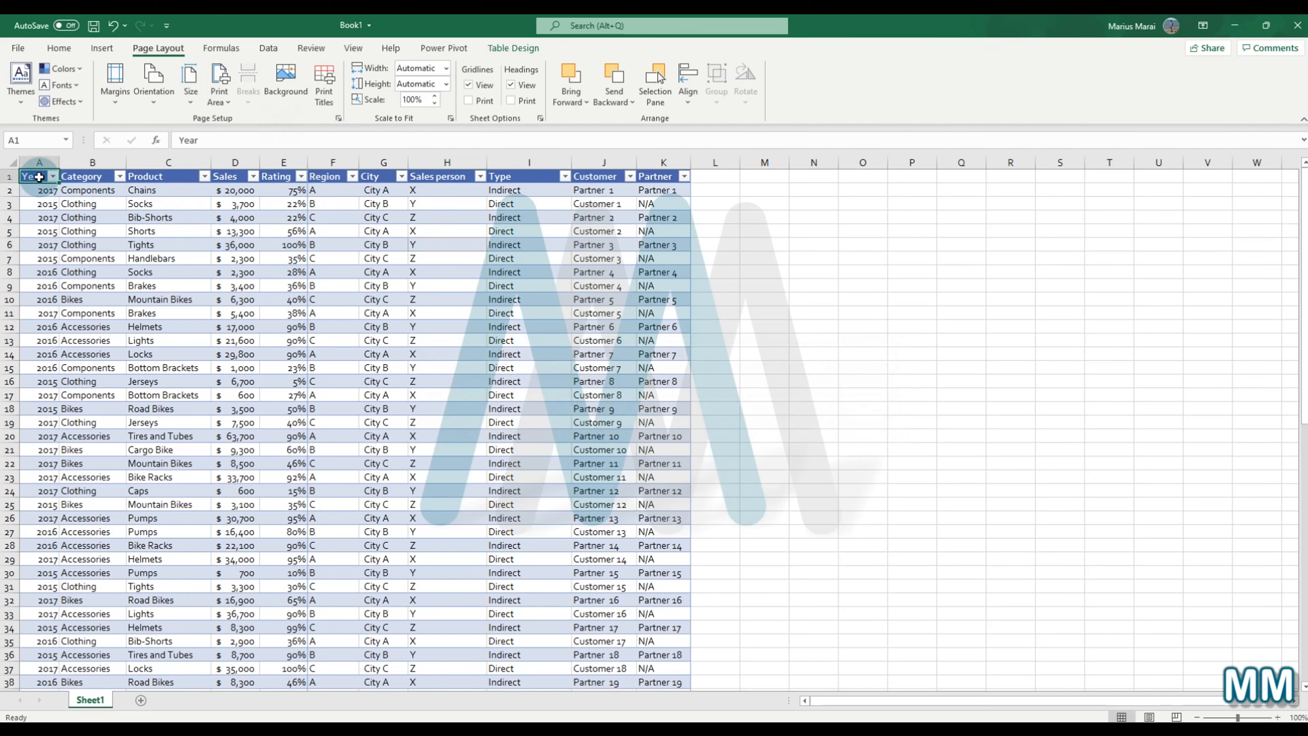
pyautogui.hotkey('ctrl', 'shift', 'End')
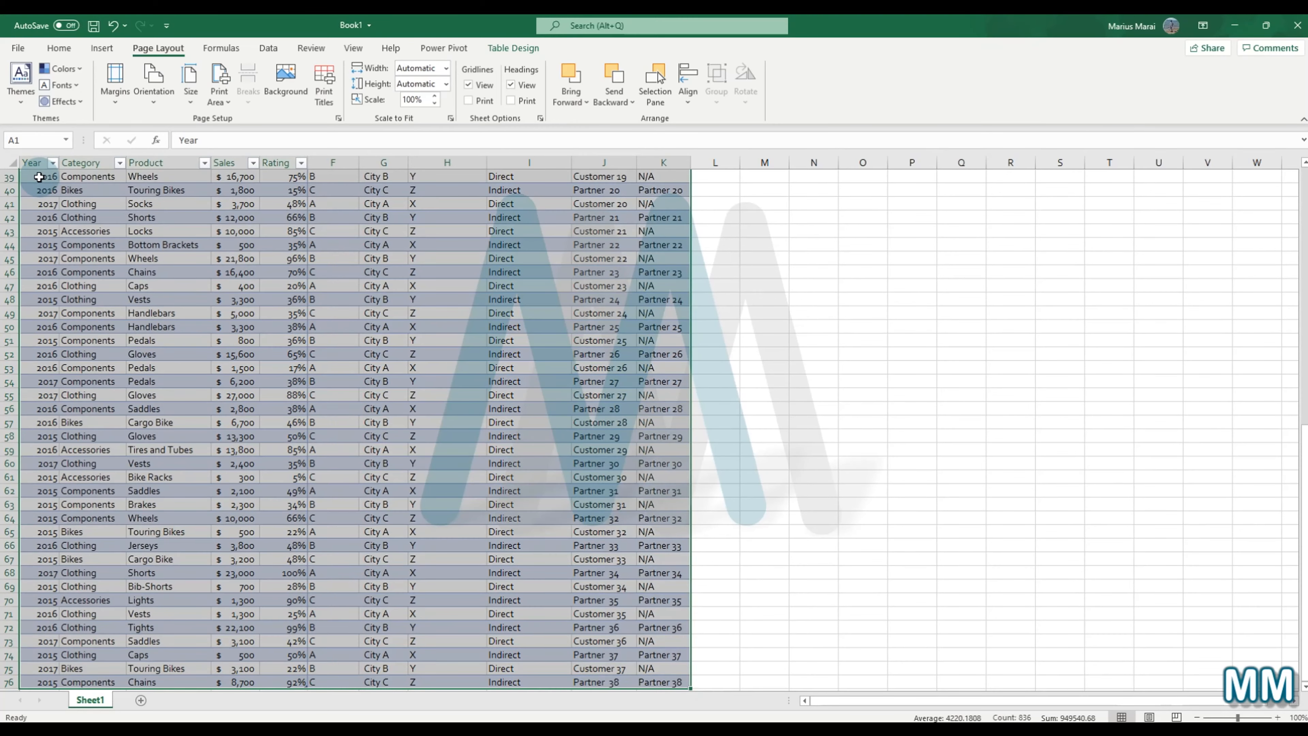
pyautogui.click(217, 103)
pyautogui.click(226, 117)
pyautogui.scroll(-20, 517, 335)
pyautogui.scroll(6, 515, 366)
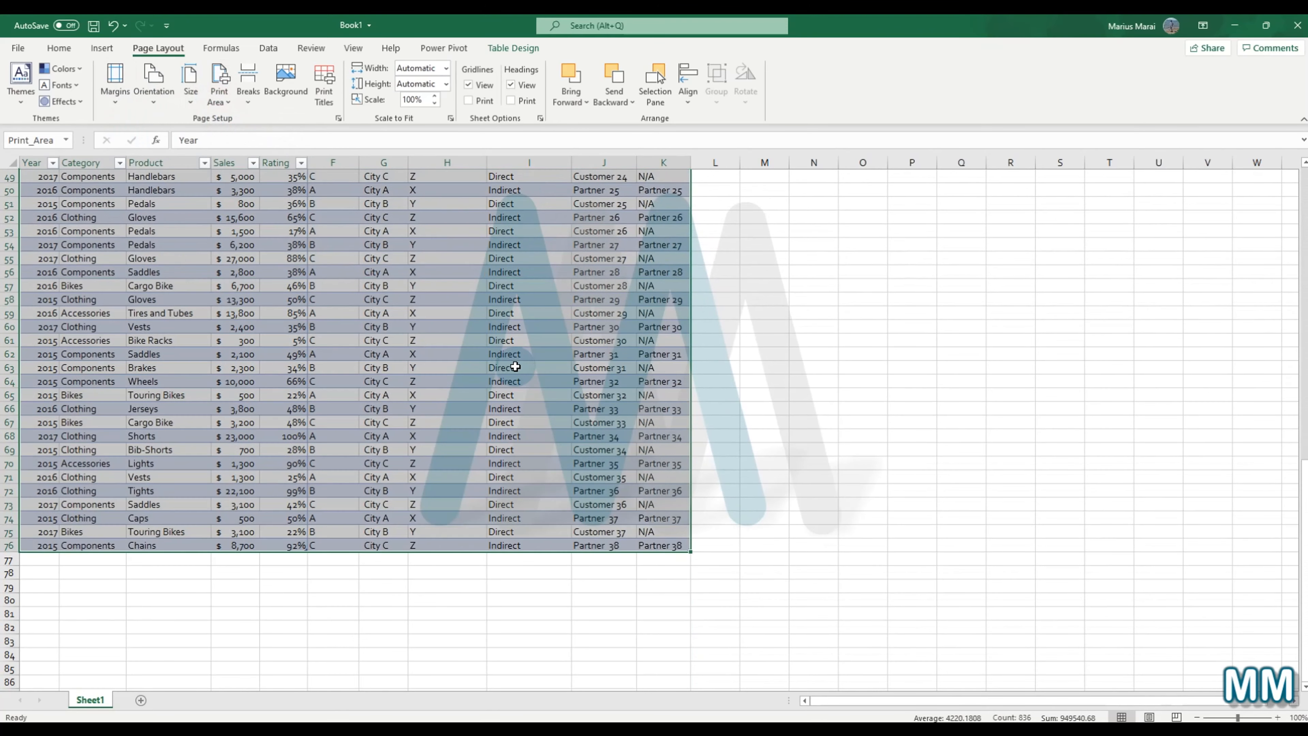
pyautogui.scroll(16, 515, 366)
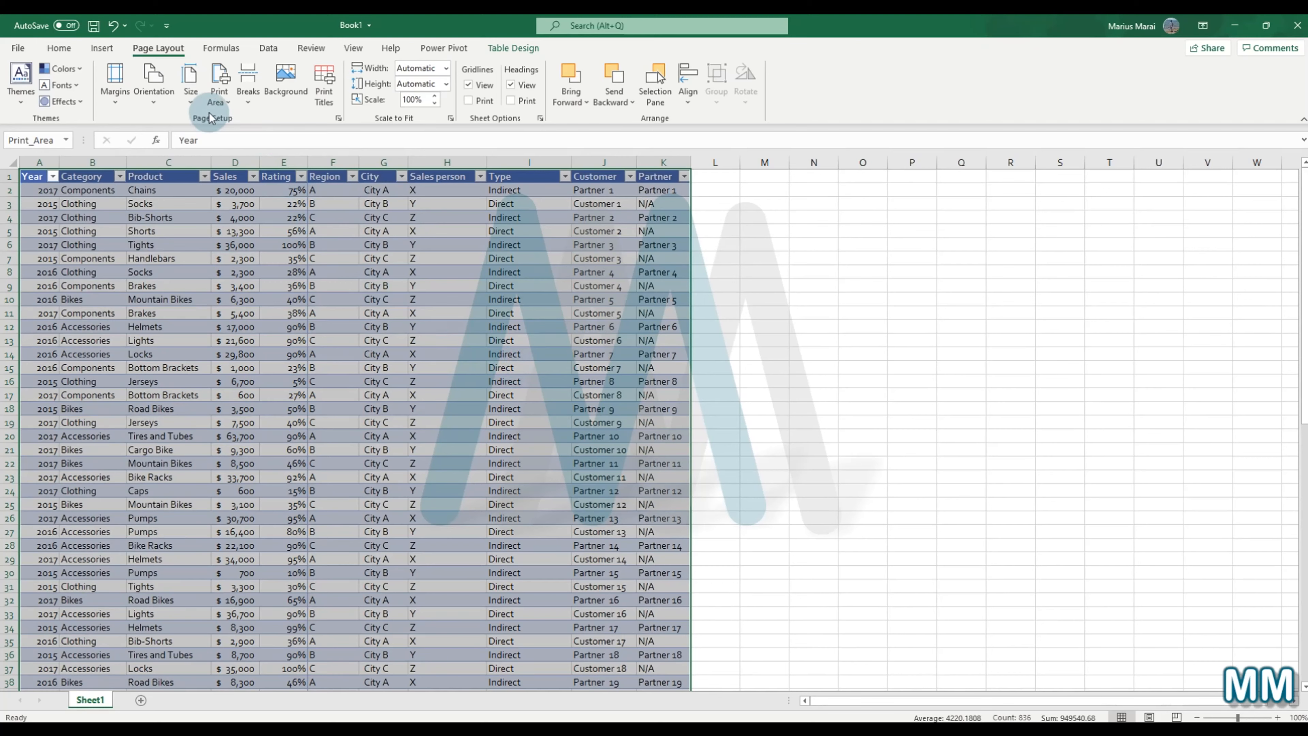
# Step: Clear the print area from the worksheet and reopen the print area options
pyautogui.click(226, 105)
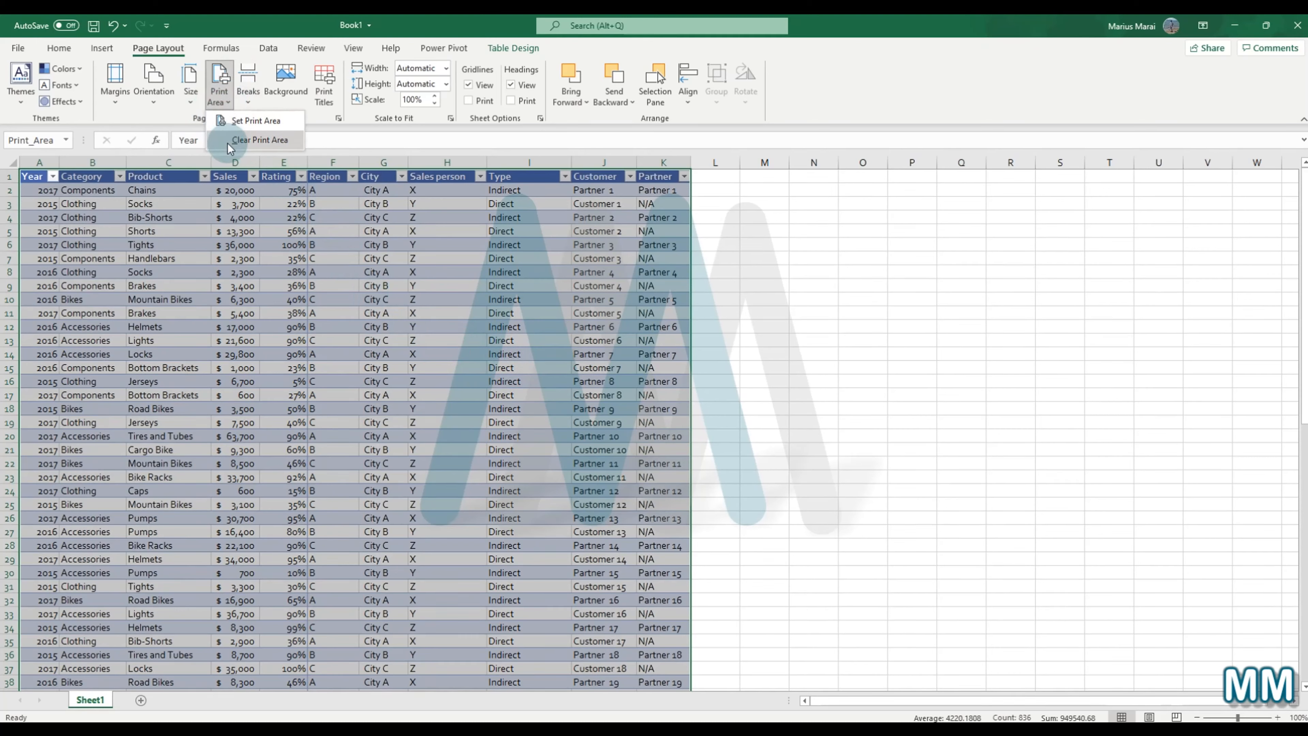
pyautogui.click(228, 140)
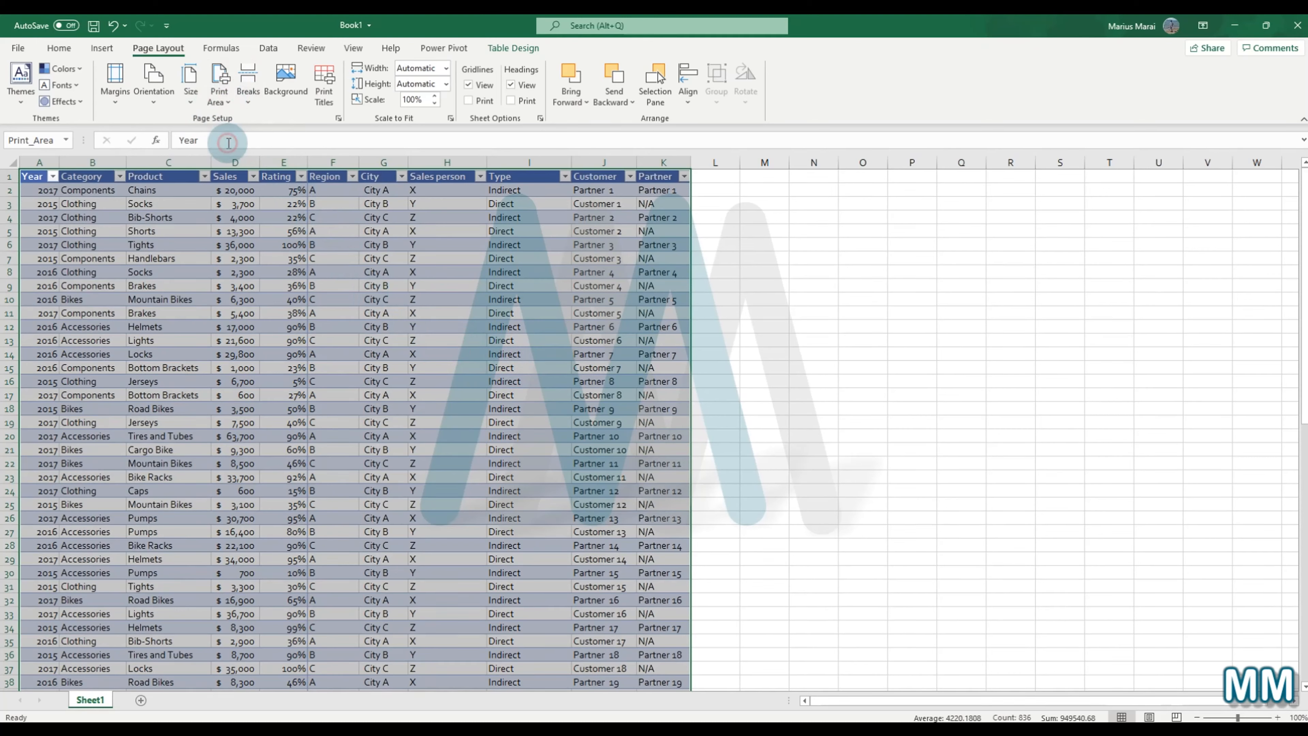
pyautogui.click(232, 95)
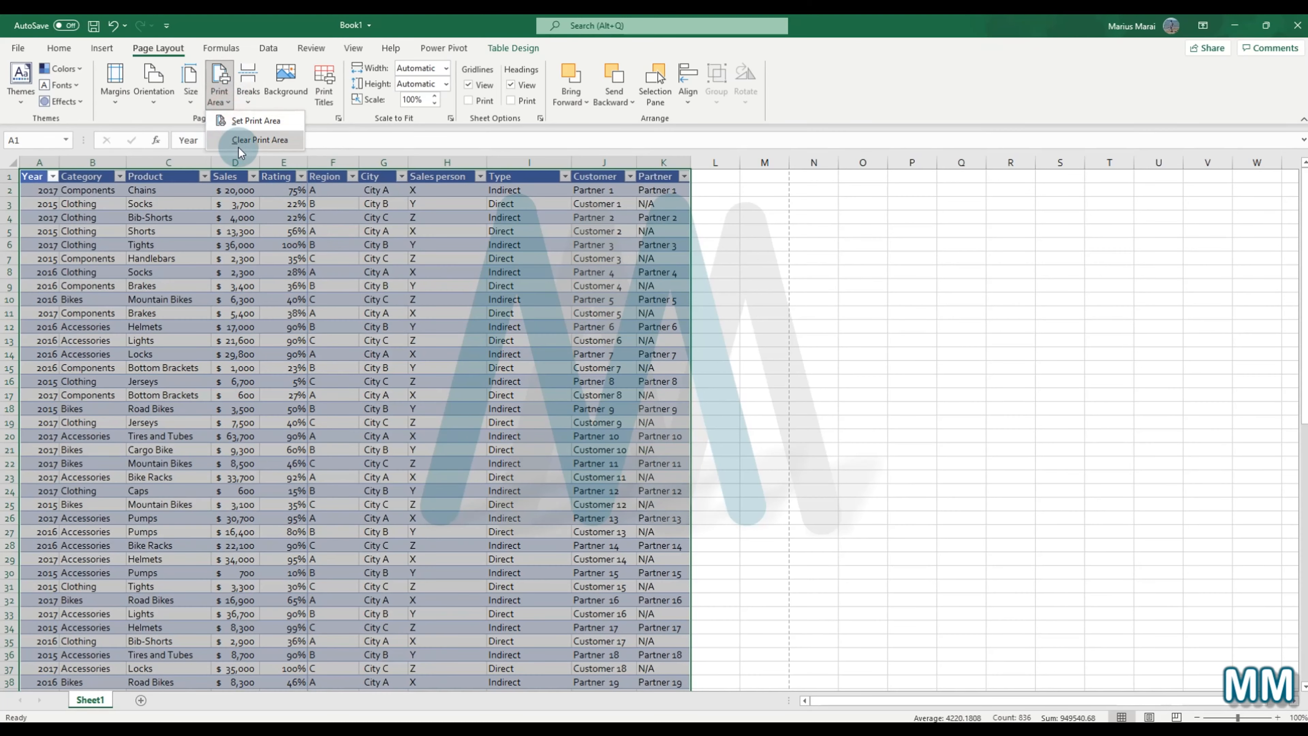
# Step: Clear the print area and insert a page break at cell I15
pyautogui.click(243, 142)
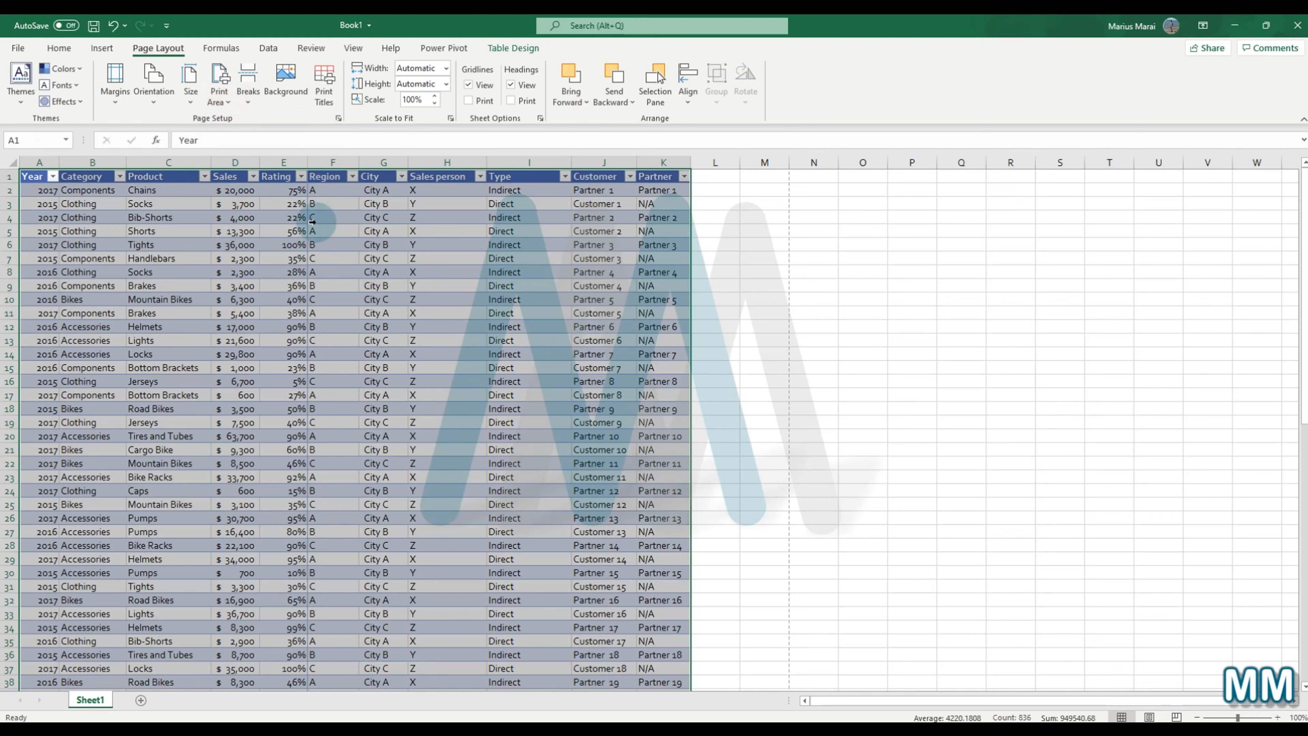
pyautogui.click(245, 103)
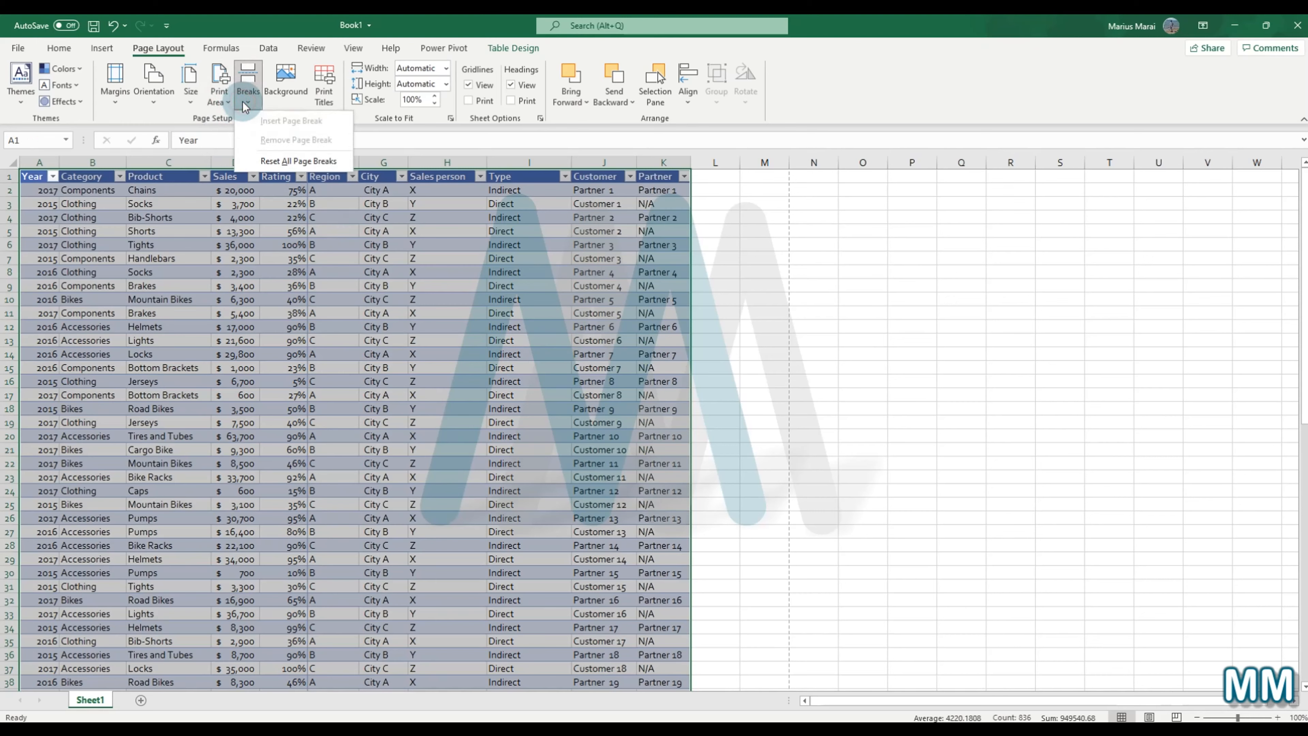
pyautogui.click(633, 388)
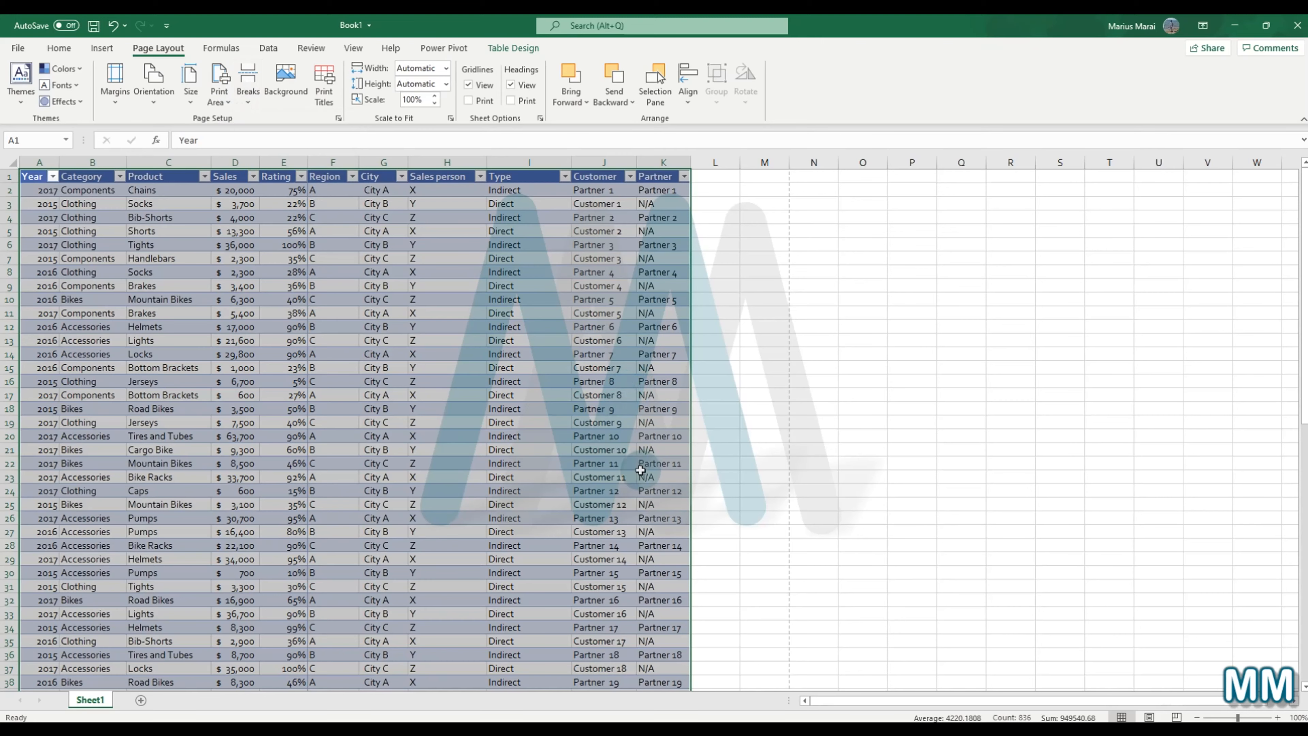
pyautogui.click(534, 373)
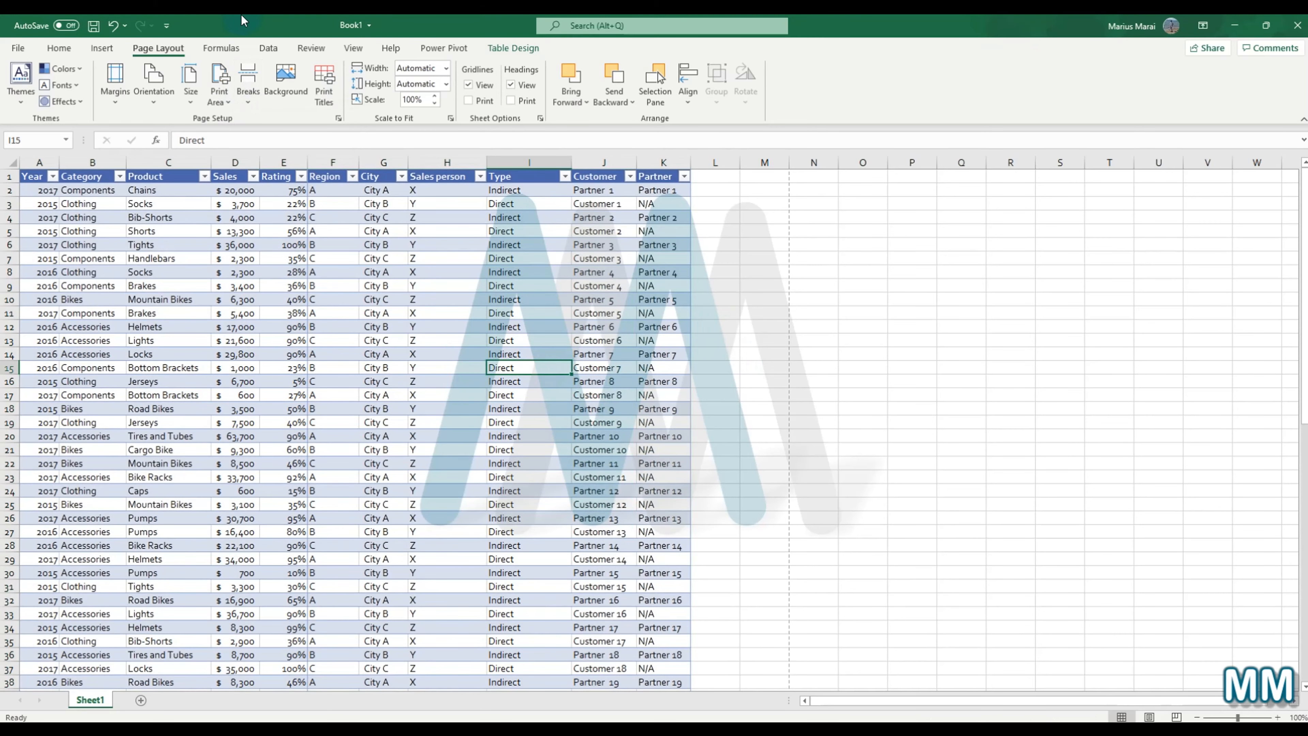
pyautogui.click(249, 98)
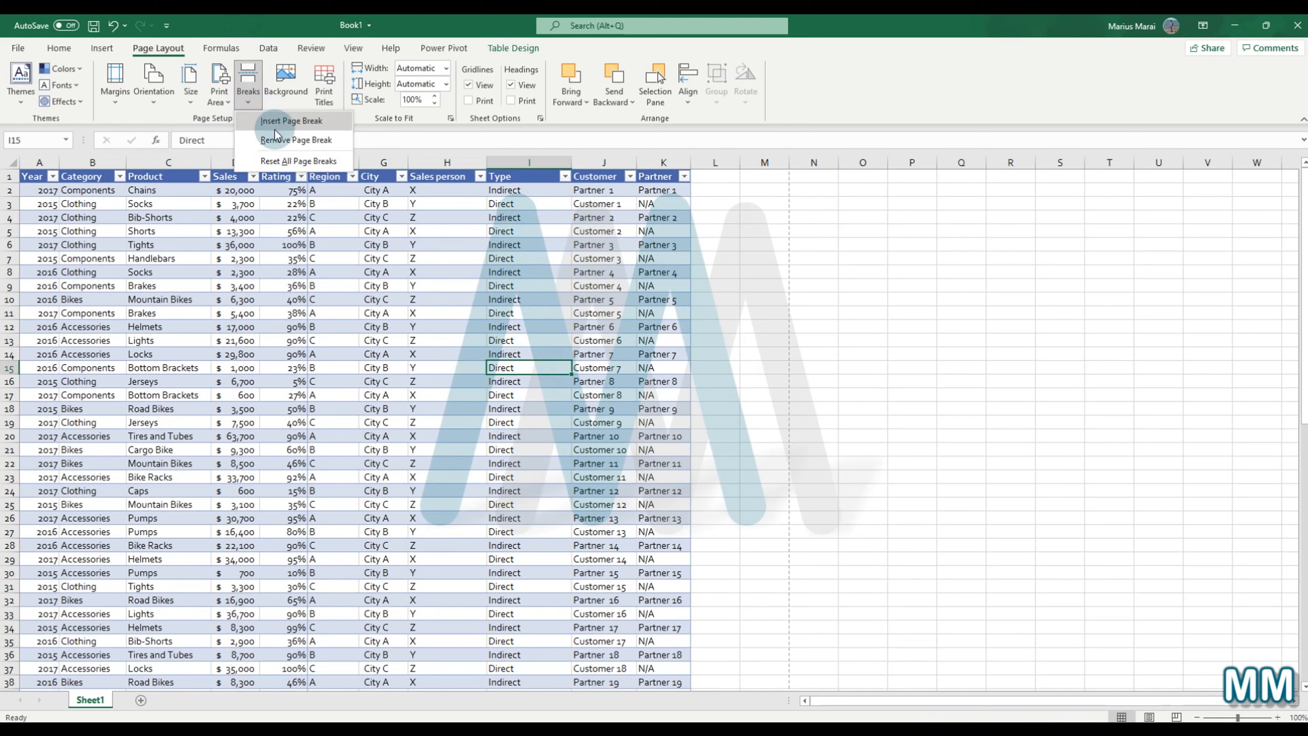
pyautogui.click(274, 126)
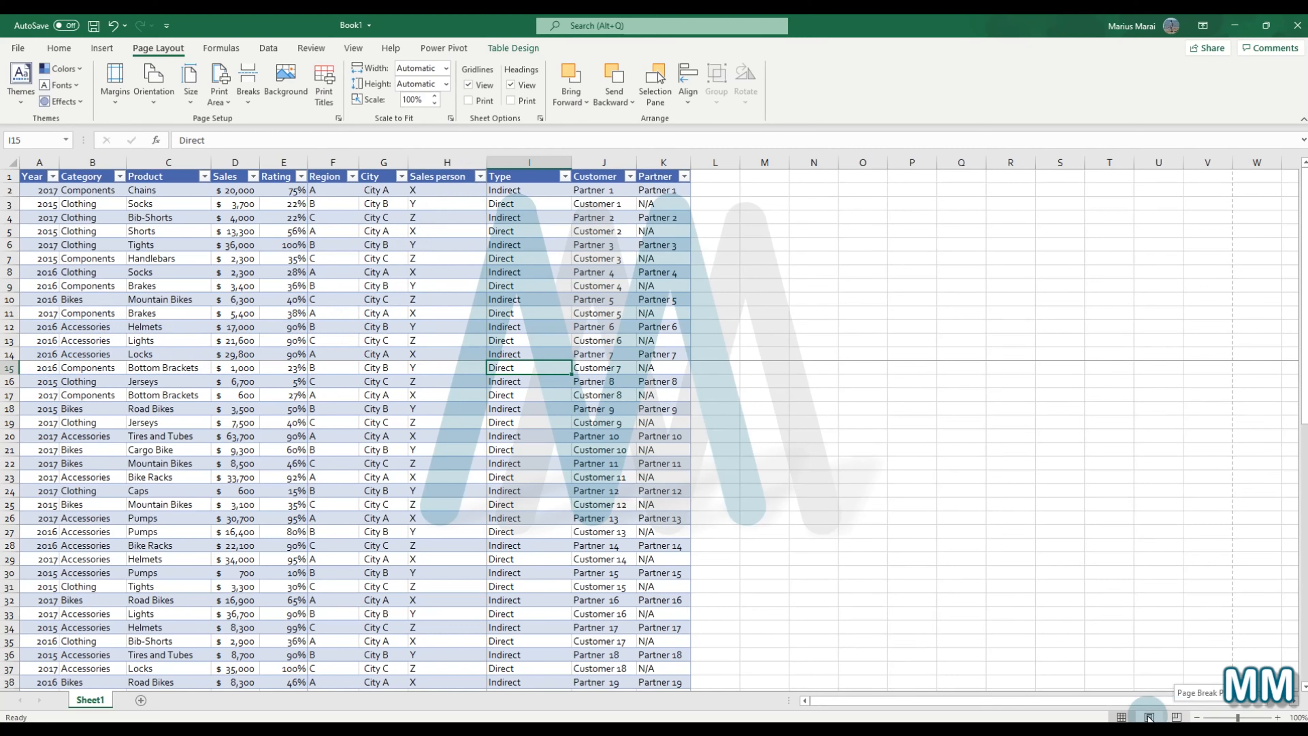
# Step: In Page Break Preview, move the vertical page break out to the table's outer edge after column K and the horizontal one below row 35
pyautogui.click(1178, 718)
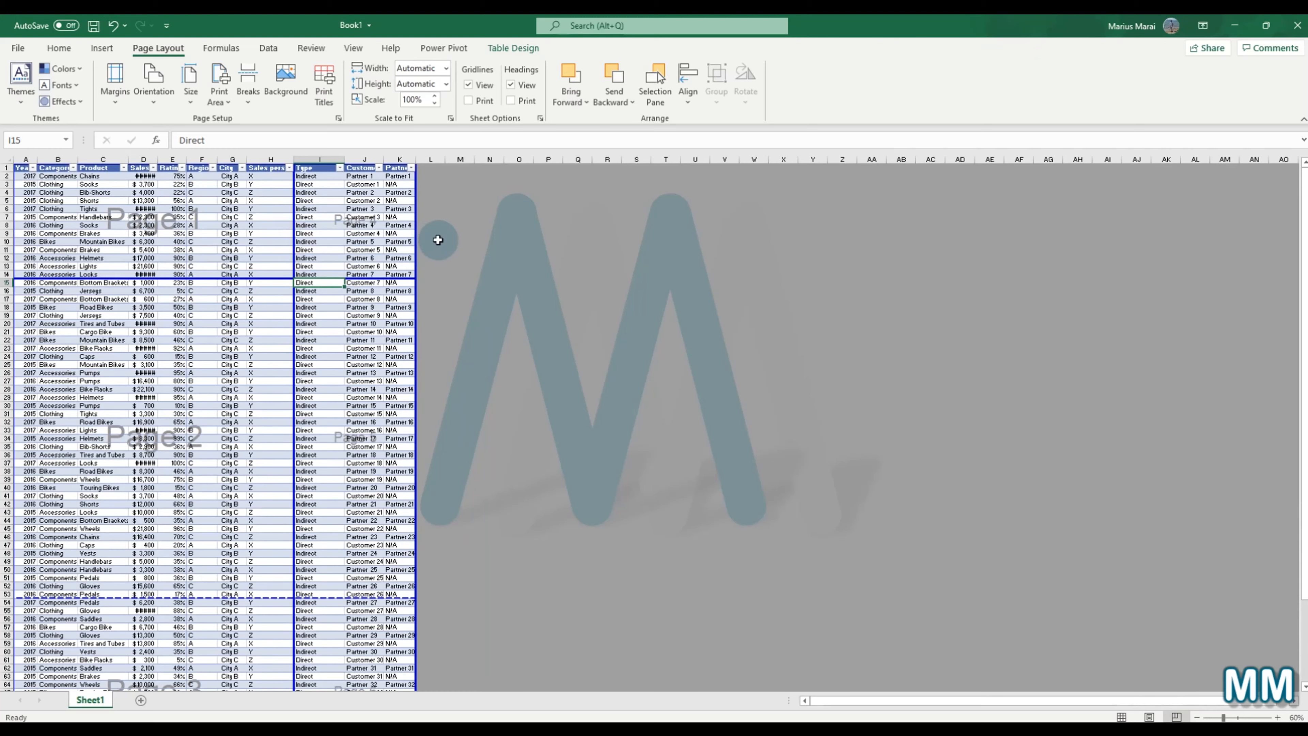
pyautogui.moveTo(438, 239); pyautogui.dragTo(418, 268)
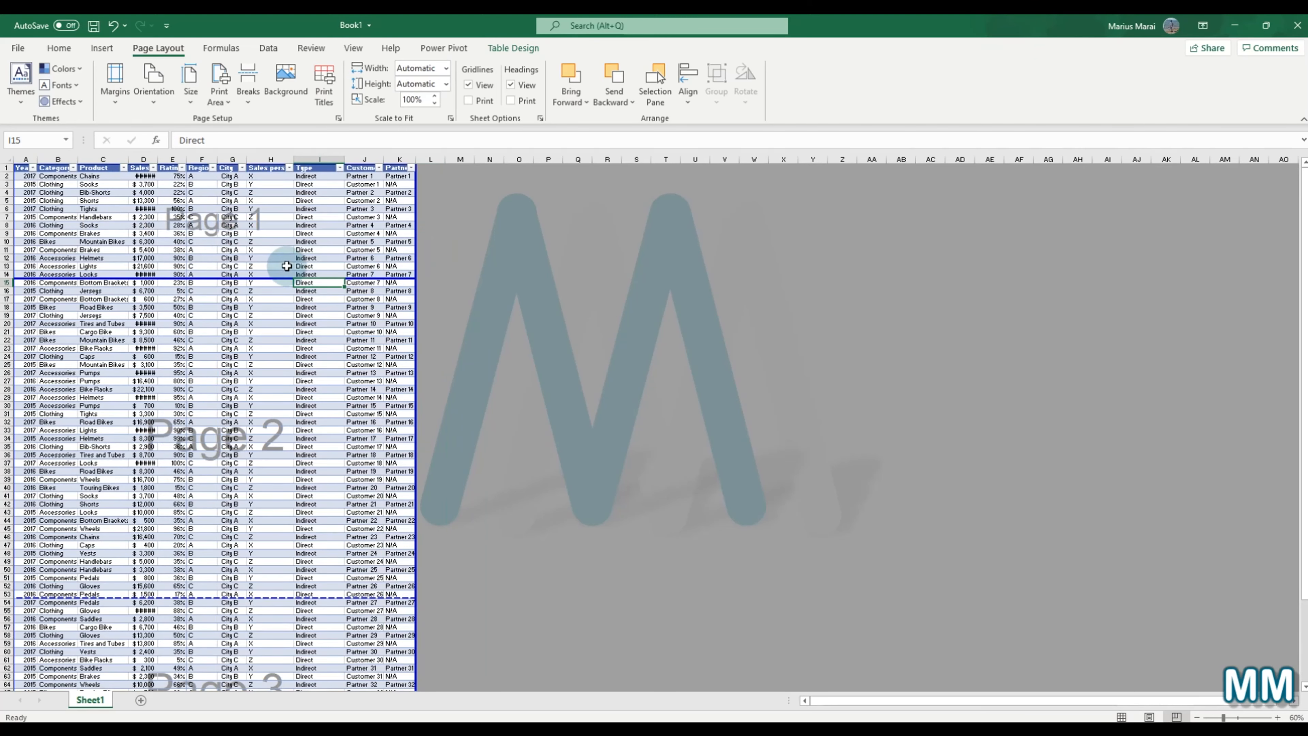
pyautogui.moveTo(248, 279); pyautogui.dragTo(271, 450)
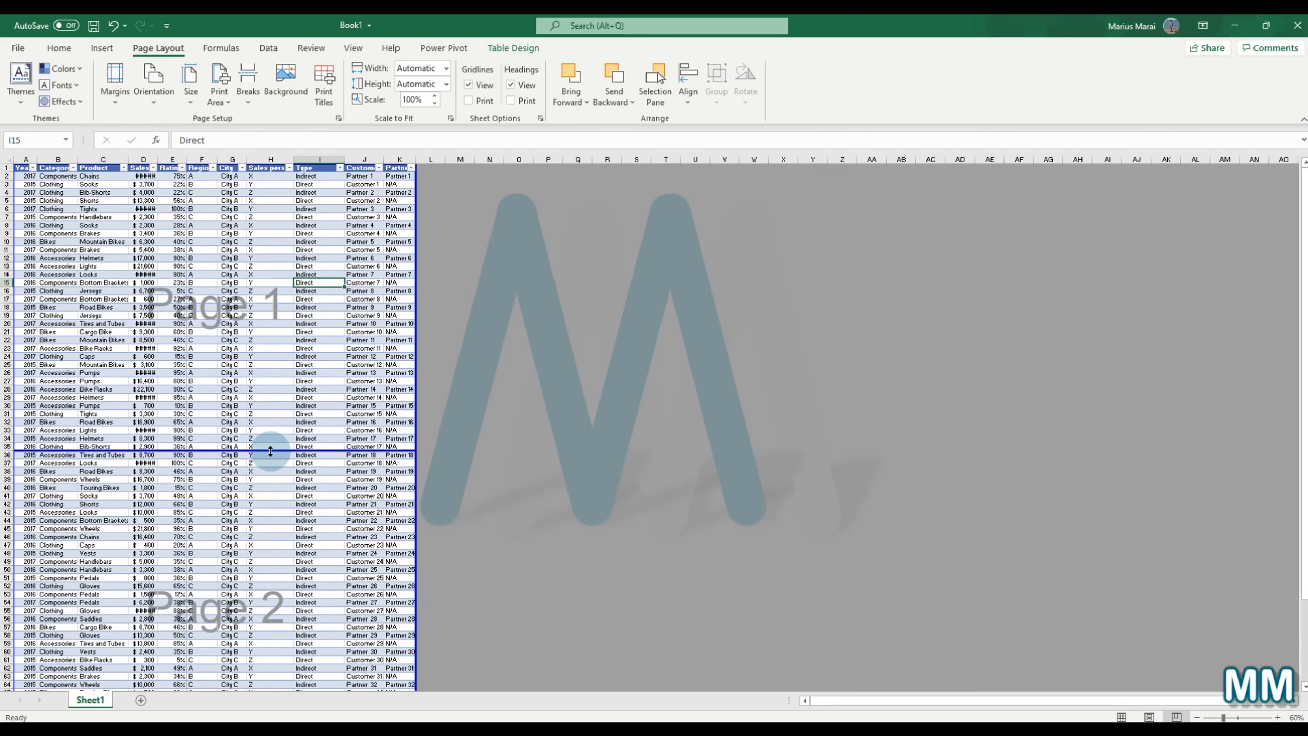
pyautogui.scroll(-10, 270, 451)
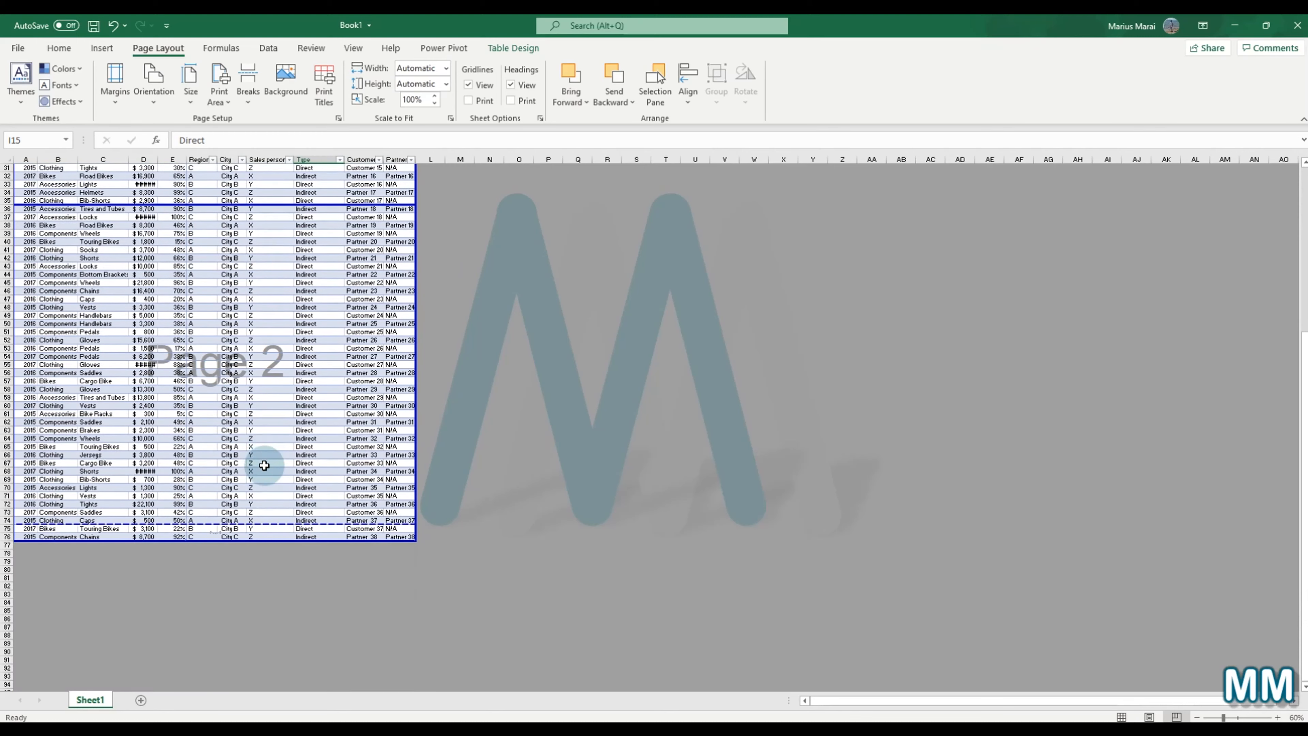
pyautogui.scroll(3, 263, 438)
pyautogui.scroll(2, 250, 522)
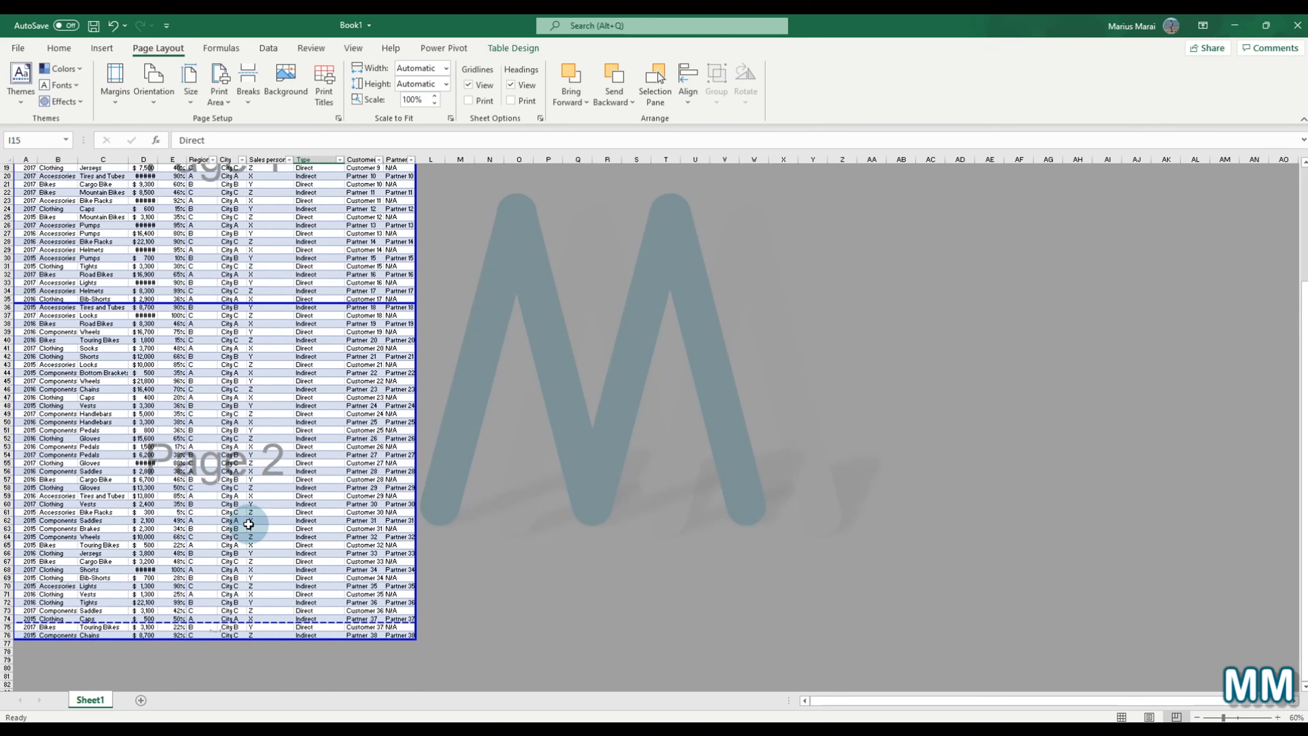
pyautogui.scroll(6, 249, 525)
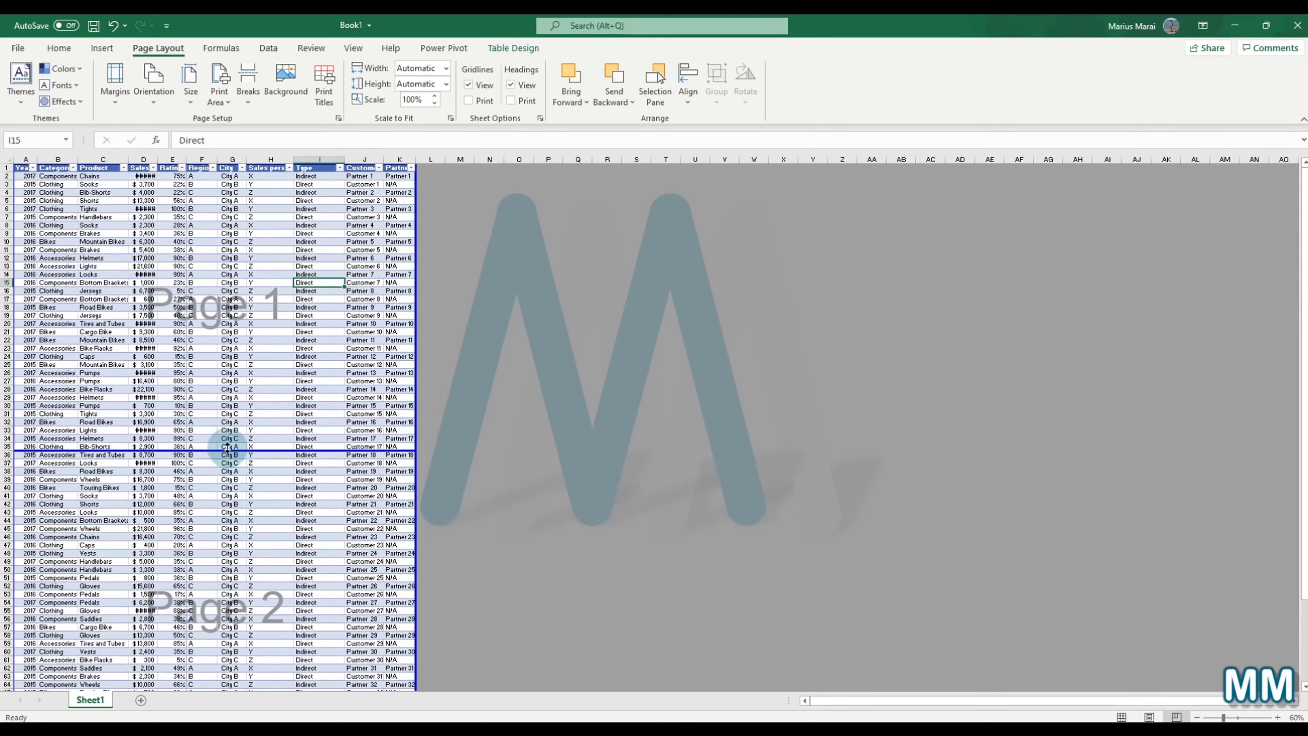
# Step: Move the first horizontal page break up below row 30 and then further up below row 23
pyautogui.moveTo(227, 447); pyautogui.dragTo(227, 410)
pyautogui.scroll(-4, 227, 429)
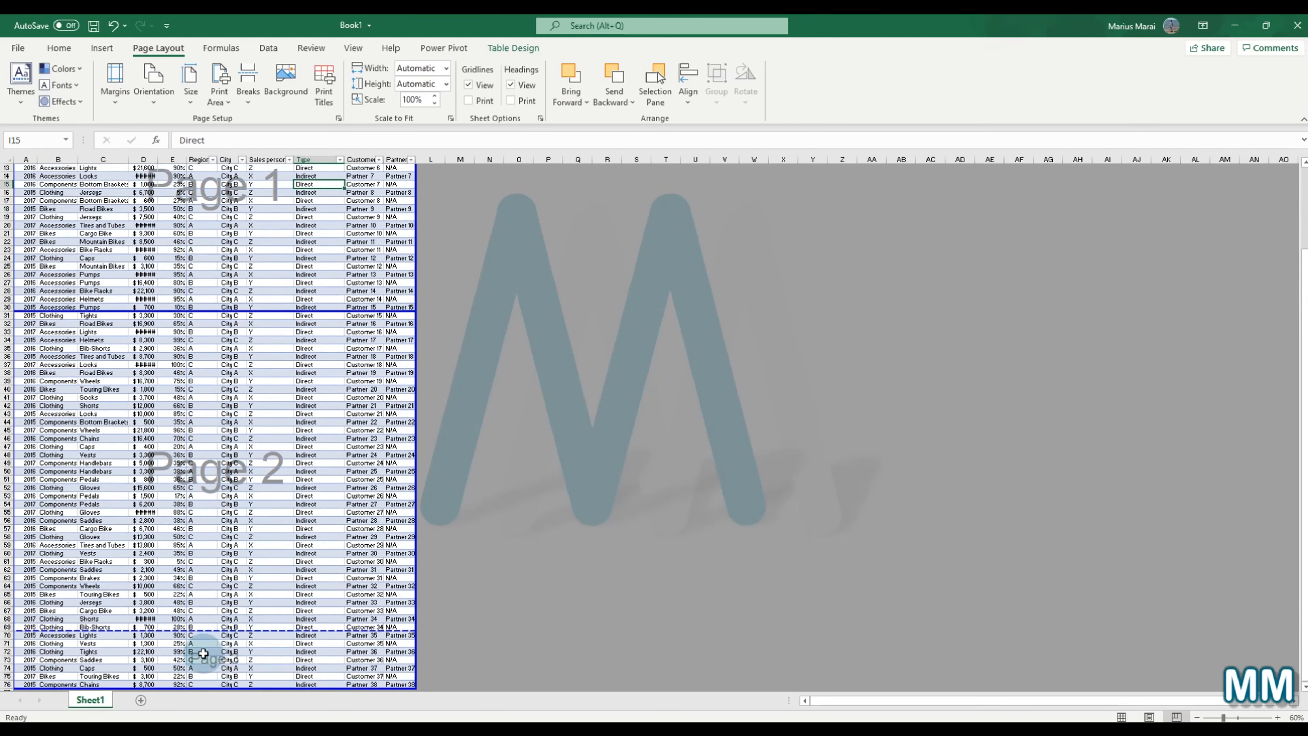
pyautogui.scroll(3, 235, 365)
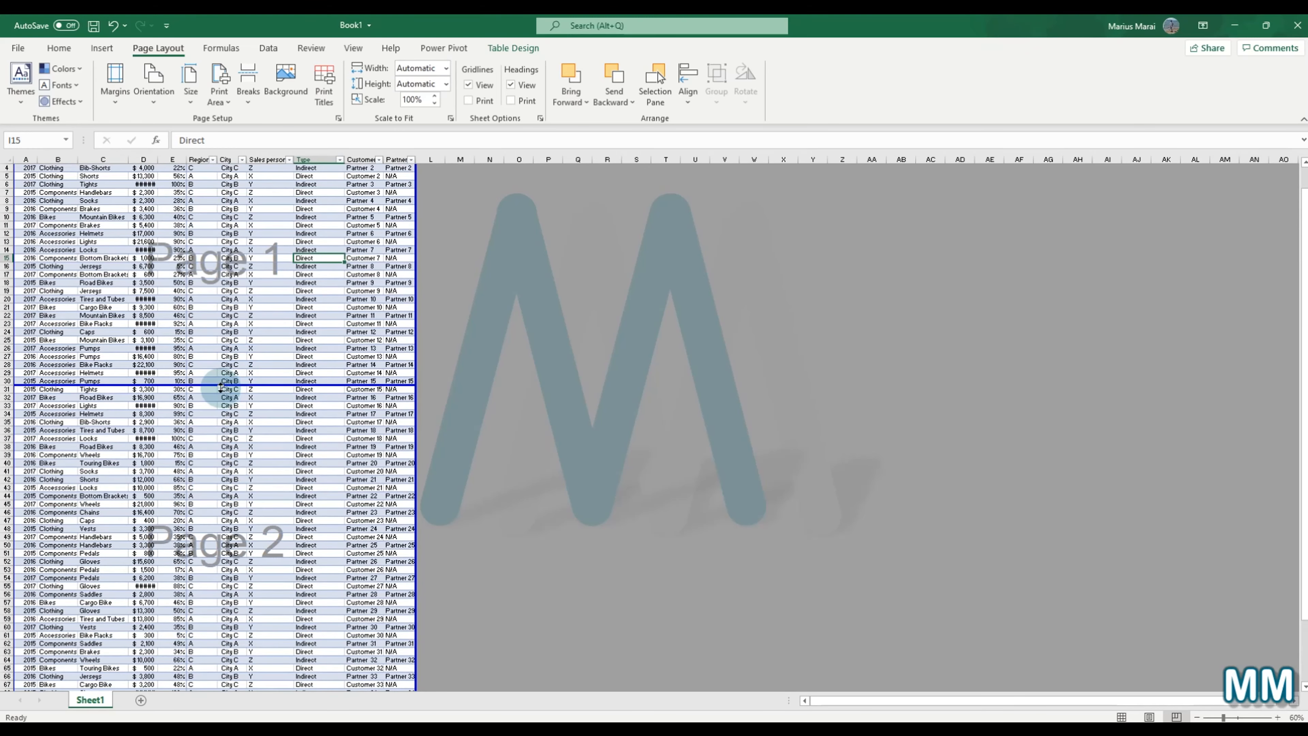
pyautogui.moveTo(220, 386); pyautogui.dragTo(224, 327)
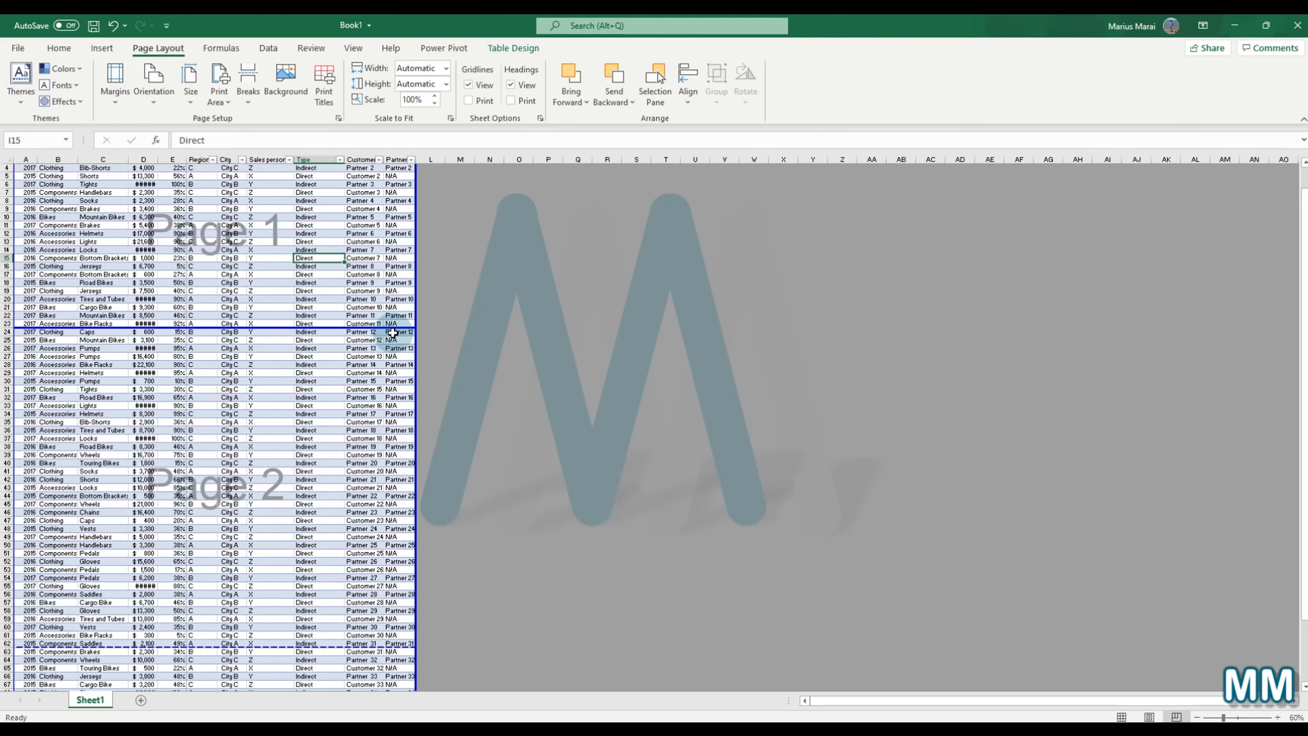
# Step: Examine how the table's rows are divided between the pages in Page Break Preview
pyautogui.scroll(1, 420, 196)
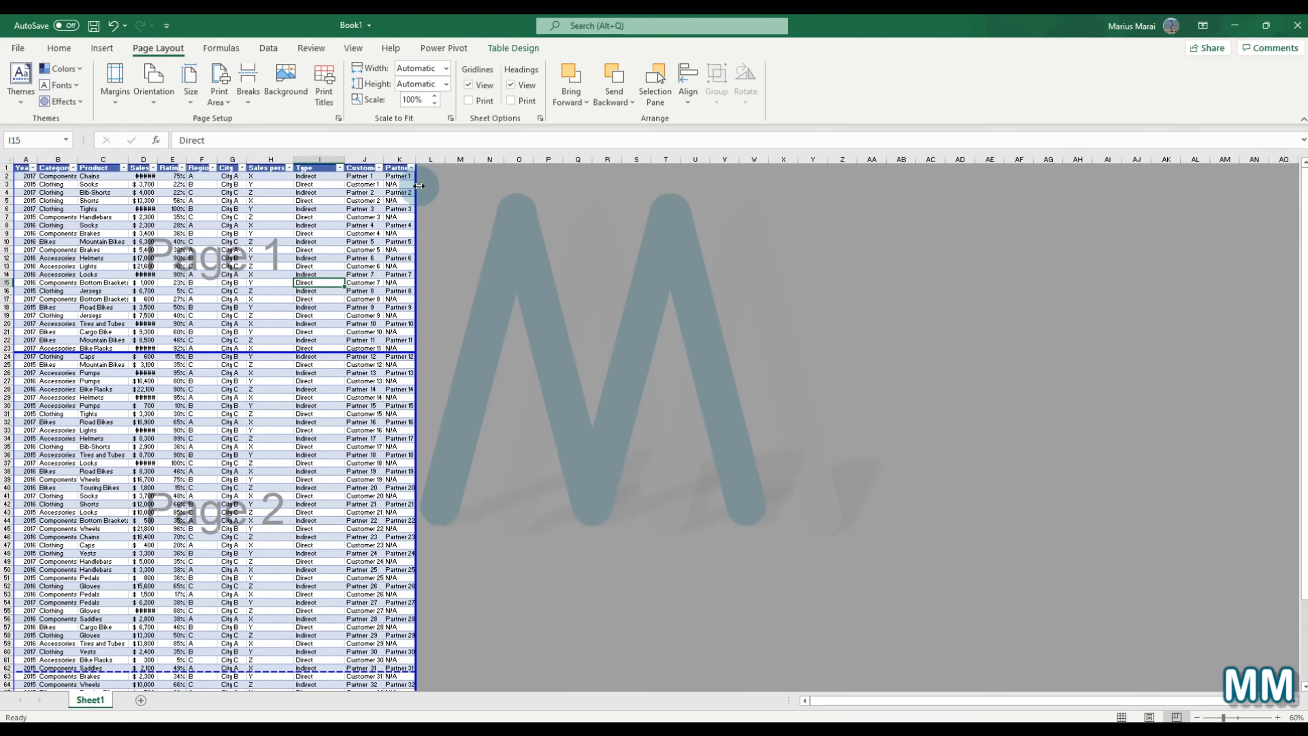
pyautogui.moveTo(419, 186)
pyautogui.mouseDown()
pyautogui.moveTo(524, 183)
pyautogui.moveTo(398, 207)
pyautogui.moveTo(419, 196)
pyautogui.moveTo(292, 190)
pyautogui.moveTo(420, 192)
pyautogui.mouseUp()
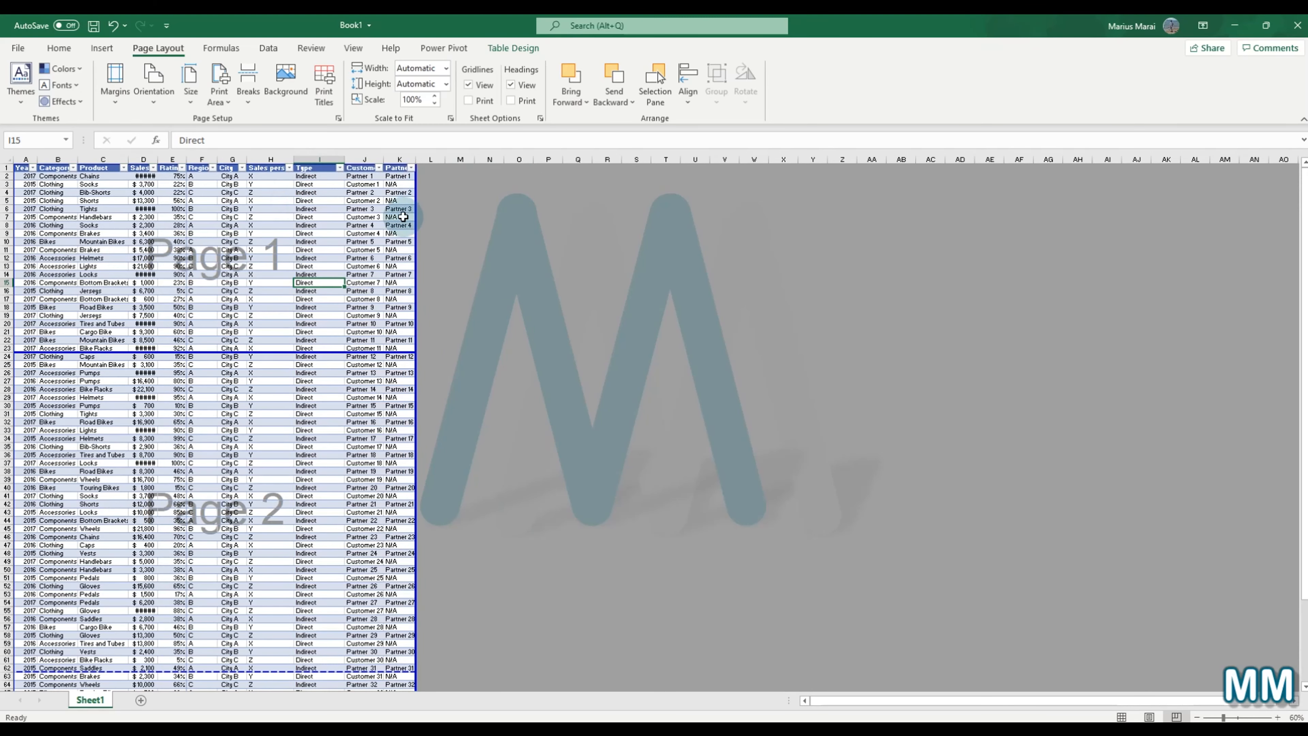
pyautogui.scroll(-7, 277, 257)
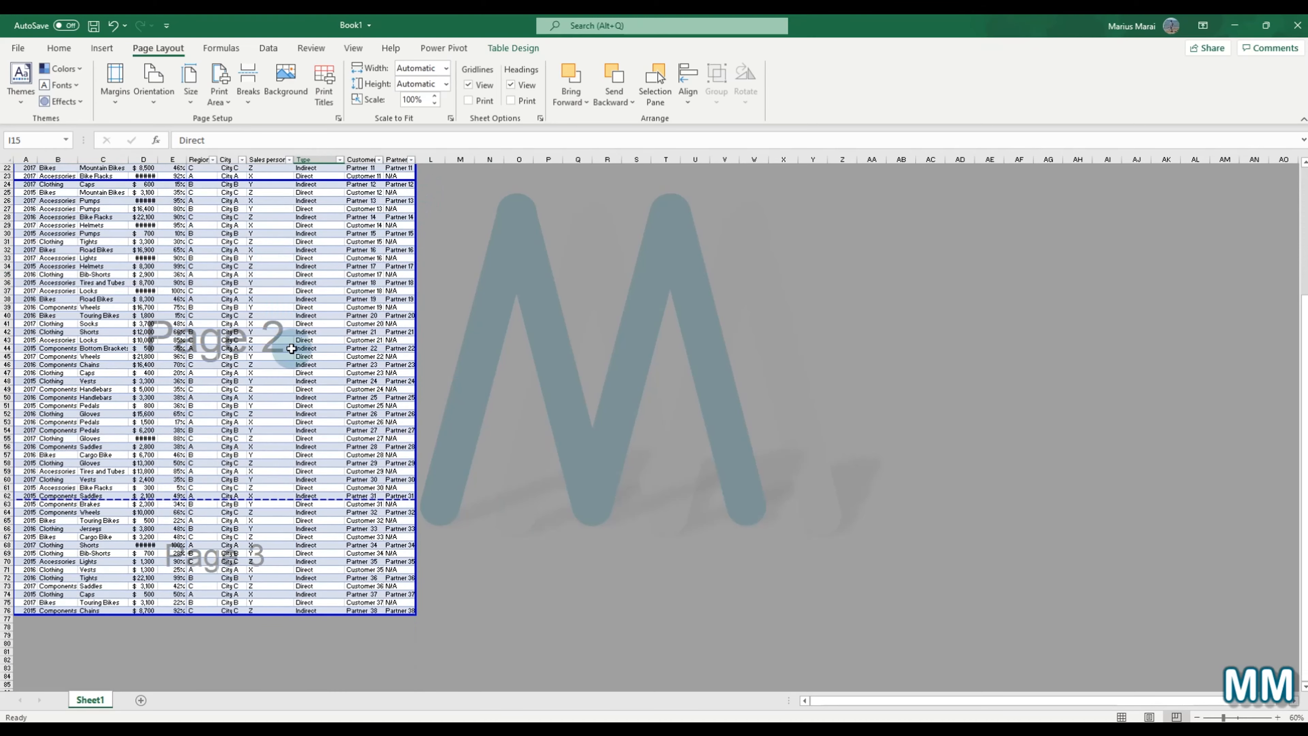
pyautogui.scroll(4, 280, 503)
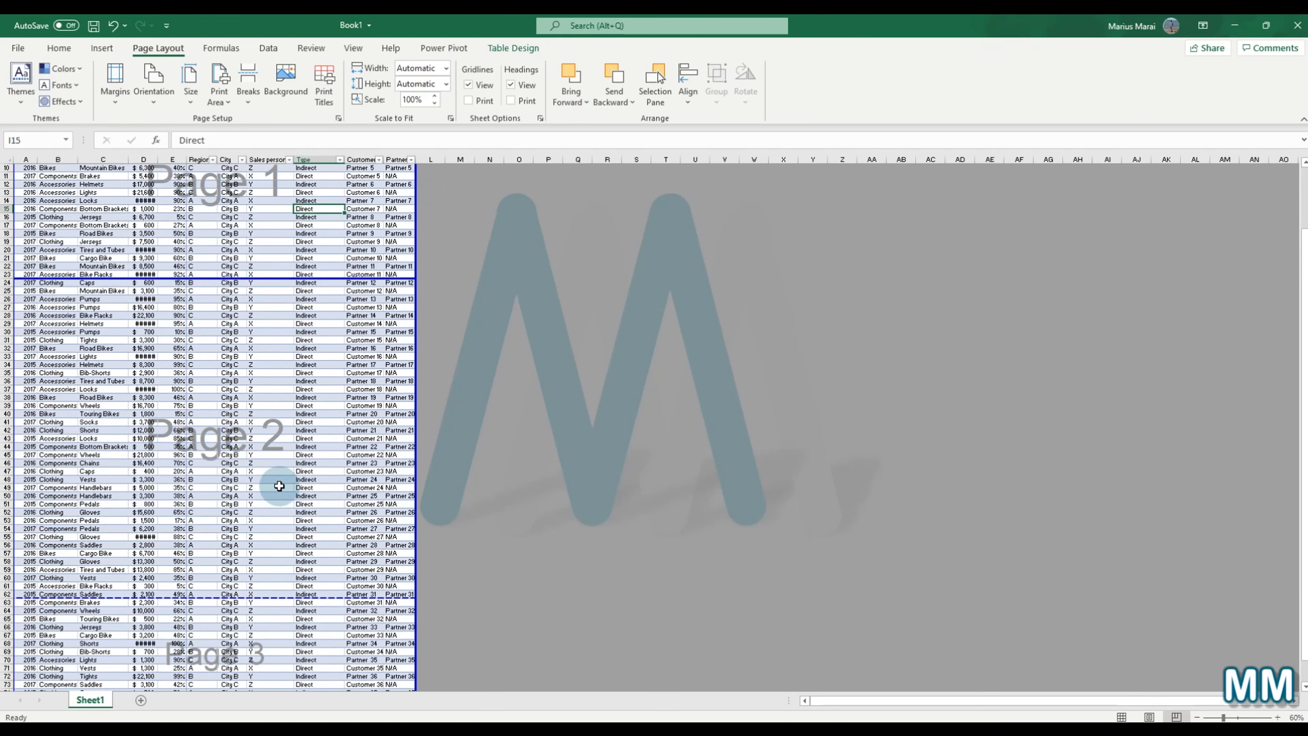
pyautogui.scroll(-1, 279, 486)
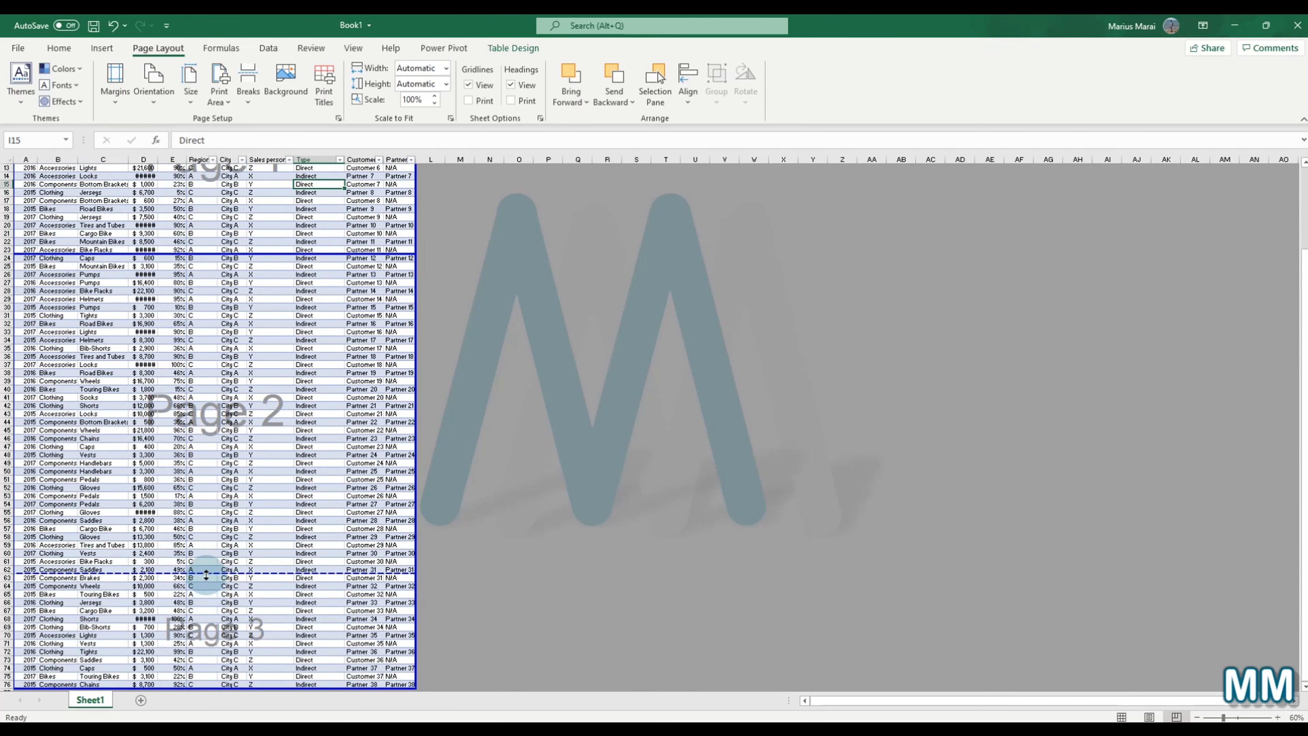
pyautogui.scroll(4, 205, 573)
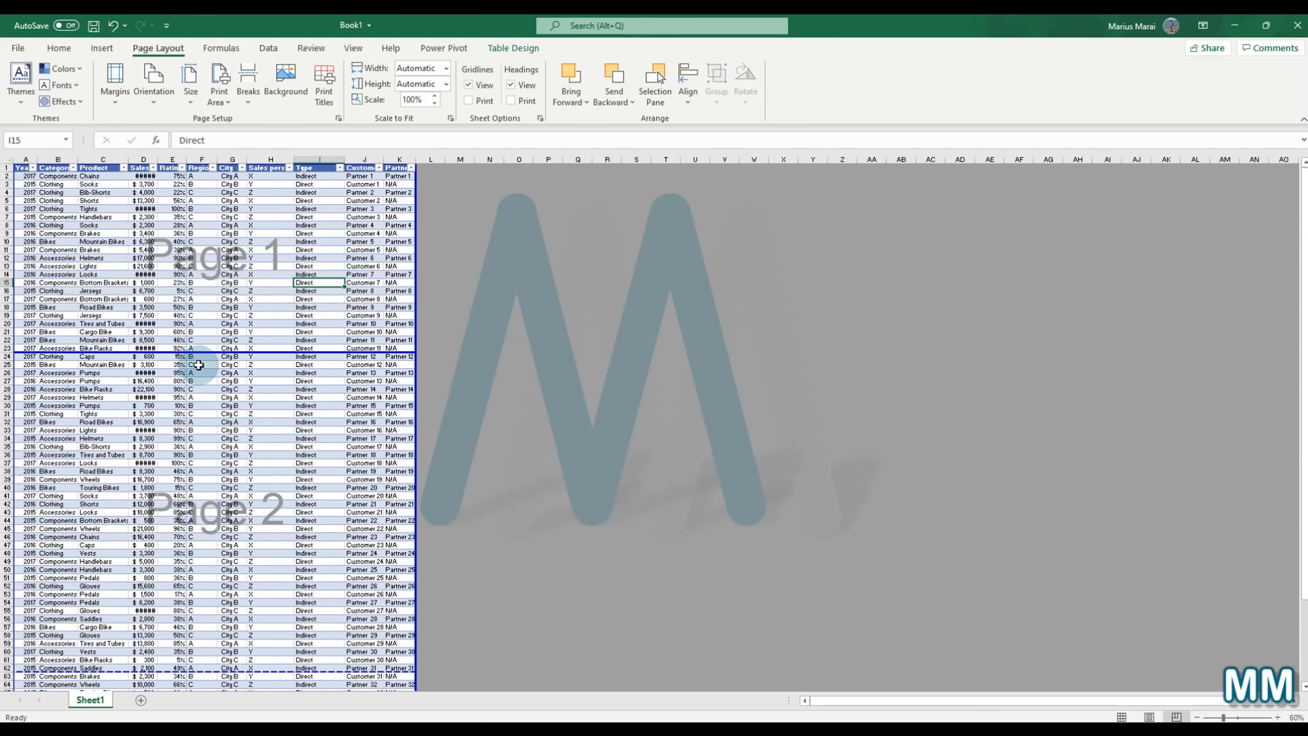
pyautogui.scroll(-5, 98, 196)
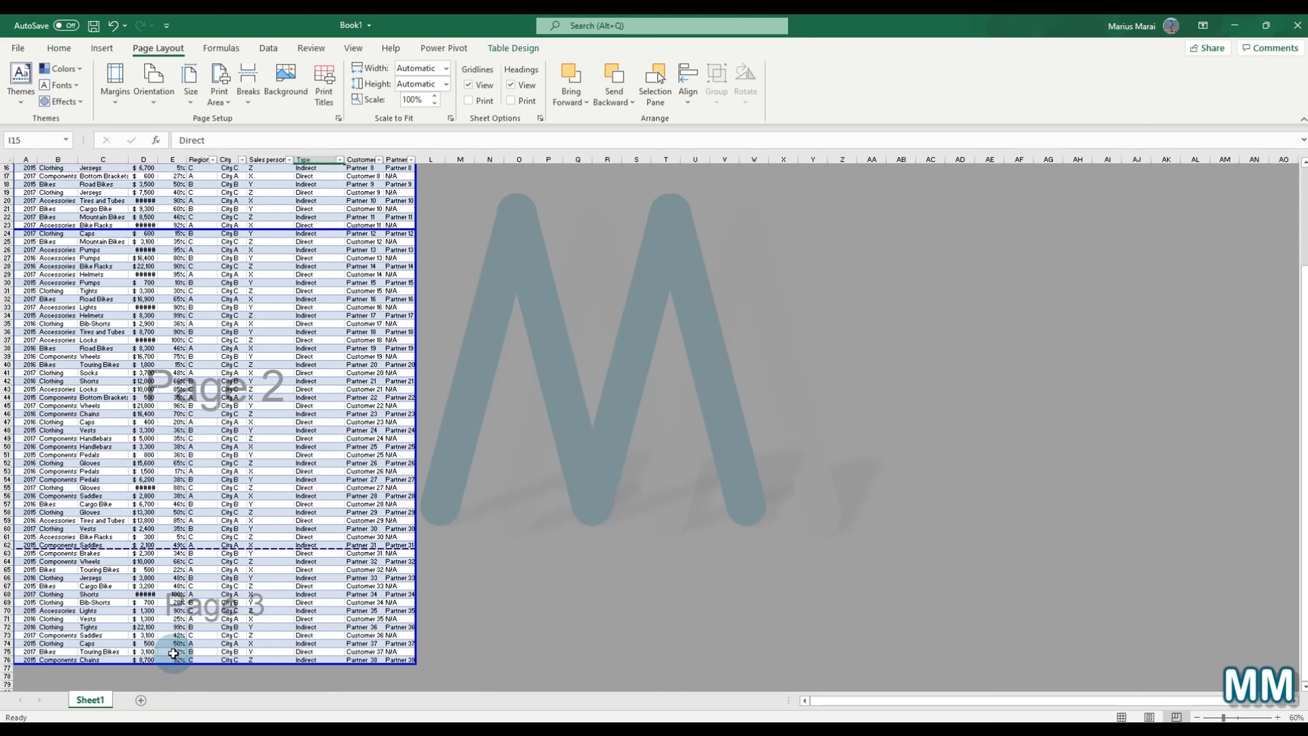
pyautogui.scroll(5, 200, 562)
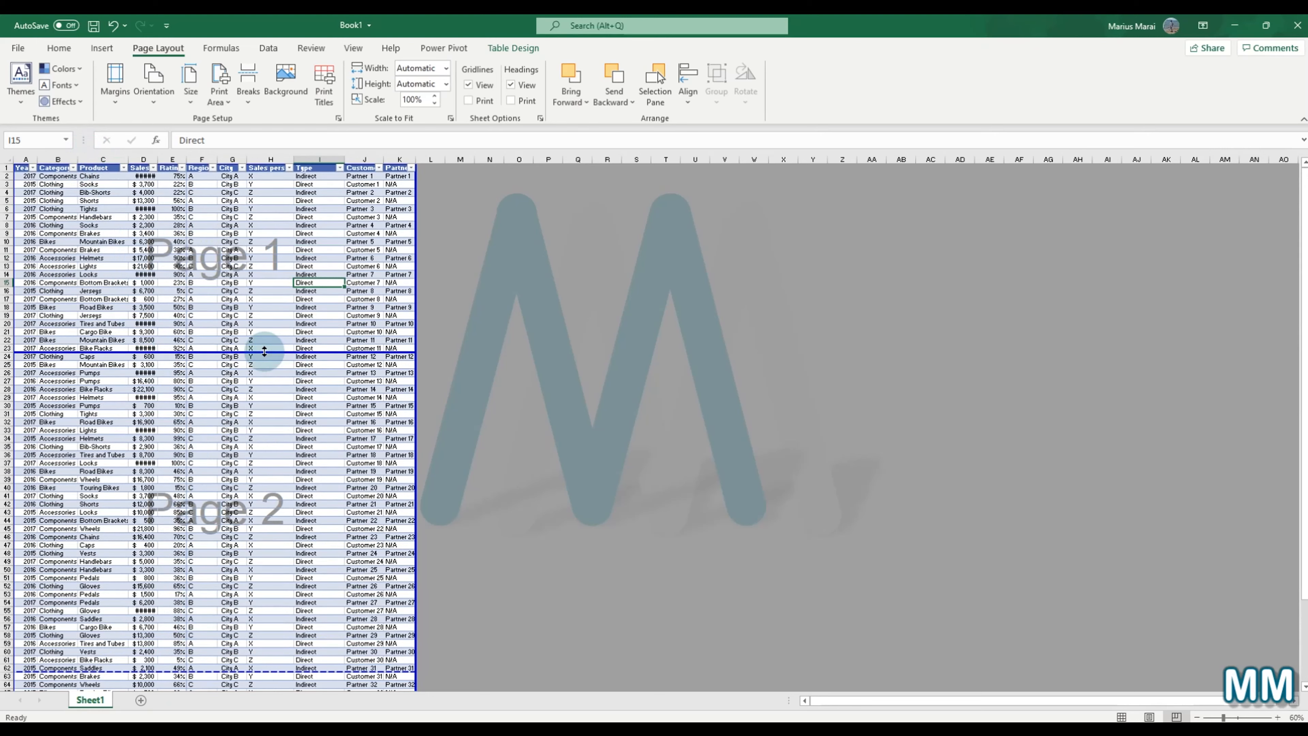
# Step: Move the first horizontal page break below row 26 and the second one below row 52
pyautogui.moveTo(264, 350); pyautogui.dragTo(255, 376)
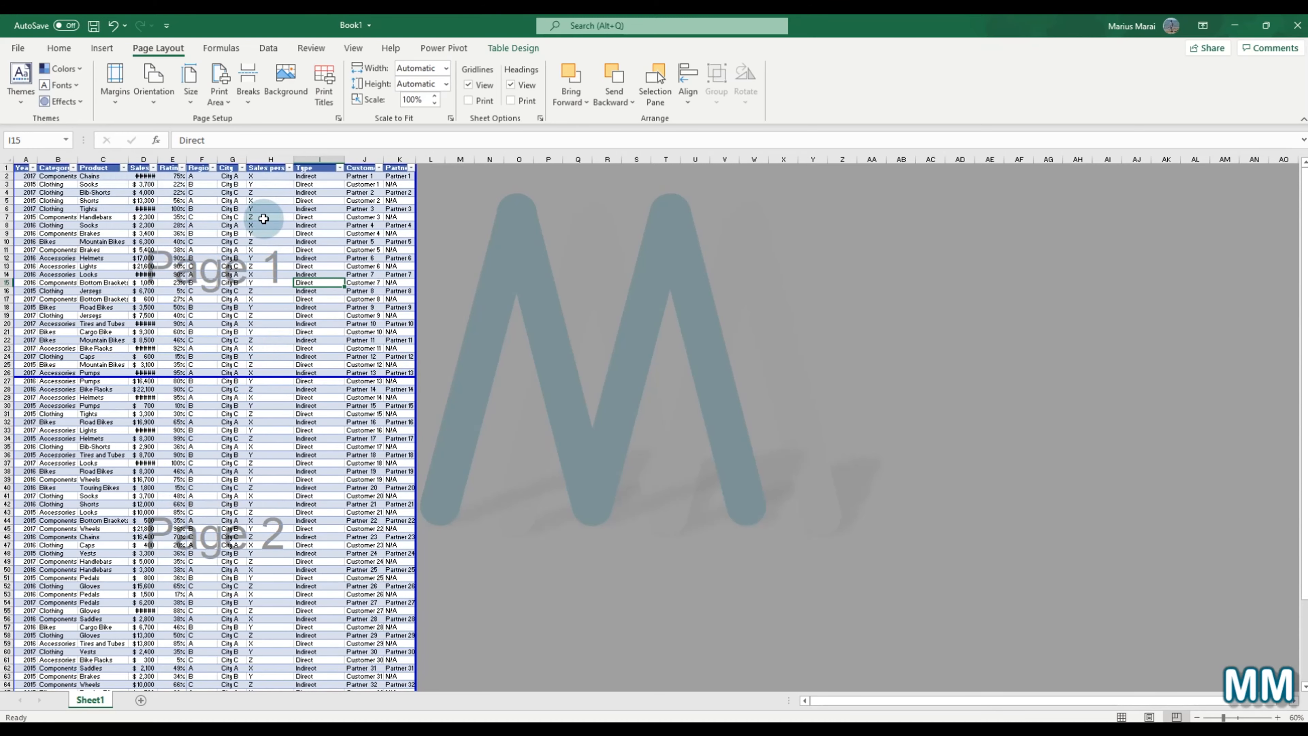
pyautogui.scroll(-3, 243, 335)
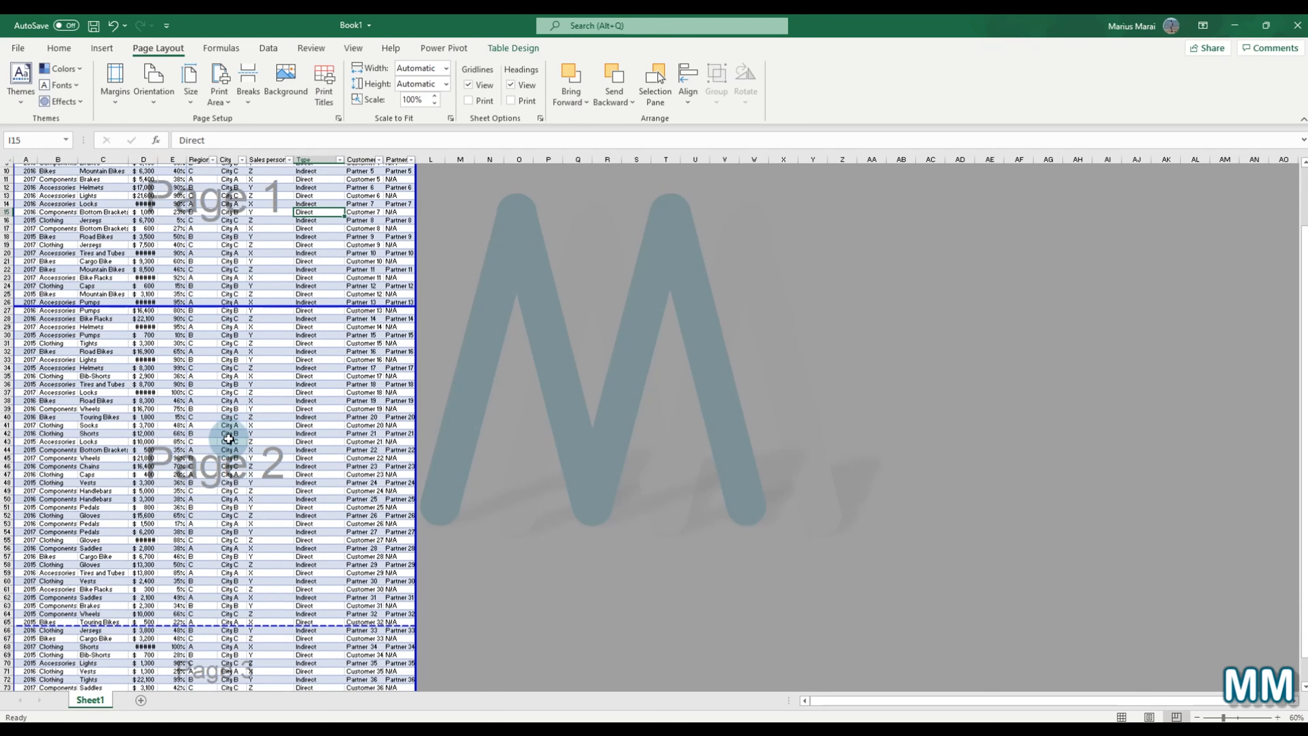
pyautogui.moveTo(209, 620); pyautogui.dragTo(196, 516)
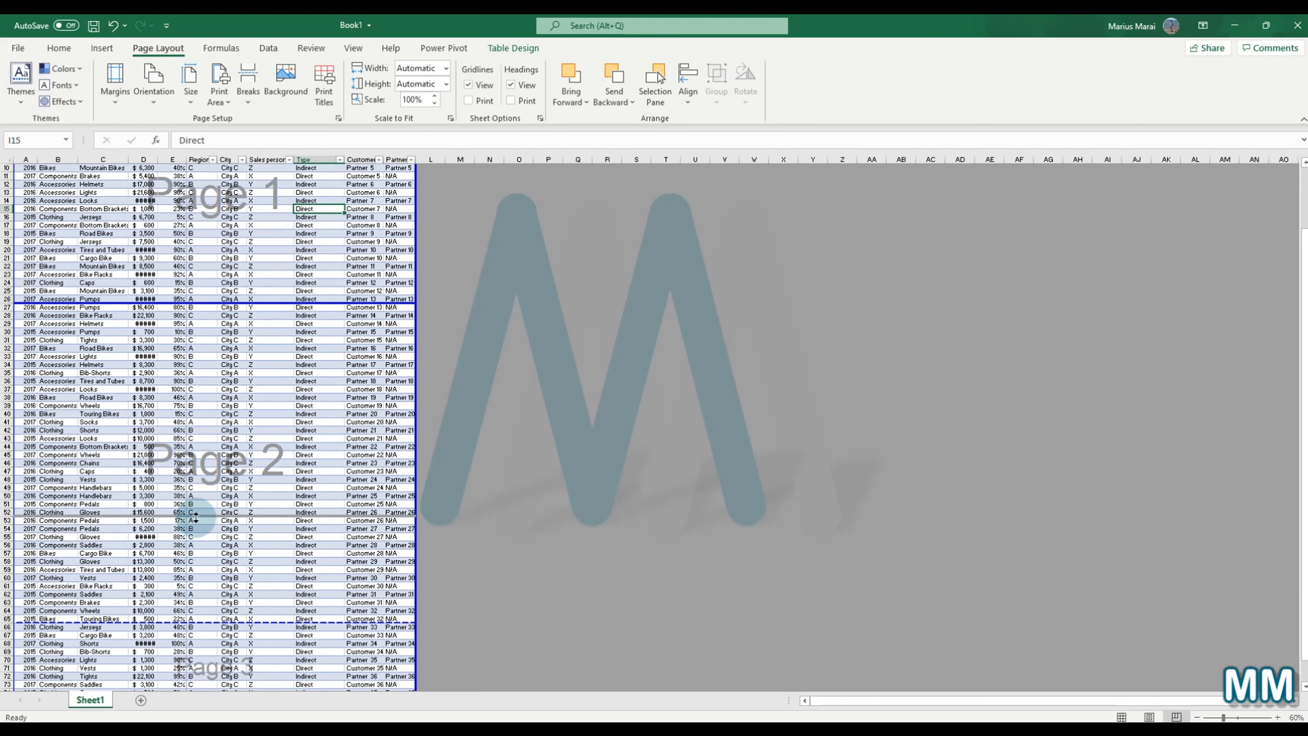
pyautogui.moveTo(196, 516); pyautogui.dragTo(196, 516)
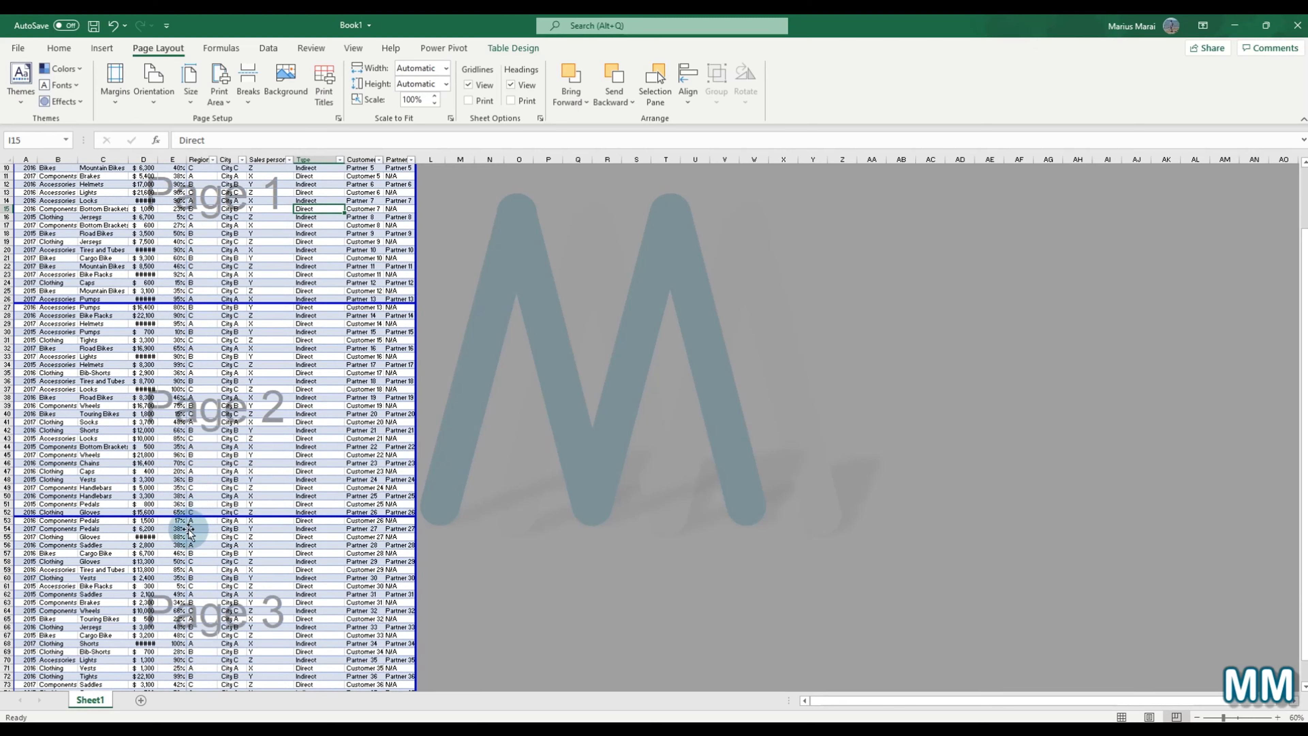
pyautogui.scroll(-4, 251, 542)
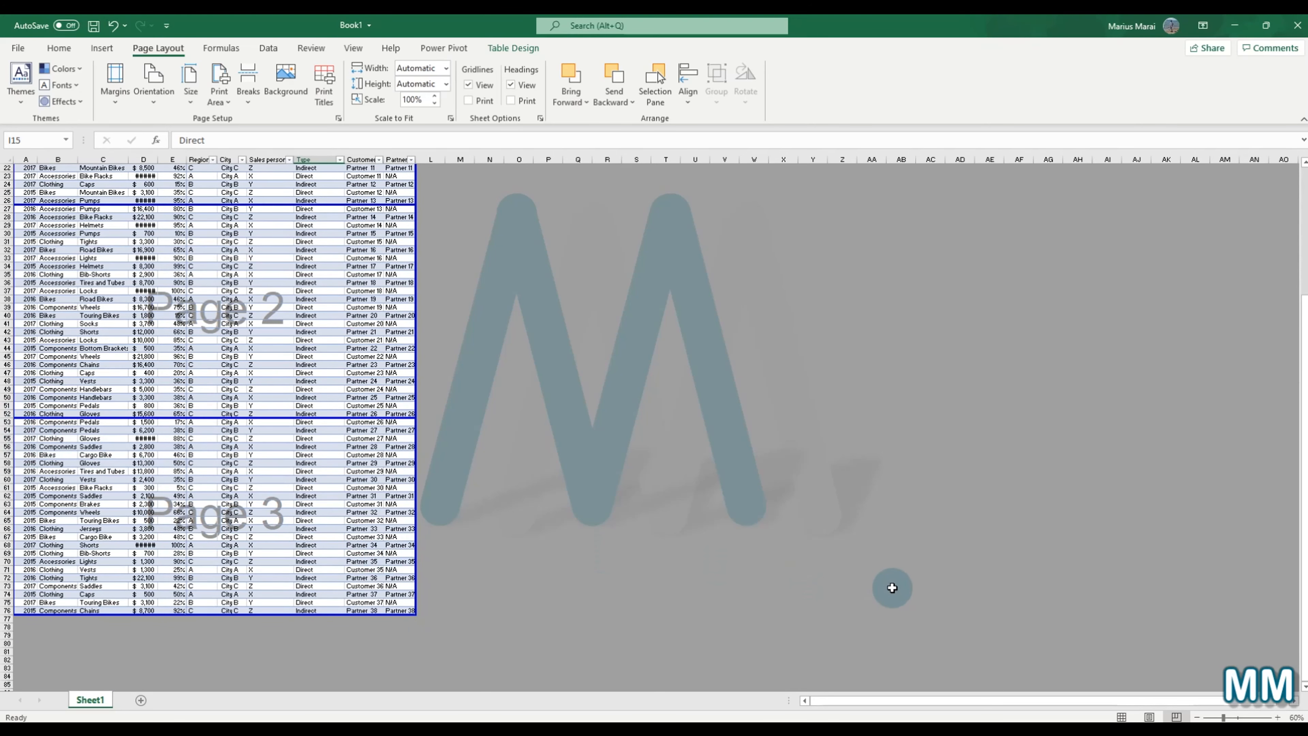
pyautogui.scroll(4, 895, 586)
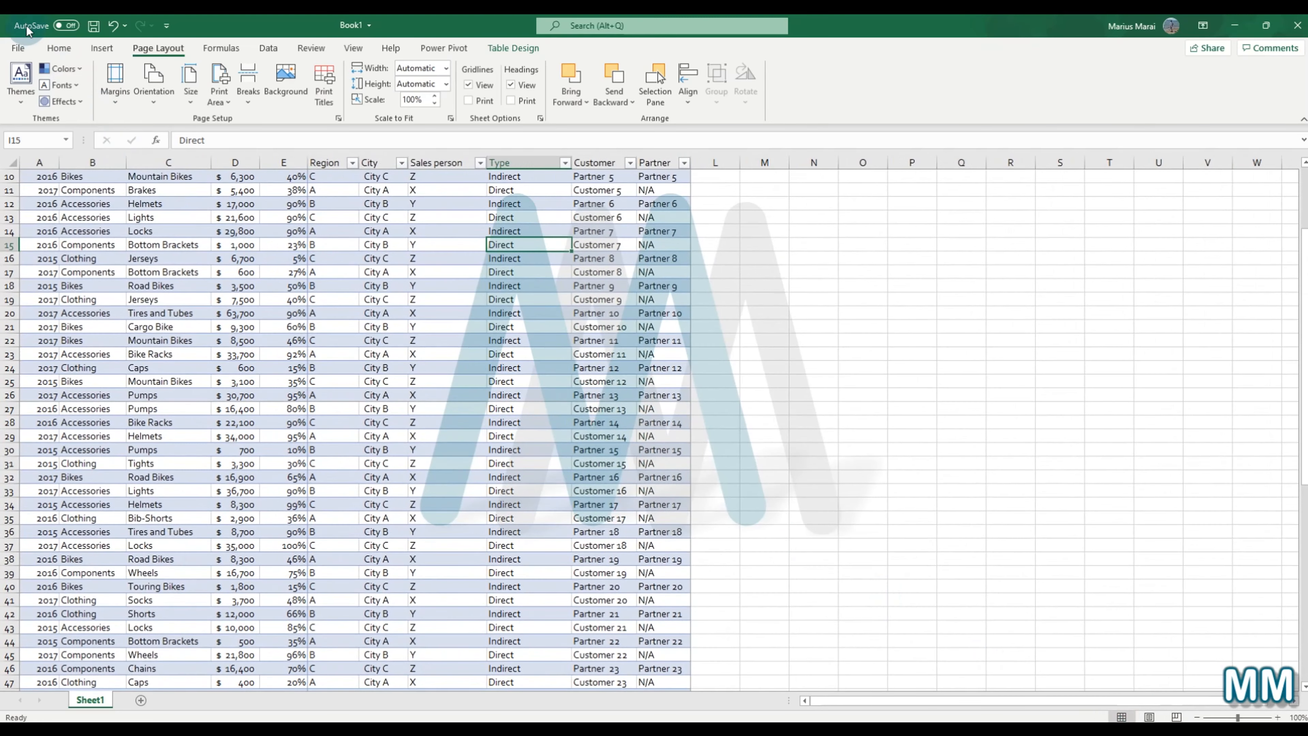
# Step: Open the print preview and page through it to check where the table splits and whether the header row repeats
pyautogui.click(20, 77)
pyautogui.click(18, 55)
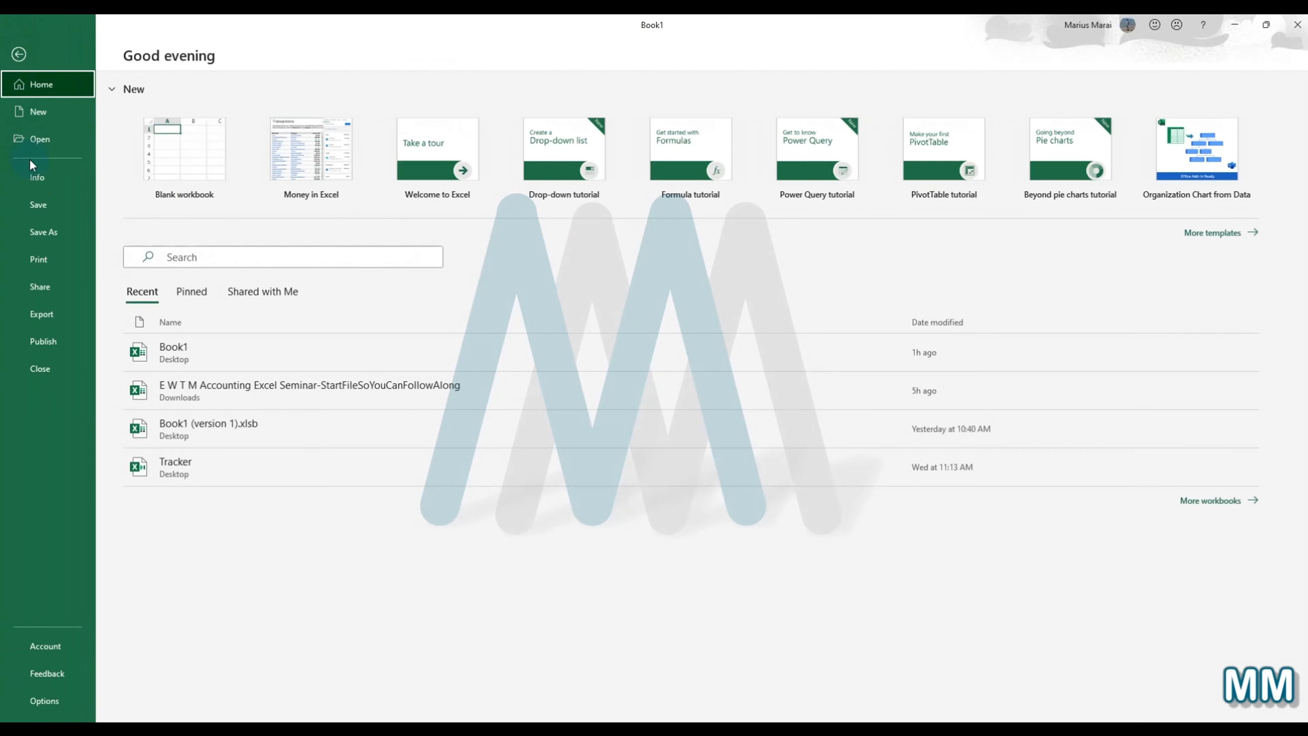
pyautogui.click(40, 260)
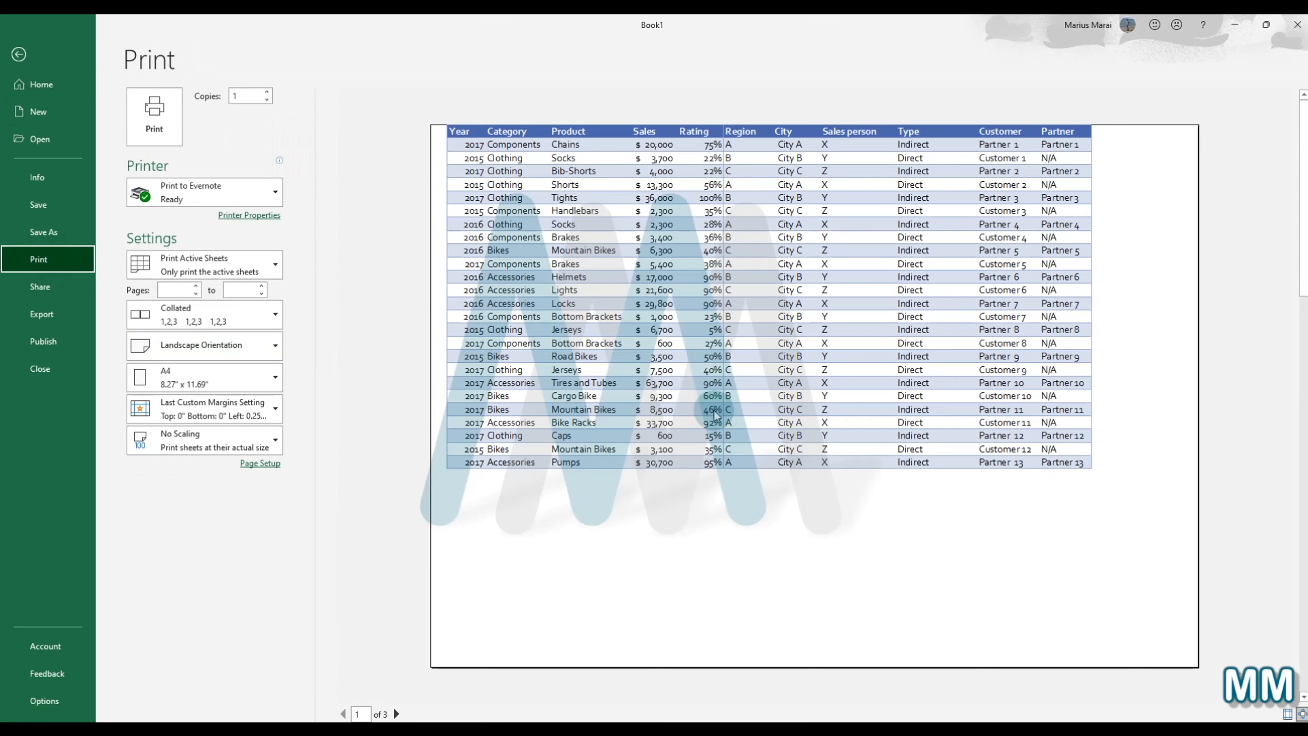
pyautogui.scroll(-2, 799, 384)
pyautogui.scroll(-1, 798, 380)
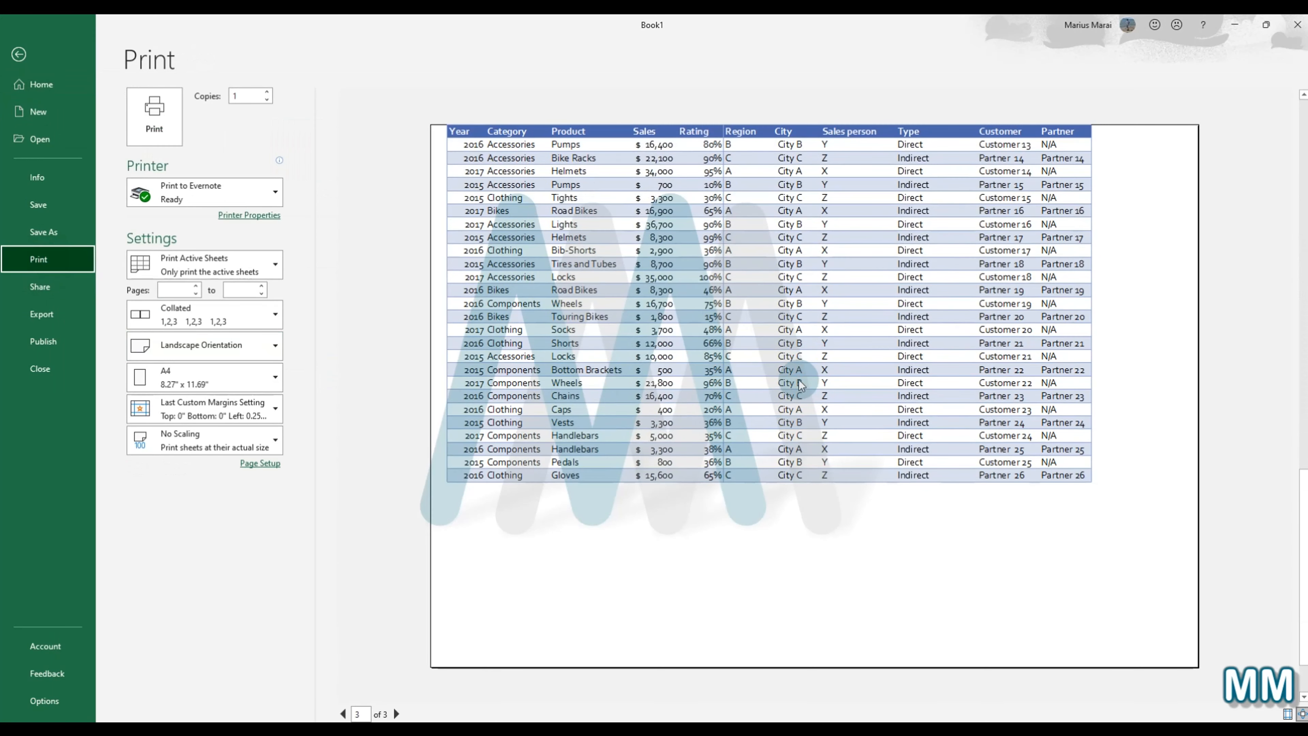
pyautogui.scroll(2, 799, 370)
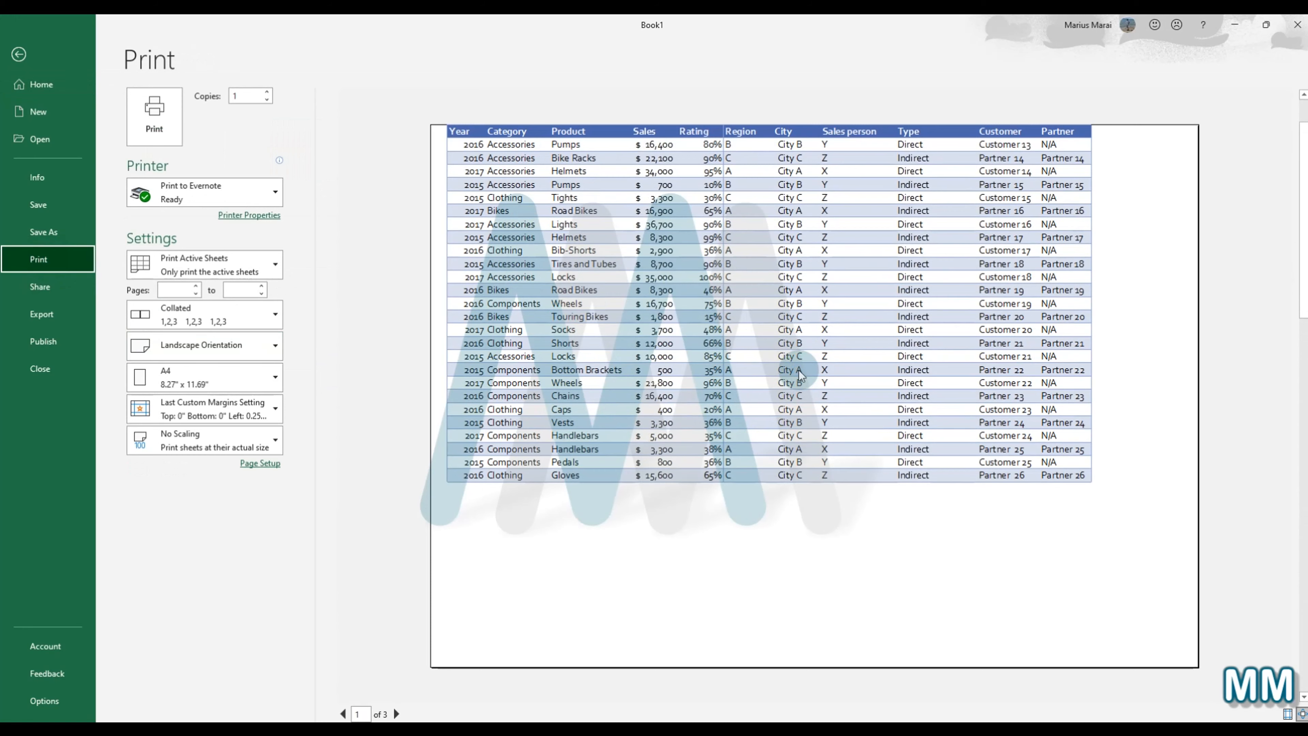
pyautogui.scroll(-1, 799, 370)
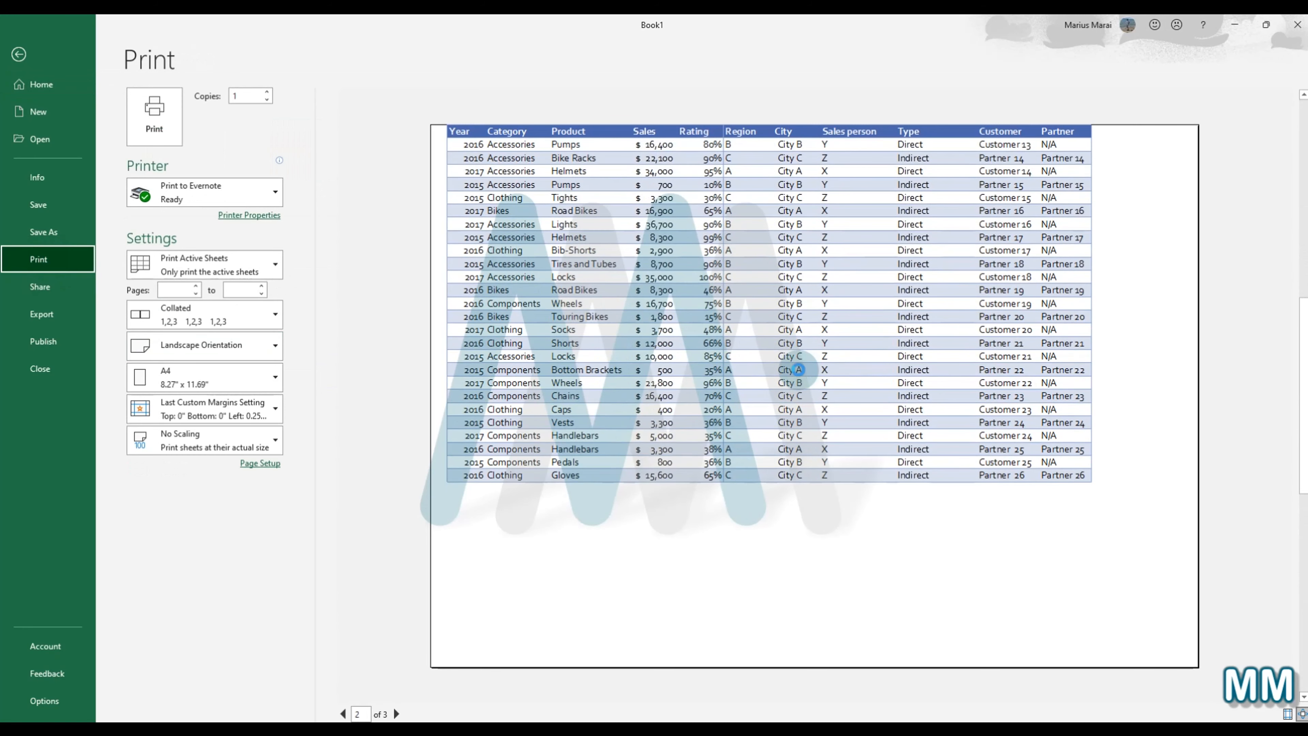
pyautogui.scroll(-1, 798, 370)
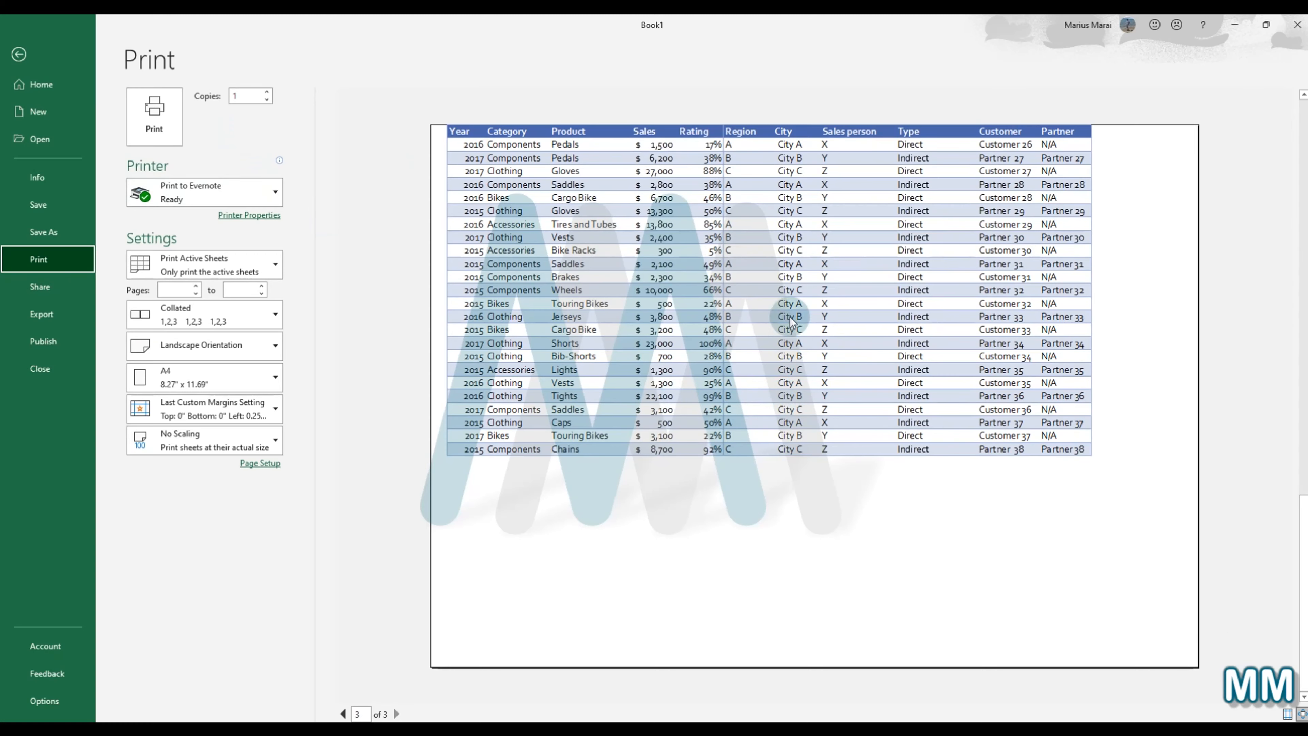
# Step: Return to the worksheet from the print preview and scroll through the table to check whether the header row stays in view
pyautogui.click(18, 54)
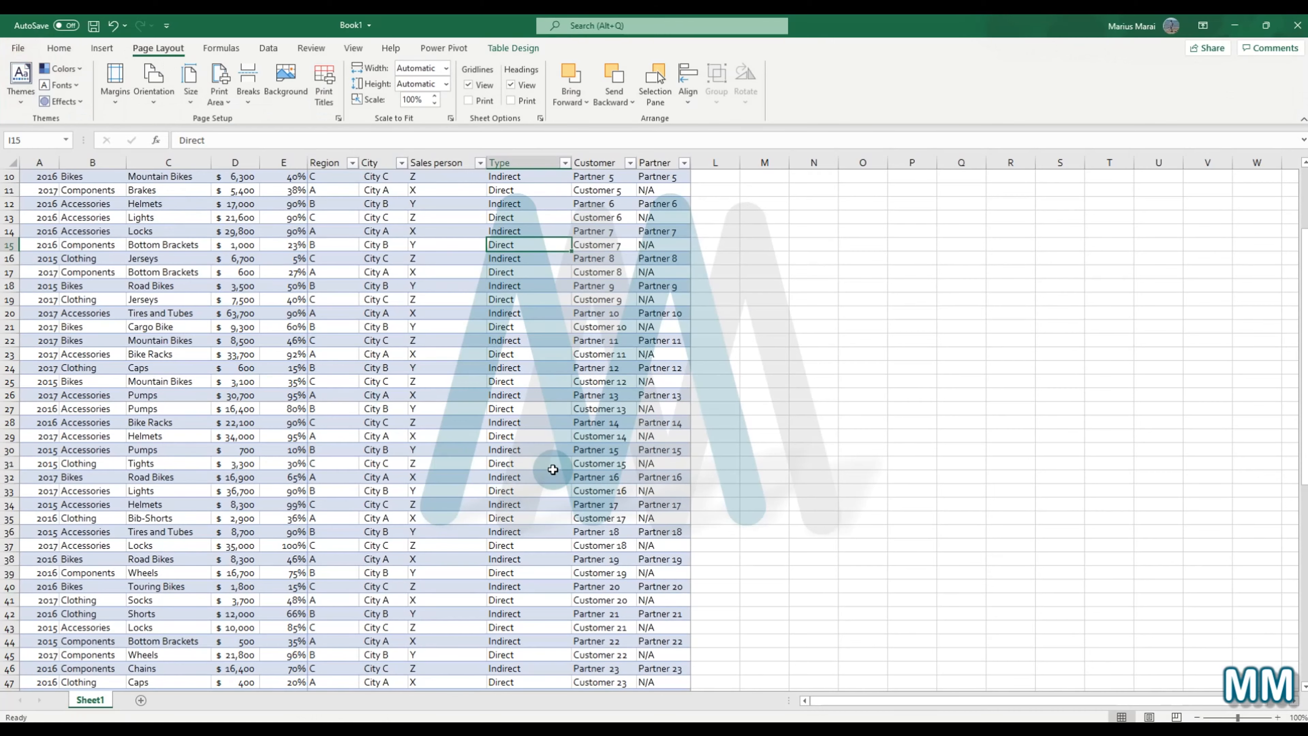
pyautogui.scroll(3, 553, 469)
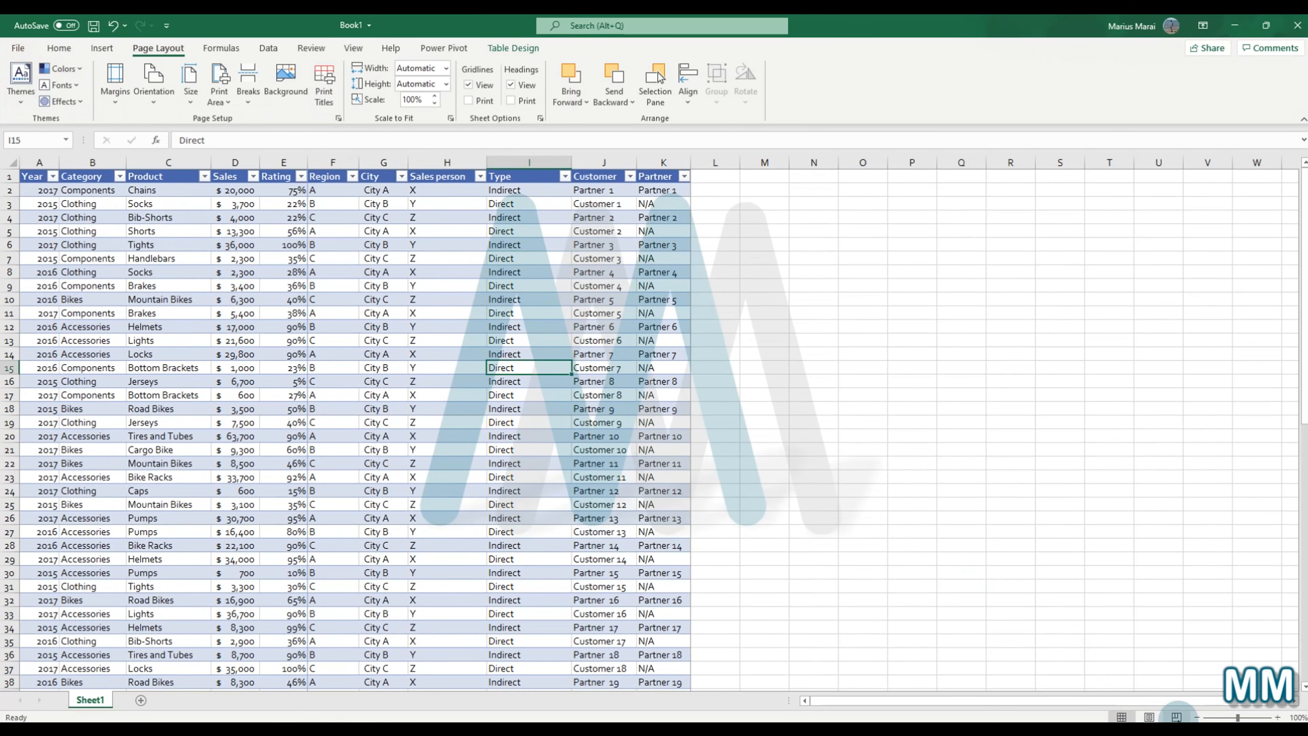
pyautogui.click(247, 340)
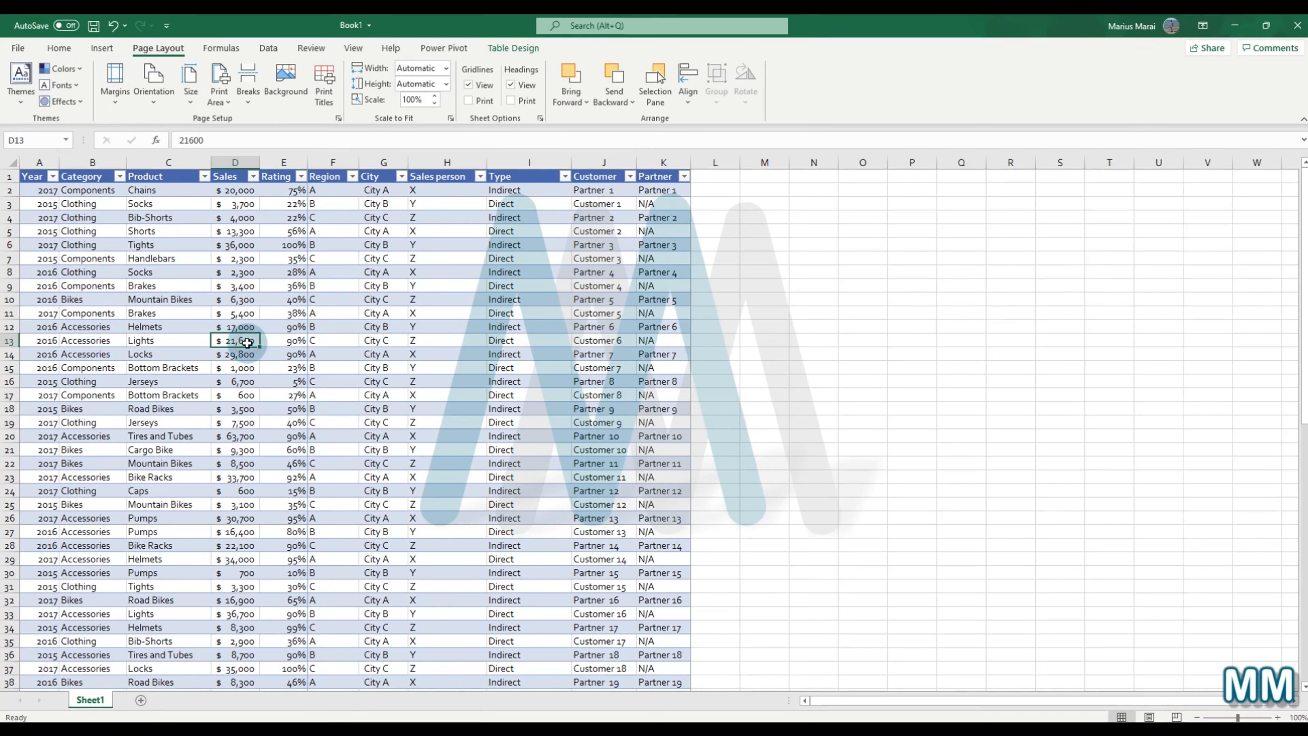
pyautogui.scroll(-3, 254, 334)
pyautogui.scroll(-4, 254, 334)
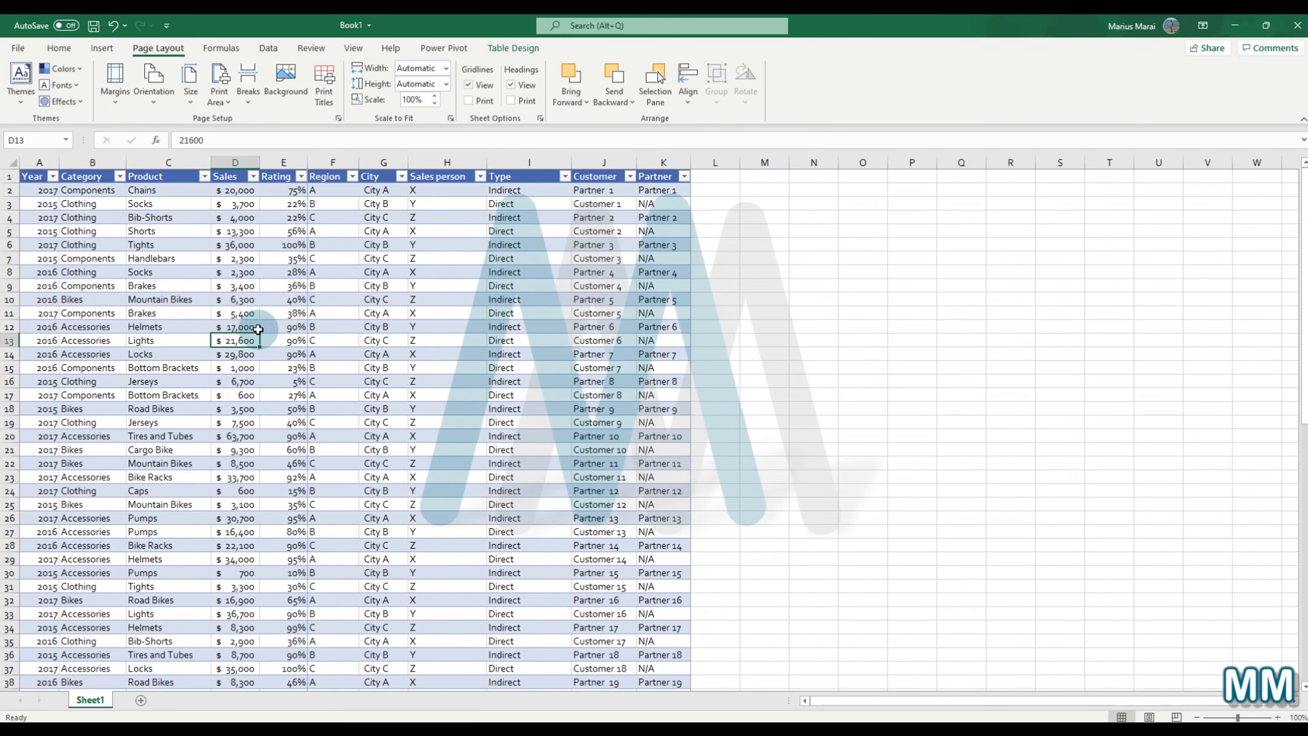
pyautogui.scroll(7, 259, 302)
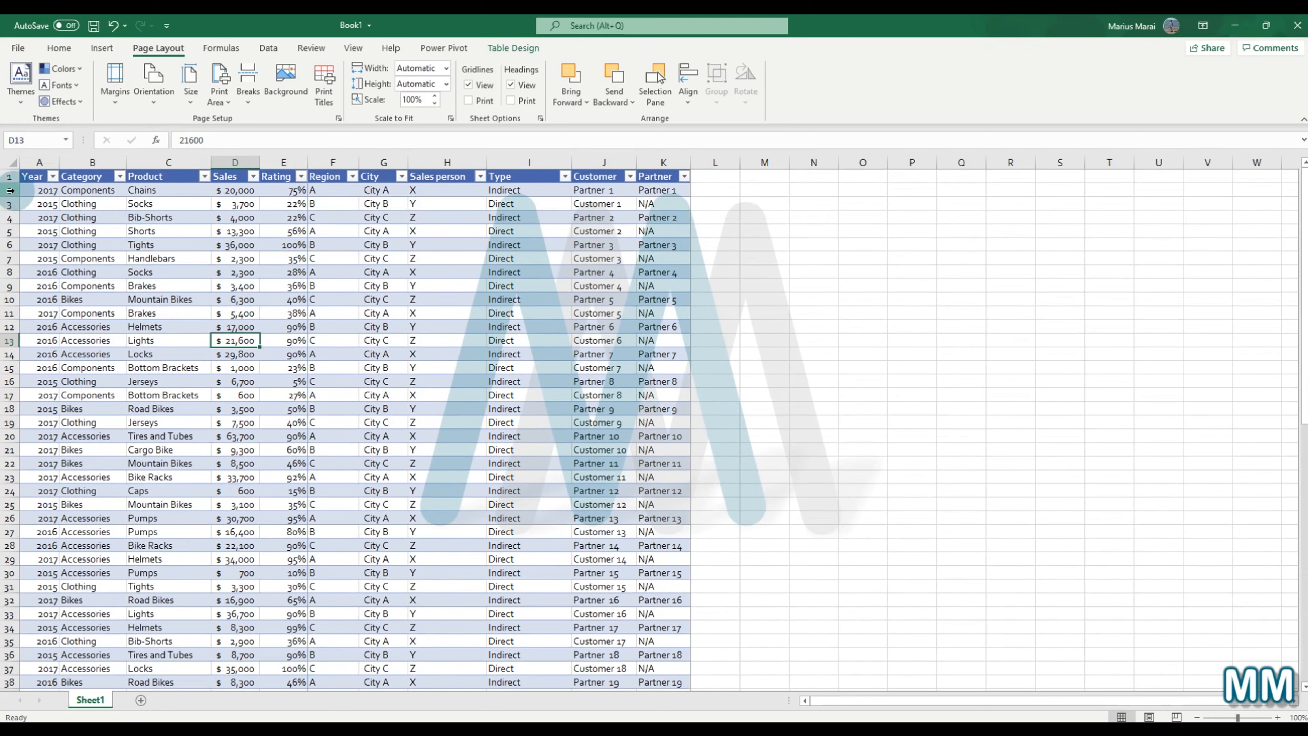
# Step: Freeze the panes above row 2 and scroll through the table to check that the header row stays in view
pyautogui.click(10, 190)
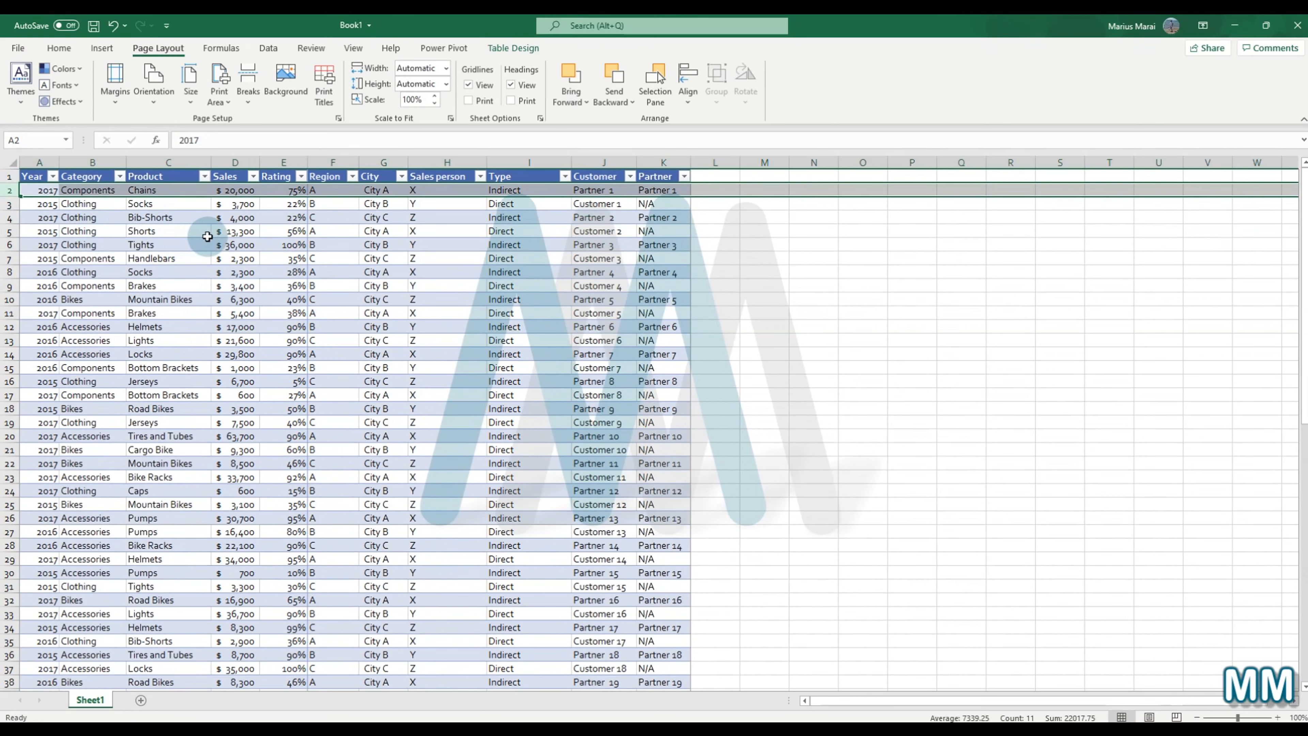
pyautogui.click(353, 48)
pyautogui.click(103, 271)
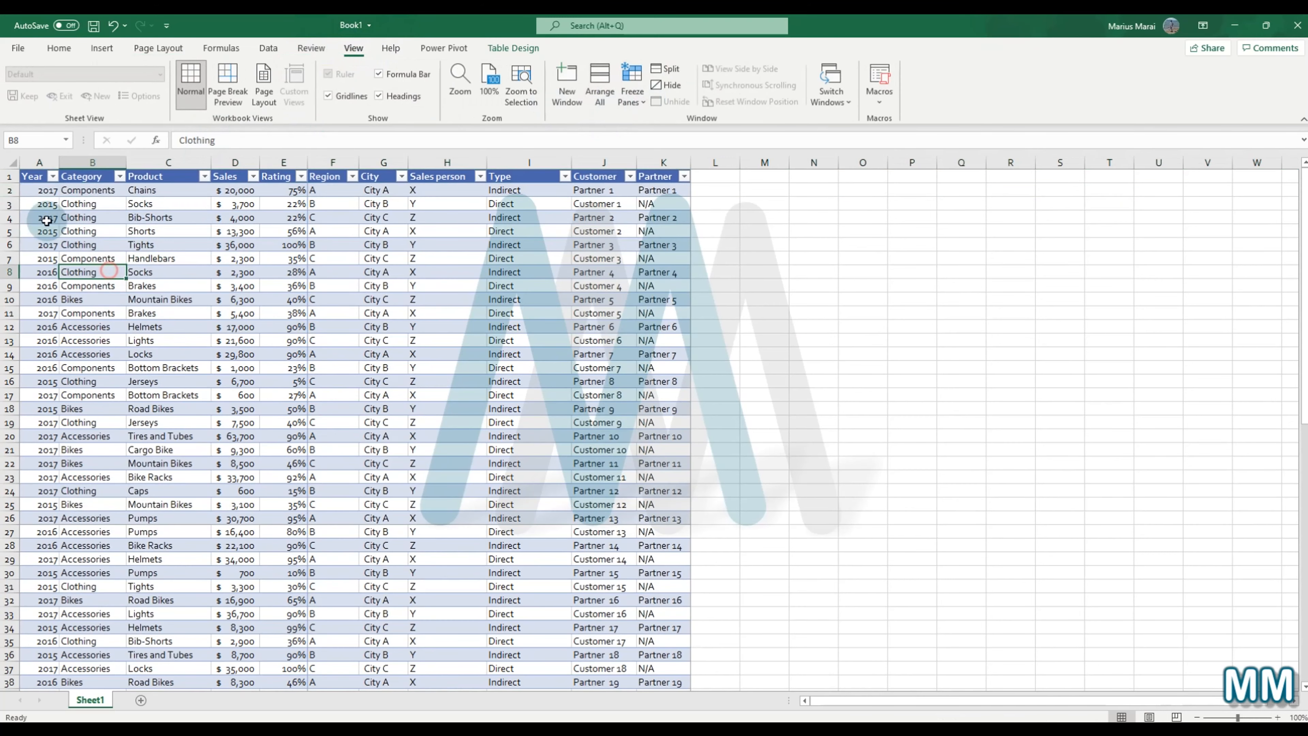
pyautogui.click(6, 190)
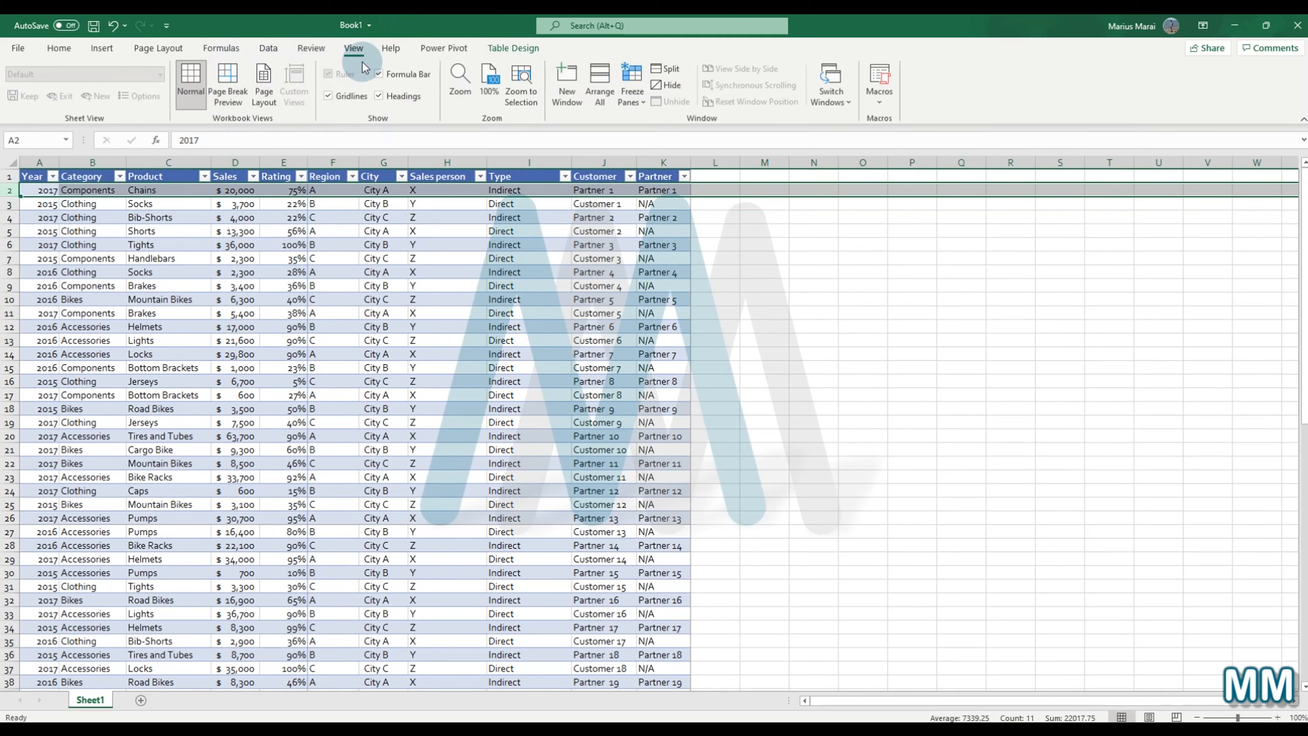
pyautogui.click(632, 95)
pyautogui.click(648, 122)
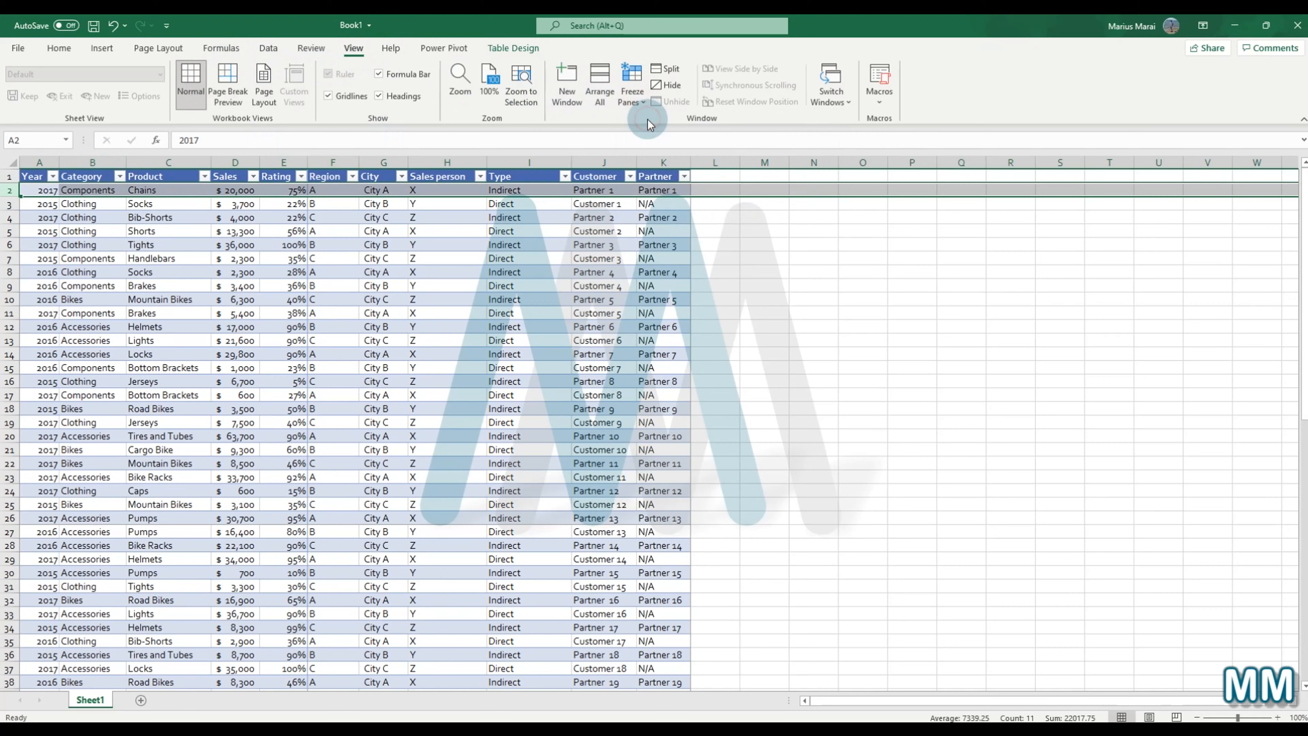
pyautogui.scroll(-8, 481, 268)
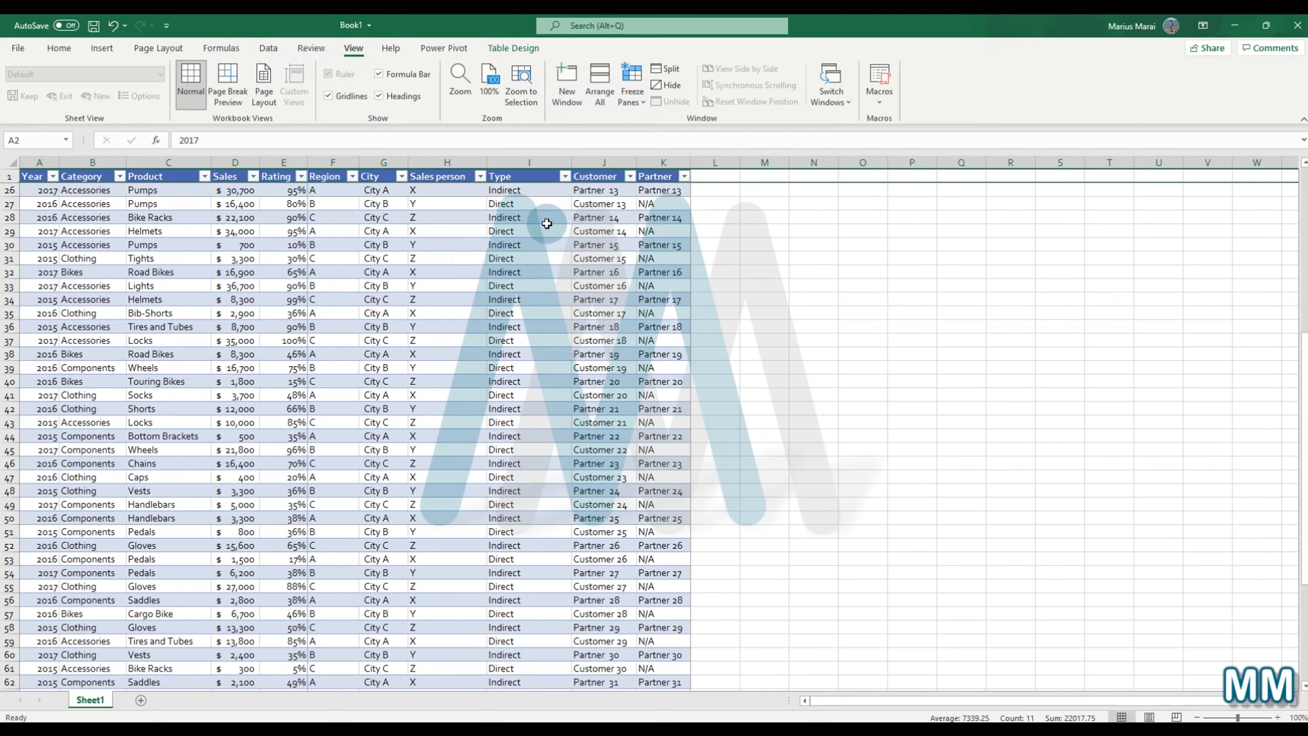
pyautogui.scroll(8, 437, 305)
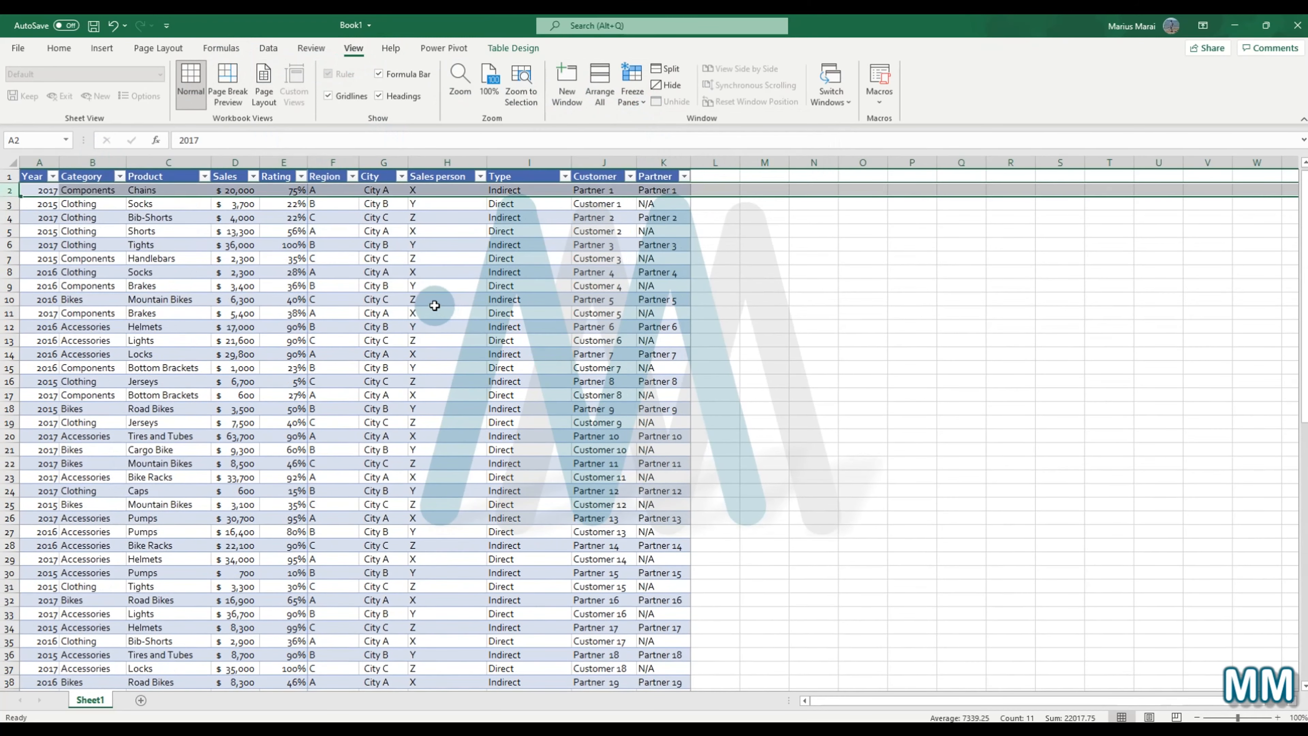
# Step: Insert the watermark logo picture from the Desktop folder as the sheet background
pyautogui.click(161, 50)
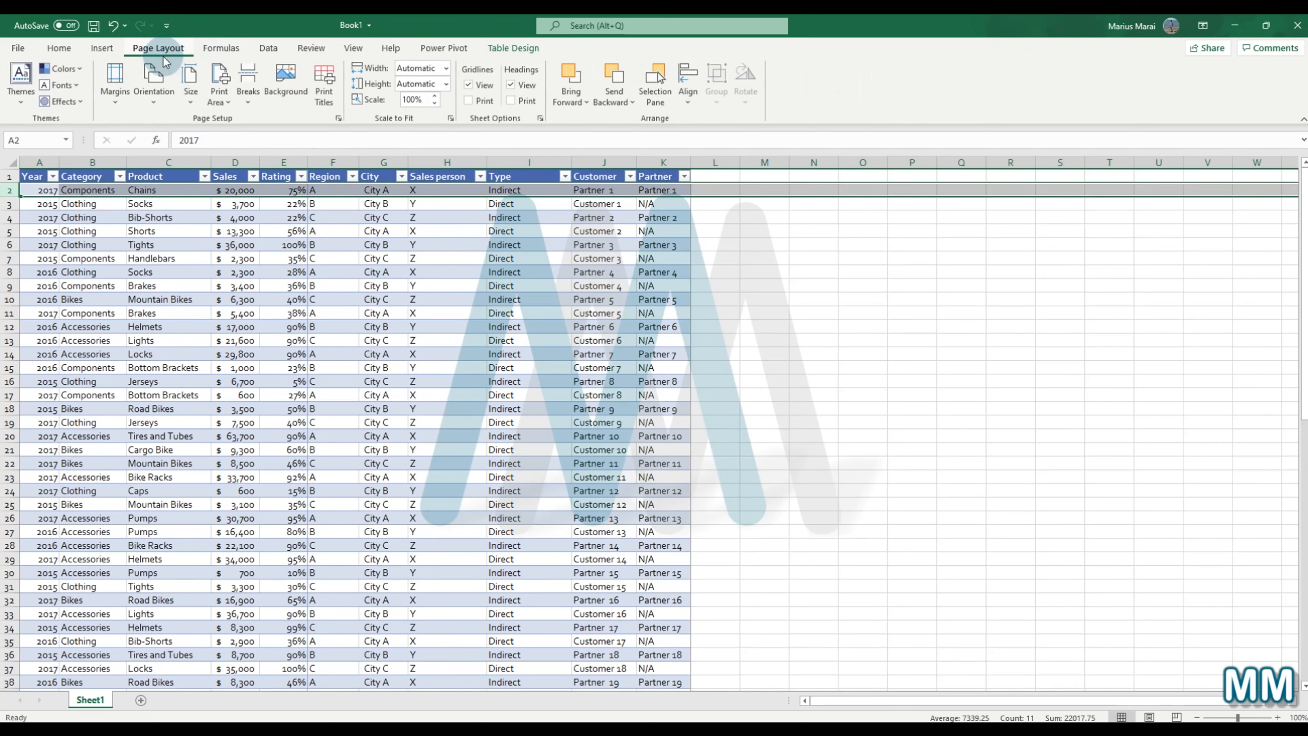
pyautogui.scroll(-3, 219, 345)
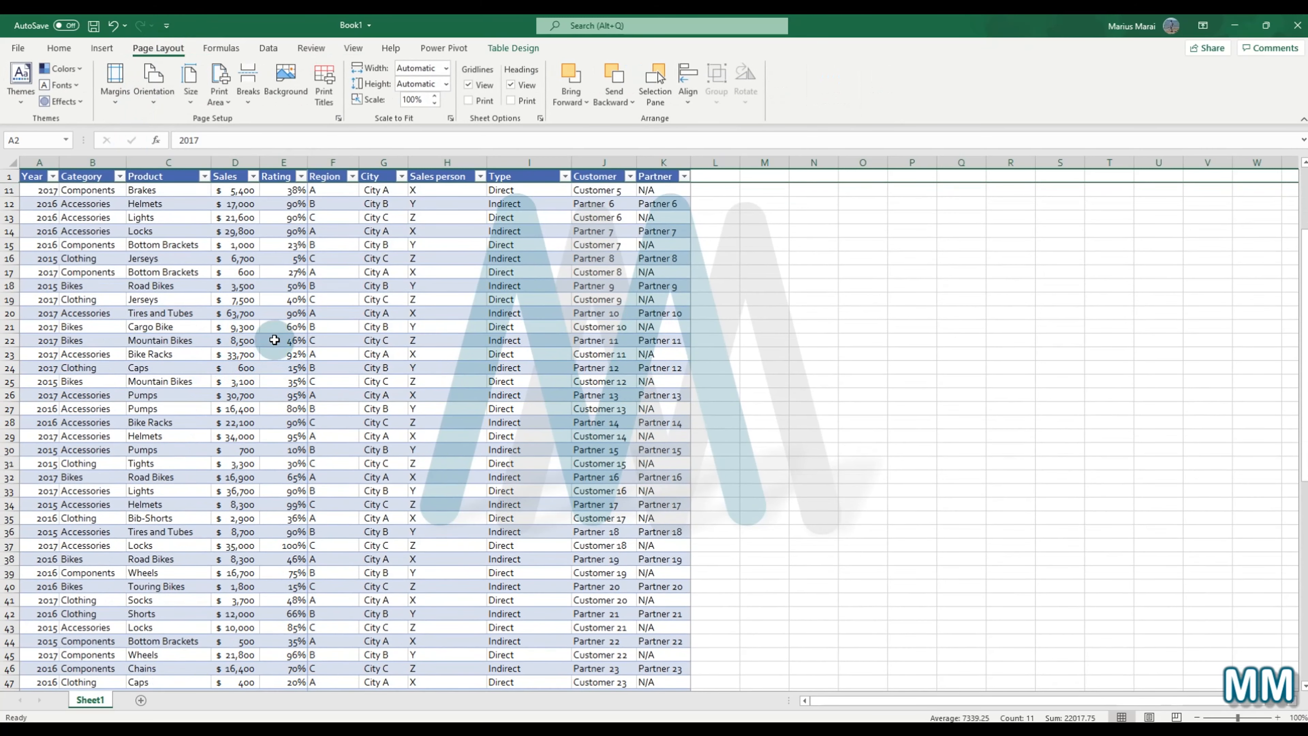
pyautogui.click(278, 88)
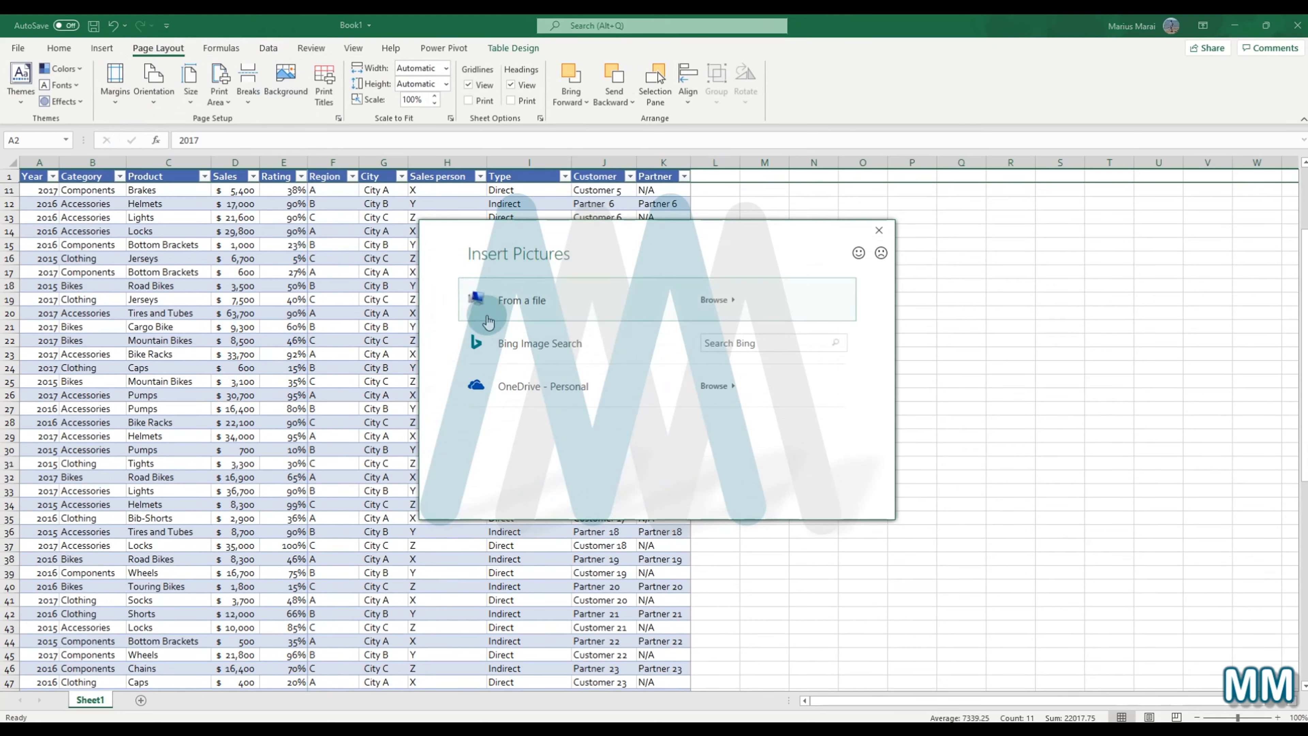
pyautogui.click(550, 297)
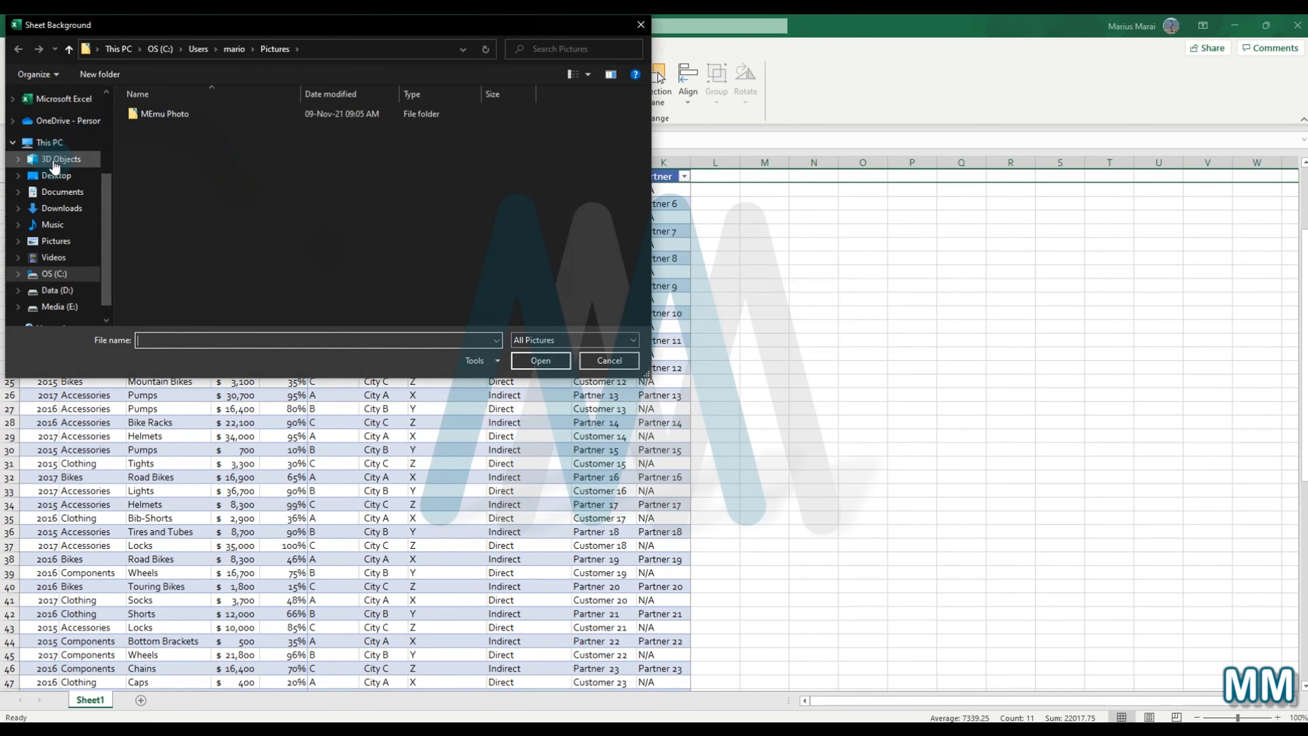
pyautogui.click(56, 175)
pyautogui.doubleClick(160, 132)
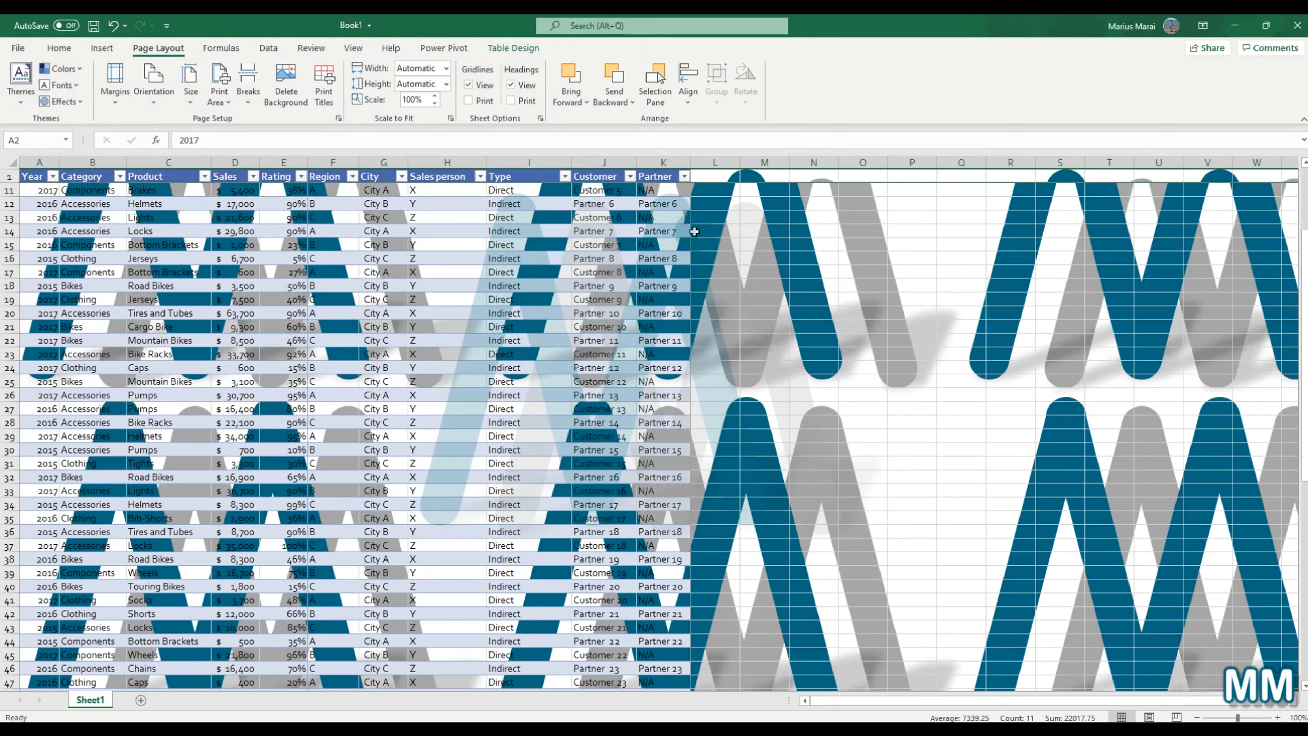
# Step: Page through the print preview to check whether the sheet background prints, and return to the worksheet
pyautogui.click(8, 48)
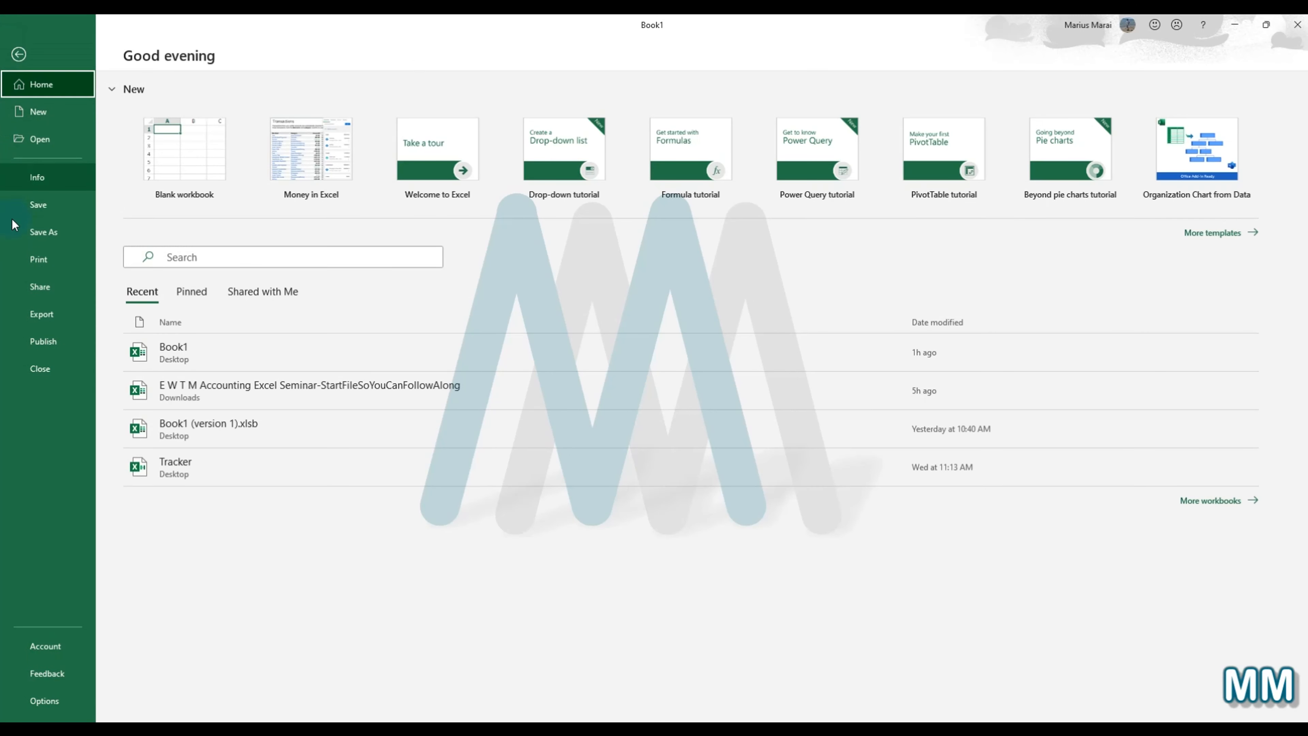
pyautogui.click(34, 264)
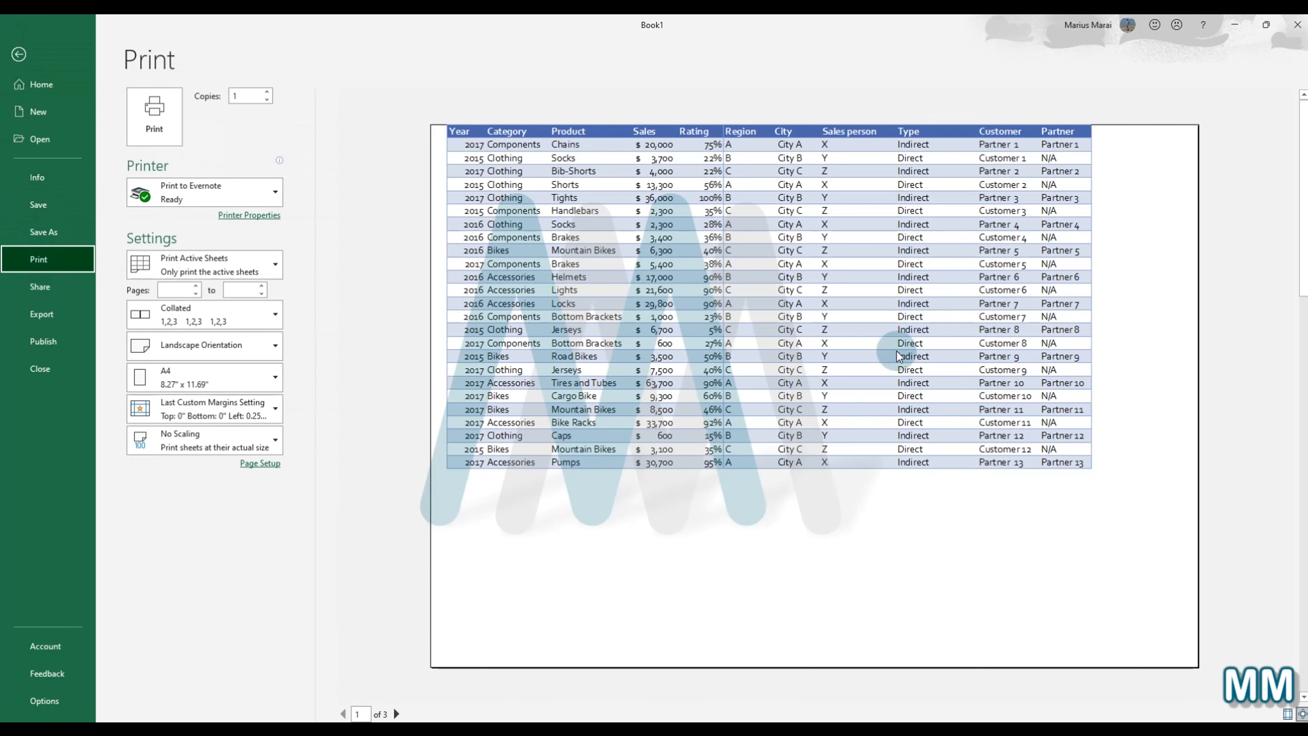
pyautogui.click(396, 713)
pyautogui.click(396, 713)
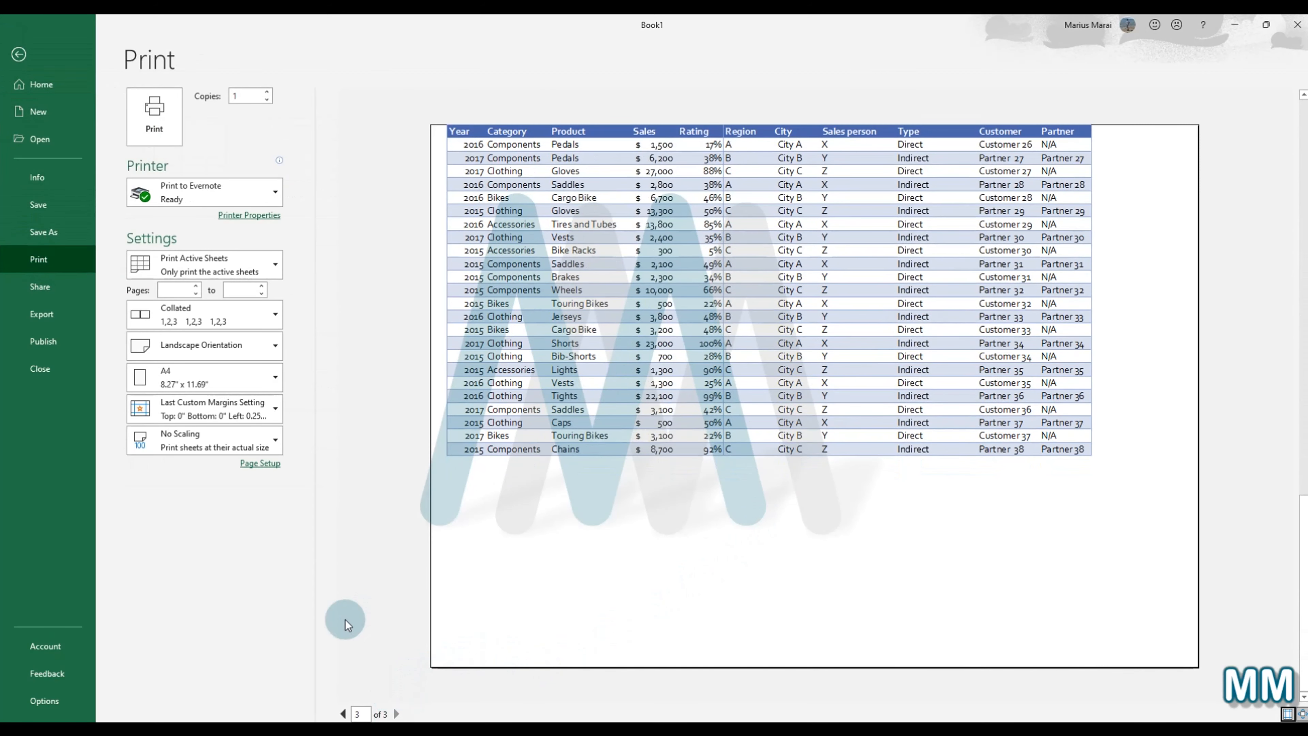
pyautogui.click(3, 84)
pyautogui.click(18, 54)
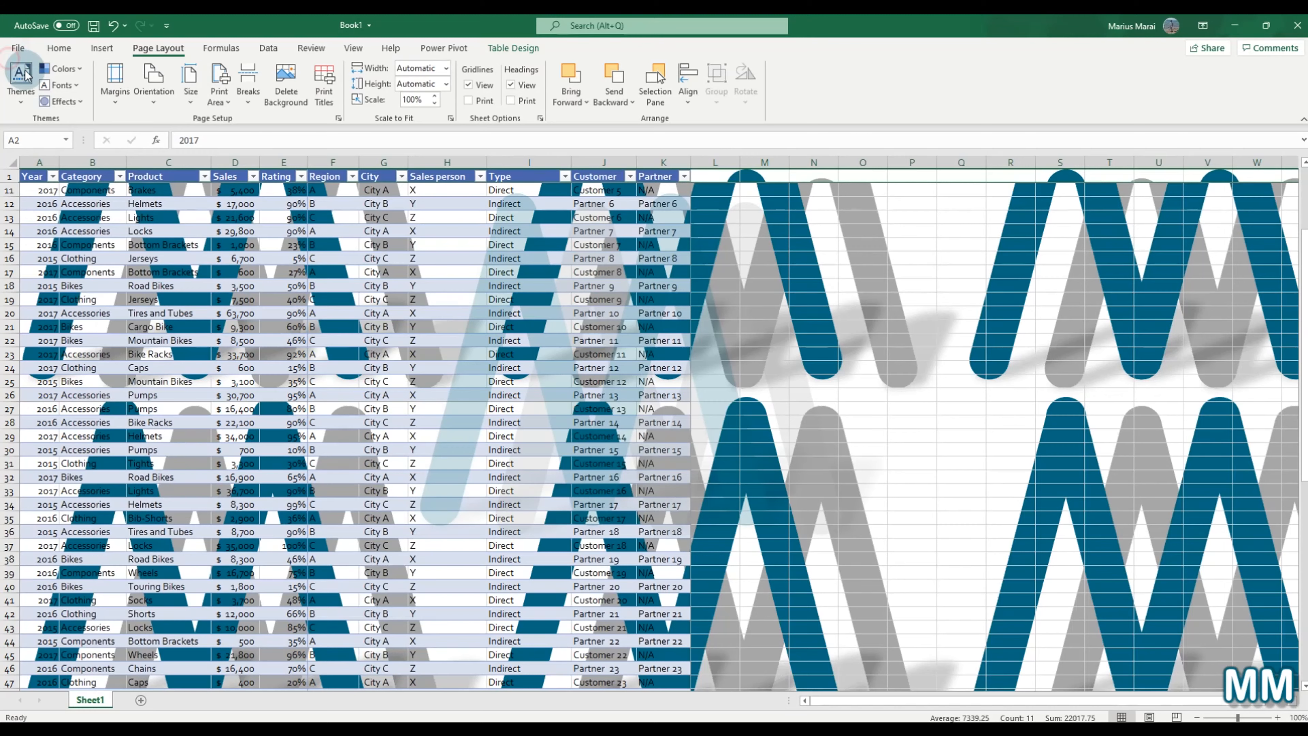
# Step: Delete the sheet background
pyautogui.click(836, 437)
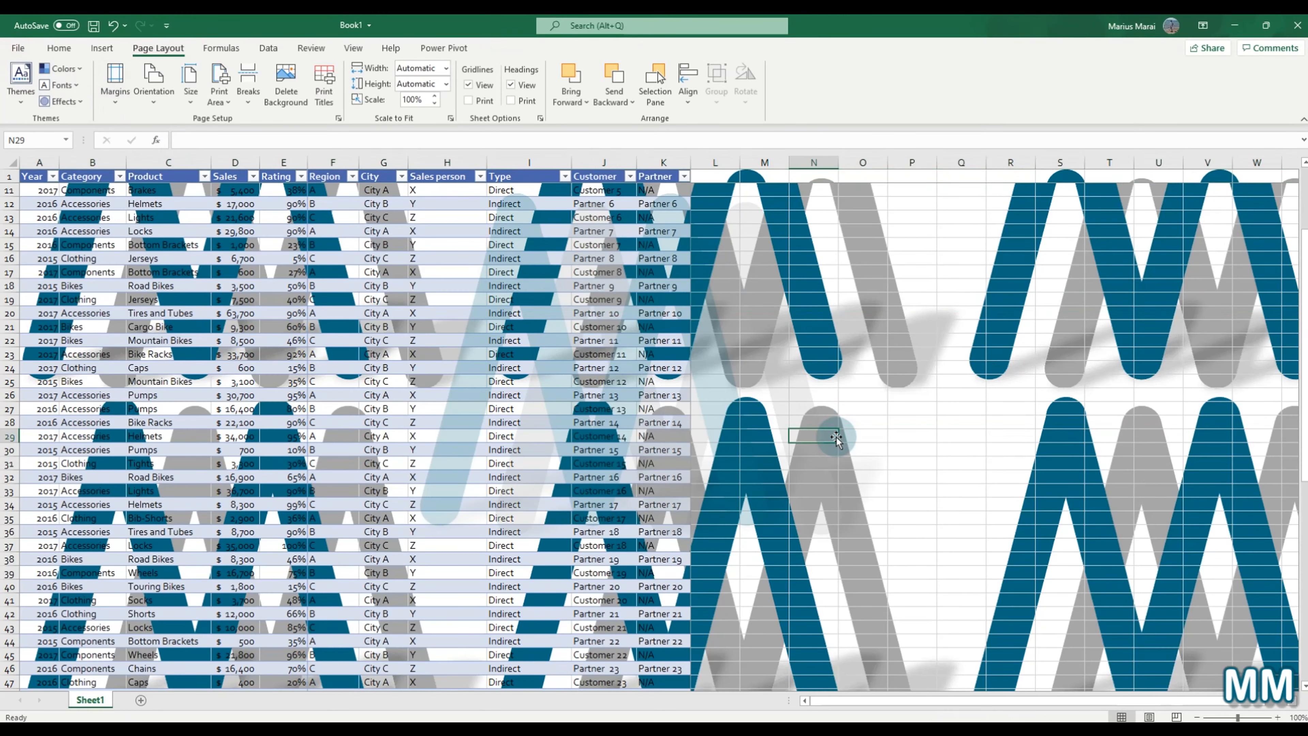
pyautogui.click(274, 79)
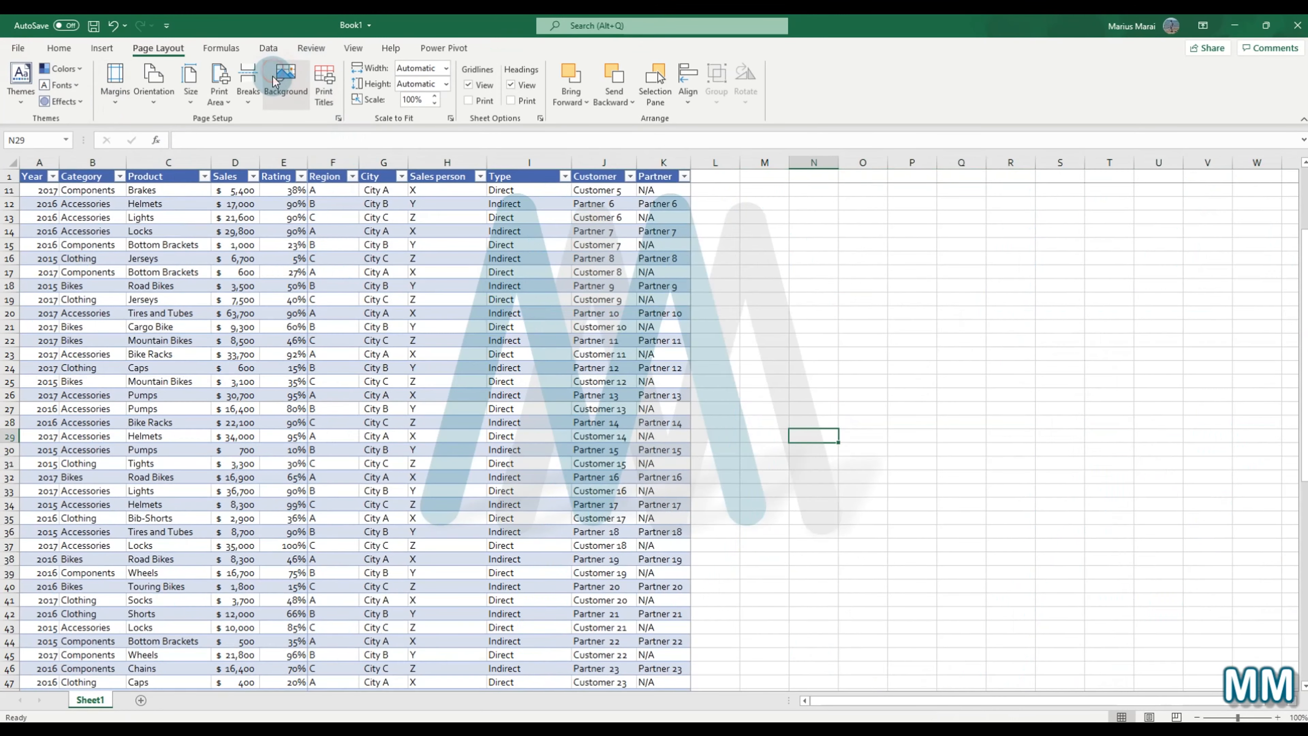
# Step: Insert the watermark logo picture from the Desktop as the sheet background again and remove it
pyautogui.click(275, 79)
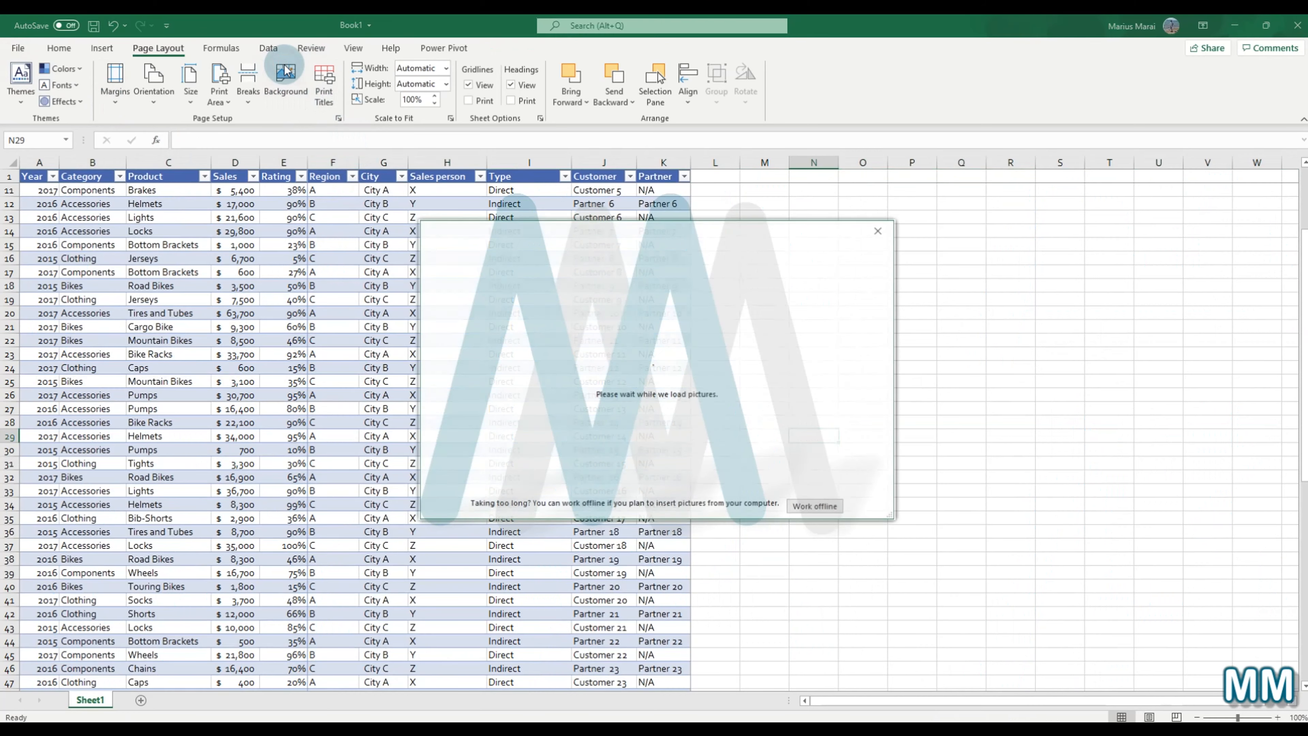
pyautogui.click(533, 301)
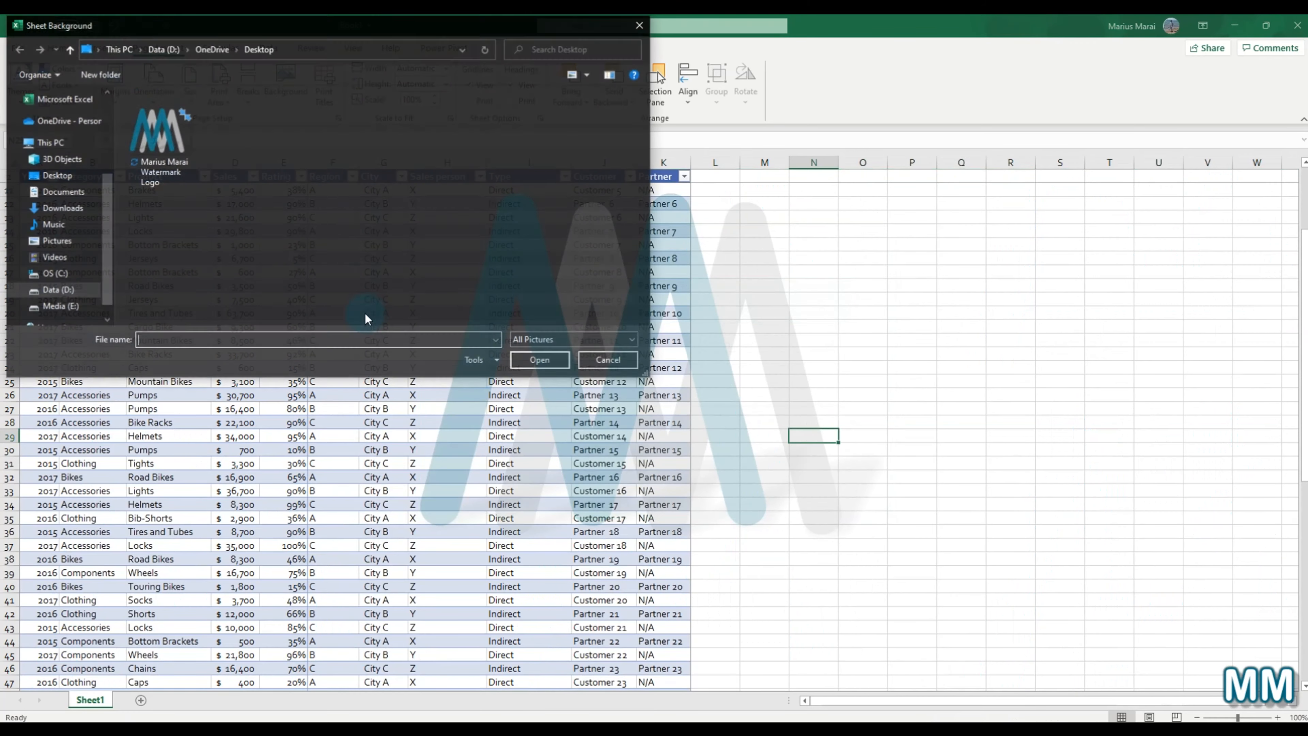
pyautogui.doubleClick(117, 111)
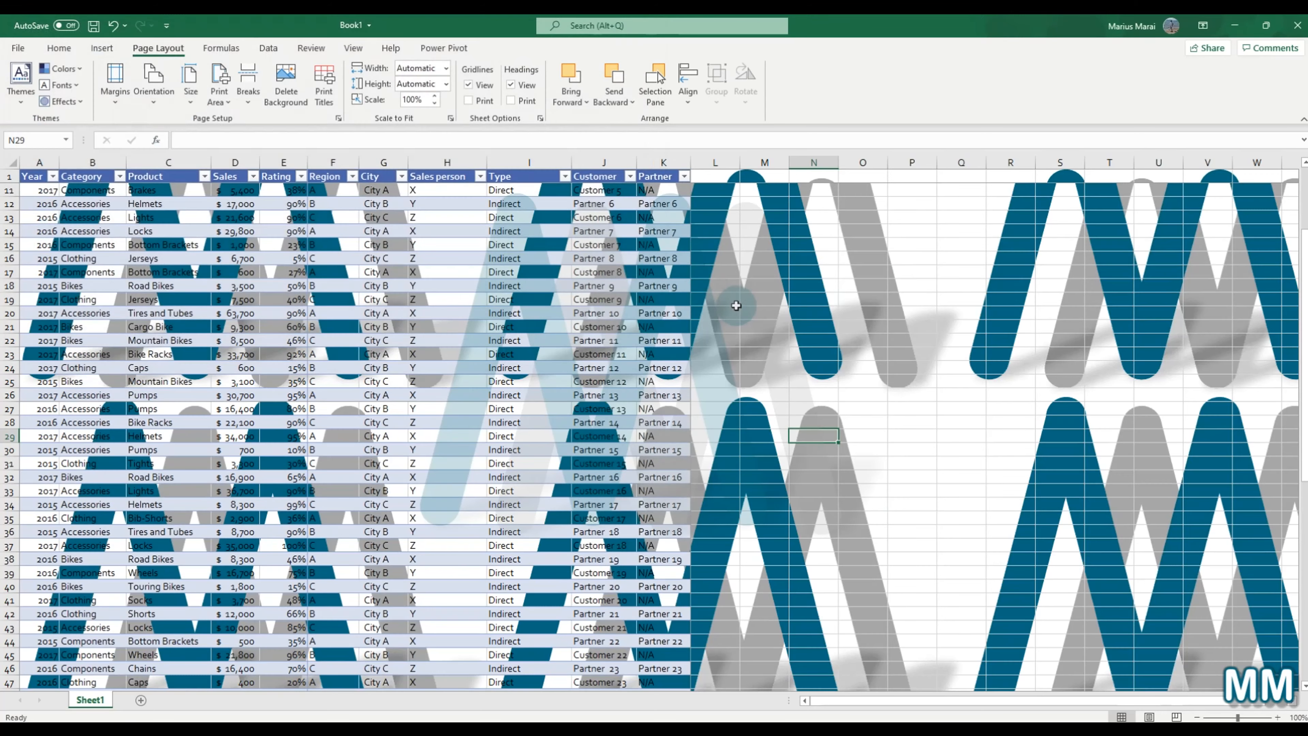
pyautogui.click(302, 75)
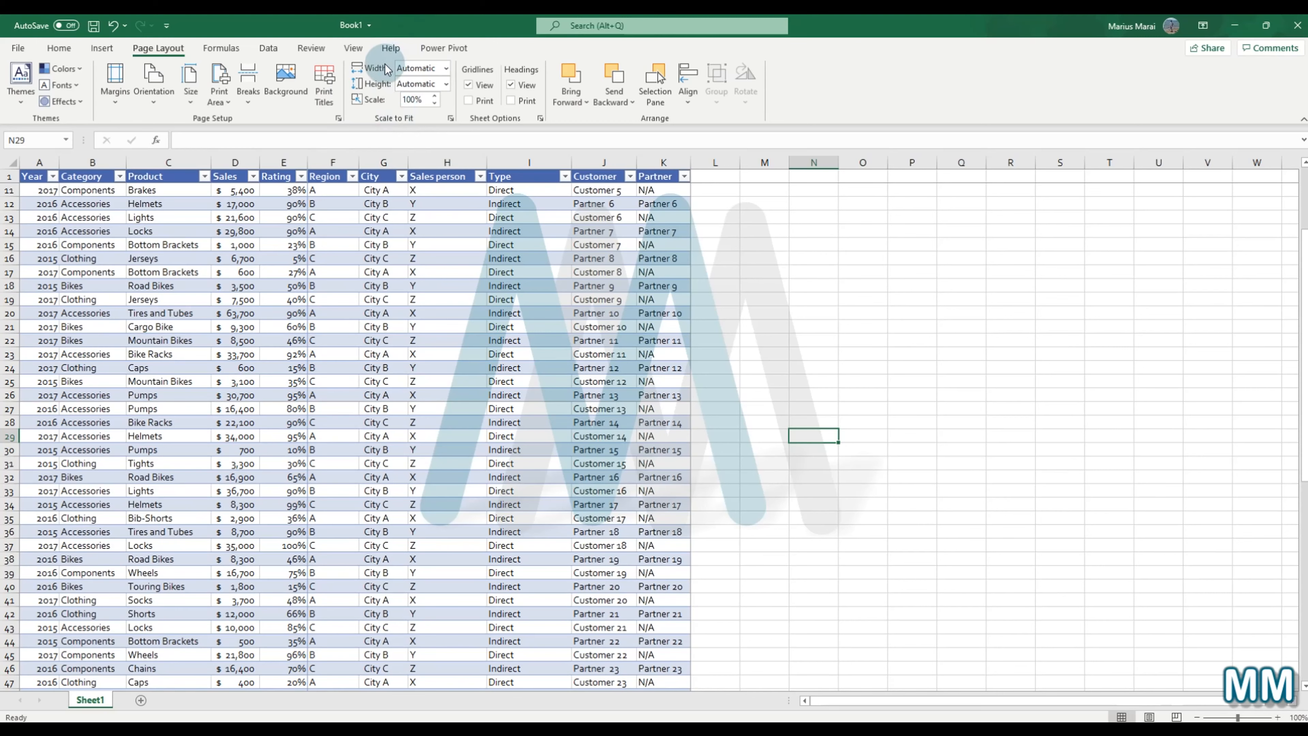
# Step: Scale the printout to fit 3 pages in width and 3 pages in height
pyautogui.click(446, 72)
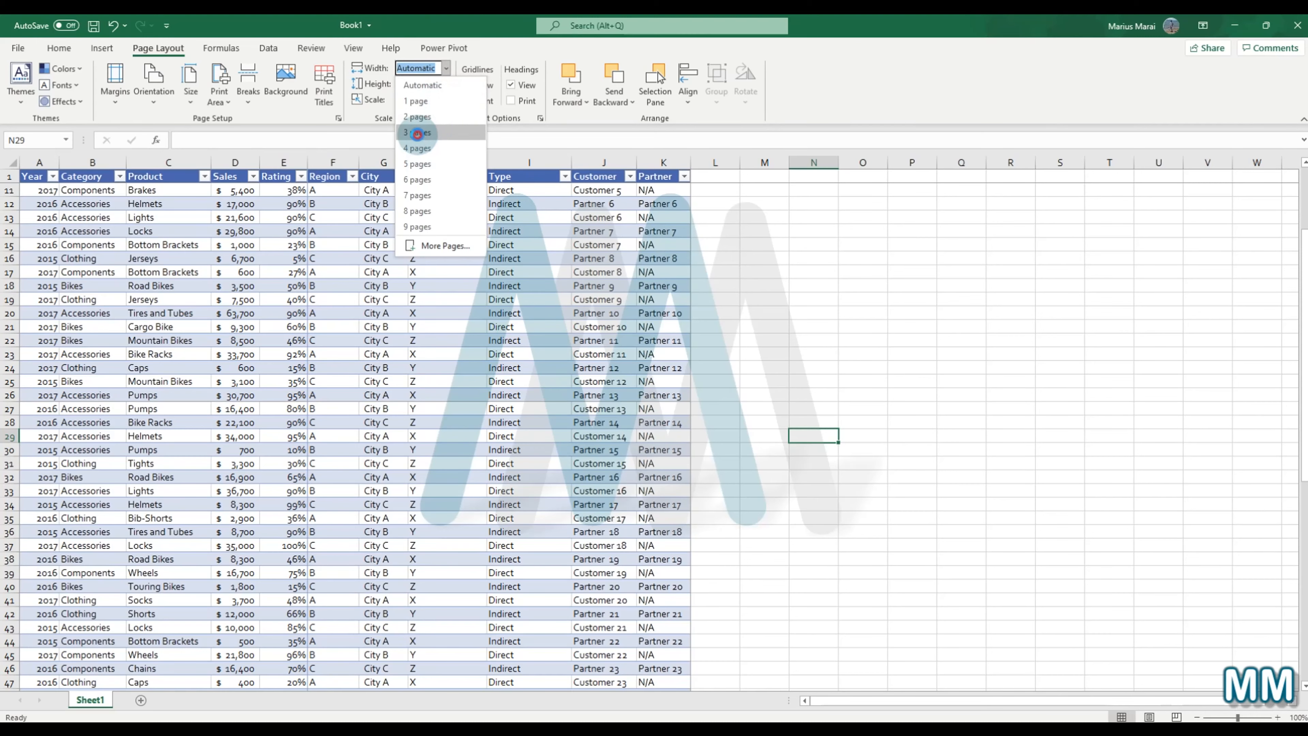
pyautogui.click(418, 133)
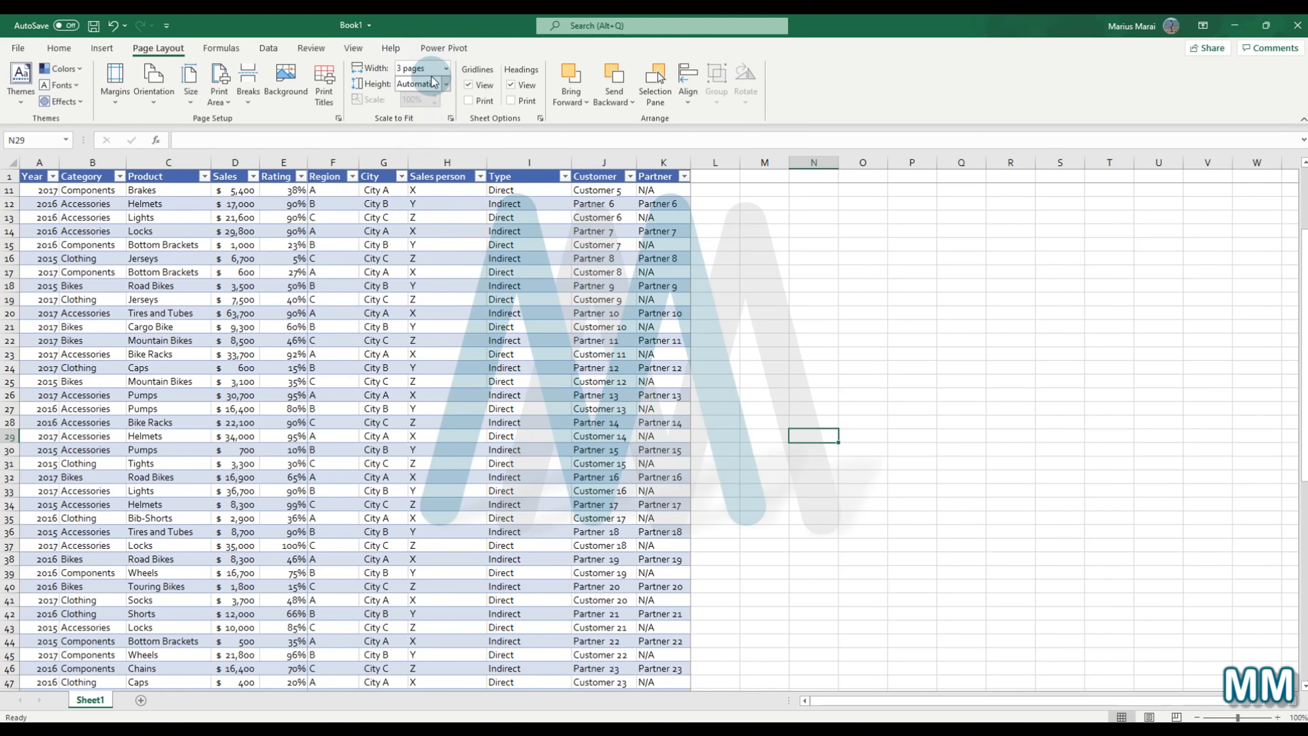
pyautogui.click(445, 85)
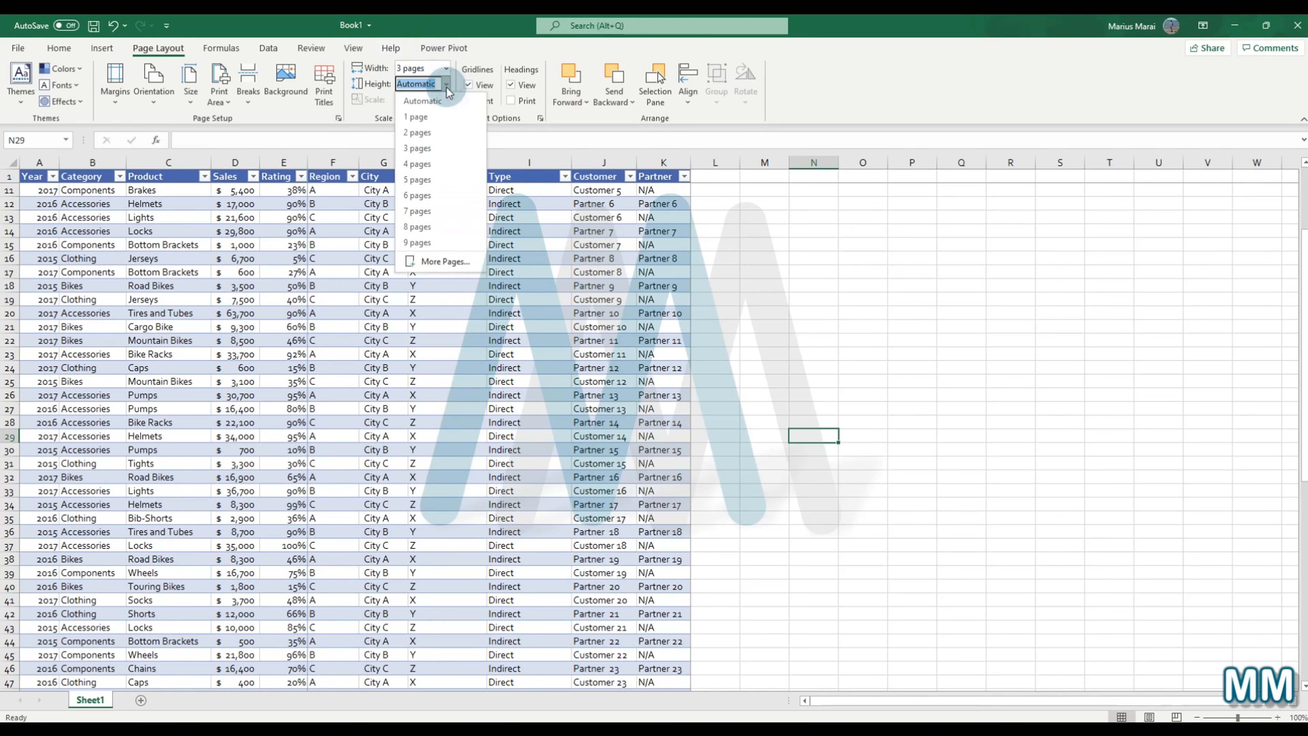
pyautogui.click(426, 143)
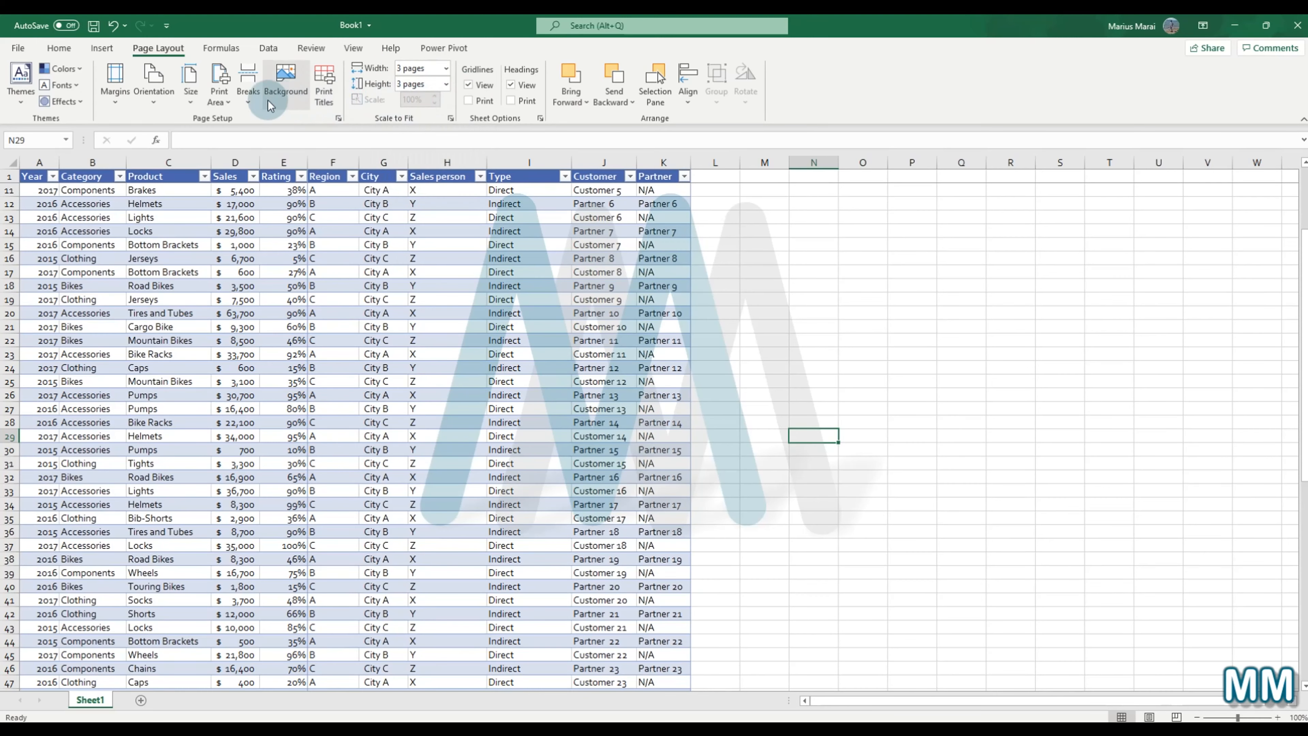
# Step: Try to insert a page break at cell N29 and examine how the table is divided in Page Break Preview
pyautogui.click(252, 99)
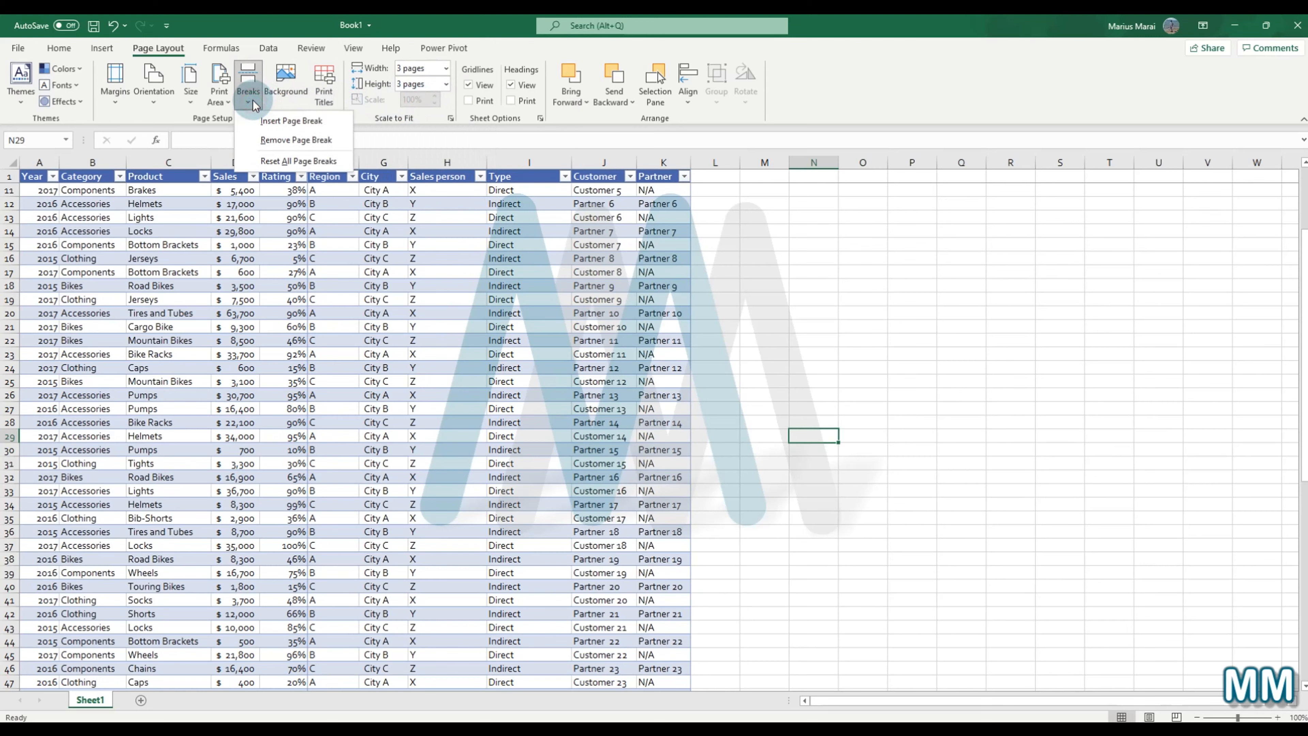
pyautogui.click(273, 122)
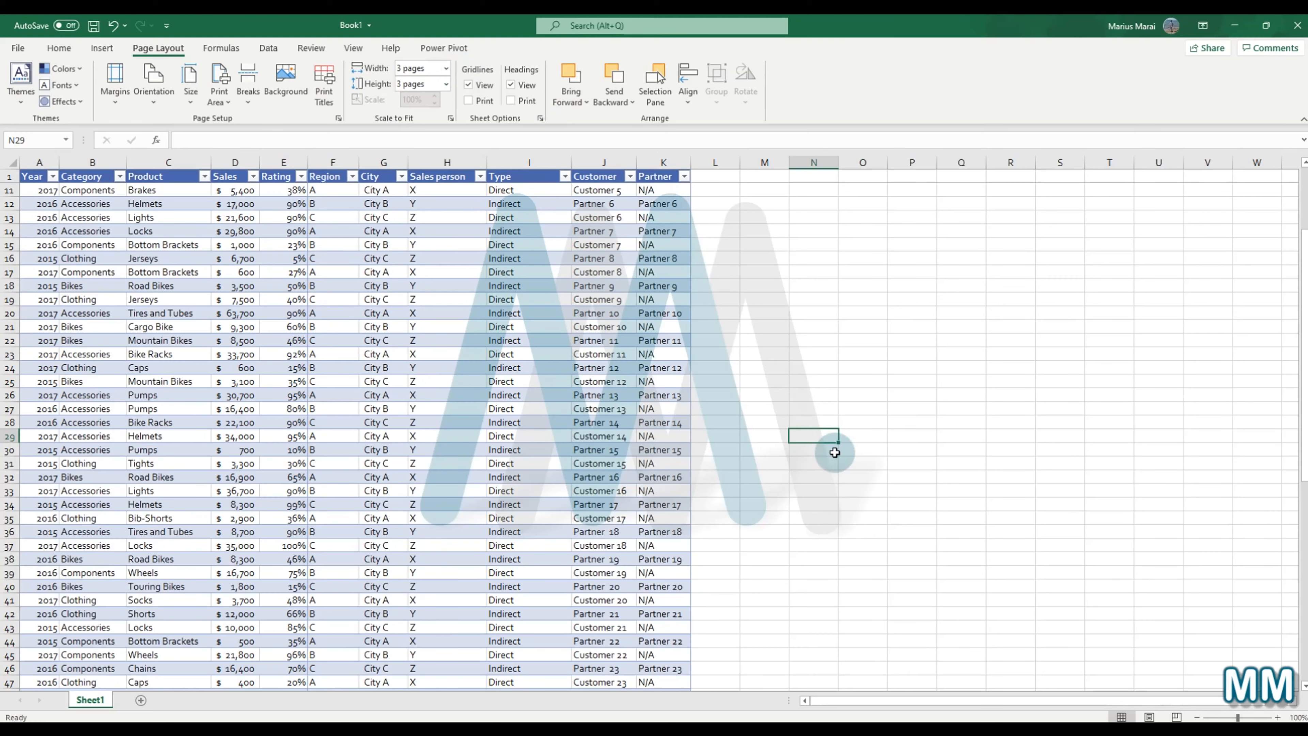
pyautogui.click(1177, 716)
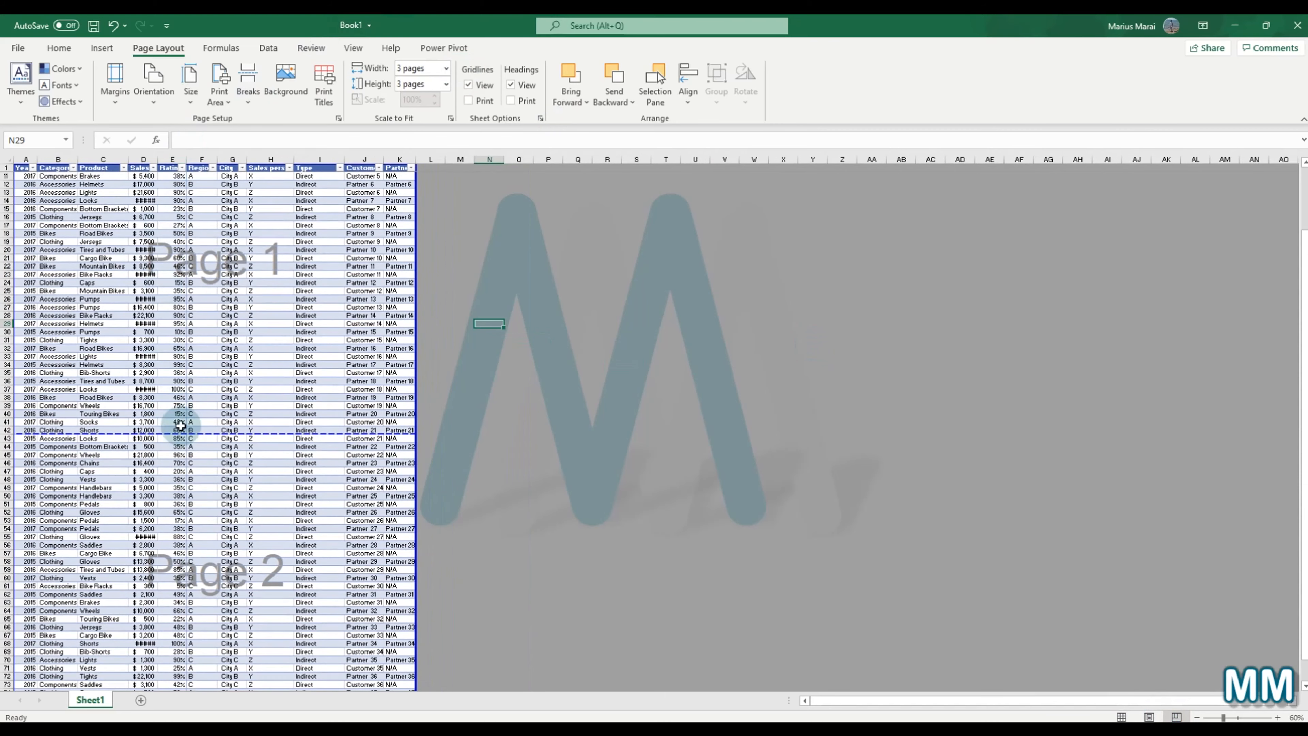
pyautogui.moveTo(200, 433); pyautogui.dragTo(198, 432)
pyautogui.scroll(-7, 236, 452)
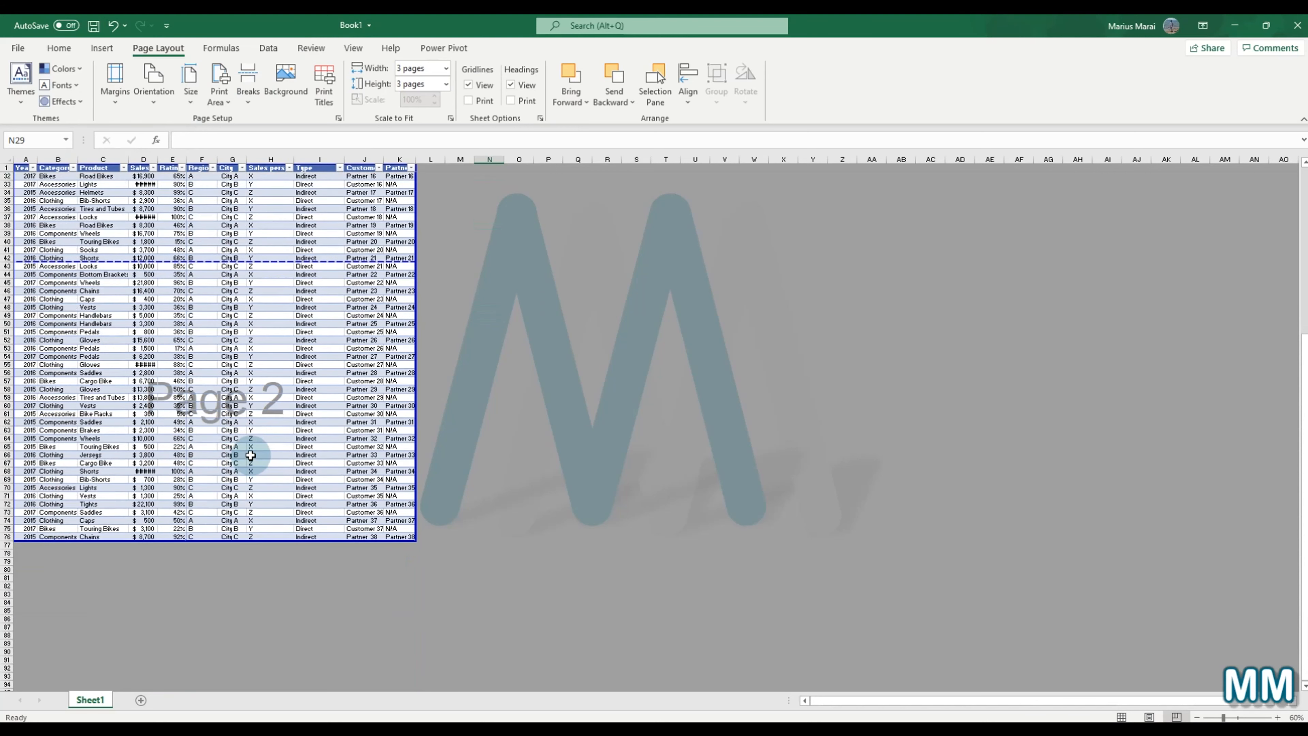
pyautogui.scroll(8, 250, 455)
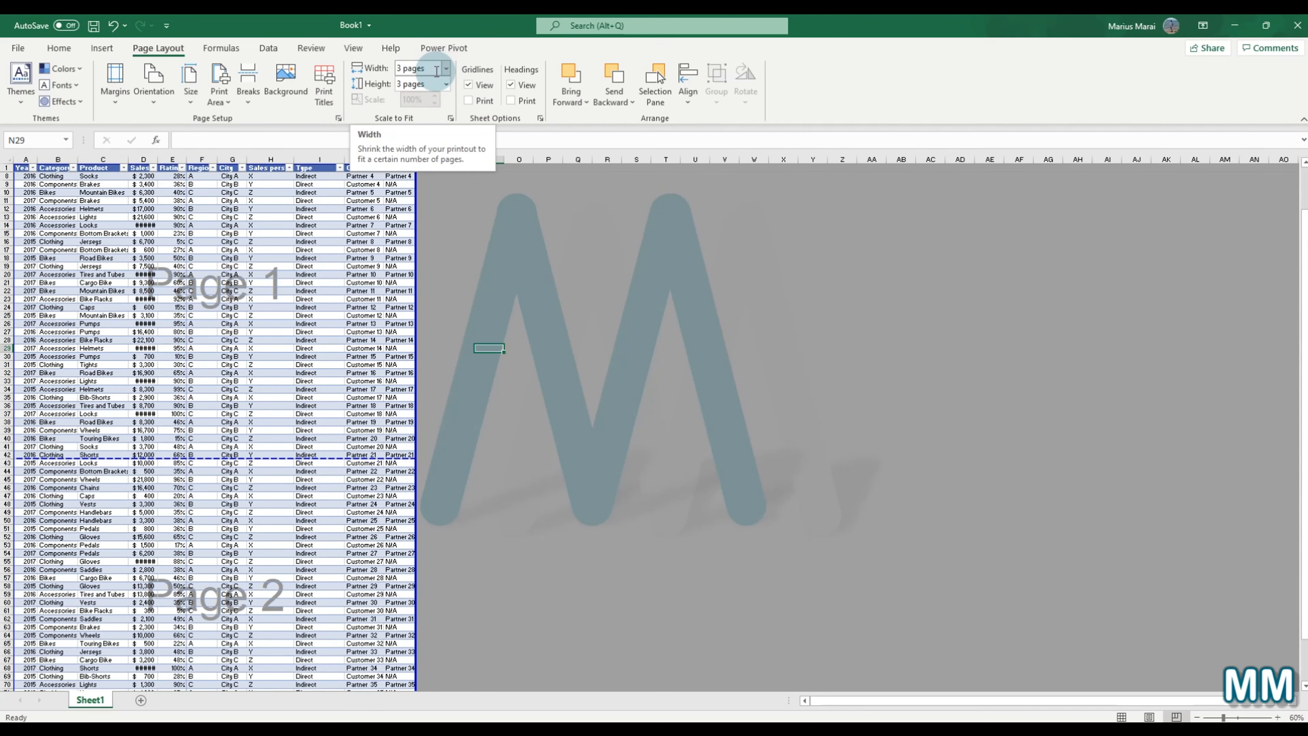
# Step: Return the sheet to Normal view and reset the Scale to Fit width and height to Automatic
pyautogui.click(1122, 717)
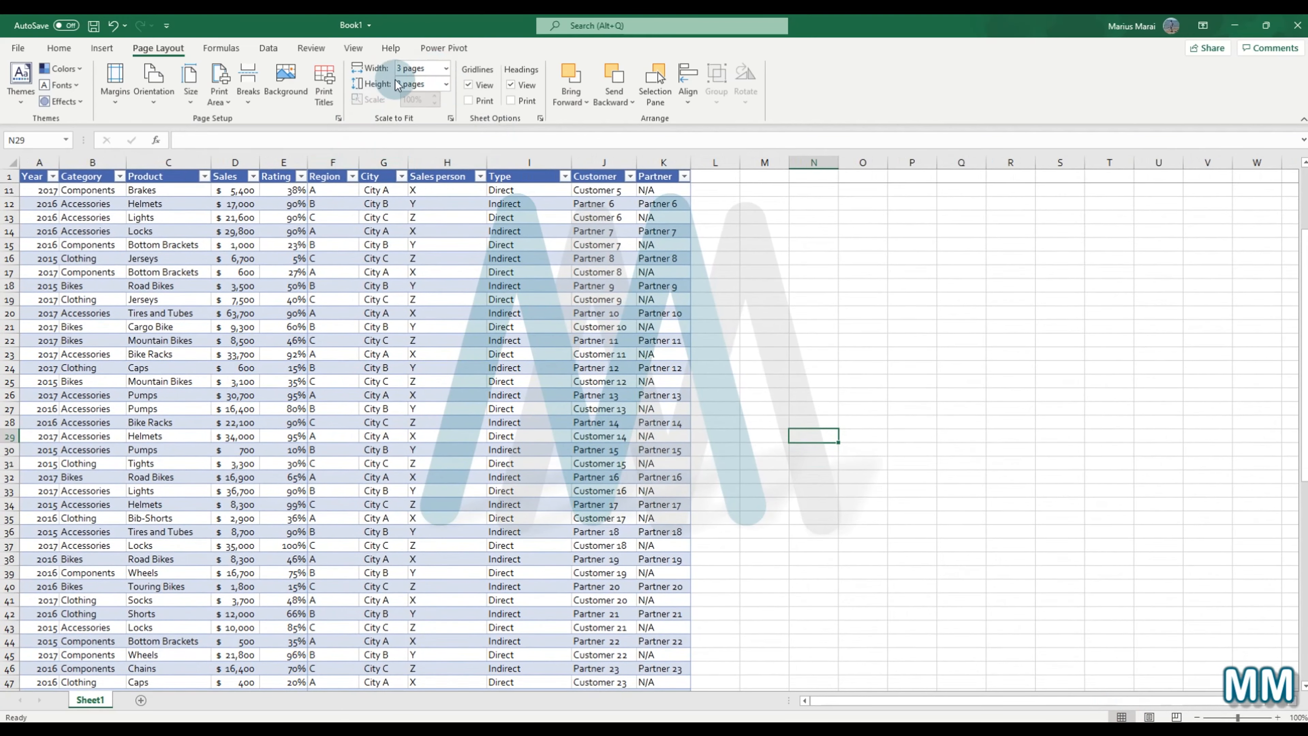
pyautogui.click(447, 66)
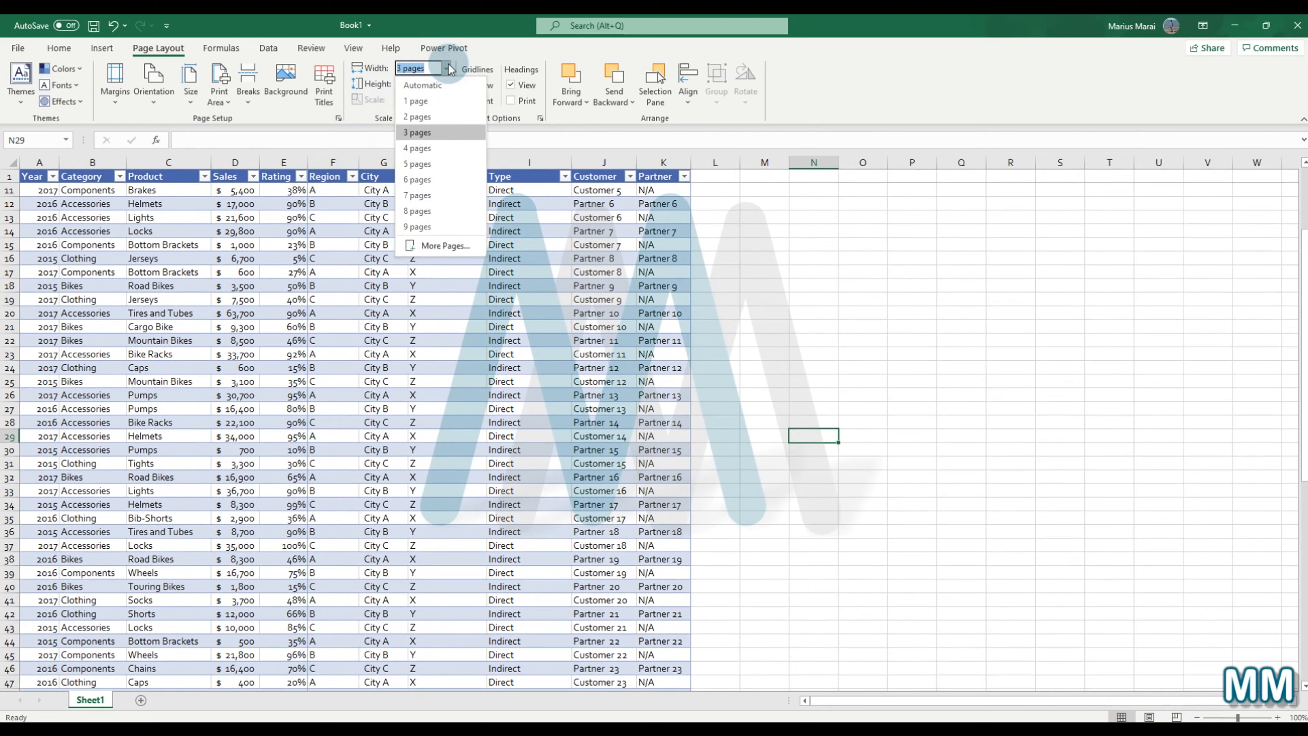
pyautogui.click(252, 102)
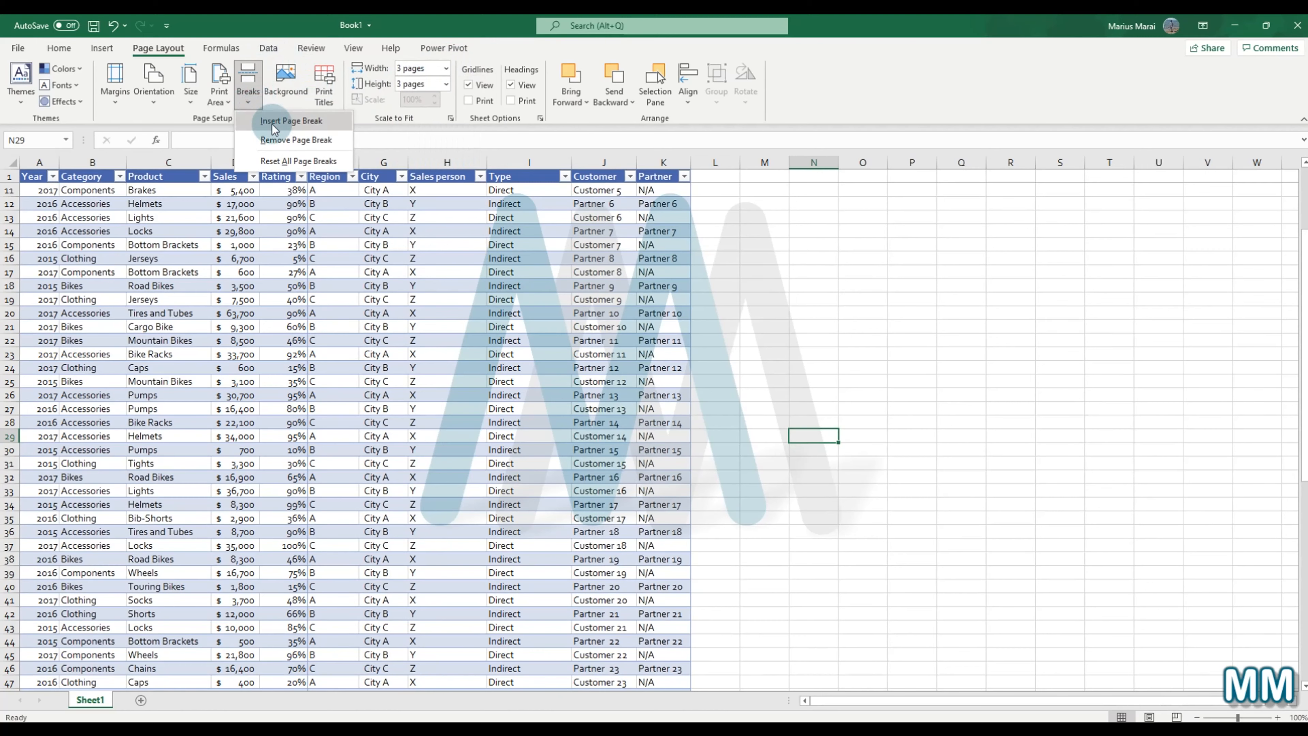
pyautogui.click(441, 67)
pyautogui.click(446, 68)
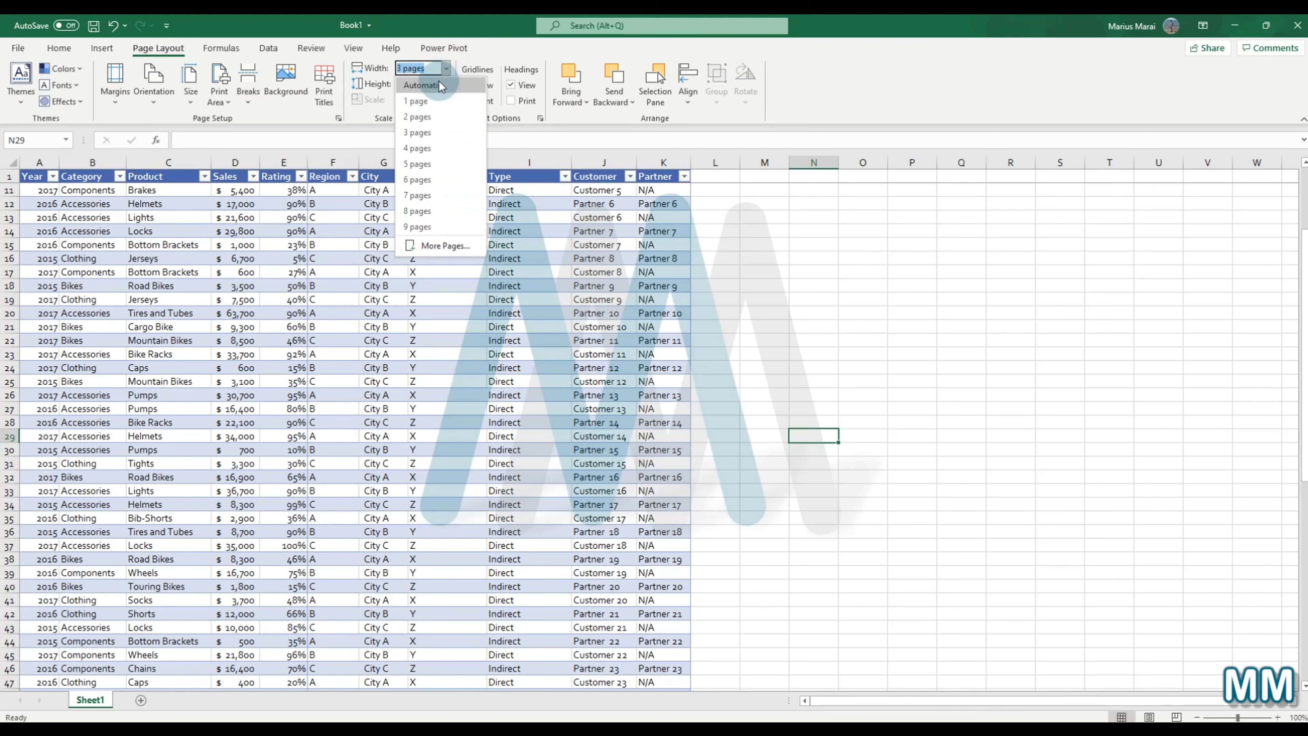
pyautogui.click(440, 85)
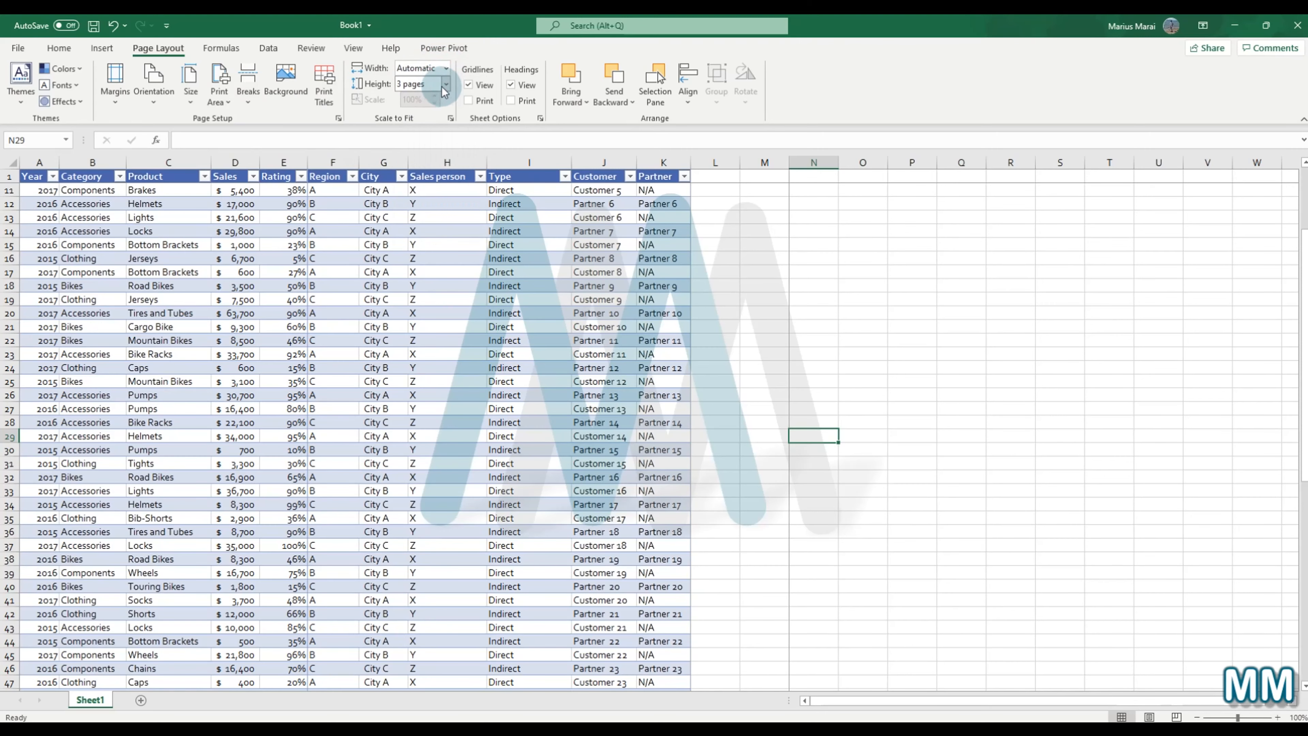
pyautogui.click(445, 86)
pyautogui.click(409, 97)
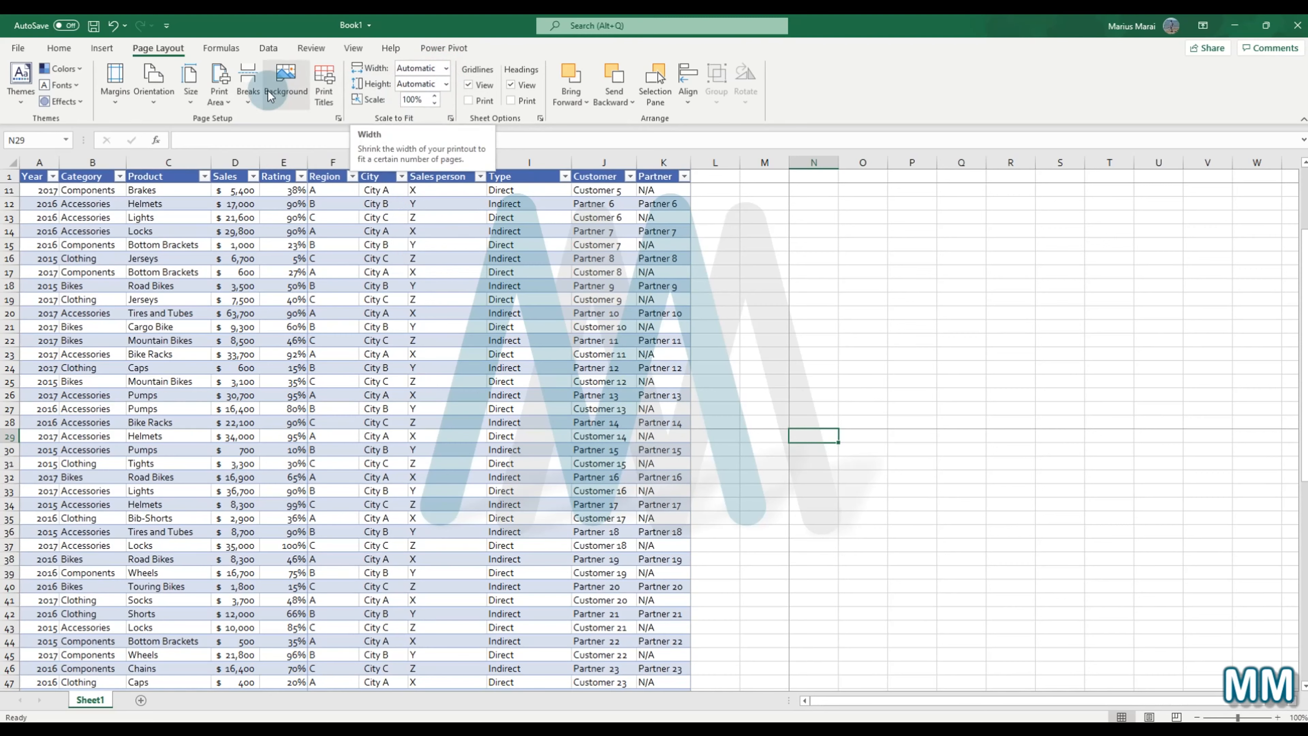
# Step: Scale the printout to 1 page in width, and change it to 2 pages in width and 2 pages in height
pyautogui.click(250, 105)
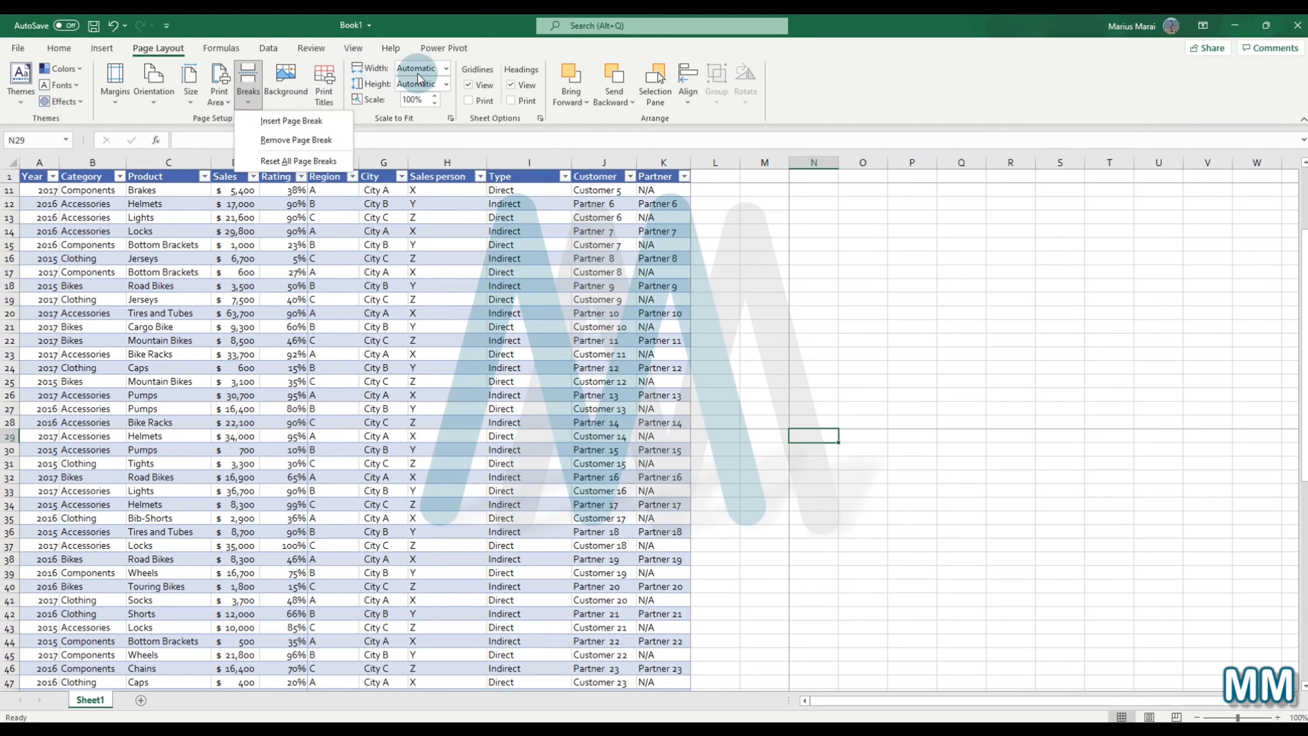
pyautogui.click(448, 71)
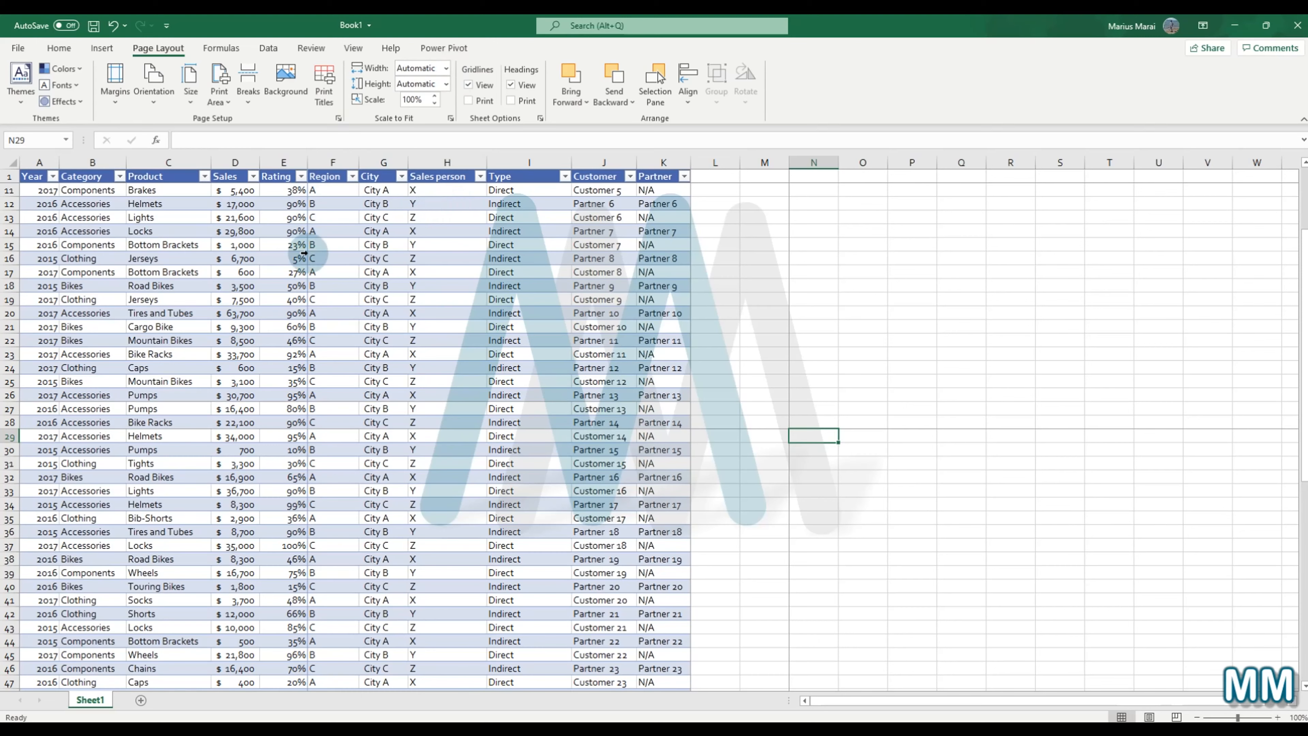
pyautogui.click(440, 65)
pyautogui.click(446, 67)
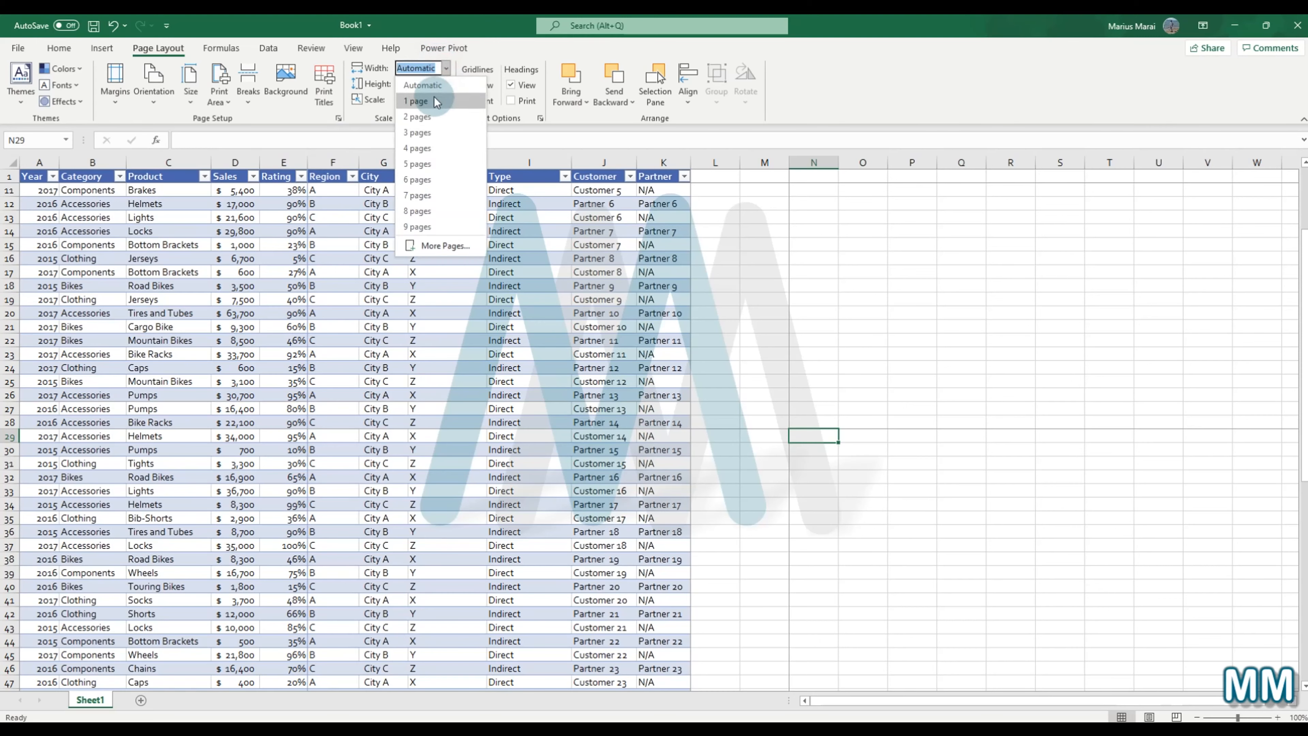
pyautogui.click(437, 102)
pyautogui.click(445, 67)
pyautogui.click(423, 102)
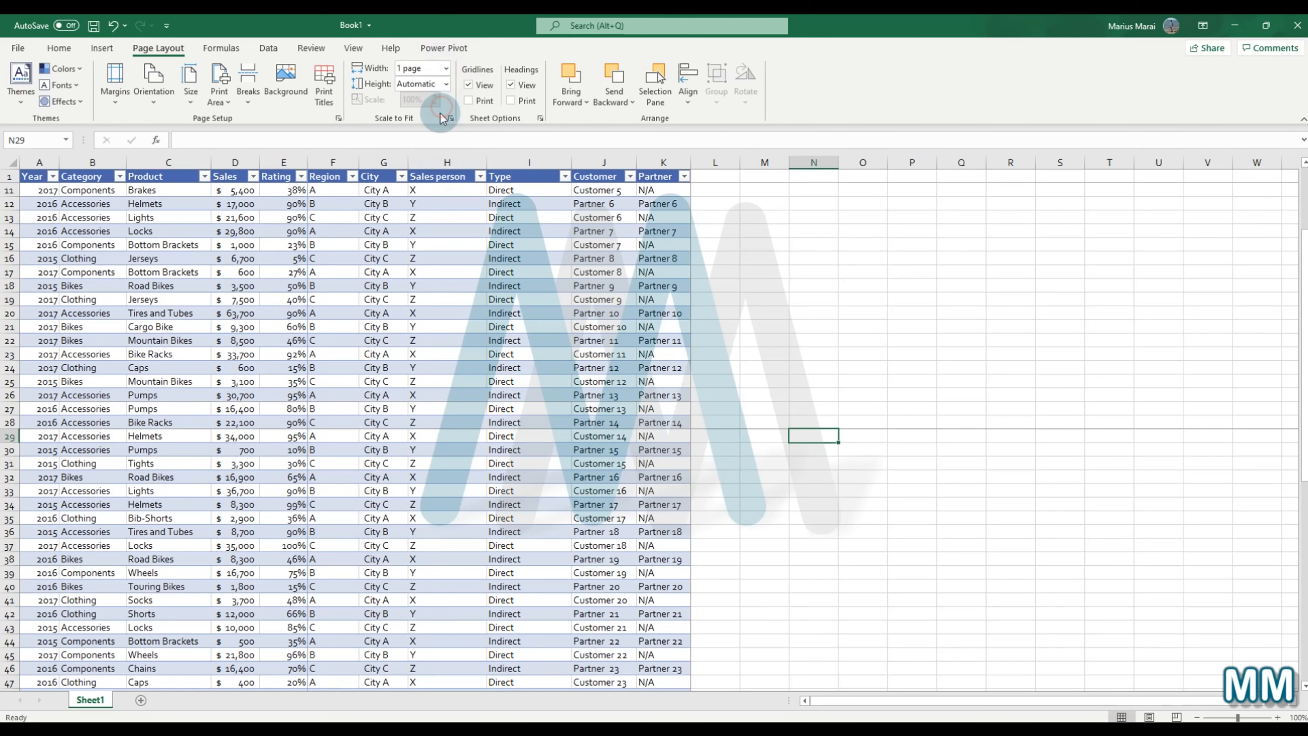
pyautogui.click(446, 68)
pyautogui.click(446, 120)
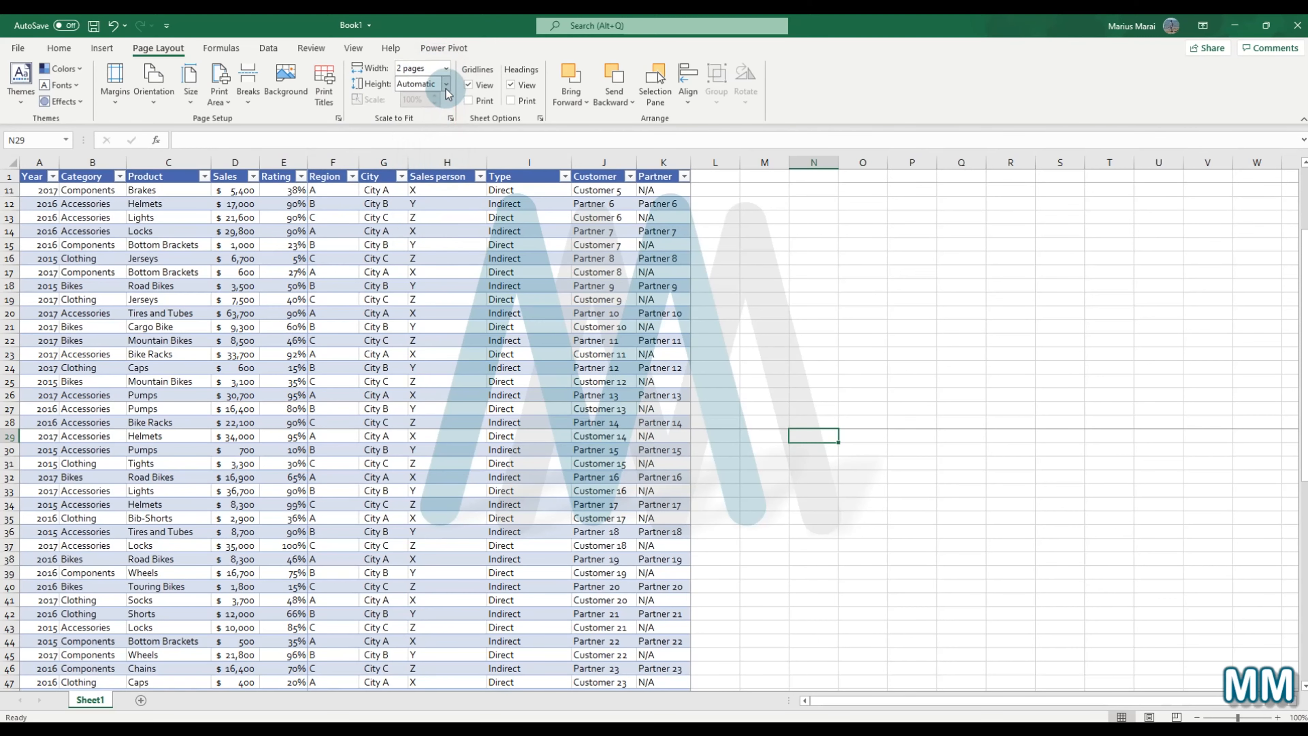
pyautogui.click(446, 84)
pyautogui.click(422, 136)
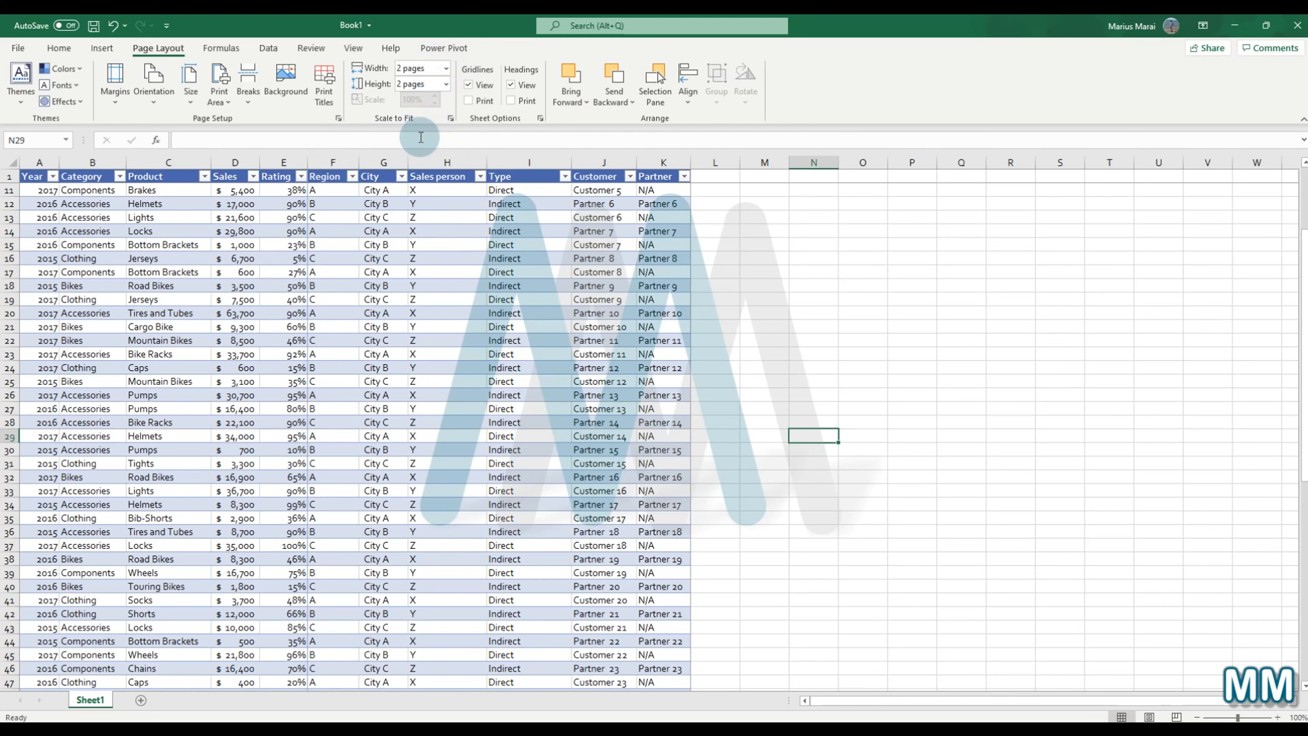
pyautogui.click(442, 177)
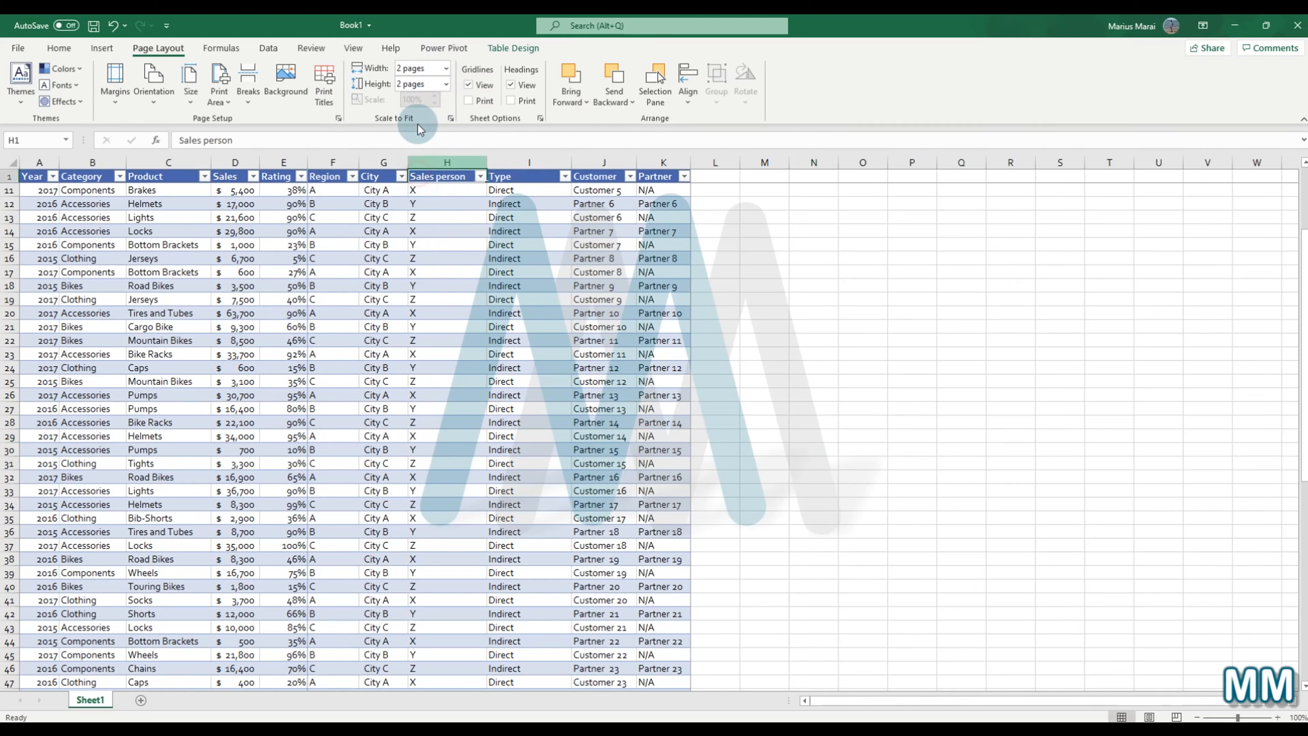
# Step: Set the printout's width and height scaling back to Automatic
pyautogui.click(446, 69)
pyautogui.click(428, 88)
pyautogui.click(446, 88)
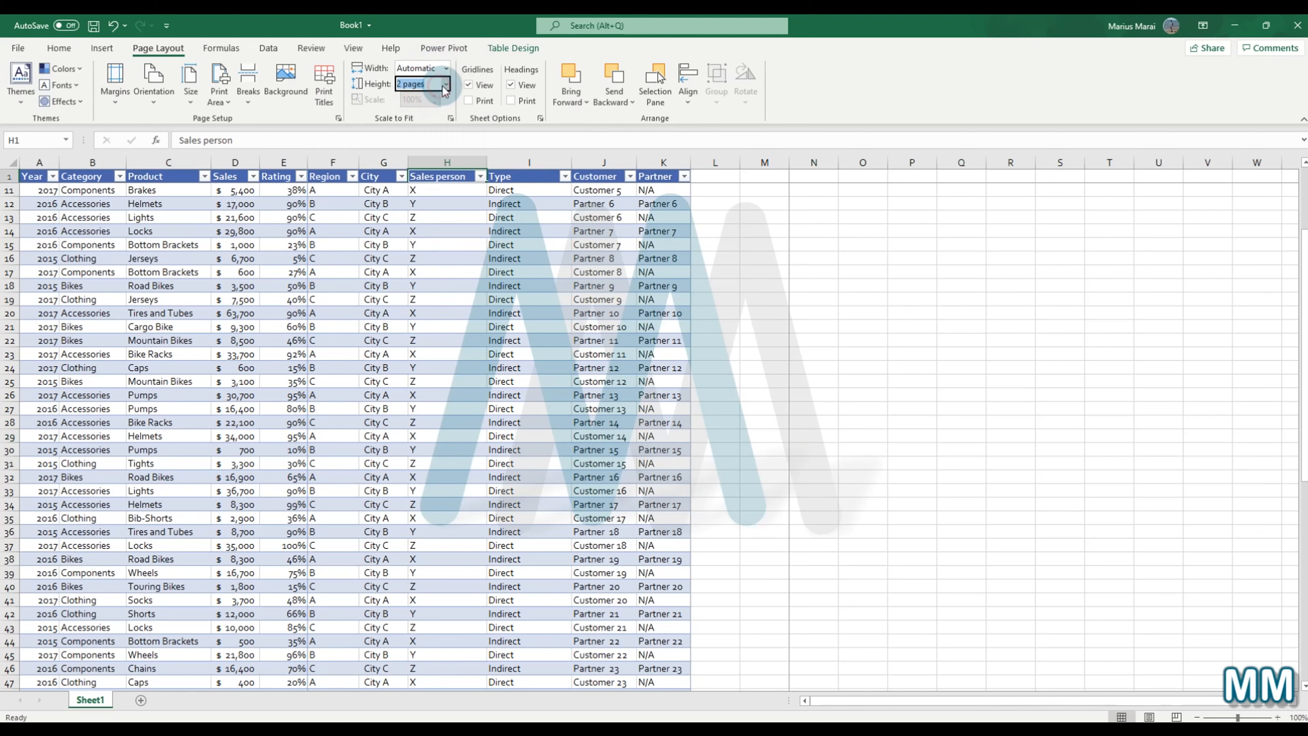
pyautogui.click(415, 102)
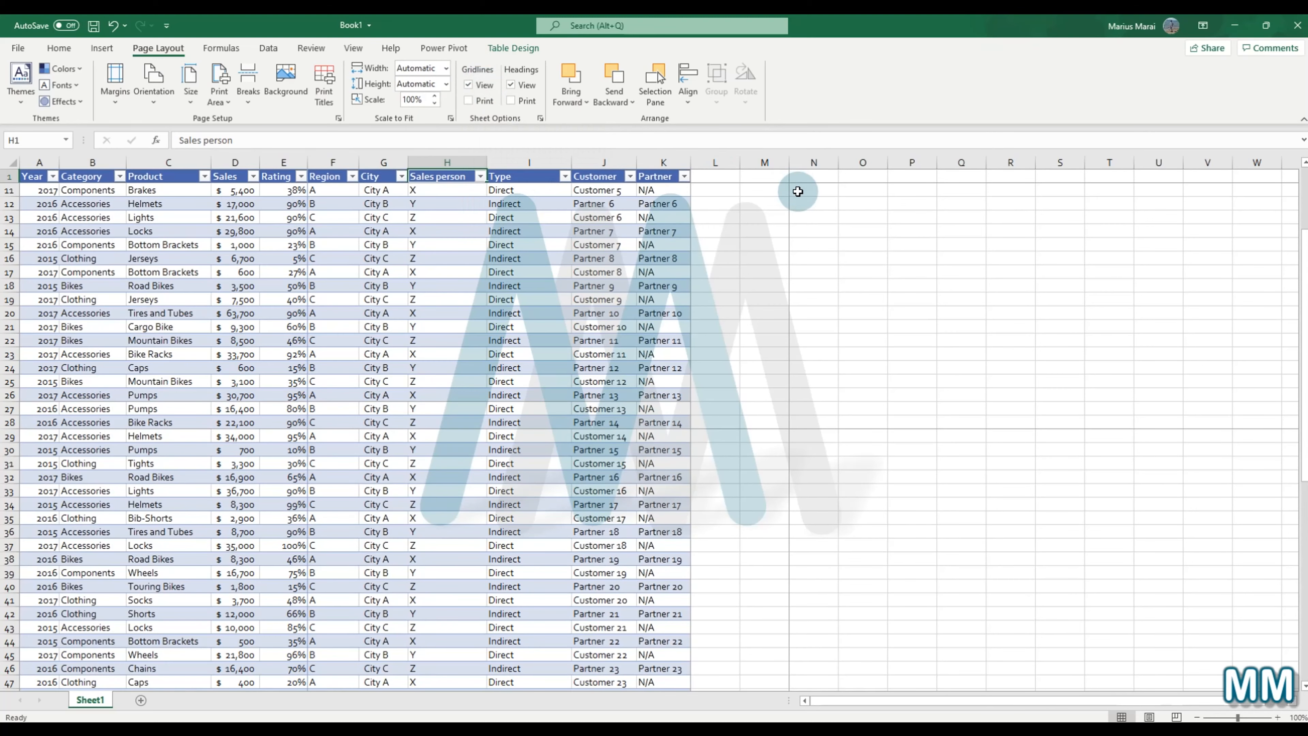
# Step: Hide the worksheet gridlines, compare the empty cells by selecting N12:Q25, and show the gridlines again
pyautogui.moveTo(765, 189); pyautogui.dragTo(912, 367)
pyautogui.click(468, 84)
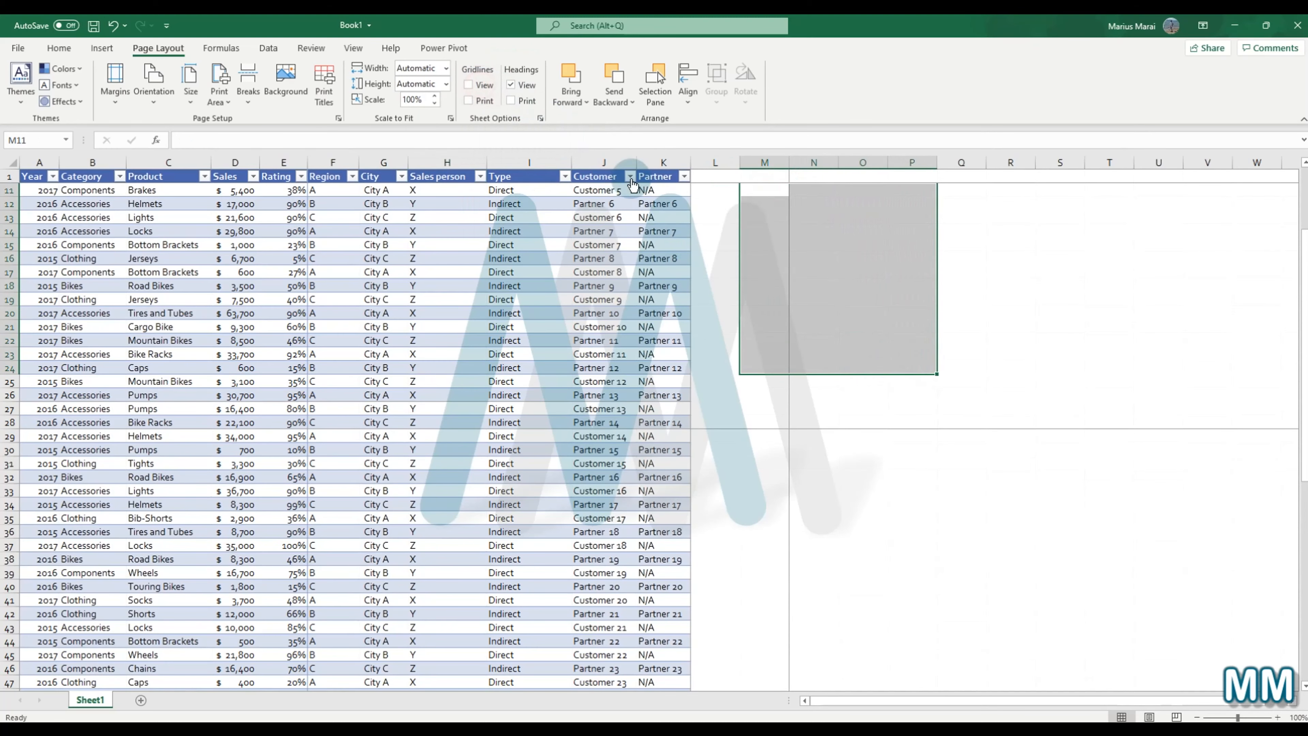
pyautogui.click(796, 286)
pyautogui.moveTo(813, 204); pyautogui.dragTo(968, 384)
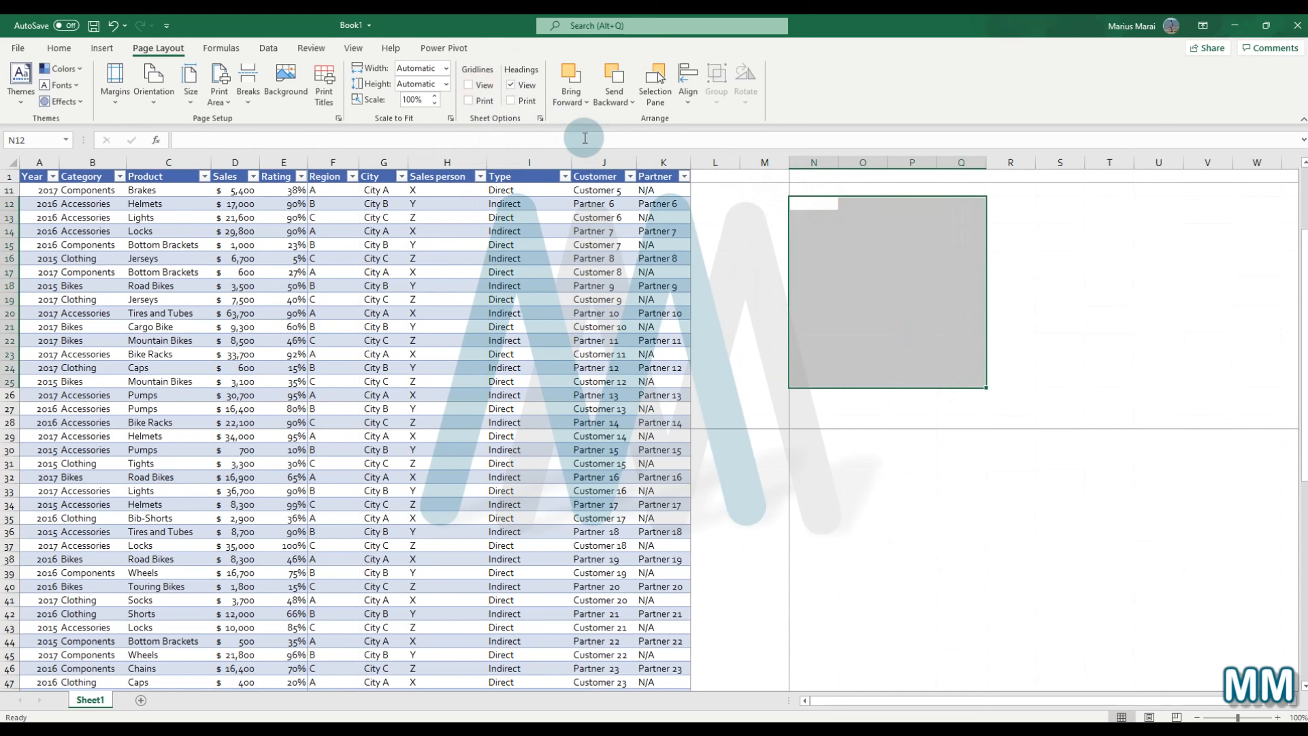
pyautogui.click(469, 85)
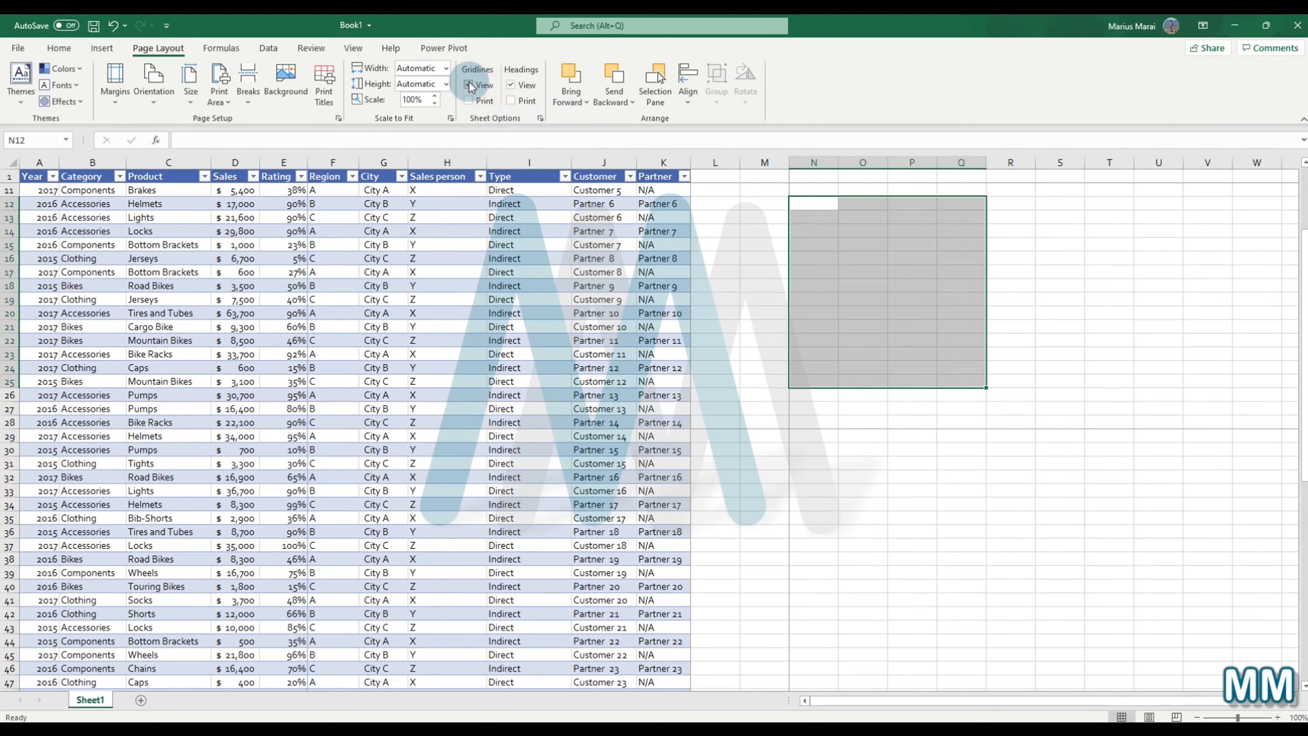
pyautogui.click(949, 257)
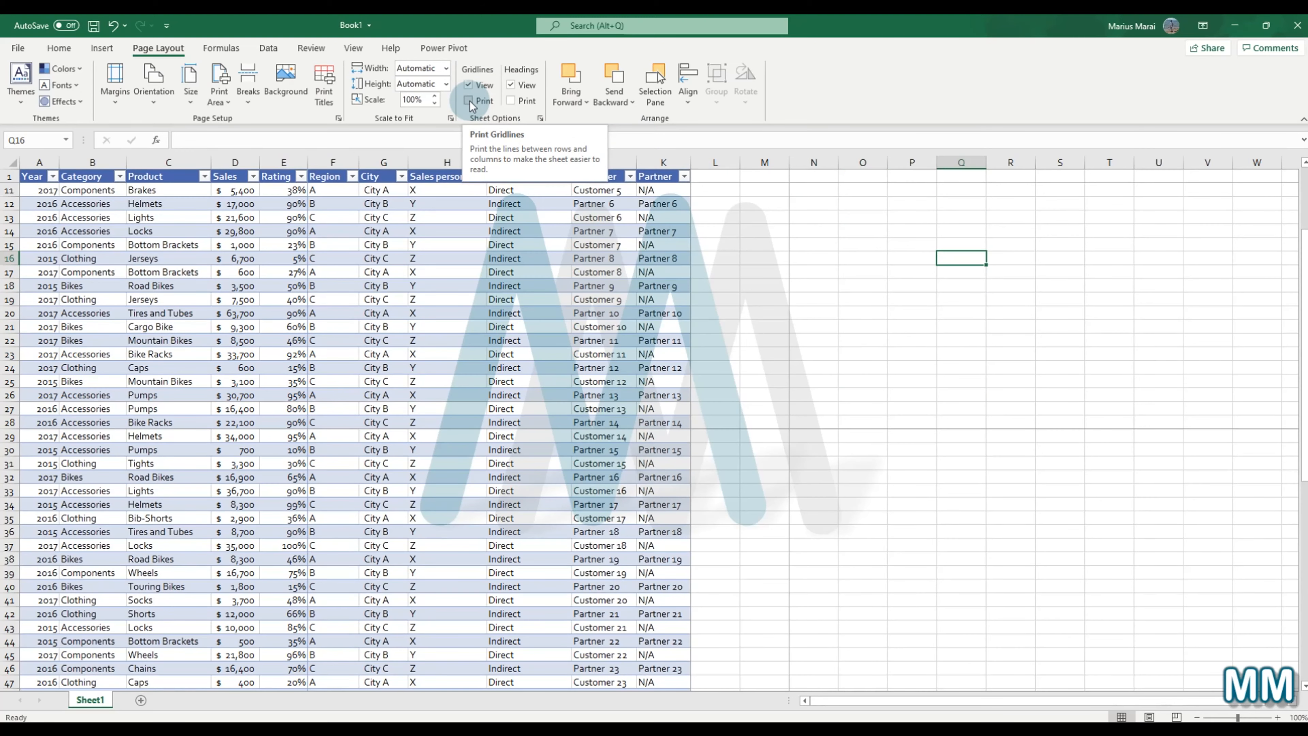
# Step: Examine the print preview with gridline printing turned off and return to the worksheet
pyautogui.click(14, 49)
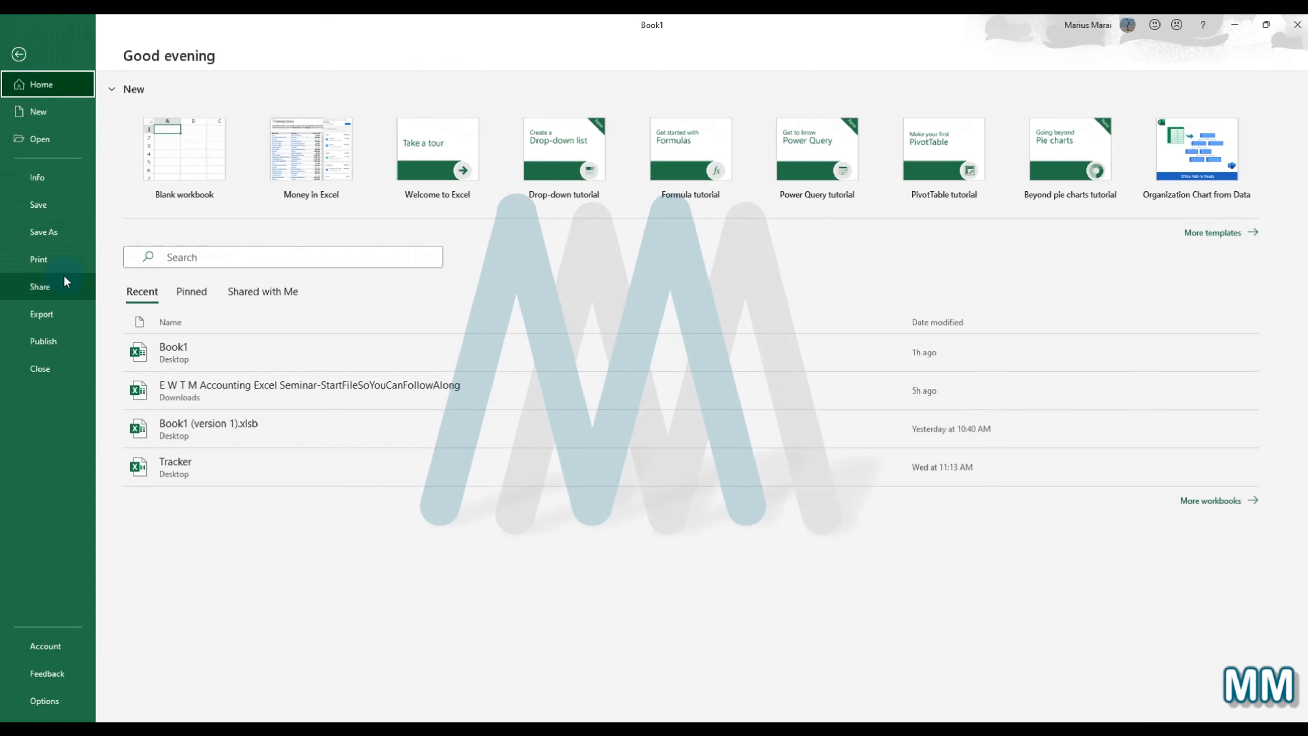
pyautogui.click(60, 260)
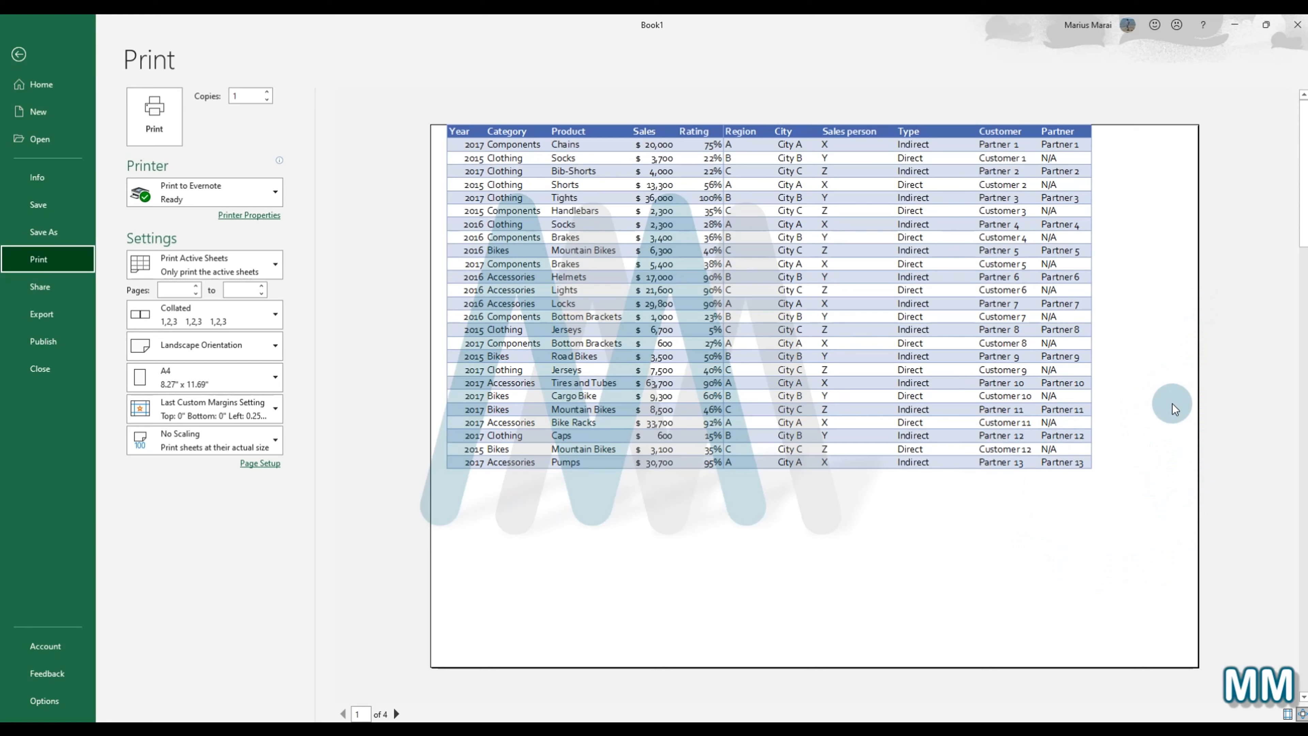
pyautogui.click(18, 54)
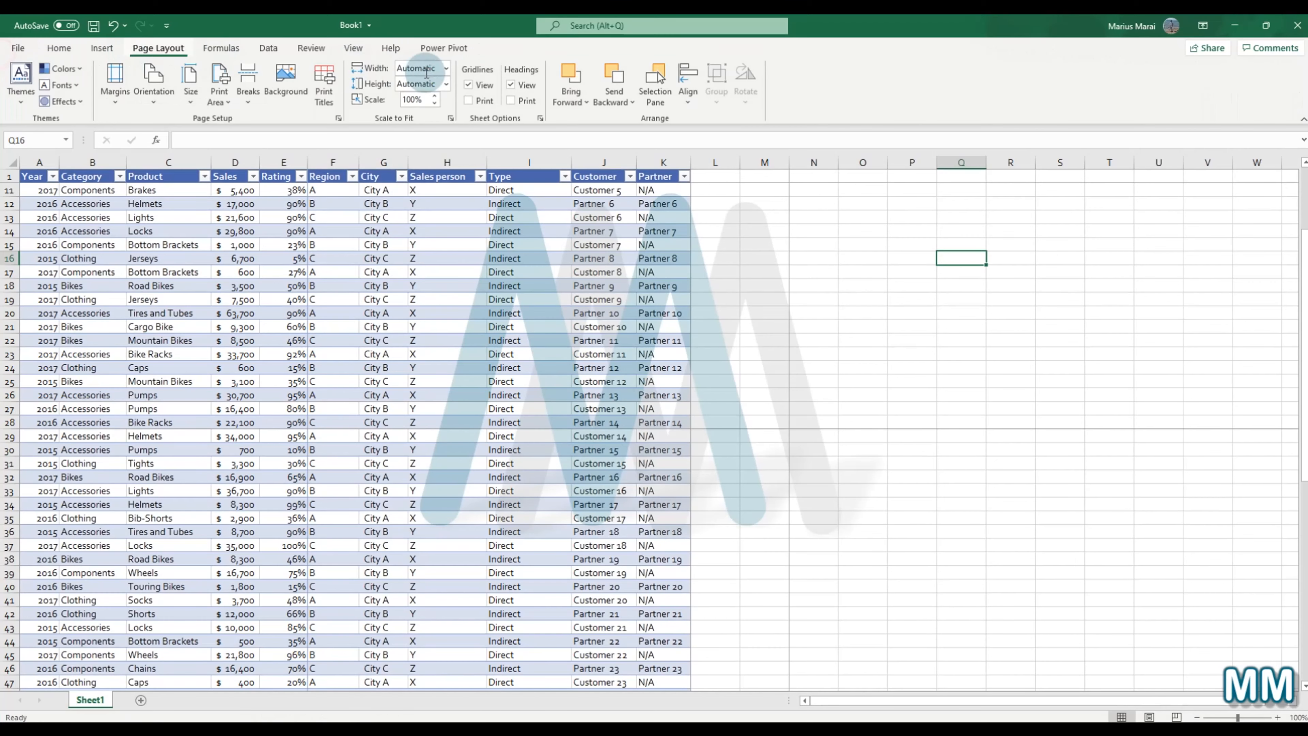
# Step: Enable gridline printing to examine its effect in the print preview, and disable it again
pyautogui.click(483, 98)
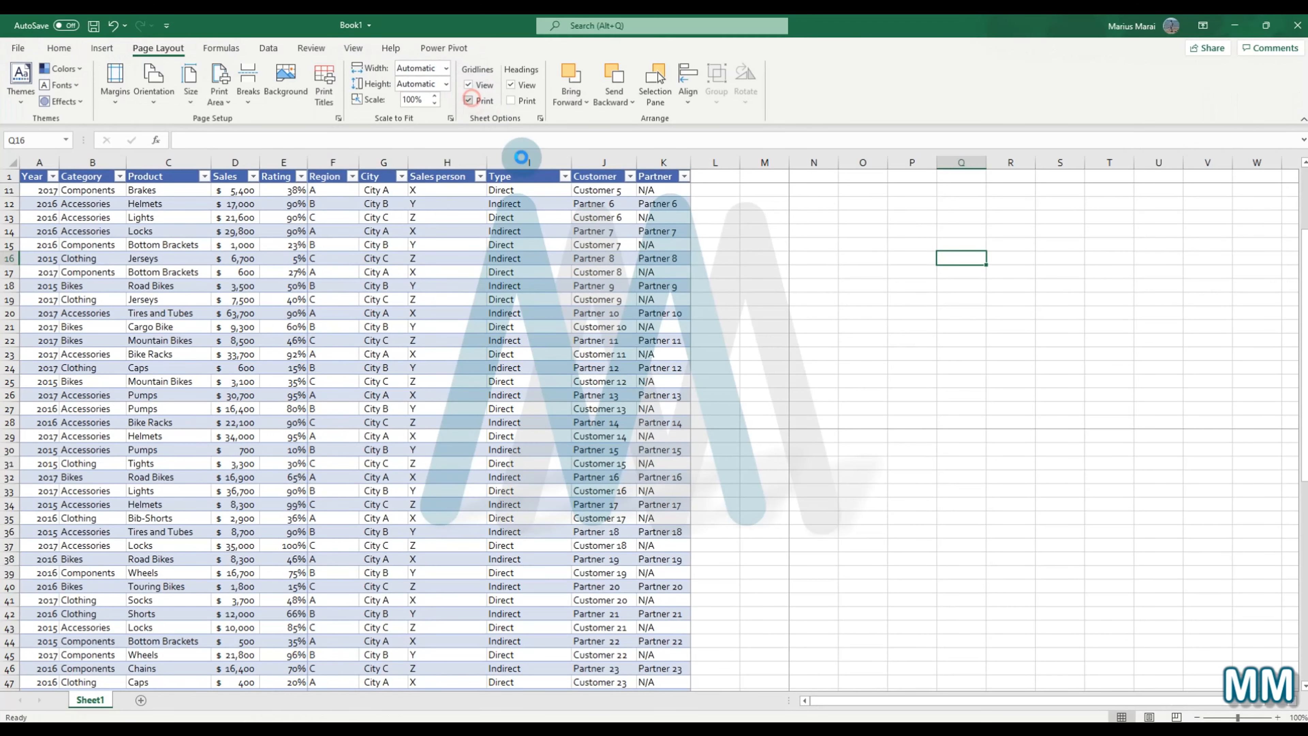
pyautogui.click(19, 48)
pyautogui.click(70, 257)
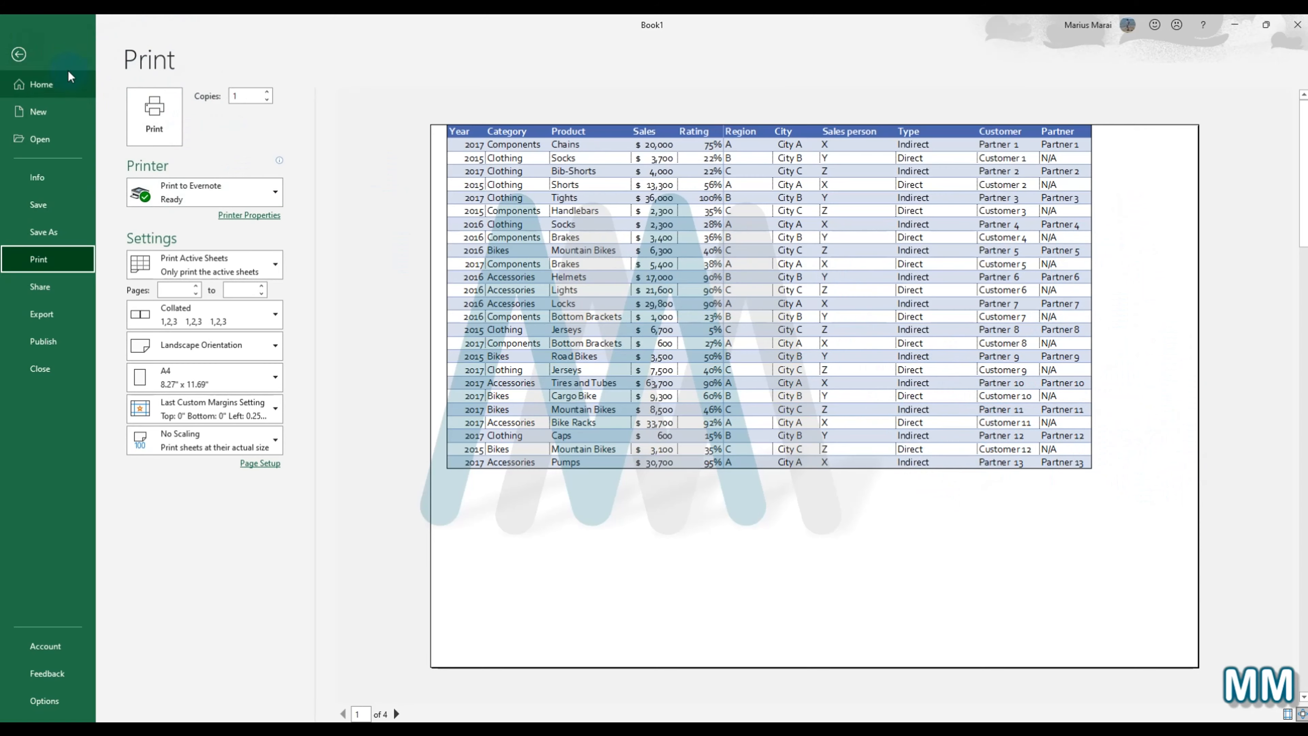
pyautogui.click(19, 54)
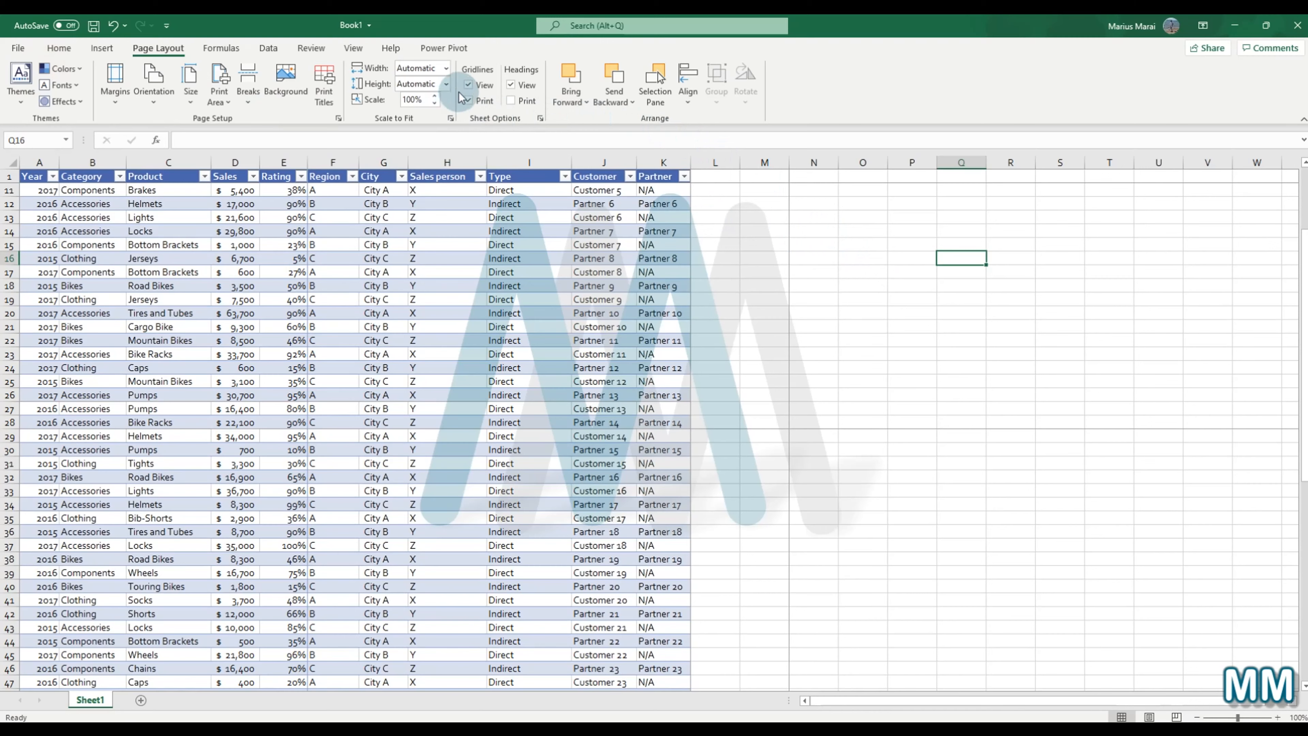
pyautogui.click(477, 100)
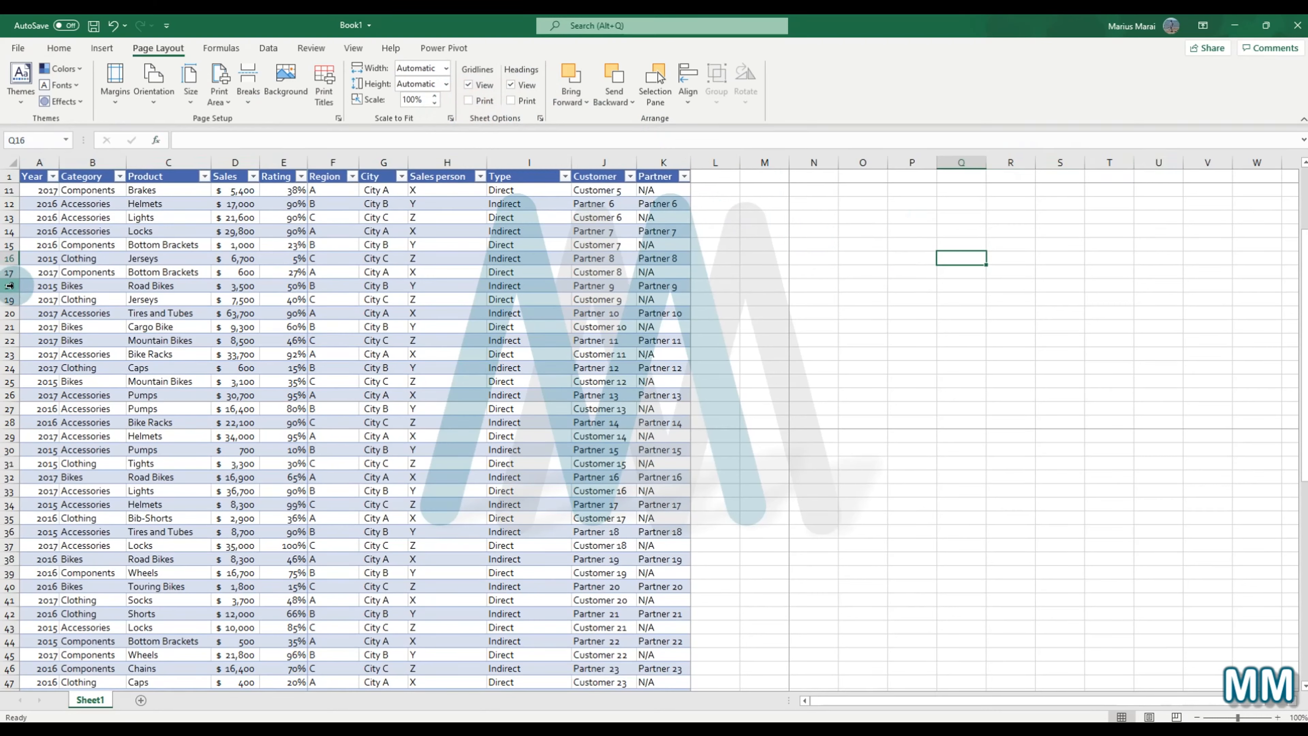
# Step: Hide the row and column headings to examine the print preview without them, and show them again
pyautogui.scroll(3, 9, 285)
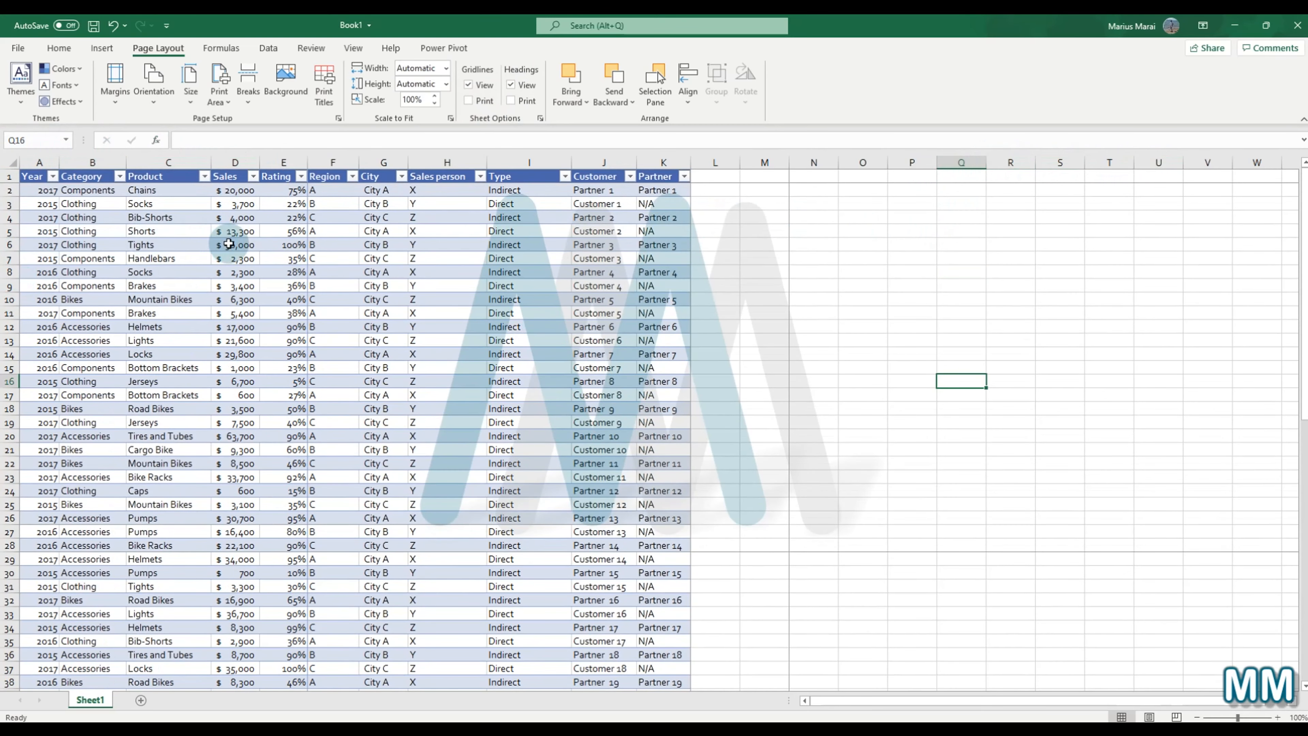
pyautogui.click(514, 83)
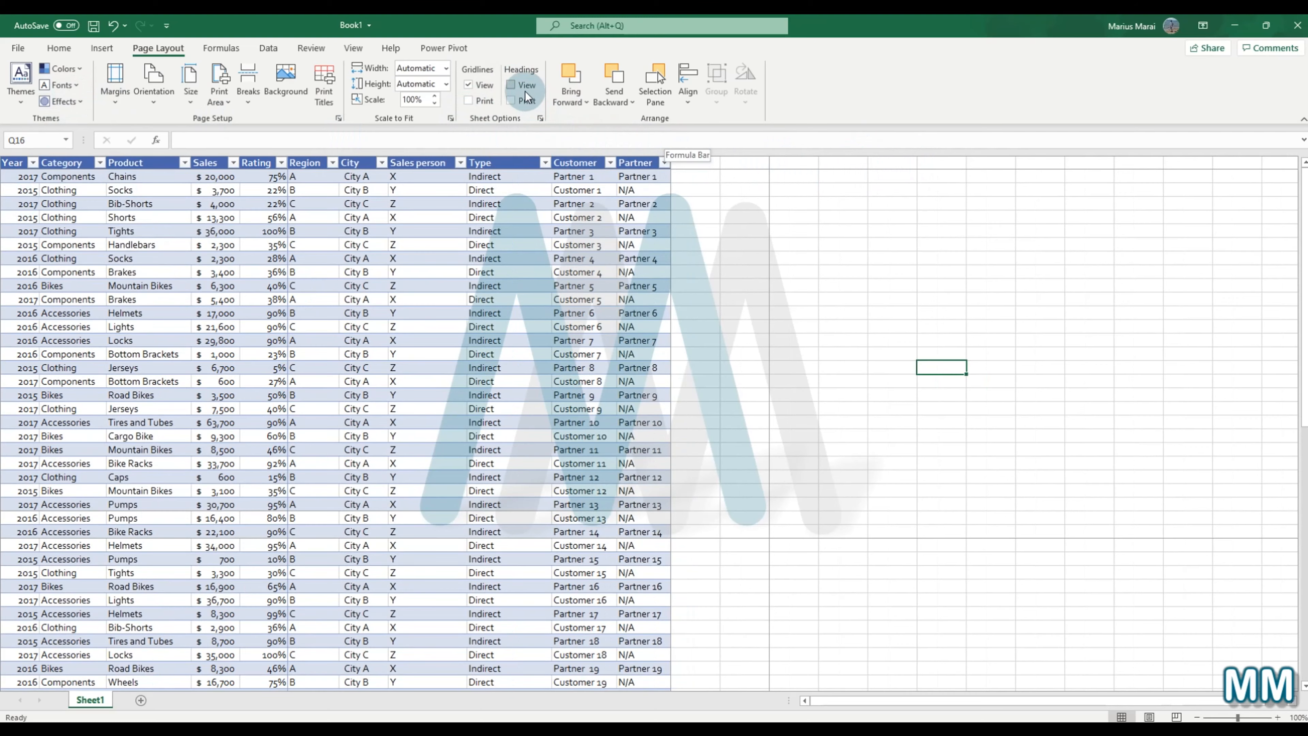
pyautogui.click(19, 50)
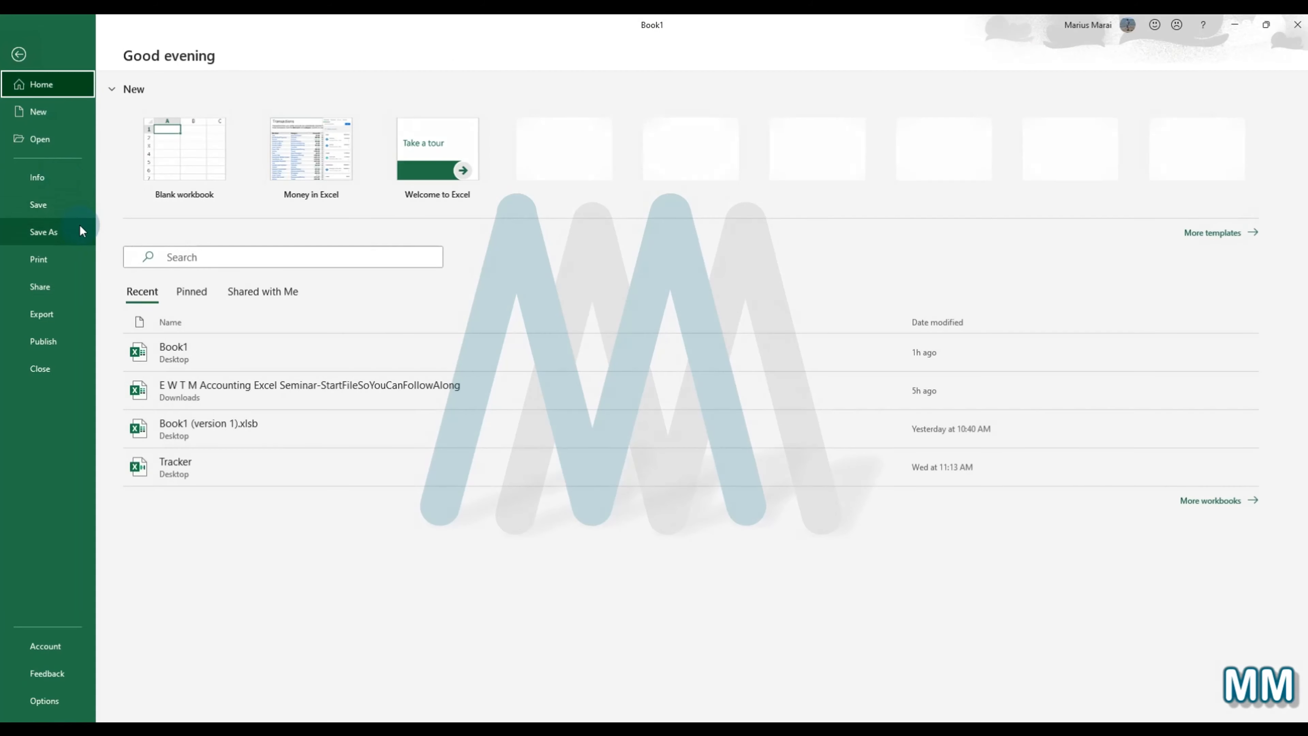
pyautogui.click(64, 255)
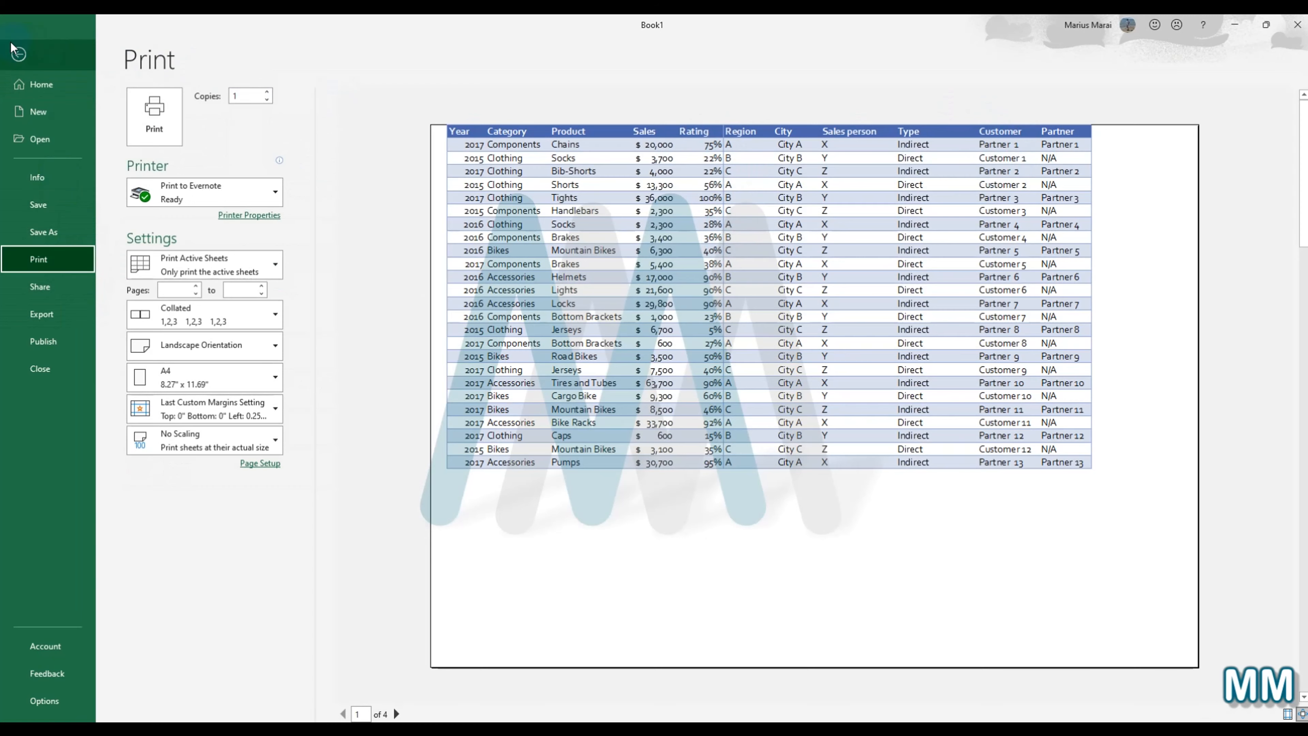
pyautogui.press('Escape')
pyautogui.click(511, 85)
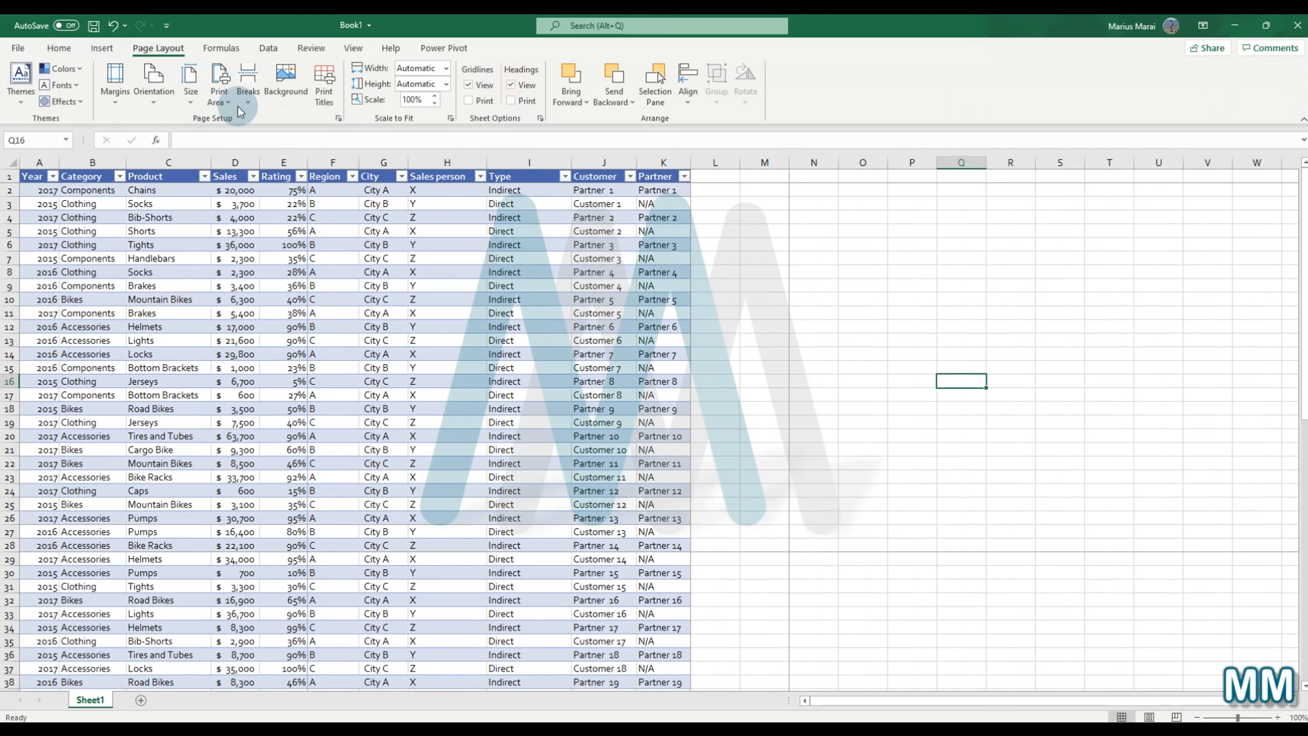
# Step: Examine the print preview with the row and column headings displayed on the sheet, and return to the worksheet
pyautogui.click(3, 26)
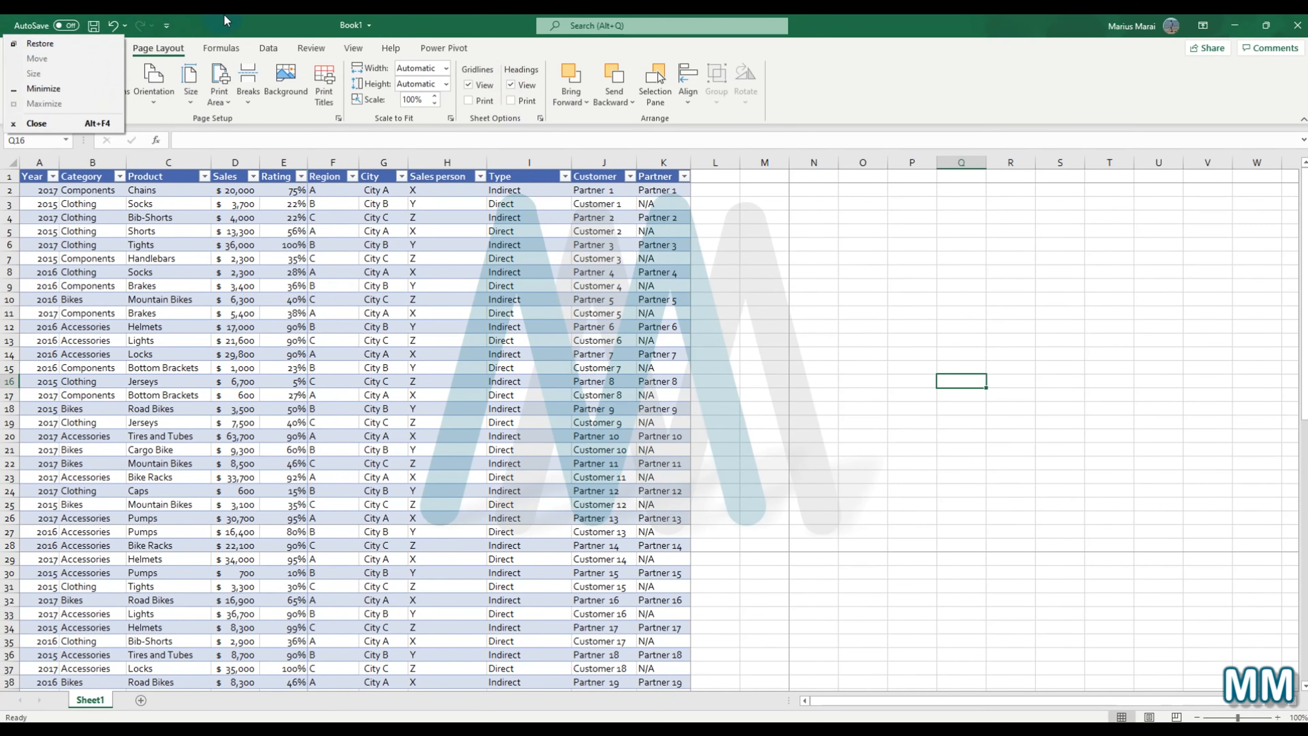
pyautogui.press('Escape')
pyautogui.click(30, 50)
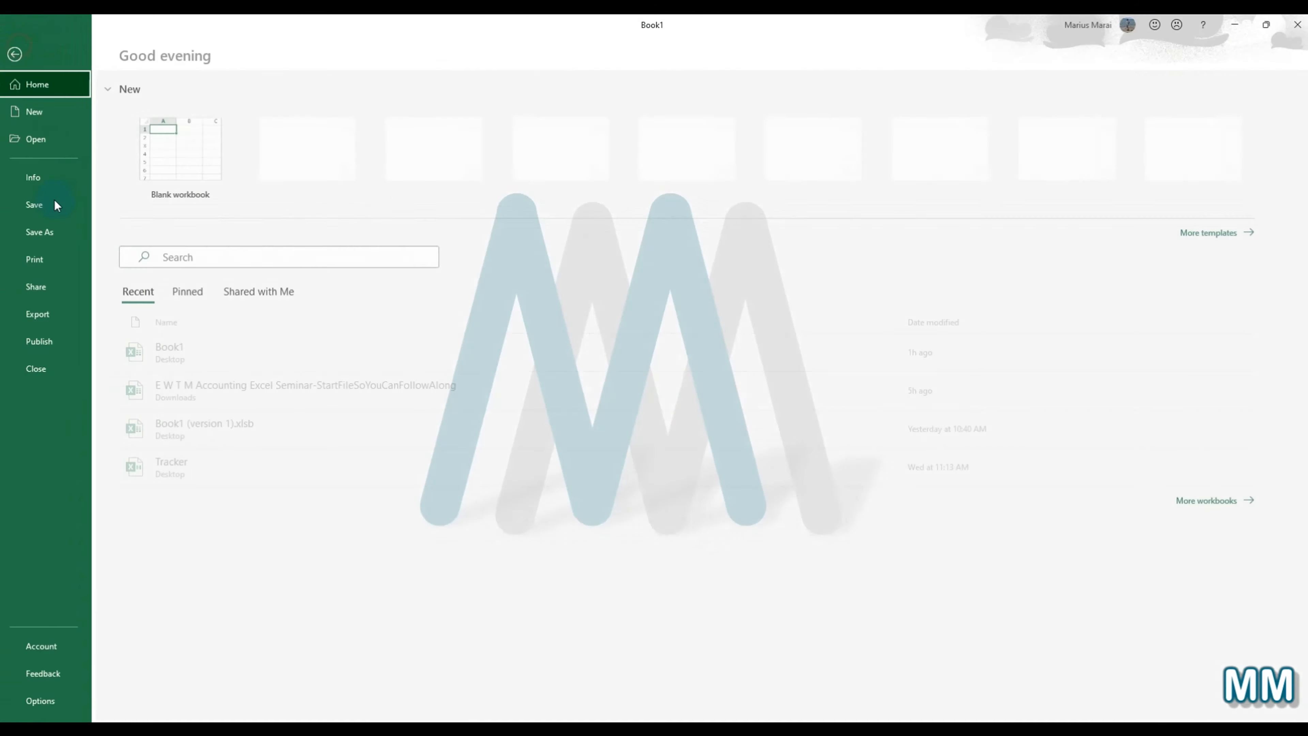
pyautogui.click(62, 267)
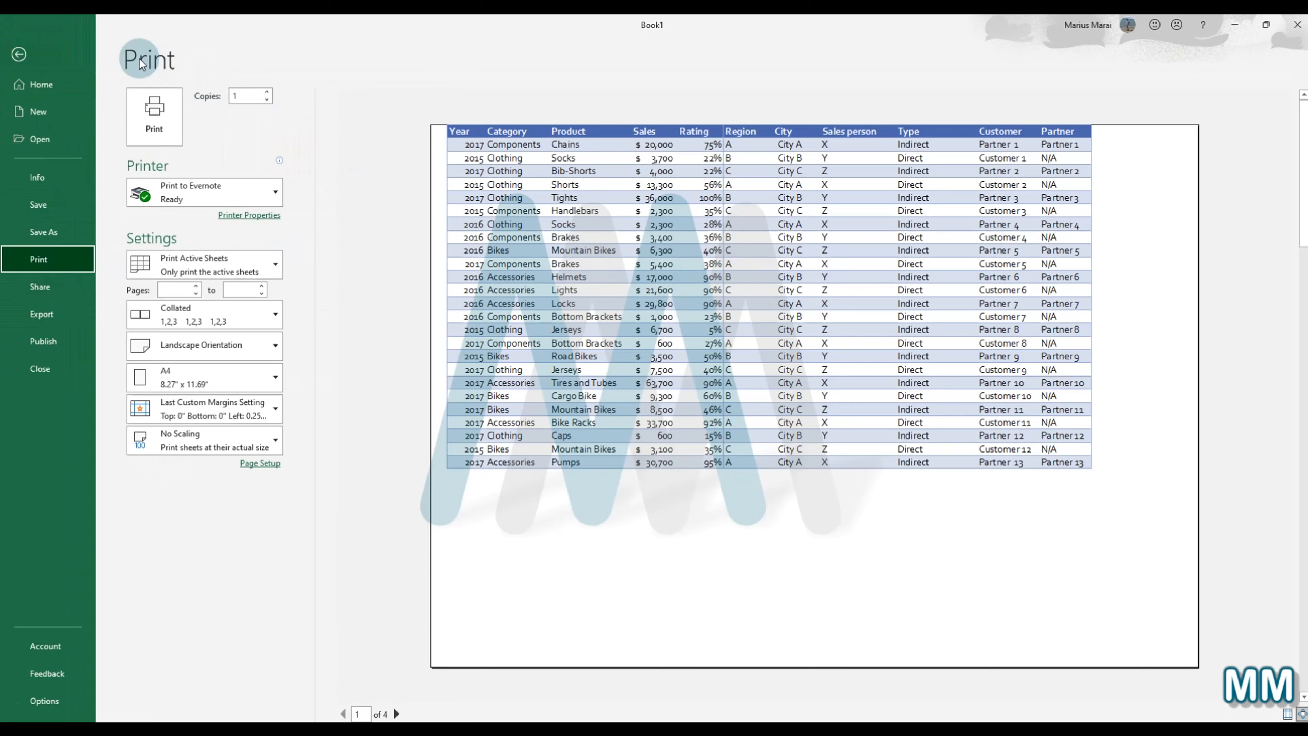
pyautogui.click(18, 54)
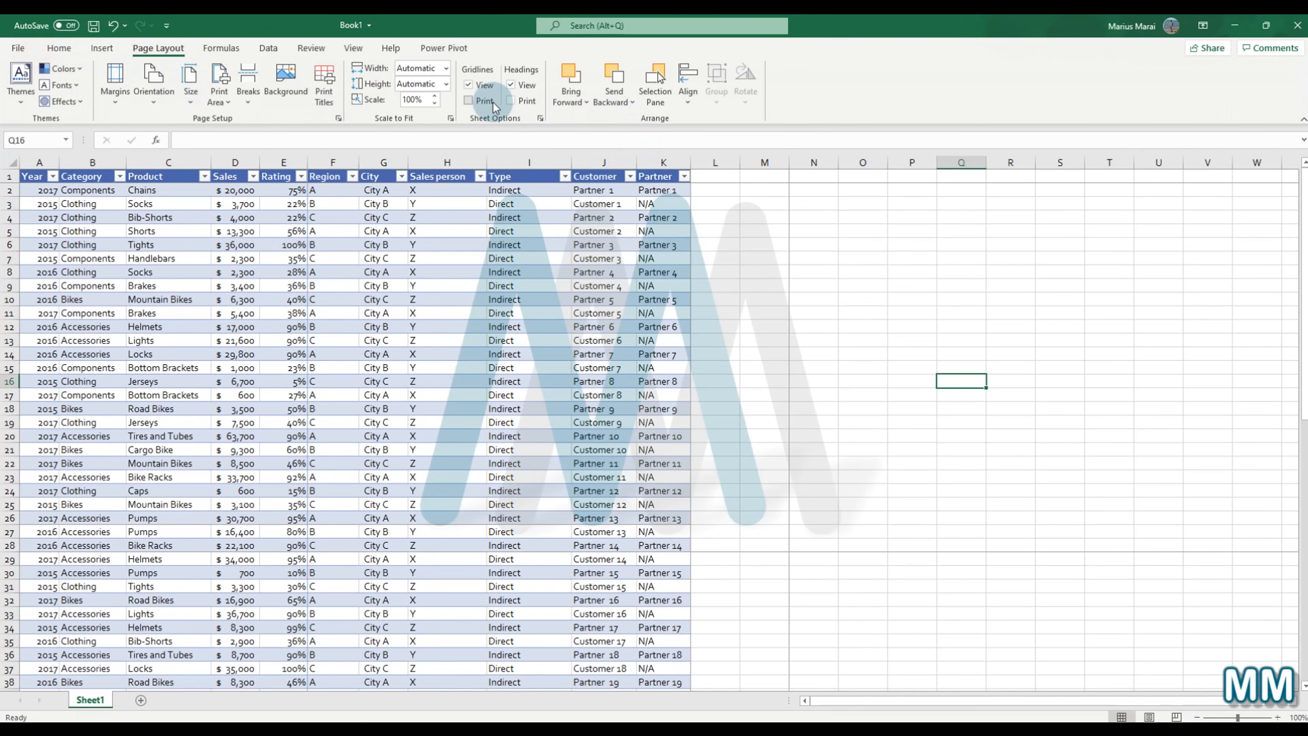
# Step: Enable printing of the row and column headings, examine the result in the print preview, and disable it again
pyautogui.click(511, 102)
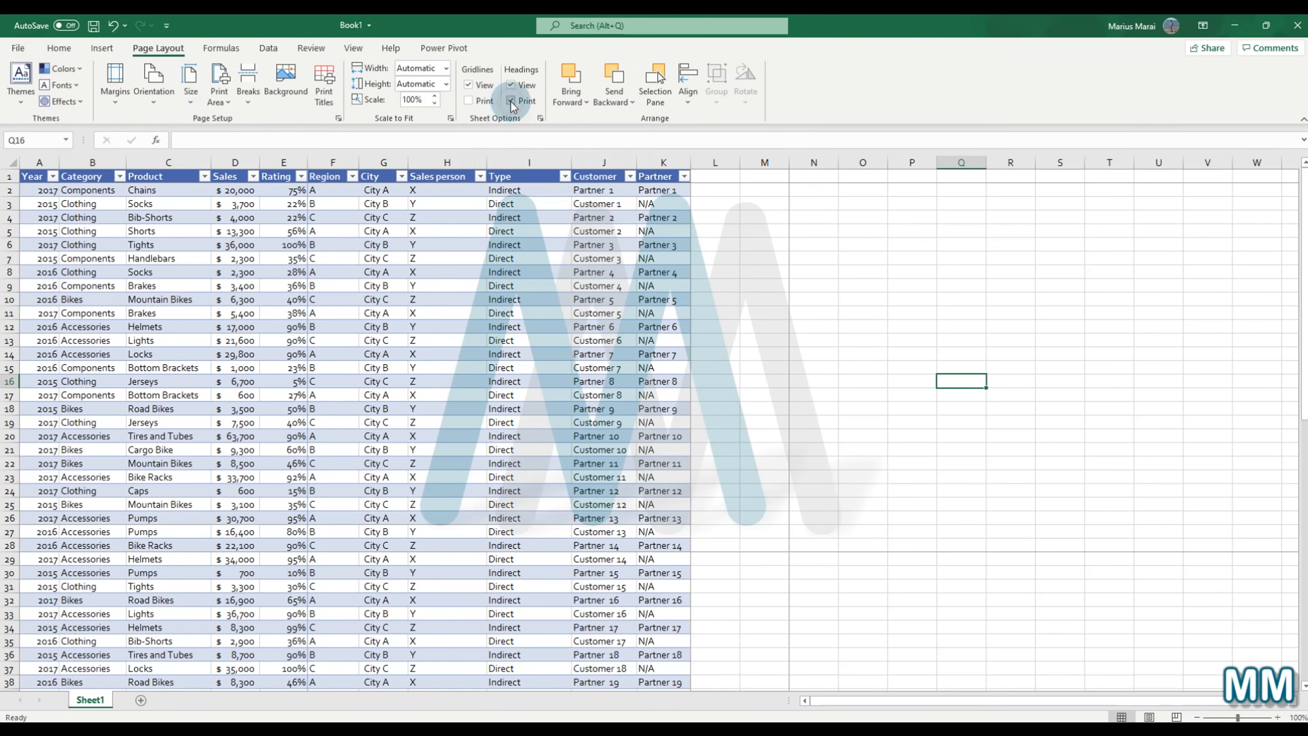
pyautogui.click(58, 48)
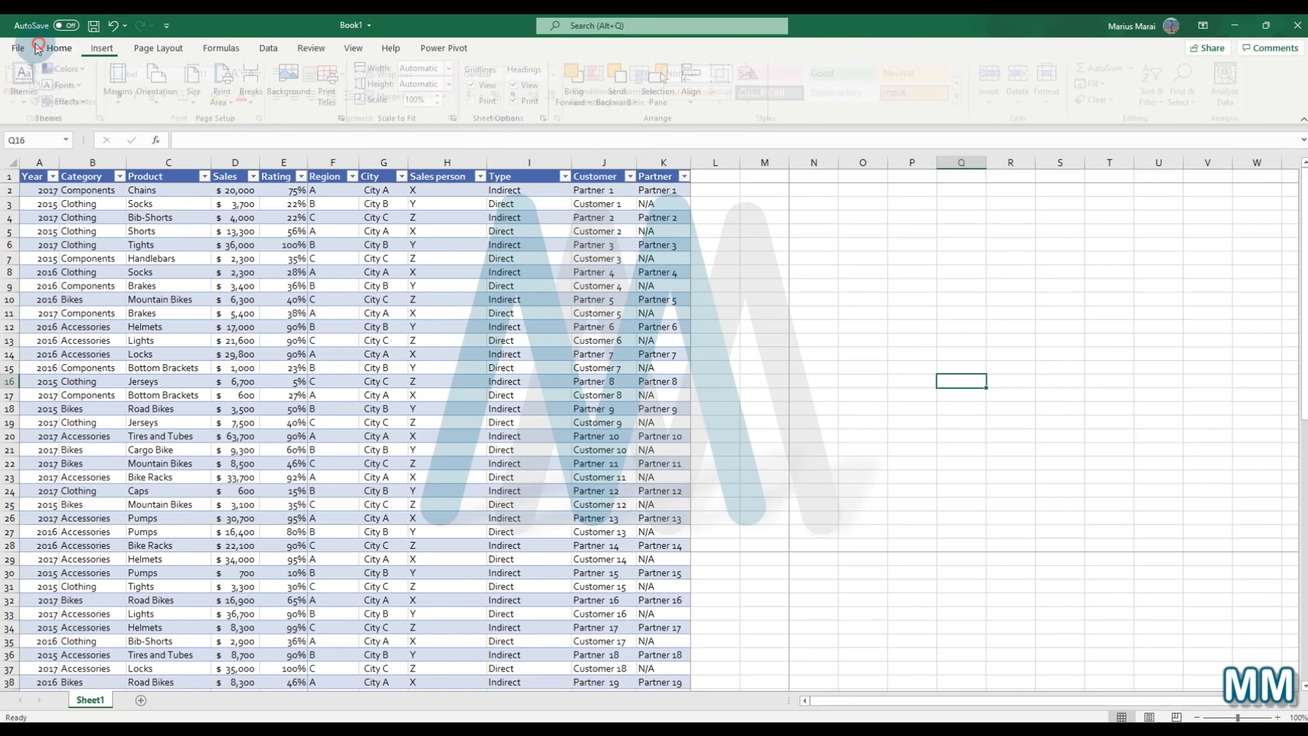
pyautogui.click(17, 50)
pyautogui.click(51, 257)
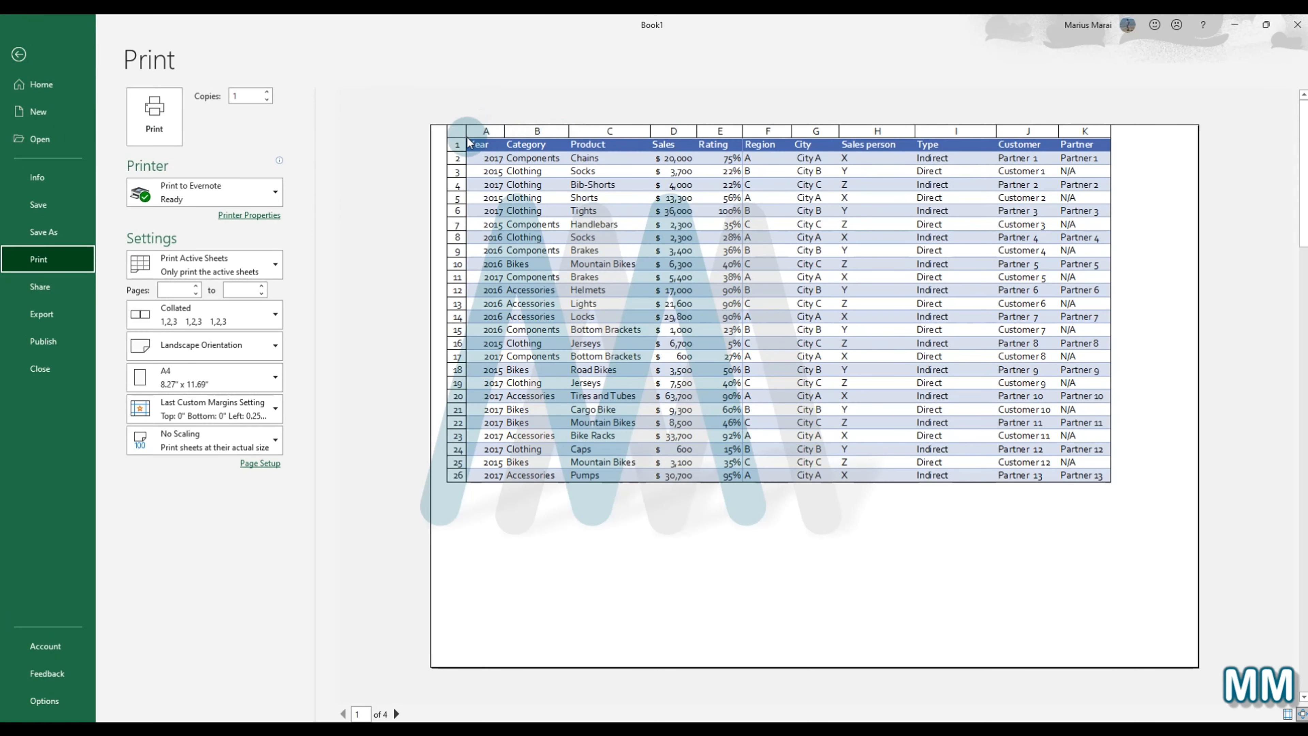
pyautogui.click(17, 53)
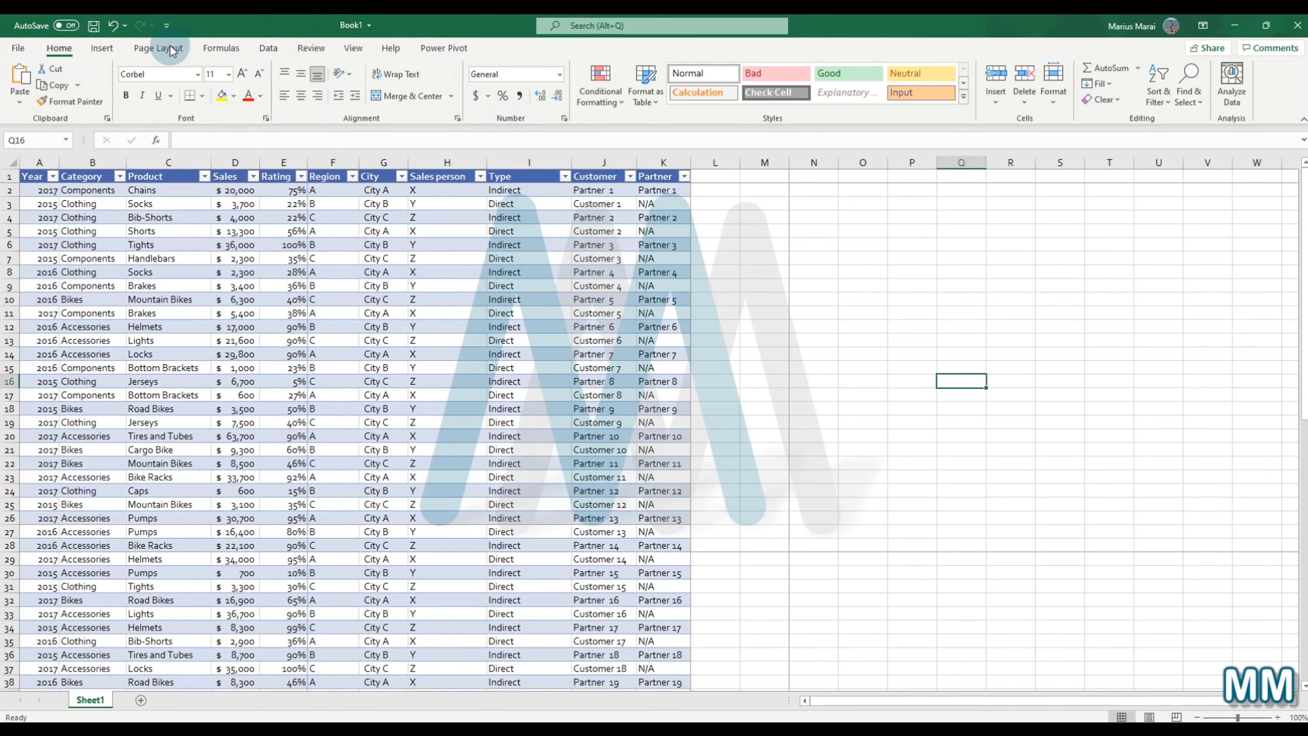
pyautogui.click(158, 48)
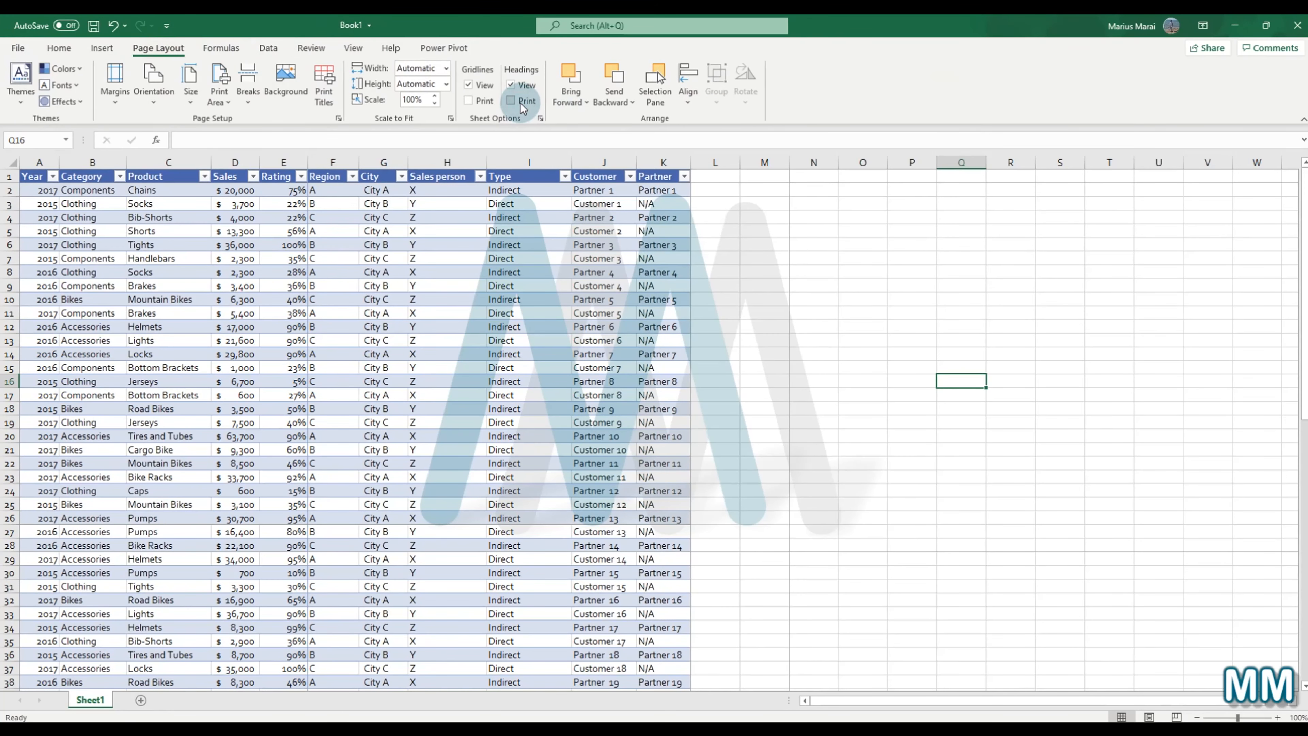
pyautogui.click(772, 312)
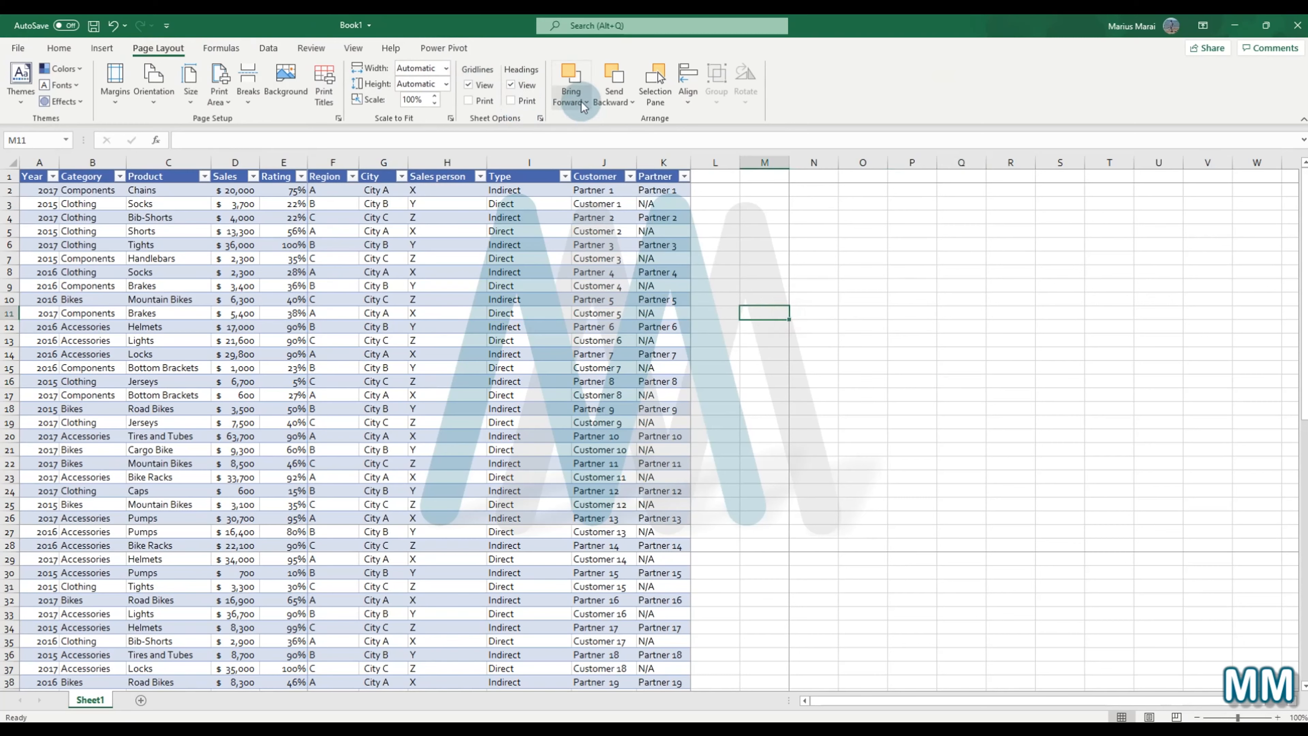
pyautogui.click(863, 285)
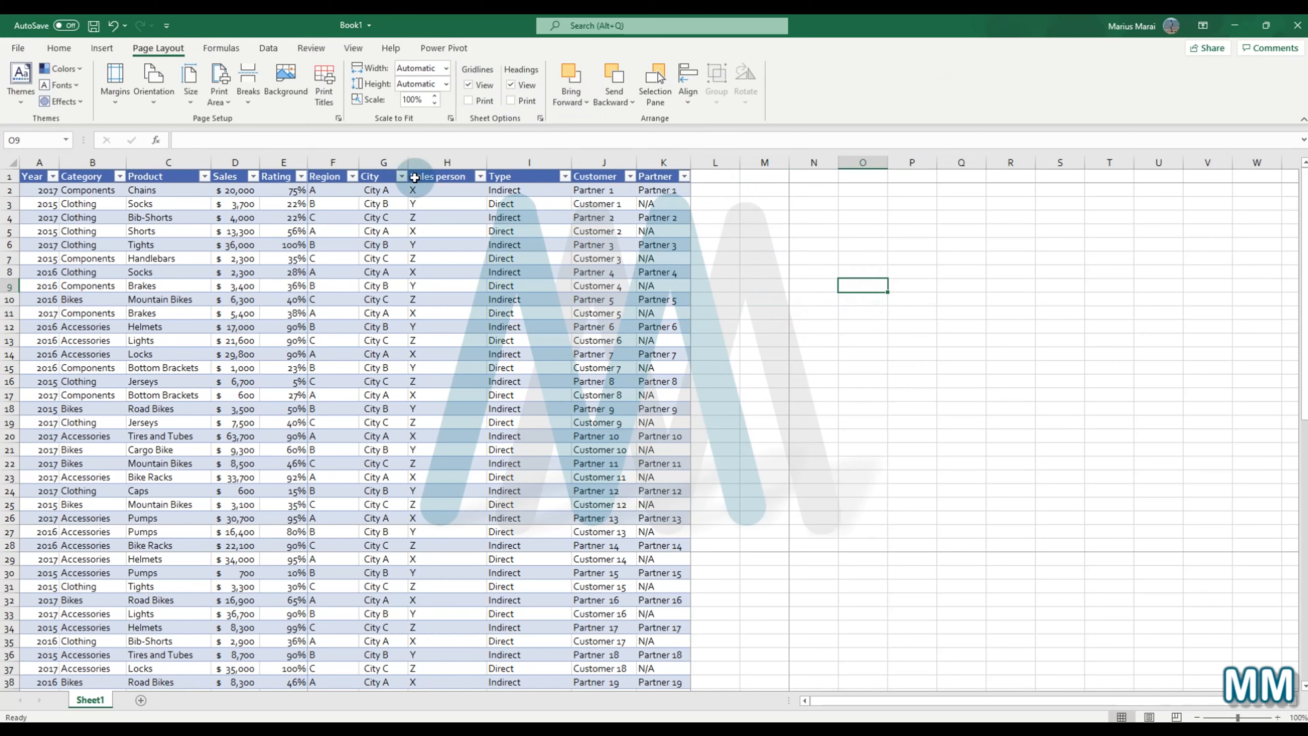
pyautogui.click(102, 48)
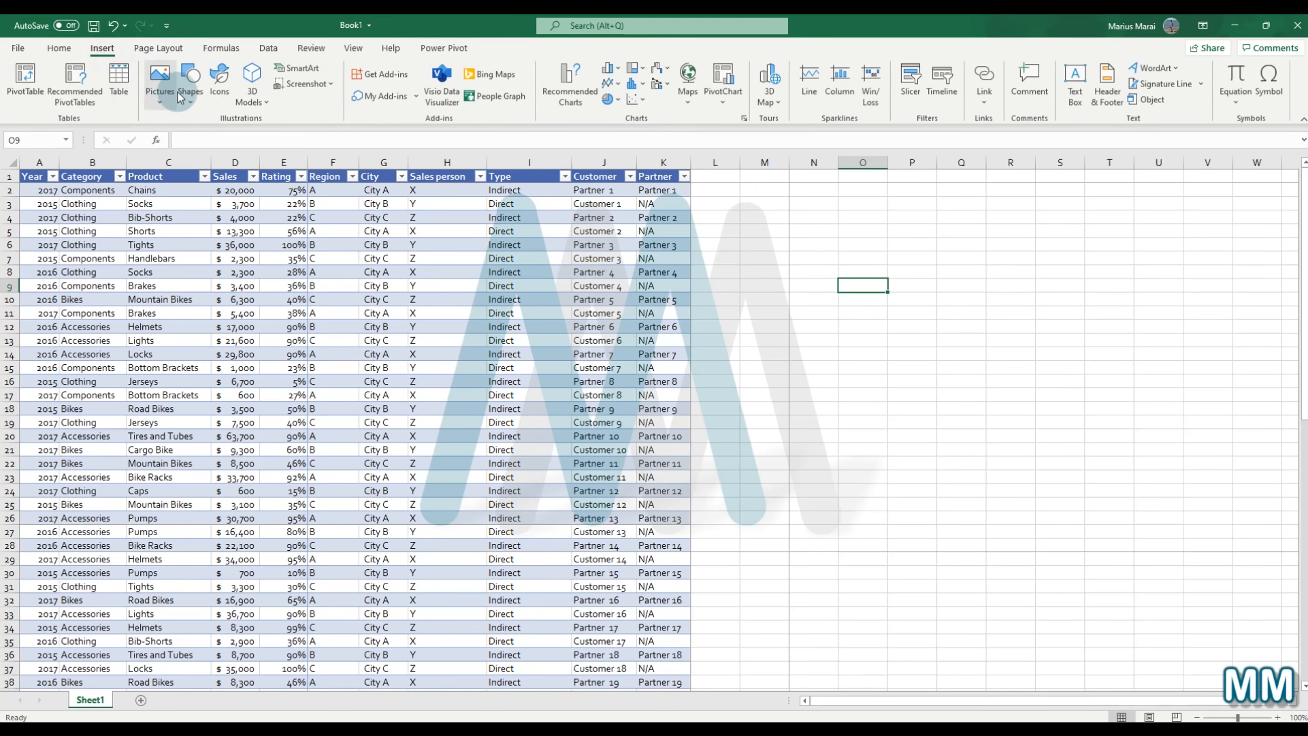
pyautogui.click(196, 97)
pyautogui.click(223, 131)
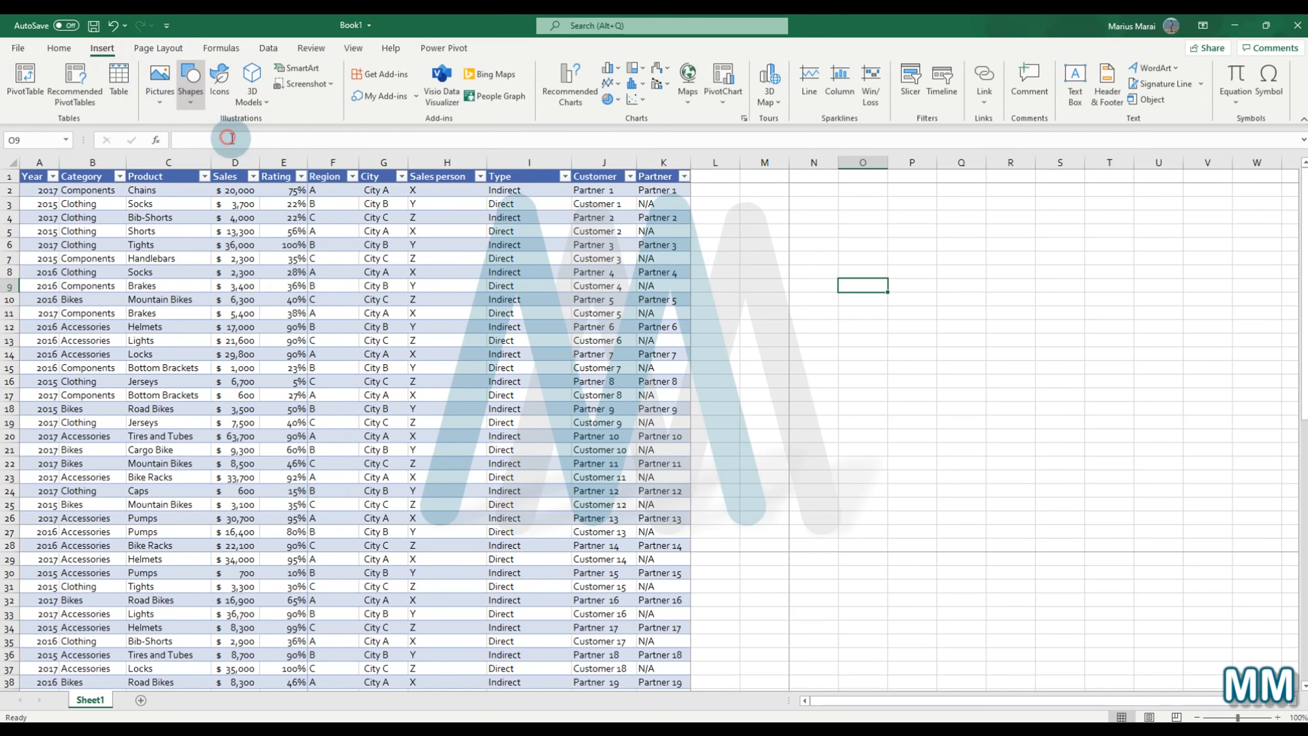
pyautogui.moveTo(693, 189); pyautogui.dragTo(704, 192)
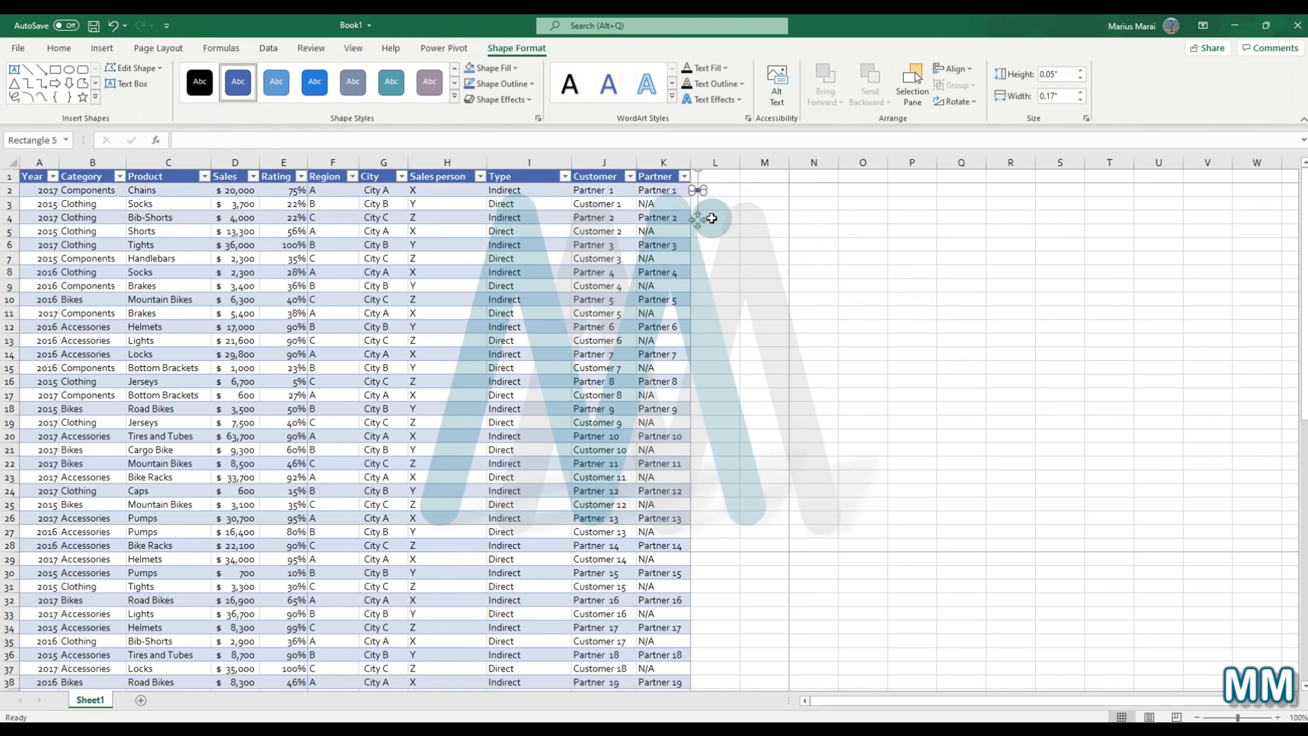
pyautogui.press('Delete')
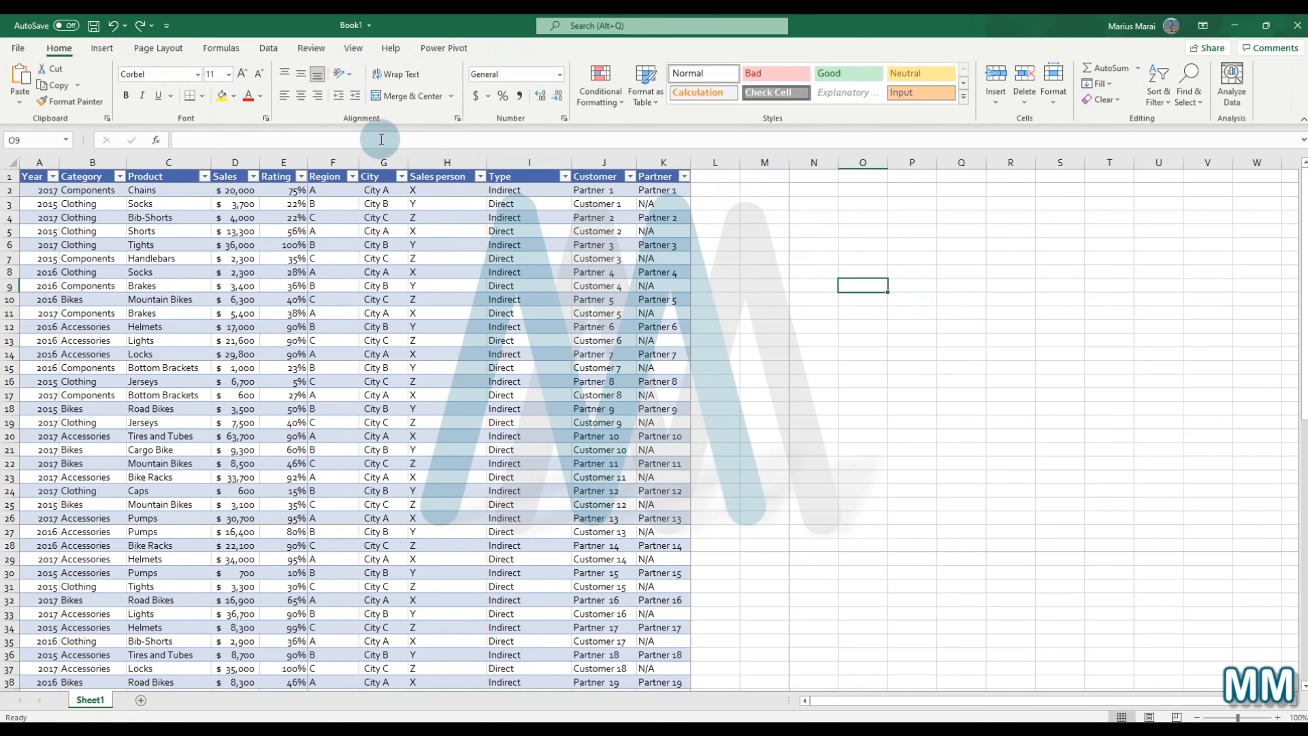
# Step: Draw a rectangle shape about 0.92" high and 2.74" wide on the empty cells beside the table
pyautogui.click(105, 53)
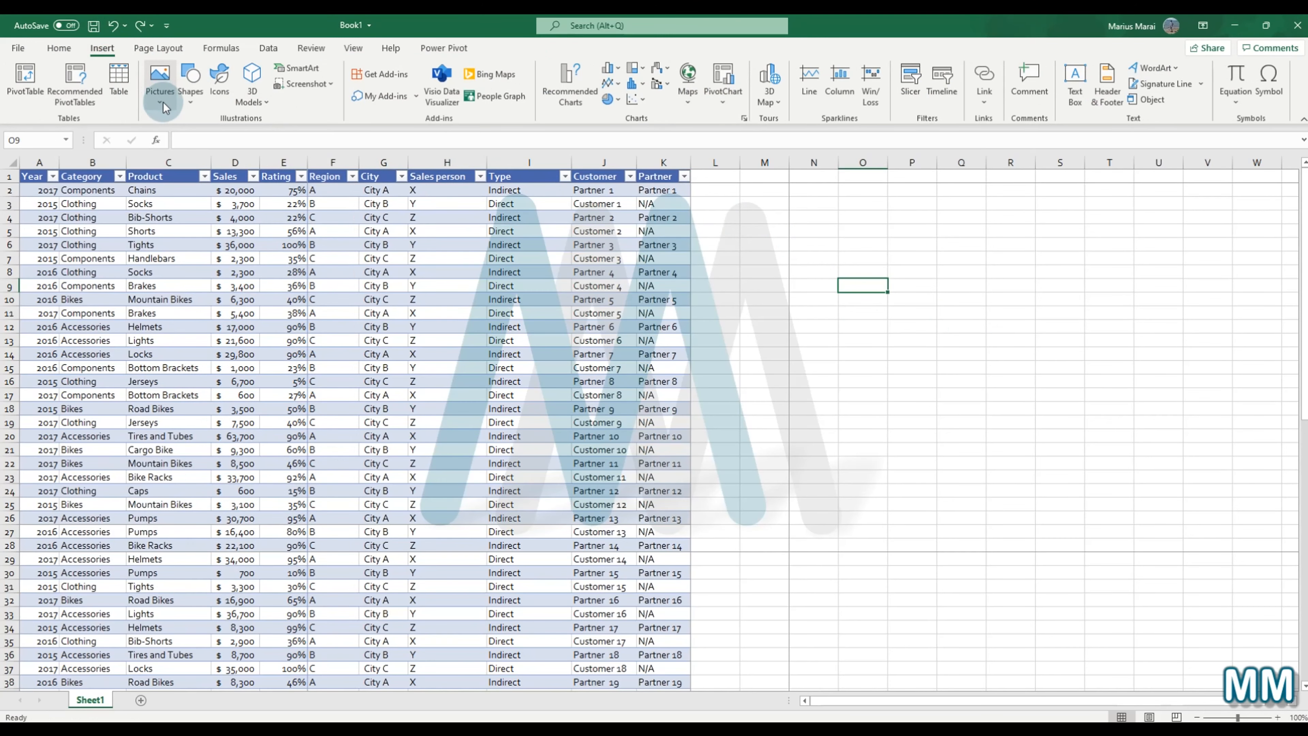
pyautogui.click(191, 80)
pyautogui.click(225, 138)
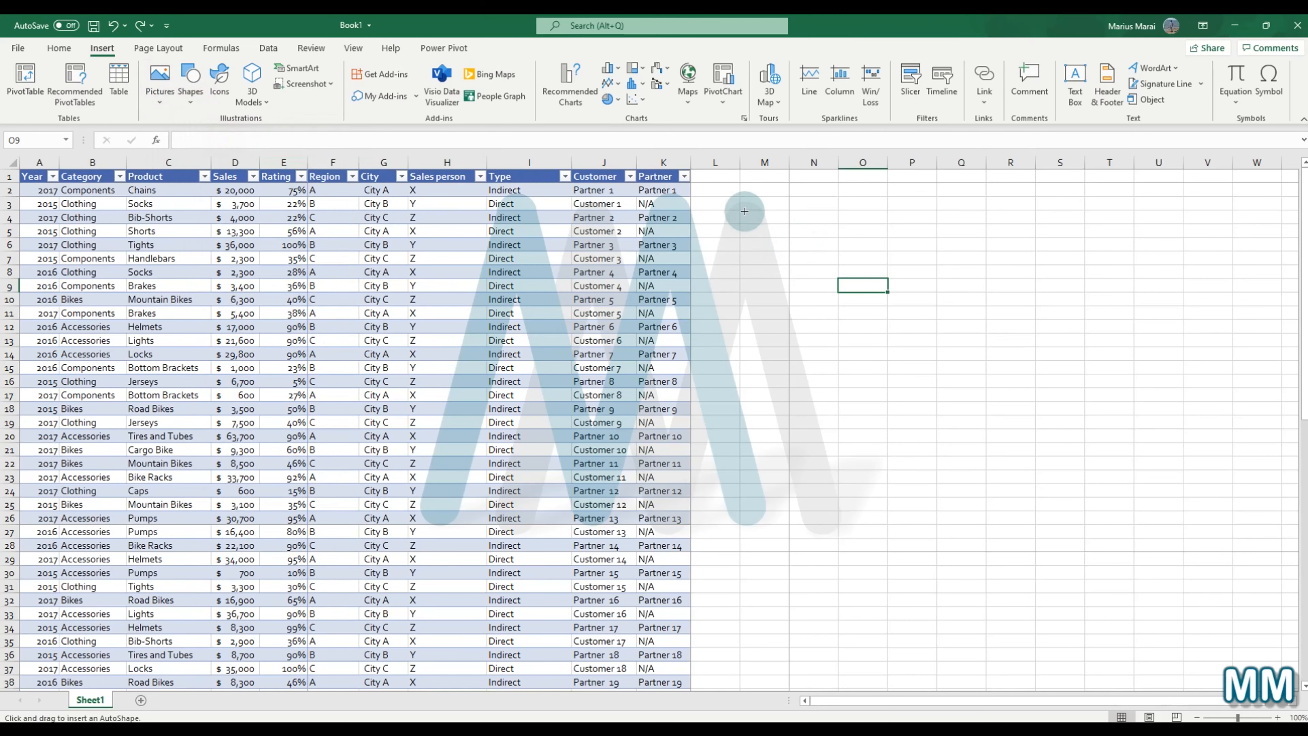
pyautogui.moveTo(735, 192); pyautogui.dragTo(916, 253)
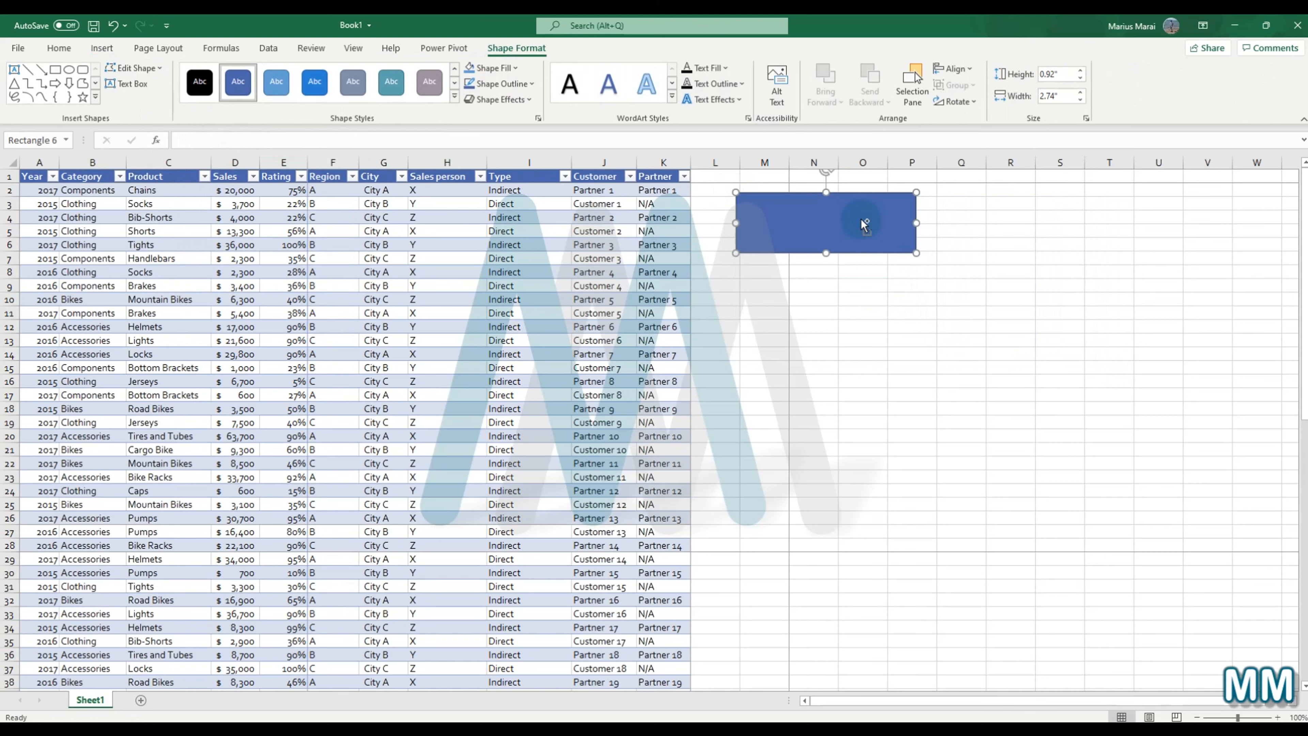
# Step: Duplicate the blue rectangle and place the copy next to the original at the same height
pyautogui.click(1017, 205)
pyautogui.hotkey('ctrl', 'c')
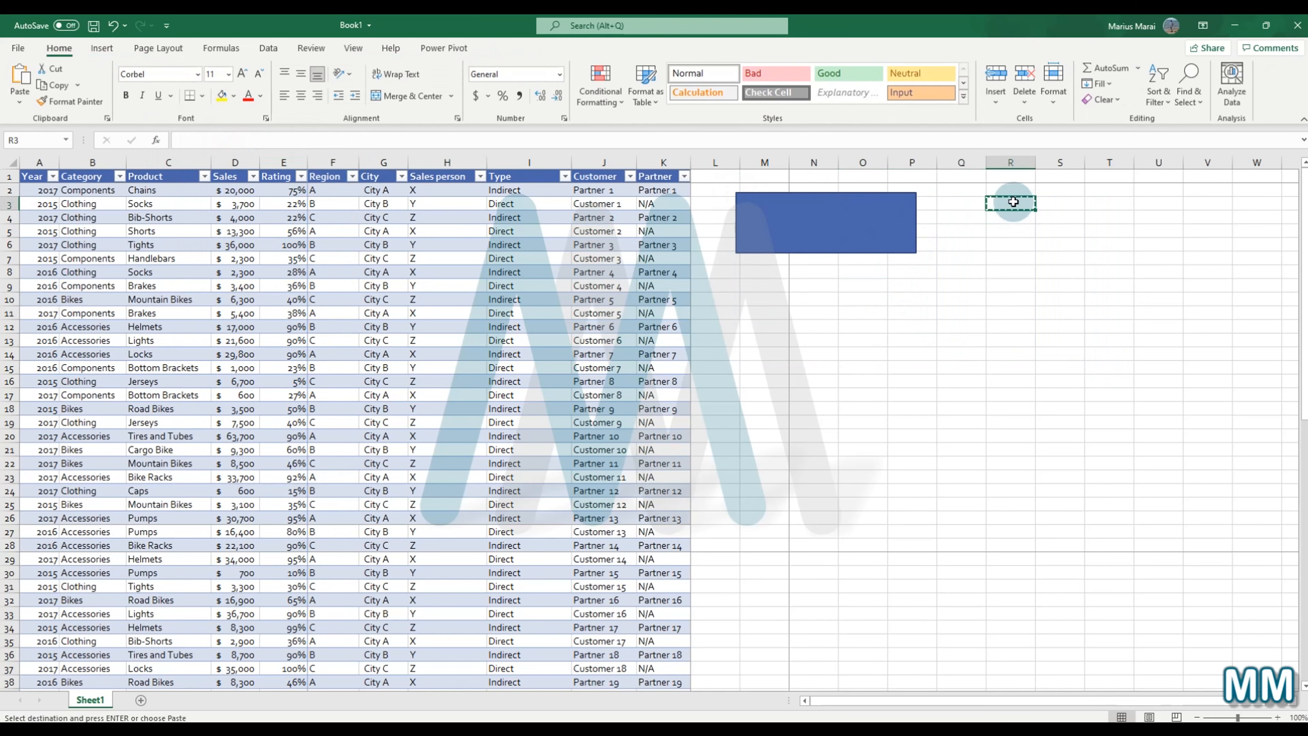
pyautogui.click(912, 207)
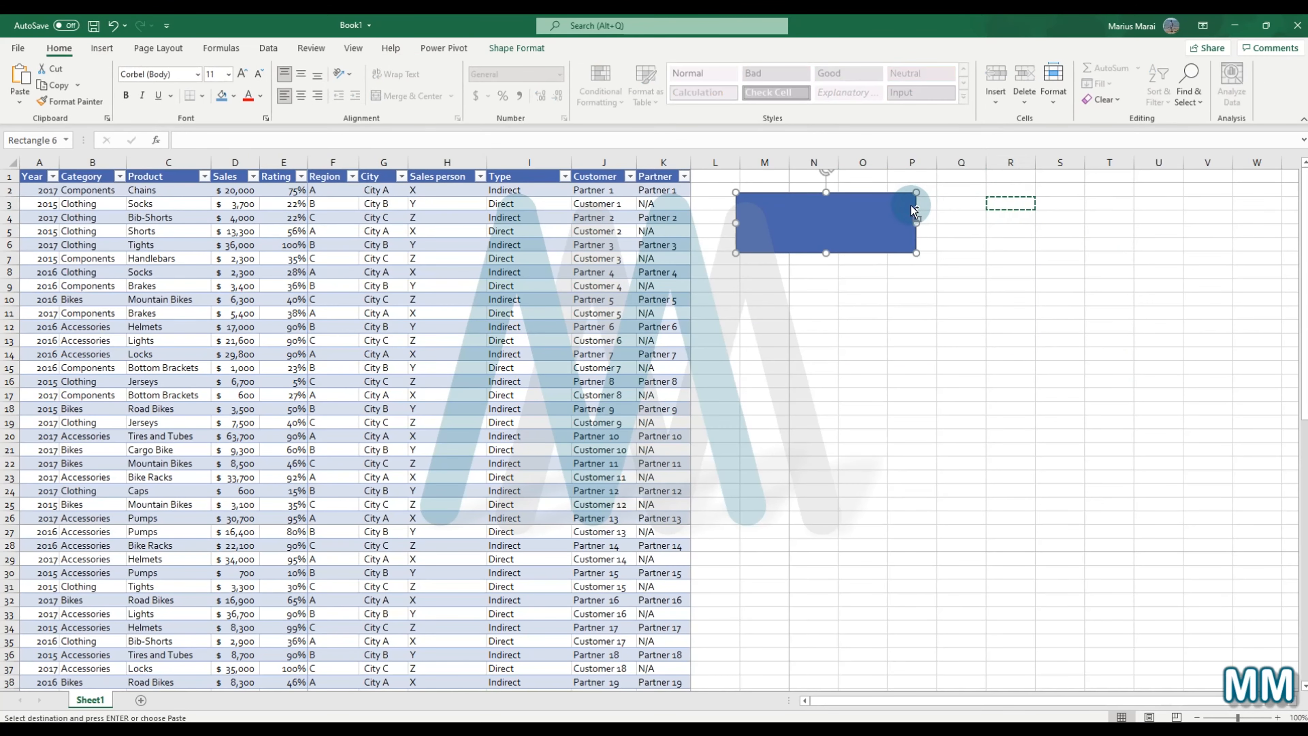
pyautogui.click(952, 229)
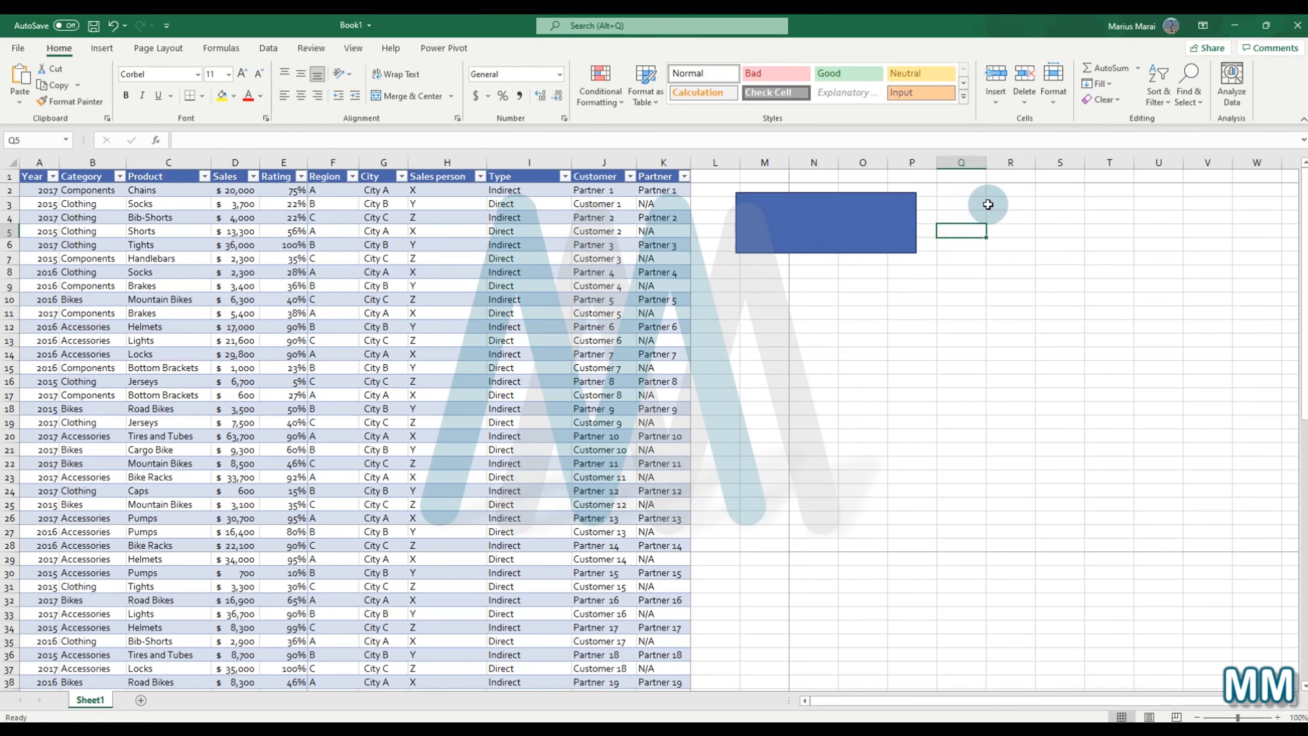
pyautogui.hotkey('ctrl', 'v')
pyautogui.moveTo(985, 245); pyautogui.dragTo(979, 217)
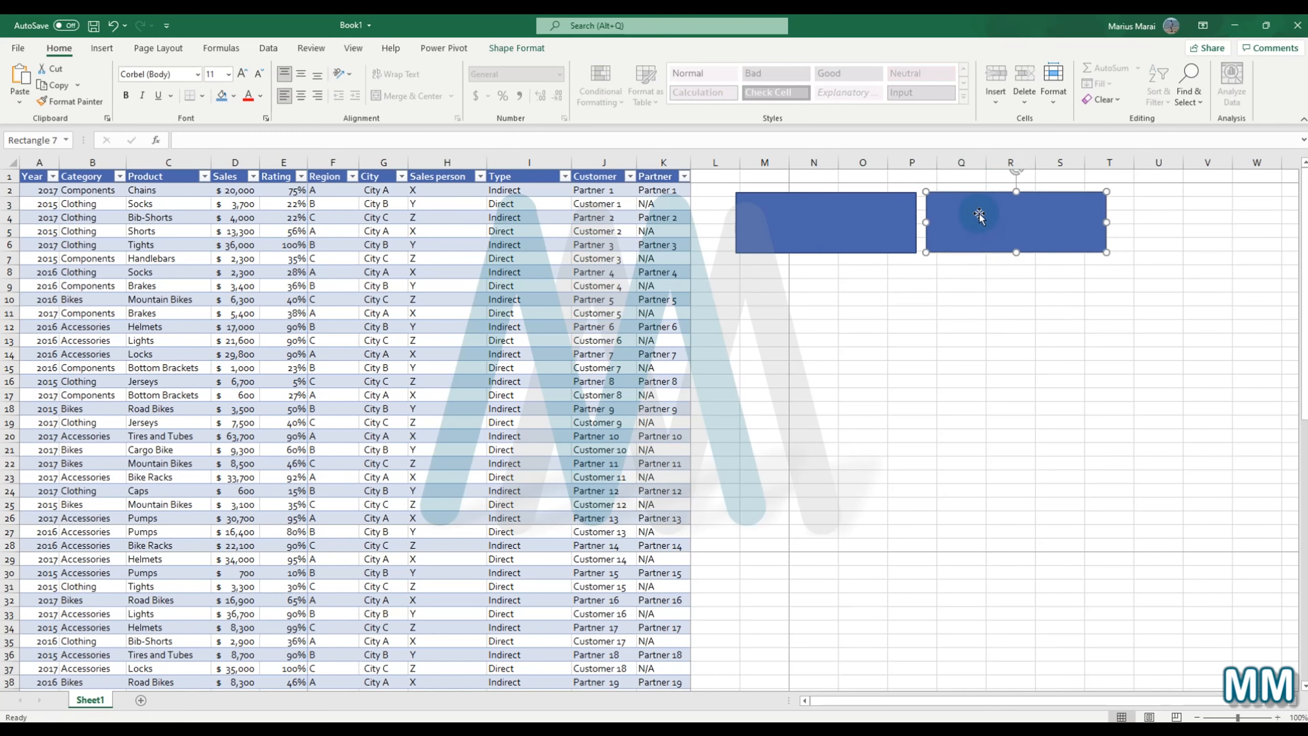
# Step: Apply the solid black preset shape style to the duplicated rectangle
pyautogui.click(517, 48)
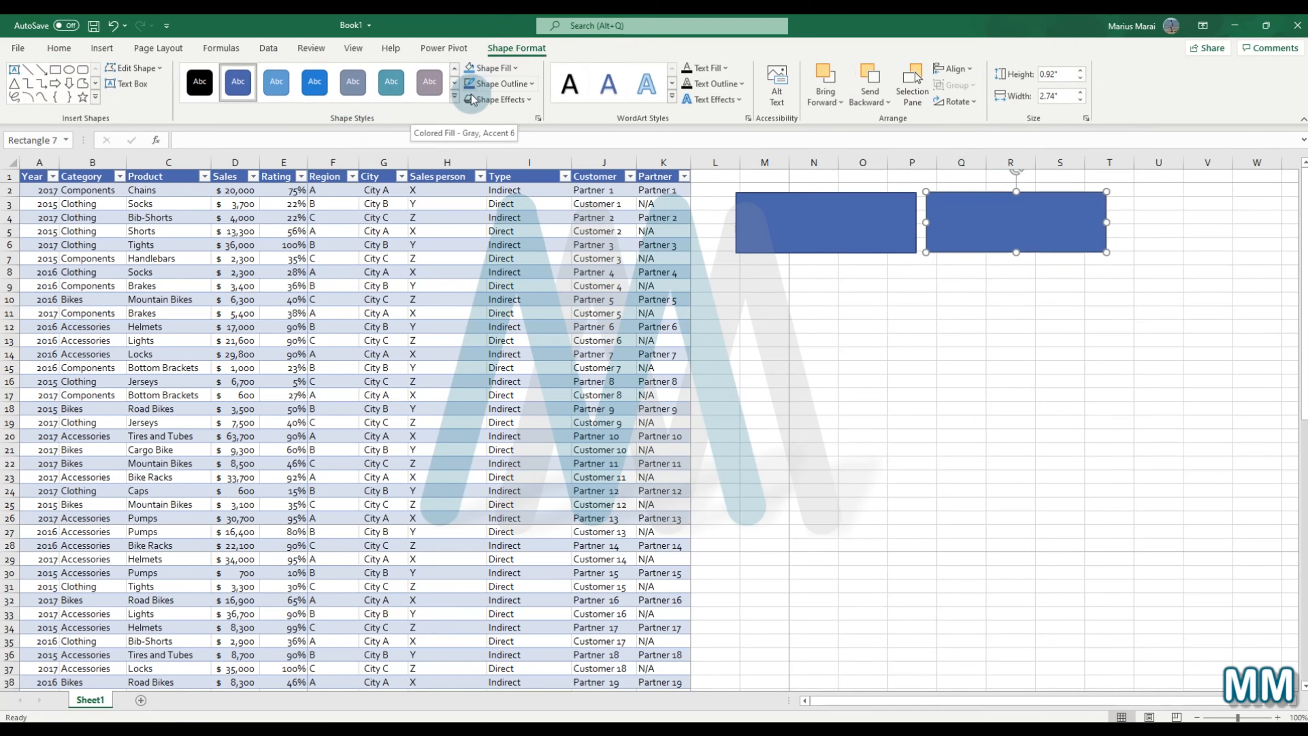
pyautogui.click(429, 83)
pyautogui.click(454, 96)
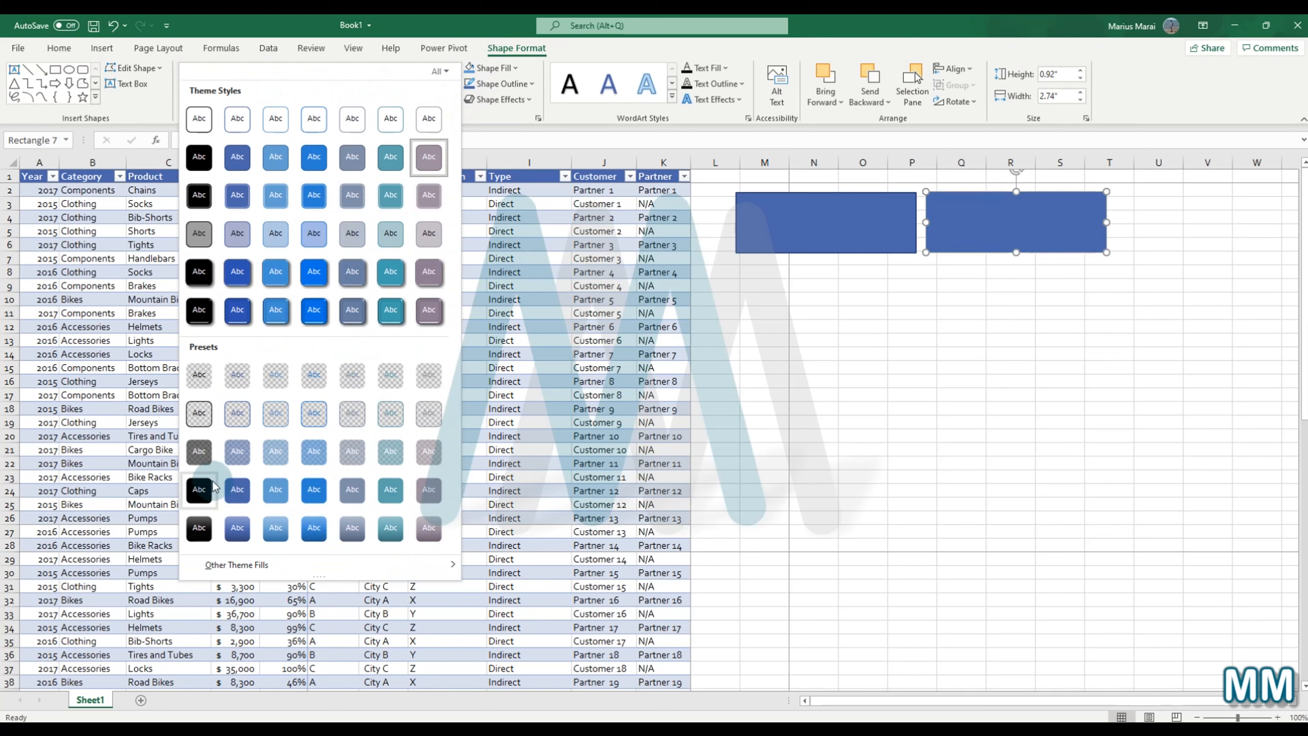
pyautogui.click(199, 489)
pyautogui.click(961, 477)
# Step: Paste a third rectangle and position it in the same row, just past the black one
pyautogui.click(1034, 202)
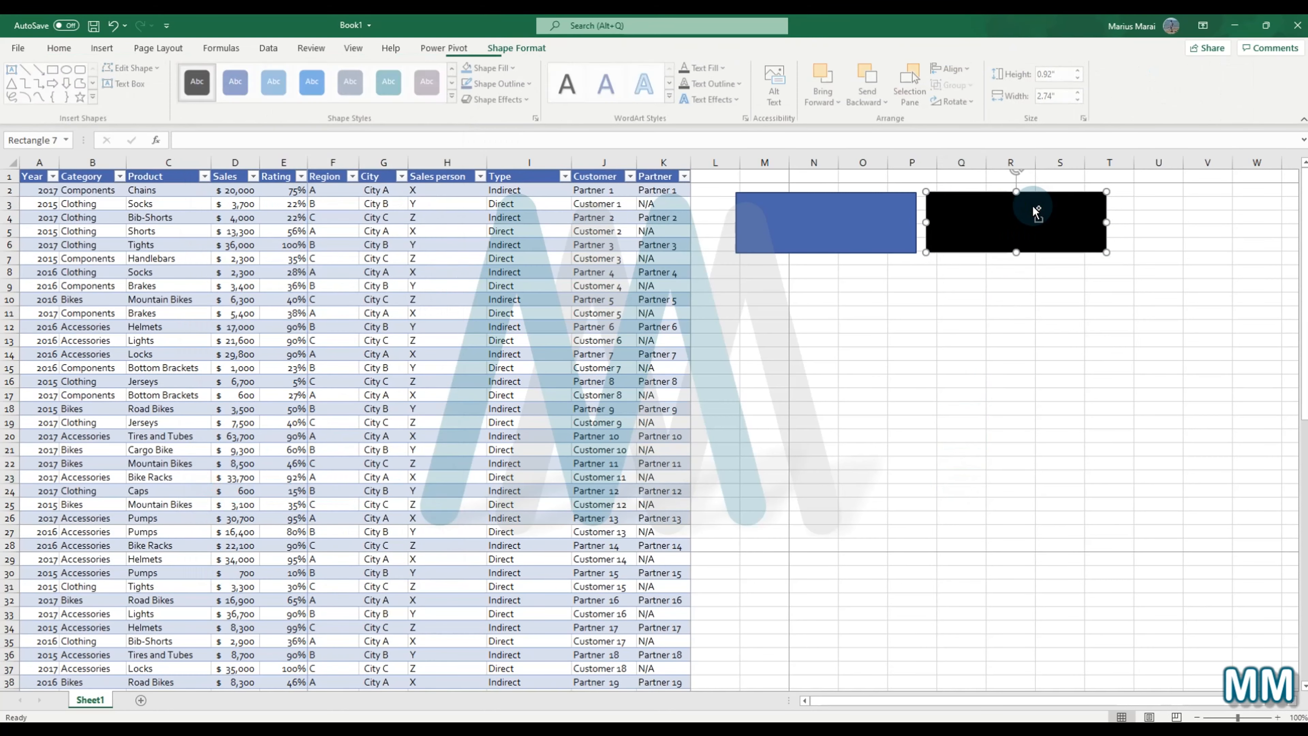
pyautogui.click(1196, 230)
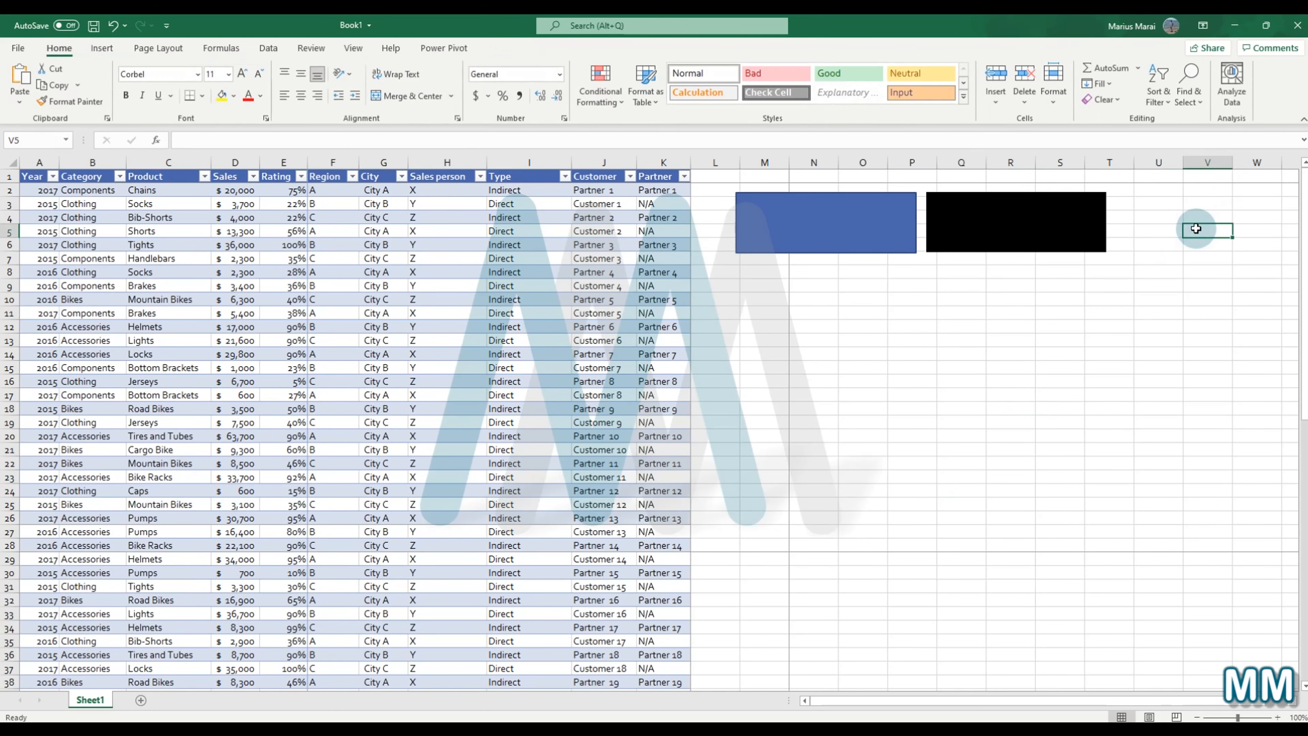
pyautogui.hotkey('ctrl', 'v')
pyautogui.moveTo(1221, 232); pyautogui.dragTo(1156, 211)
# Step: Set the third rectangle's solid fill to standard red in the Format Shape settings
pyautogui.click(1201, 546)
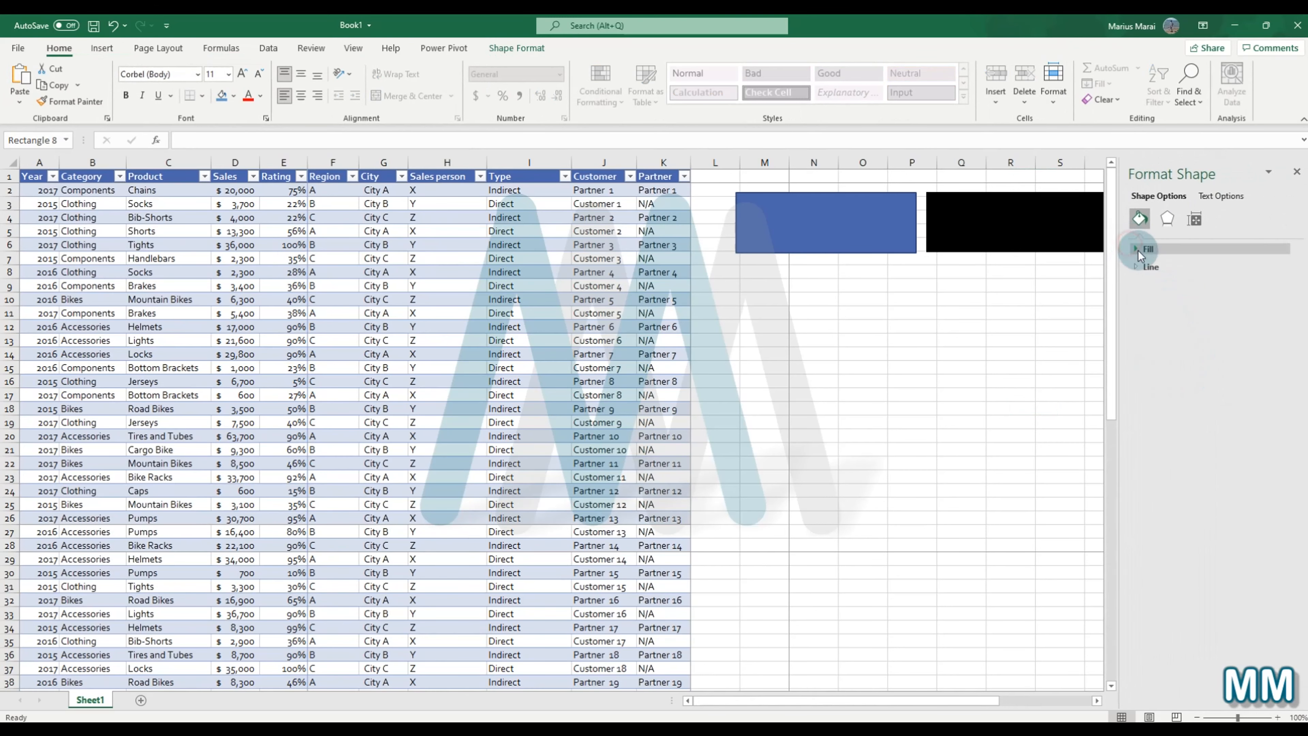
pyautogui.click(1141, 249)
pyautogui.click(1282, 355)
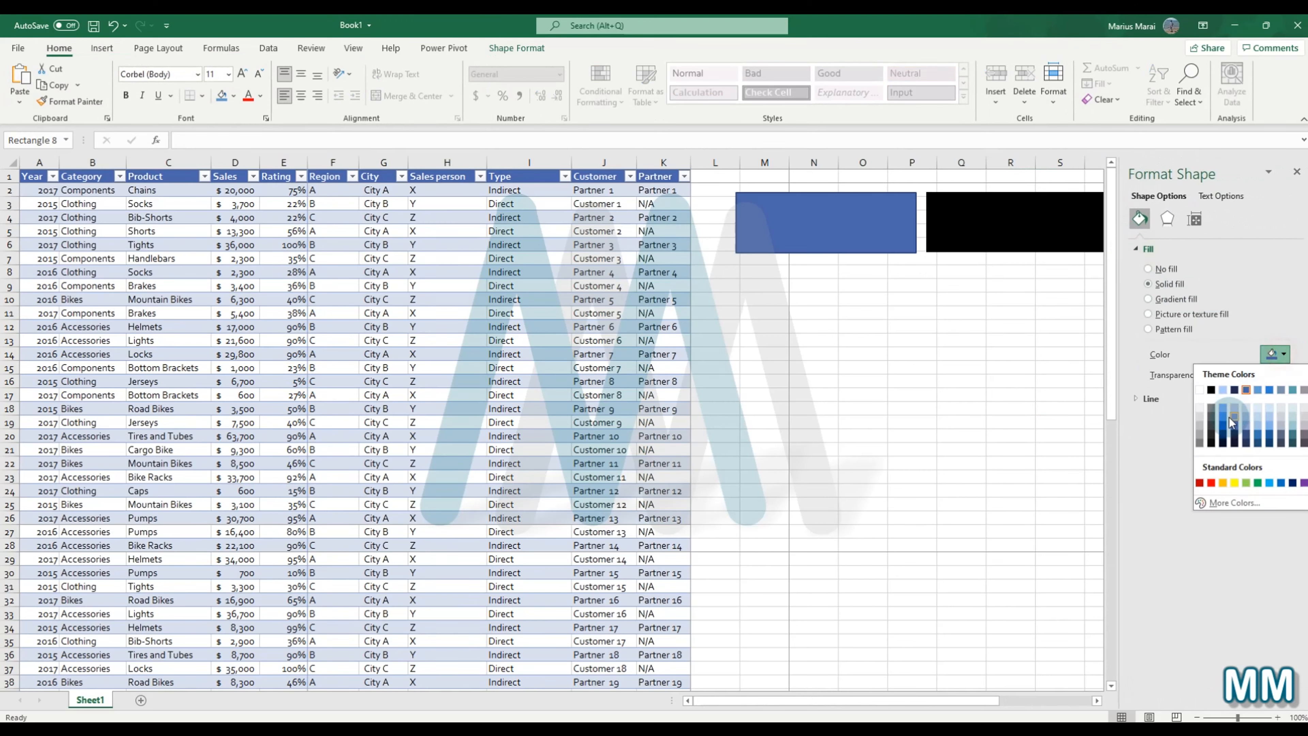
pyautogui.click(1224, 487)
pyautogui.click(1271, 354)
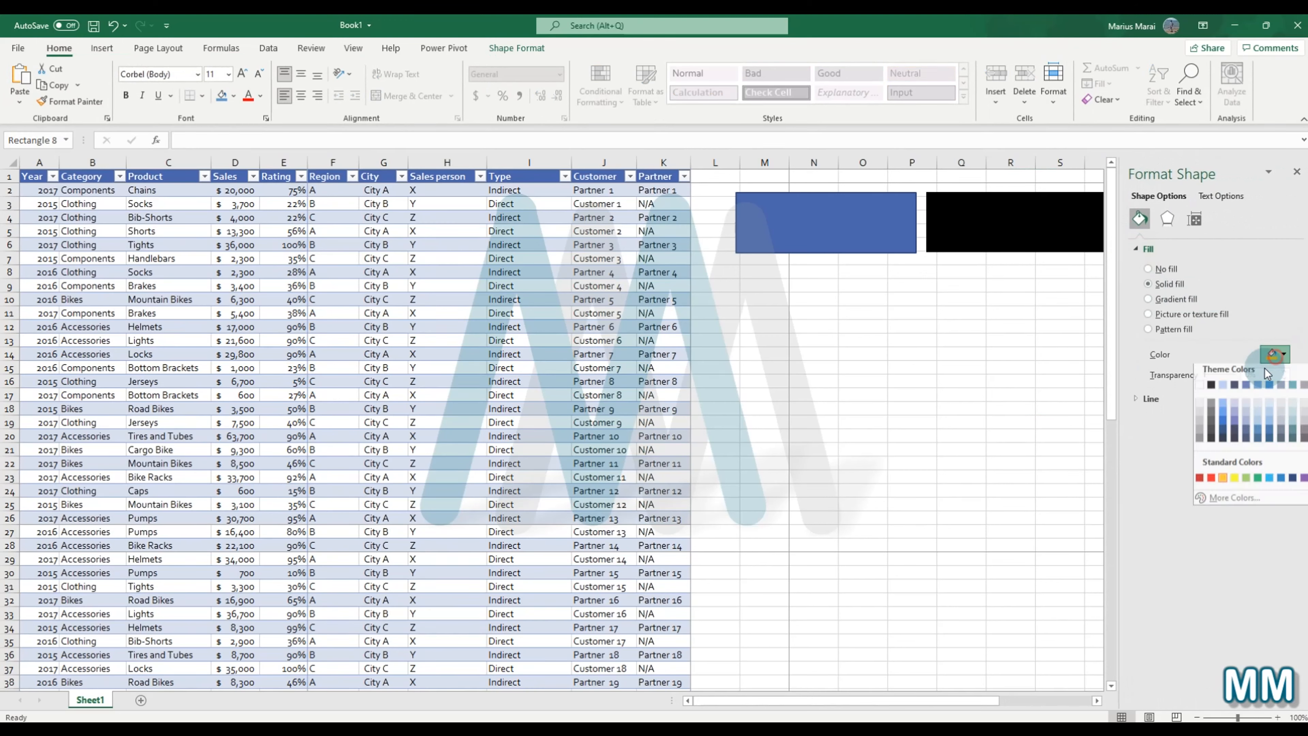
pyautogui.click(1210, 485)
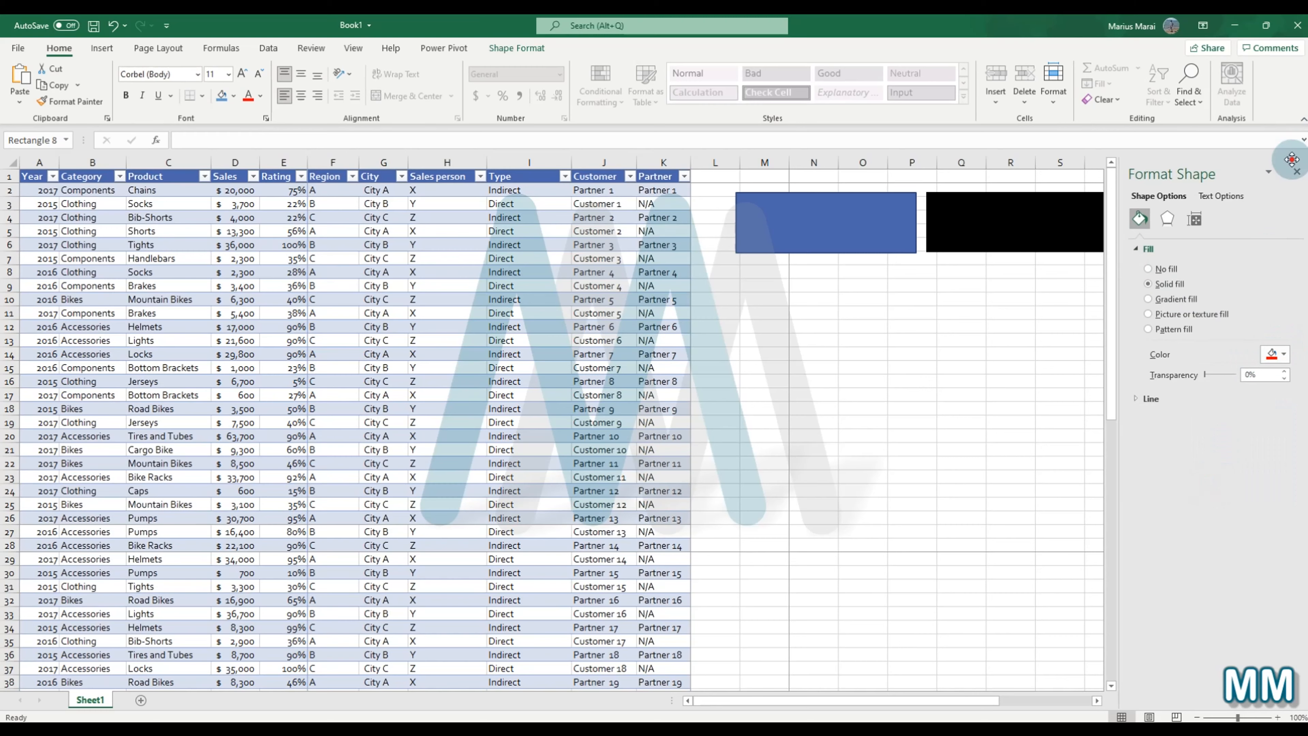
pyautogui.click(1296, 171)
pyautogui.click(1061, 366)
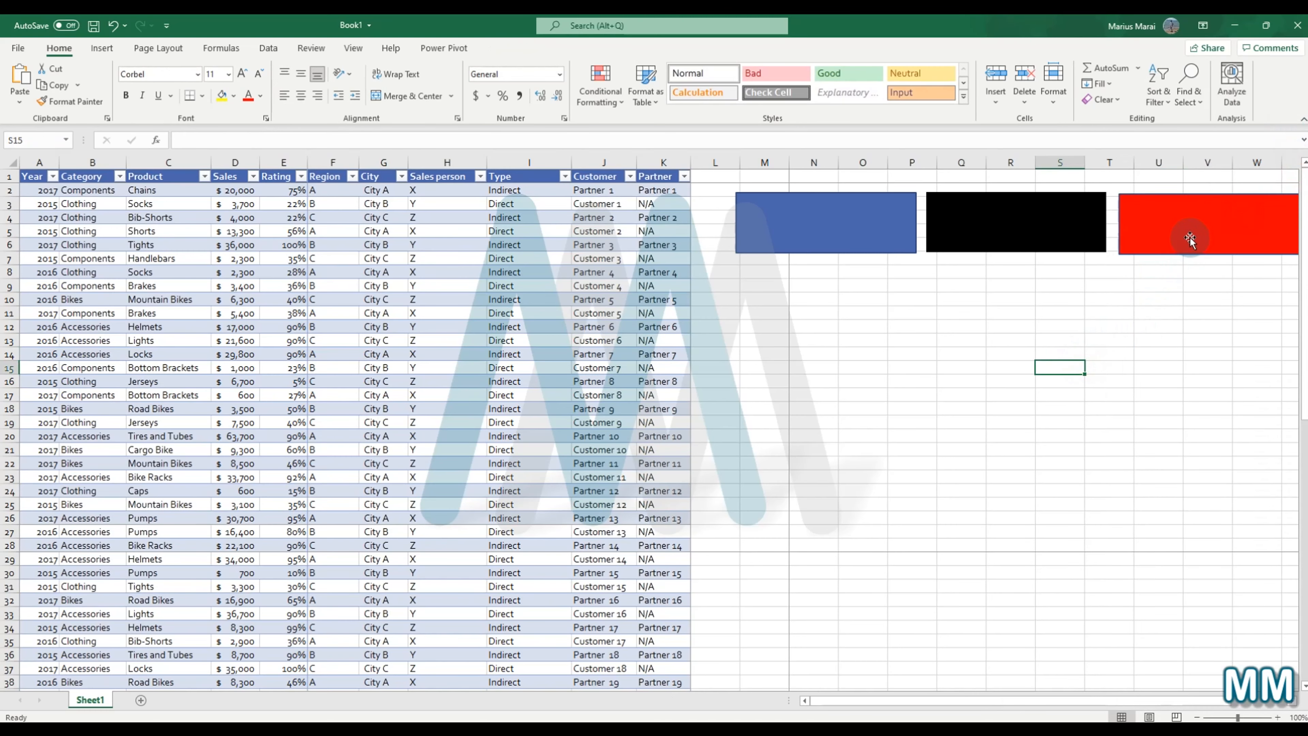
# Step: Move the black rectangle partly over the blue one and place the red rectangle across both
pyautogui.moveTo(1078, 222); pyautogui.dragTo(992, 234)
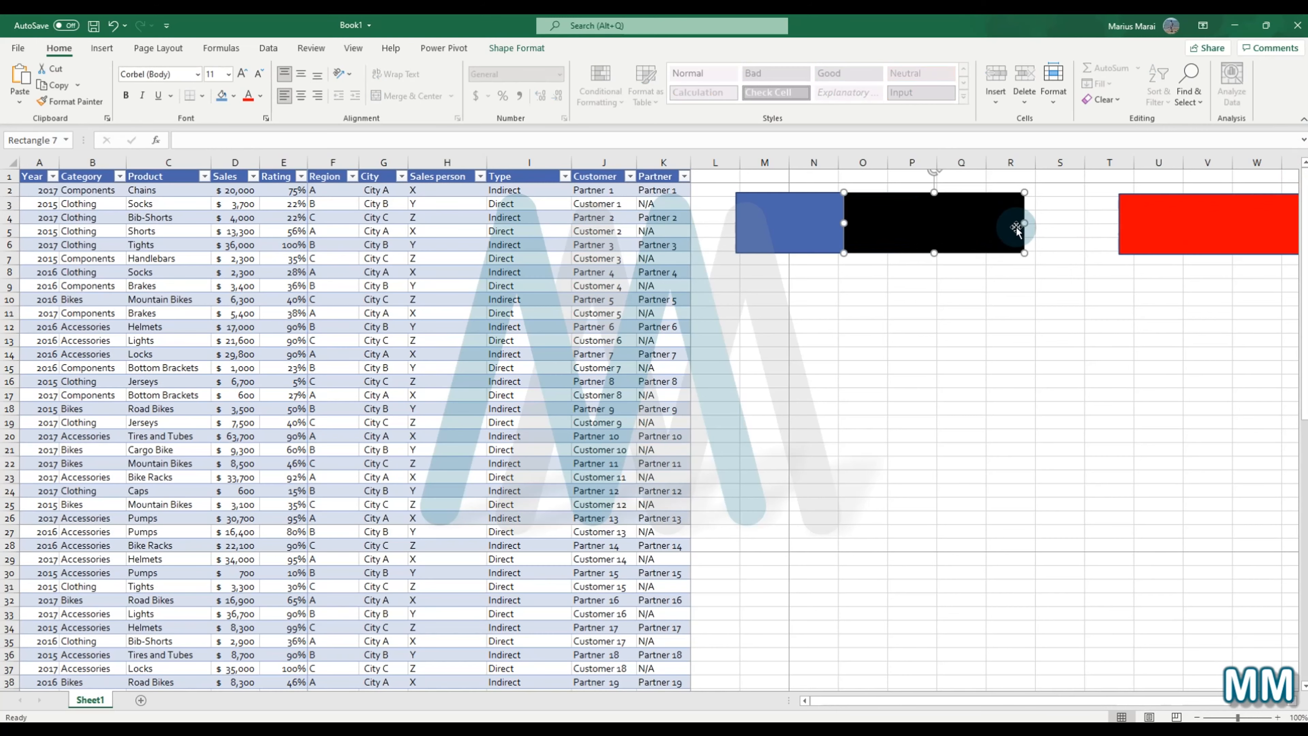
pyautogui.moveTo(1168, 225); pyautogui.dragTo(891, 330)
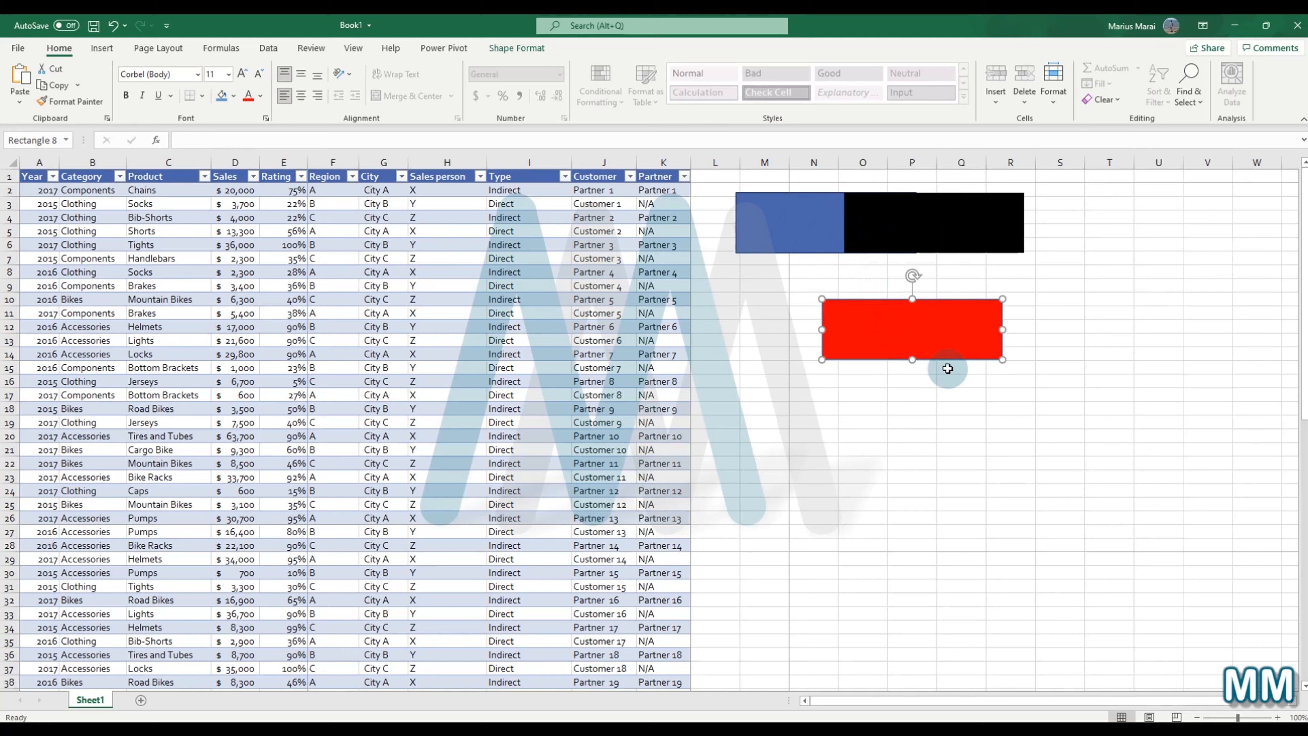
pyautogui.click(936, 352)
pyautogui.moveTo(935, 350); pyautogui.dragTo(893, 240)
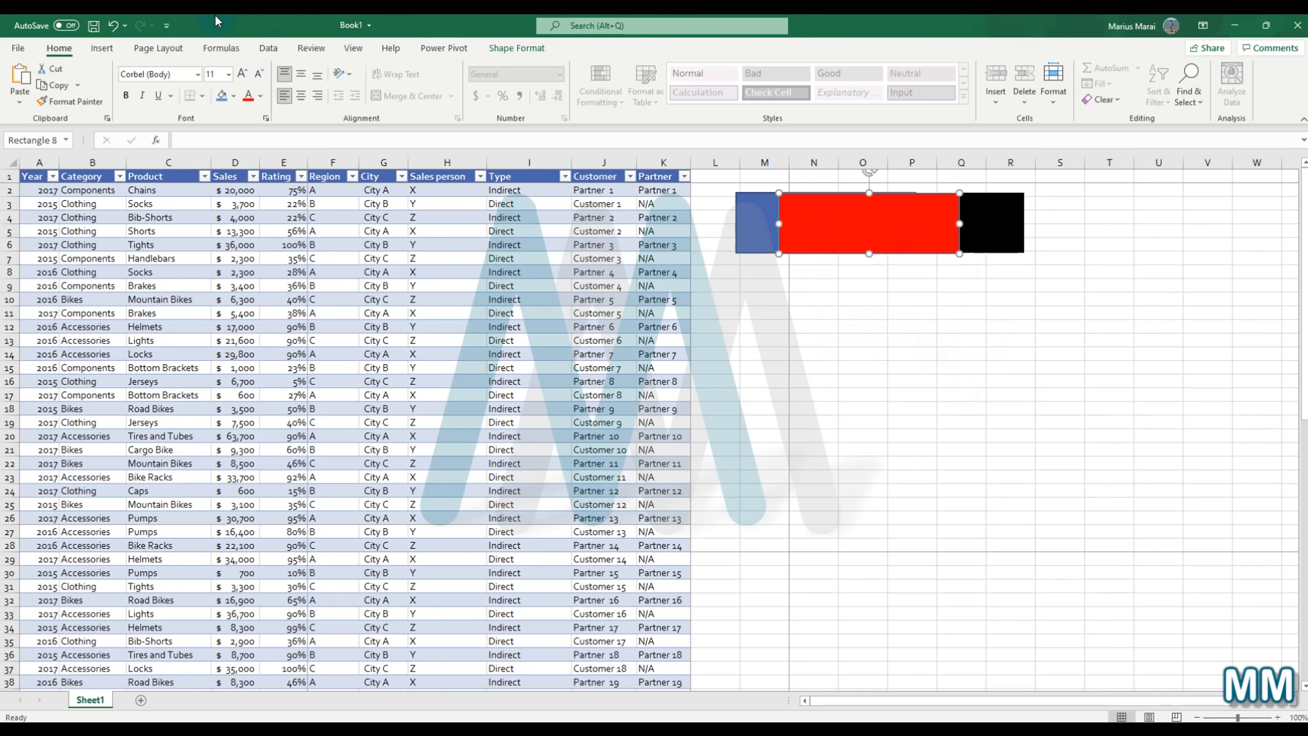
# Step: Bring the blue rectangle forward one level in the stack of overlapping shapes
pyautogui.click(158, 48)
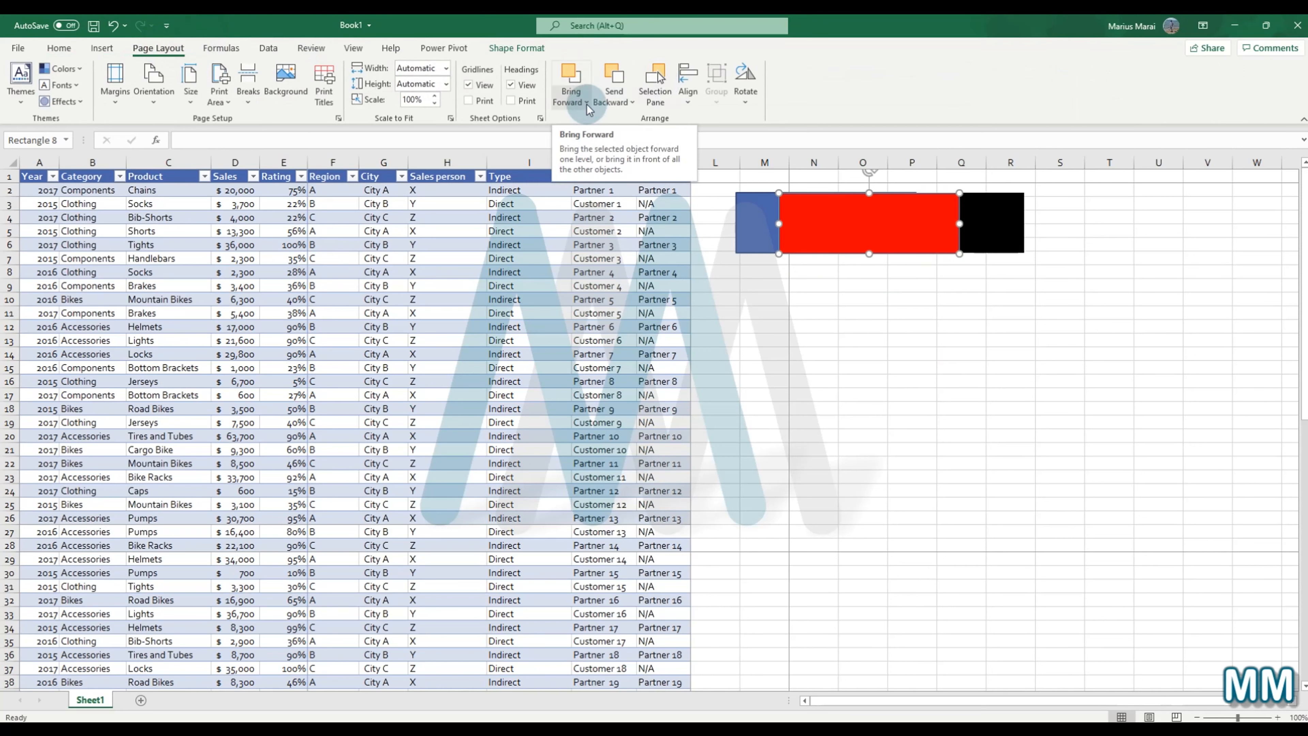
pyautogui.click(747, 214)
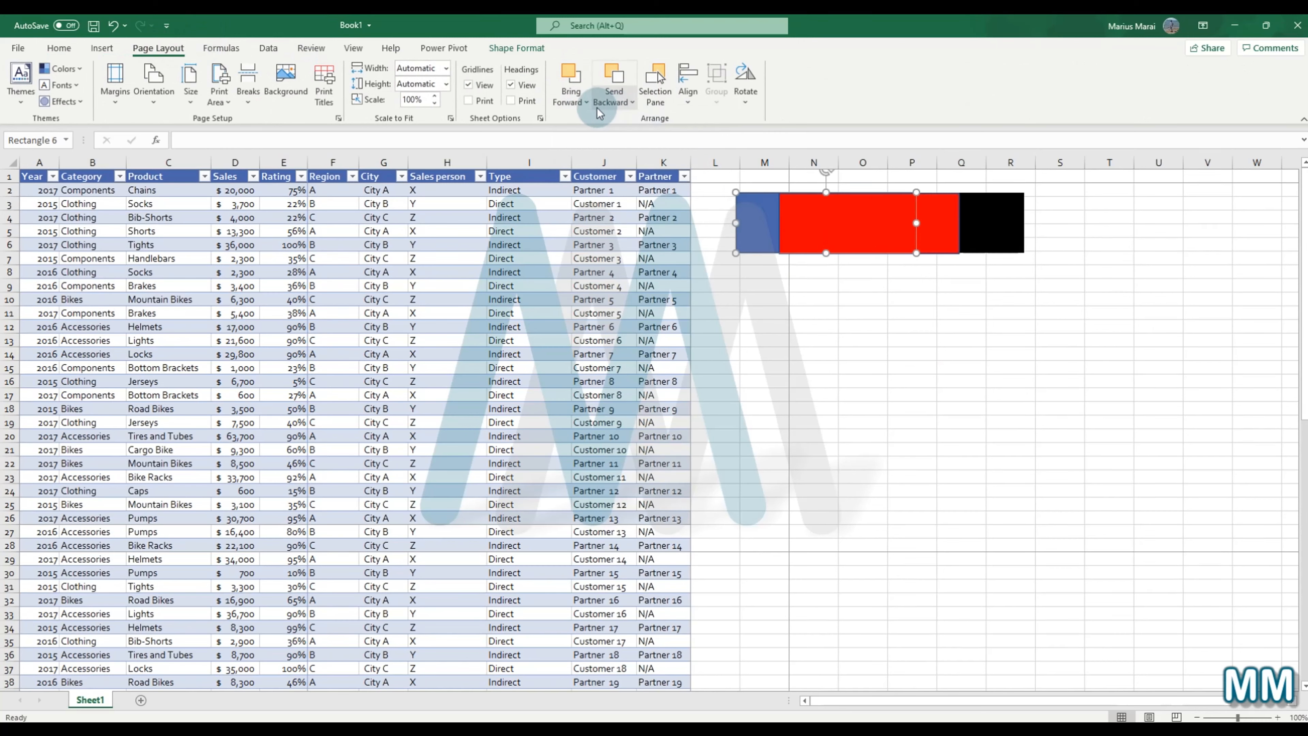
pyautogui.click(573, 98)
pyautogui.click(611, 139)
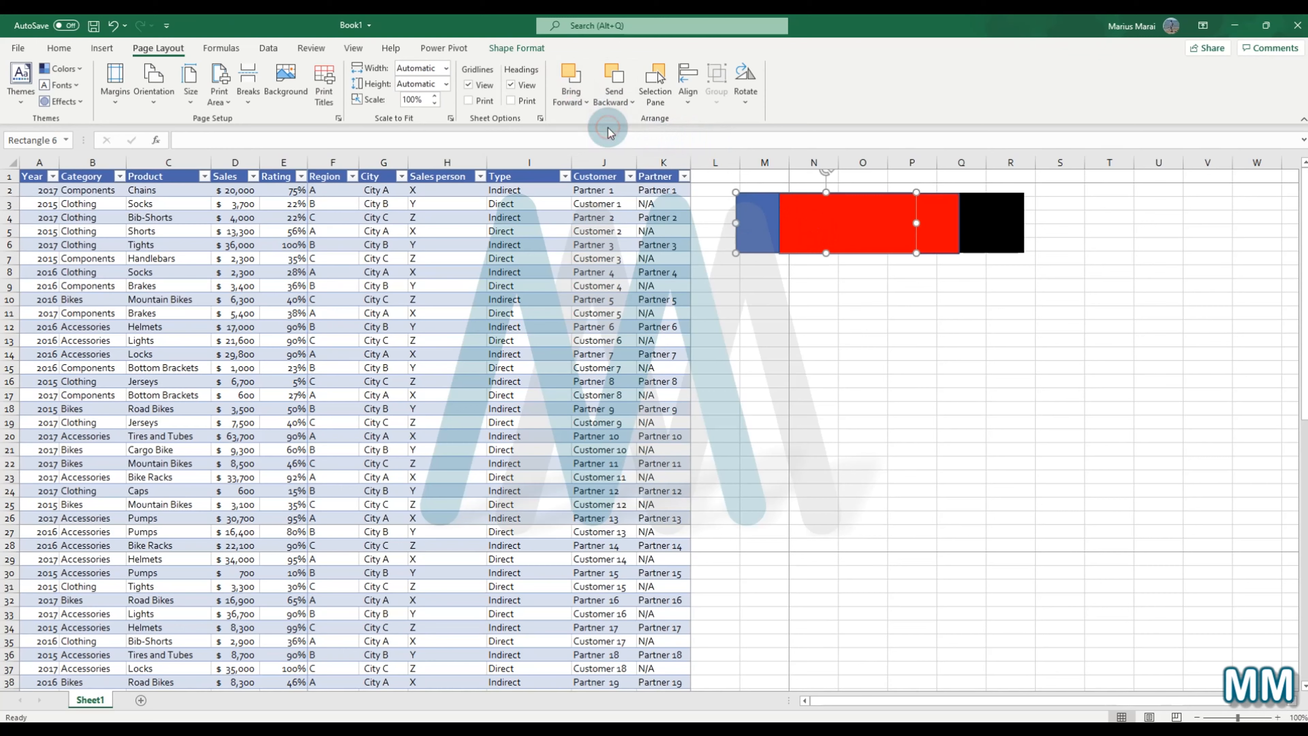
# Step: Move the red rectangle aside to examine how the blue and black ones overlap, and put it back over them
pyautogui.click(1017, 282)
pyautogui.moveTo(878, 249); pyautogui.dragTo(883, 315)
pyautogui.click(879, 225)
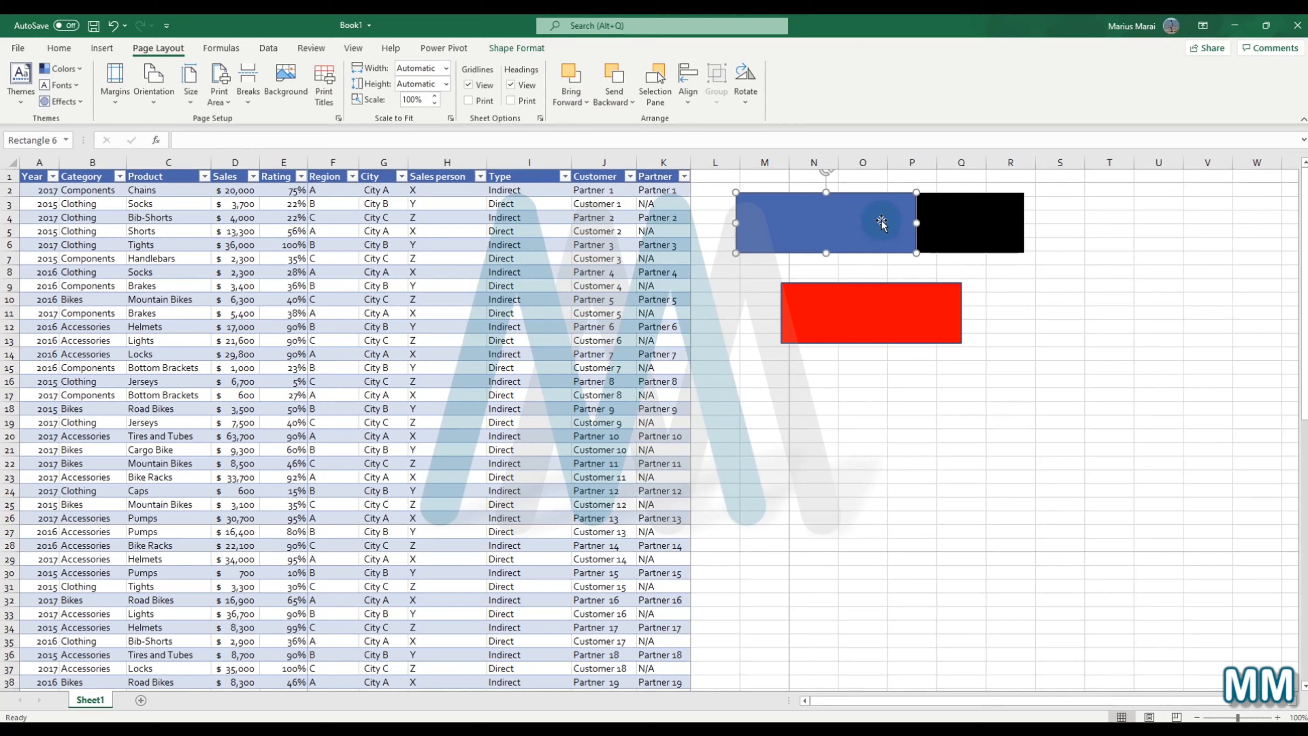
pyautogui.moveTo(896, 301); pyautogui.dragTo(899, 212)
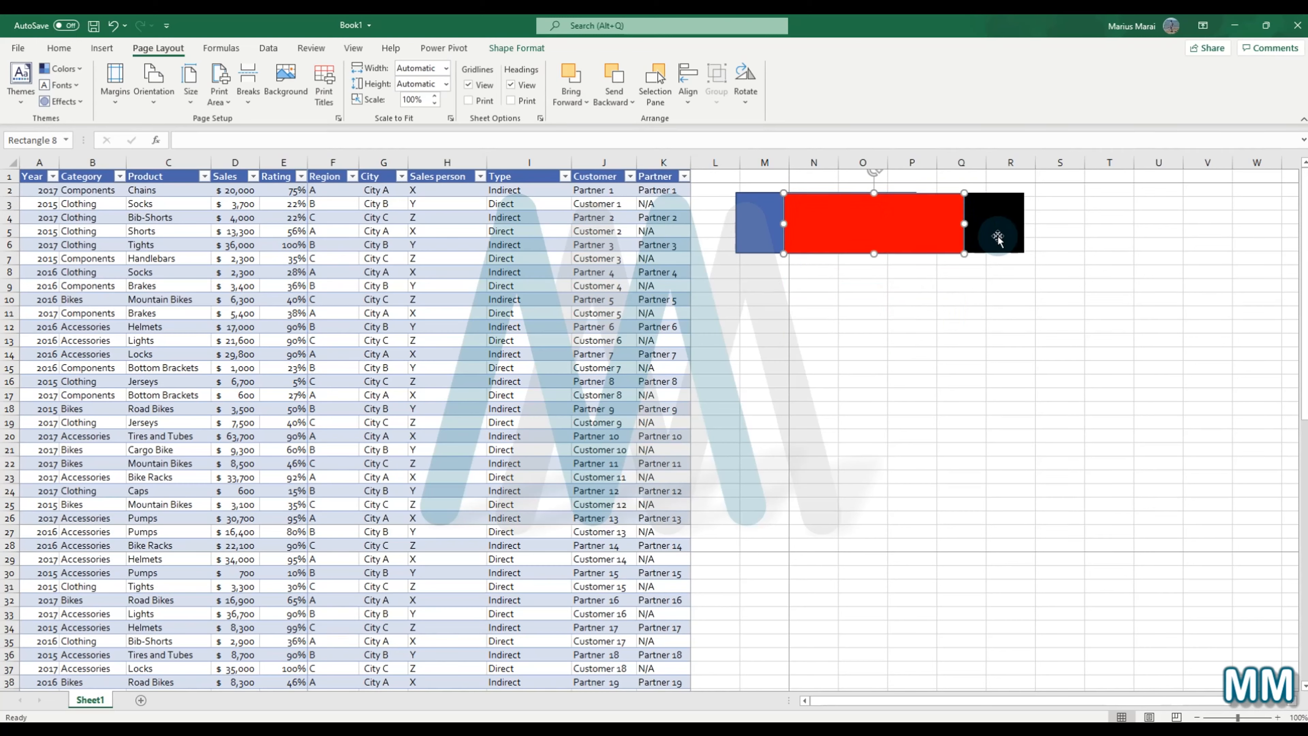
# Step: Bring the blue rectangle to the front of the overlapping shapes
pyautogui.click(746, 226)
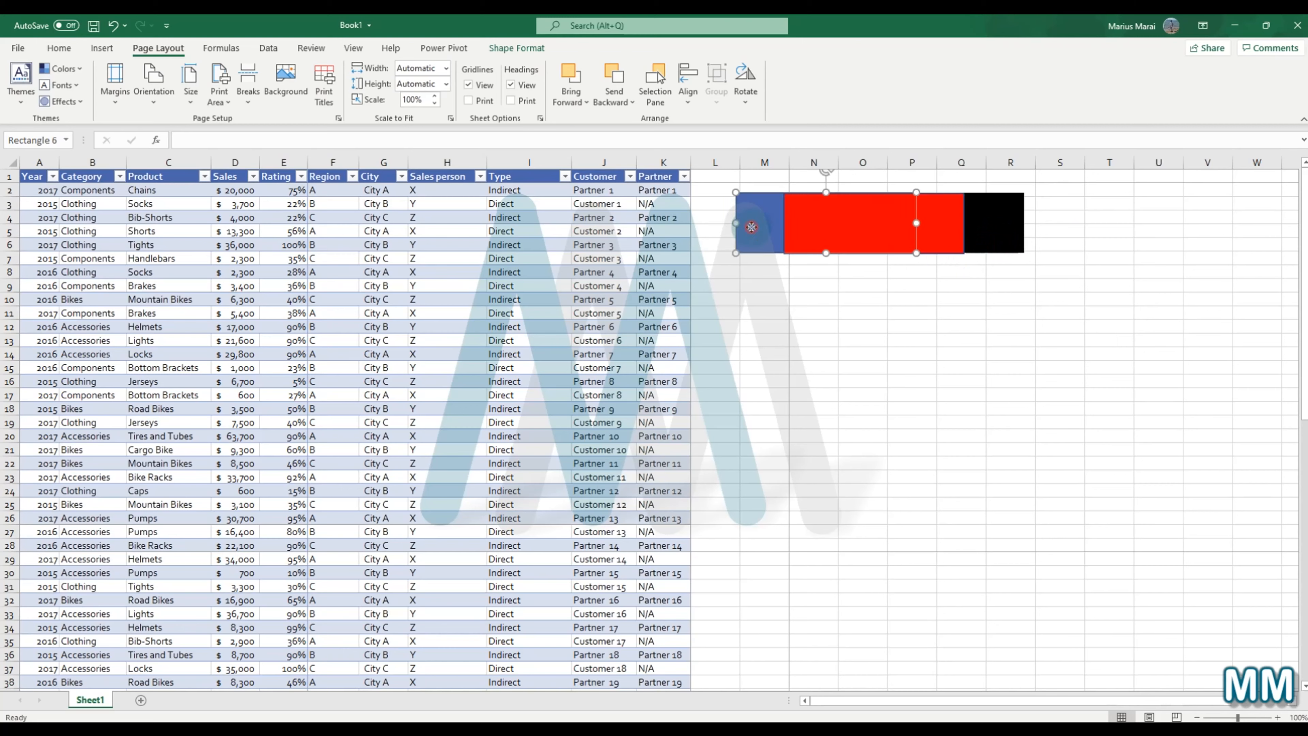
pyautogui.click(579, 103)
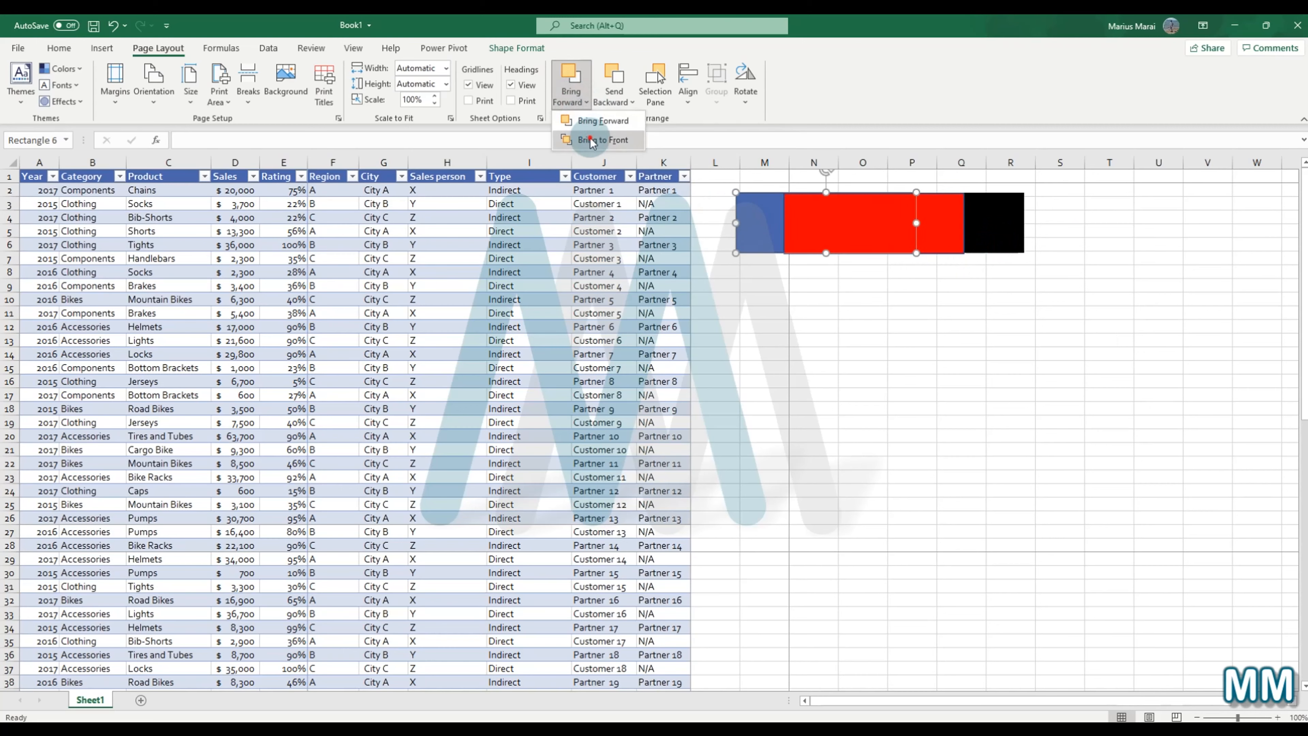
pyautogui.click(592, 142)
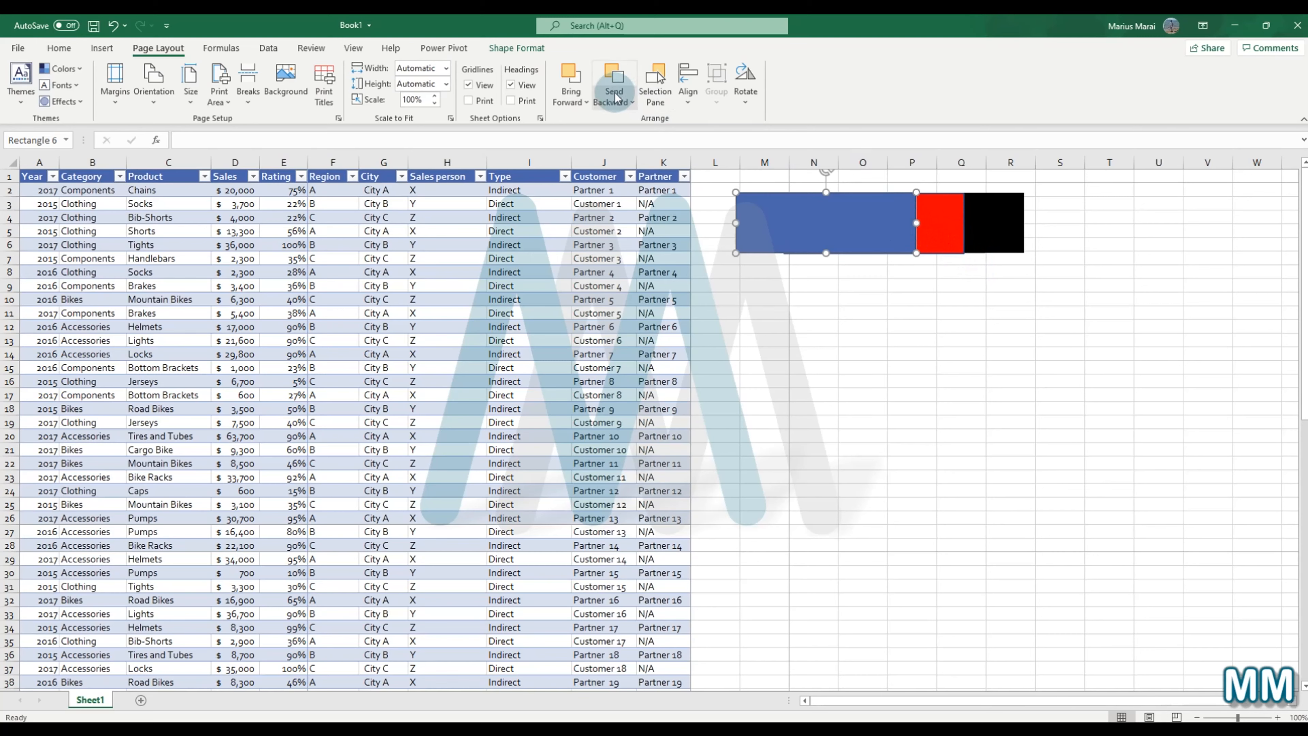
# Step: Send the blue rectangle backward one level and move the red rectangle below the blue and black ones
pyautogui.click(622, 109)
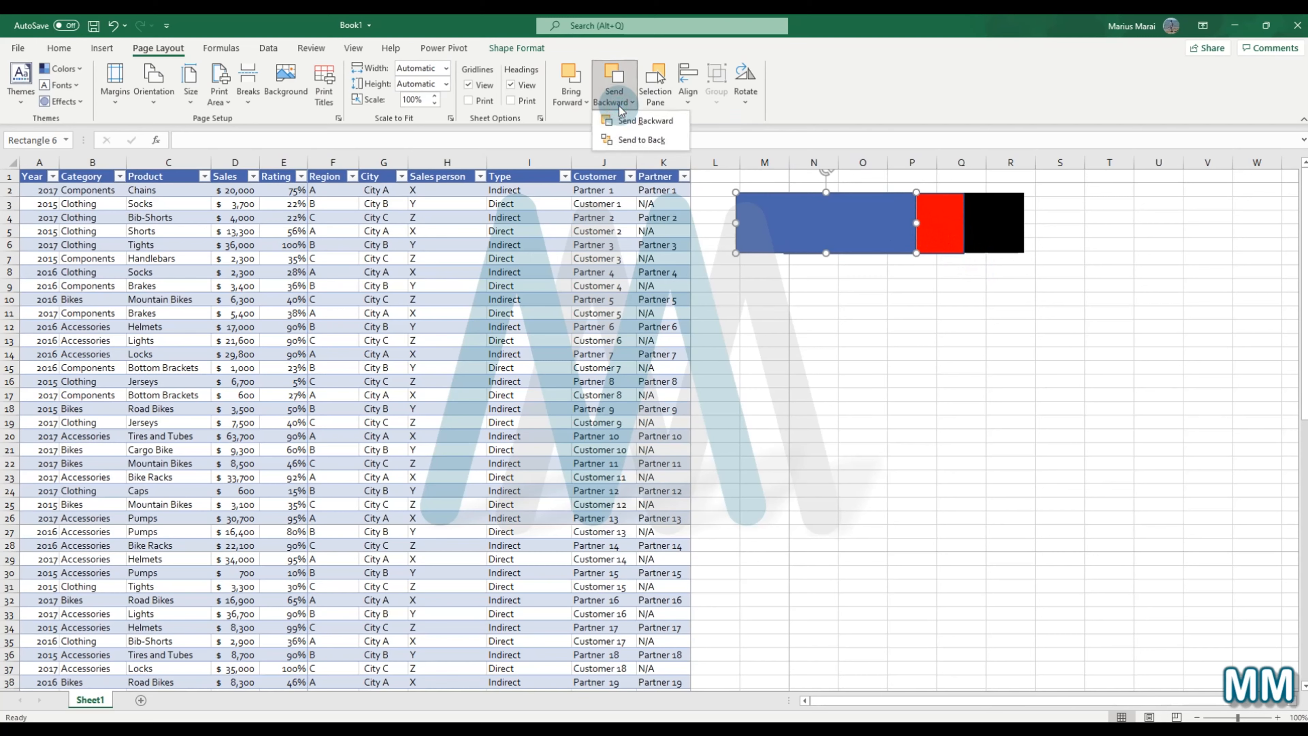
pyautogui.click(636, 121)
pyautogui.moveTo(940, 227); pyautogui.dragTo(935, 308)
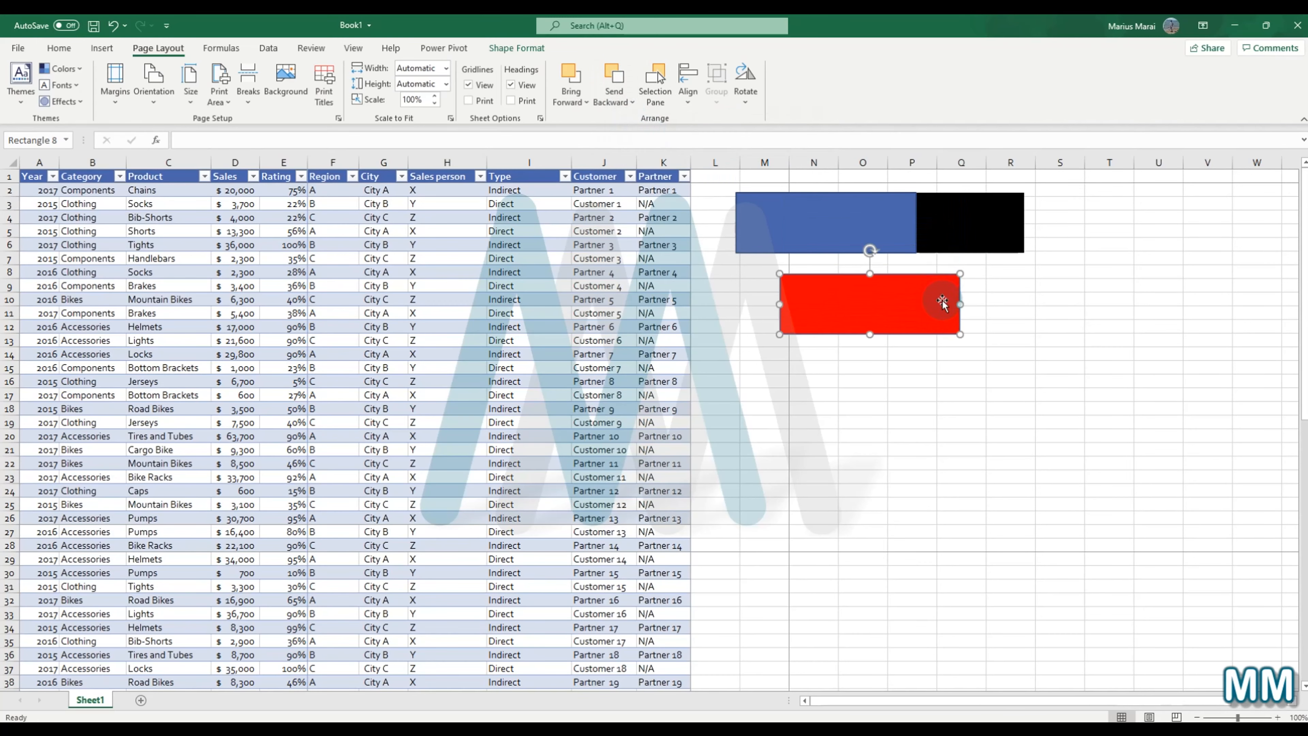
pyautogui.moveTo(942, 301)
pyautogui.mouseDown()
pyautogui.moveTo(954, 215)
pyautogui.moveTo(919, 292)
pyautogui.mouseUp()
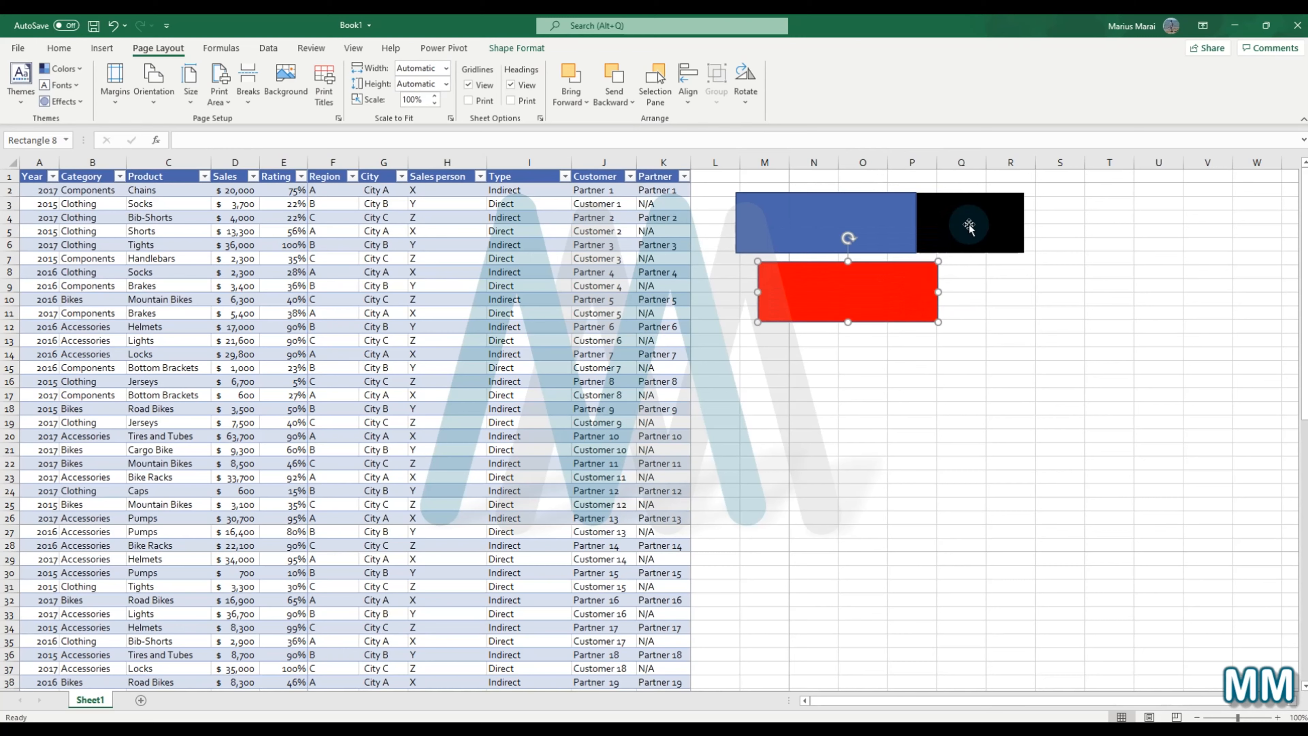
# Step: Send the blue rectangle to the back and place the red rectangle across the blue and black ones again
pyautogui.click(879, 211)
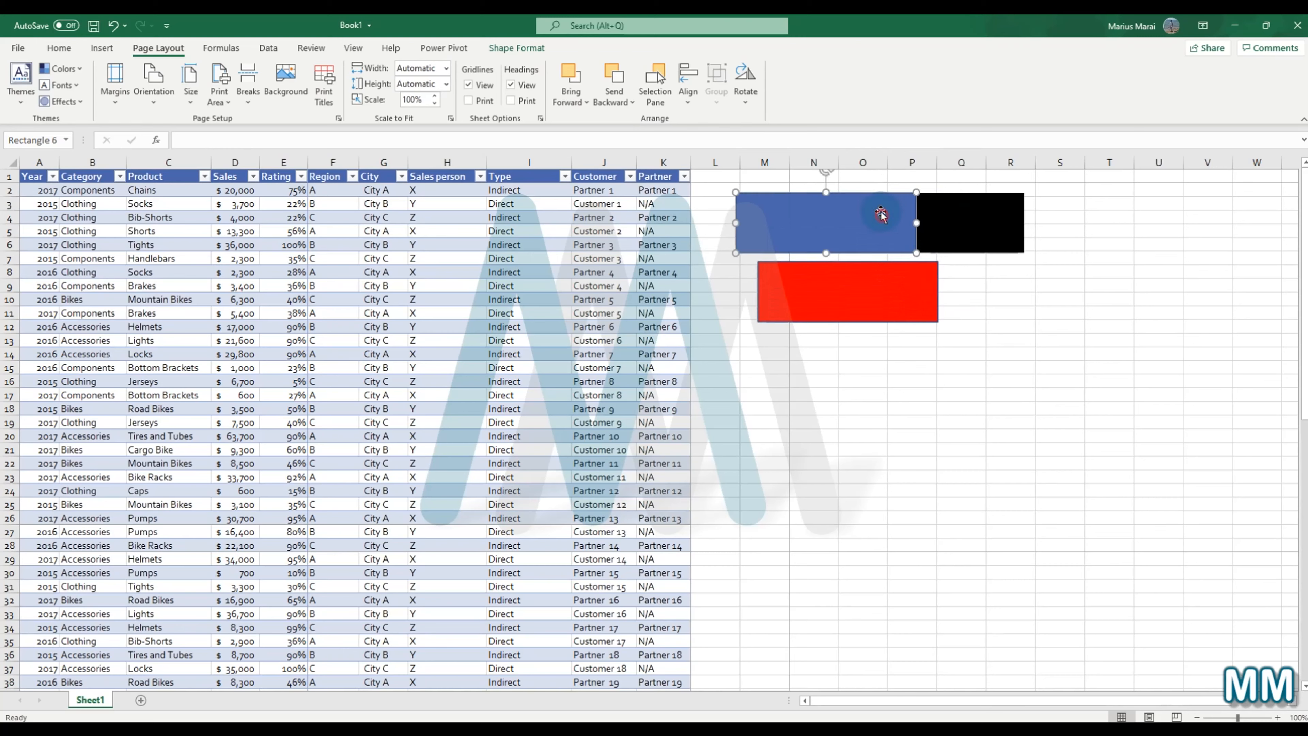
pyautogui.click(626, 101)
pyautogui.click(640, 140)
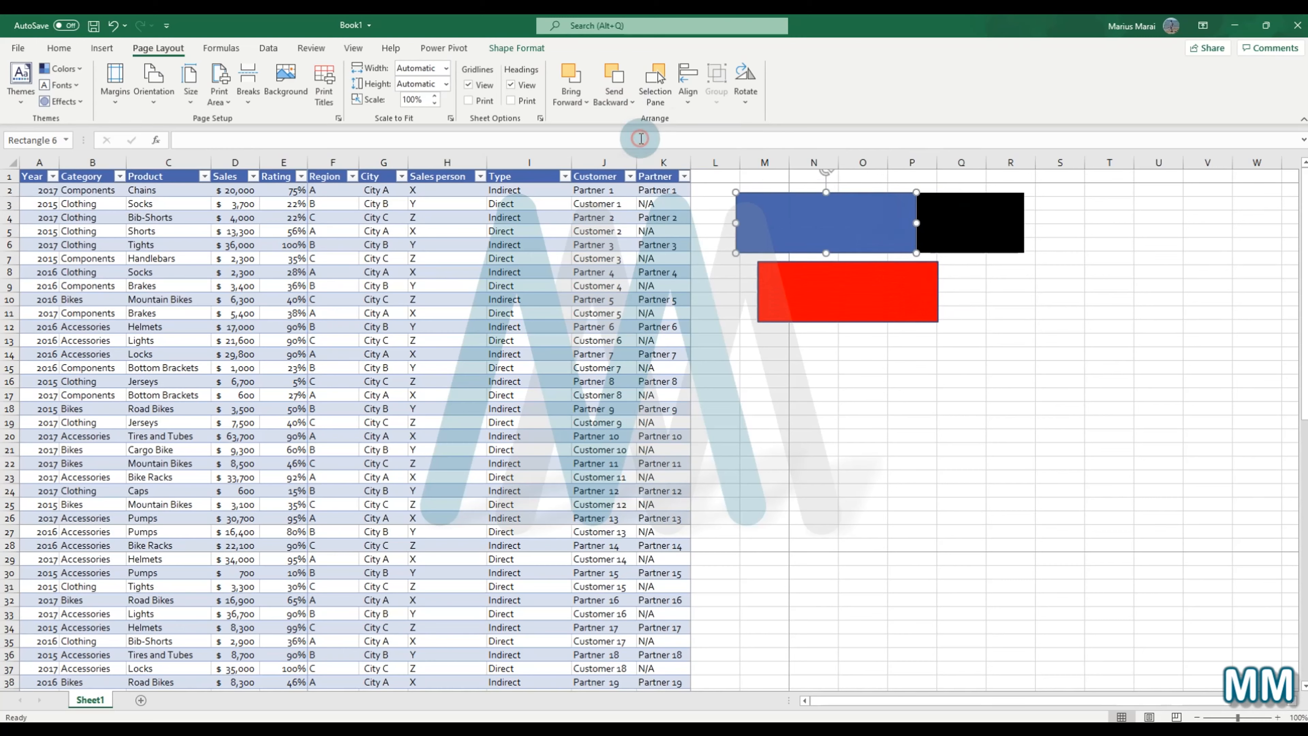
pyautogui.moveTo(893, 301); pyautogui.dragTo(921, 233)
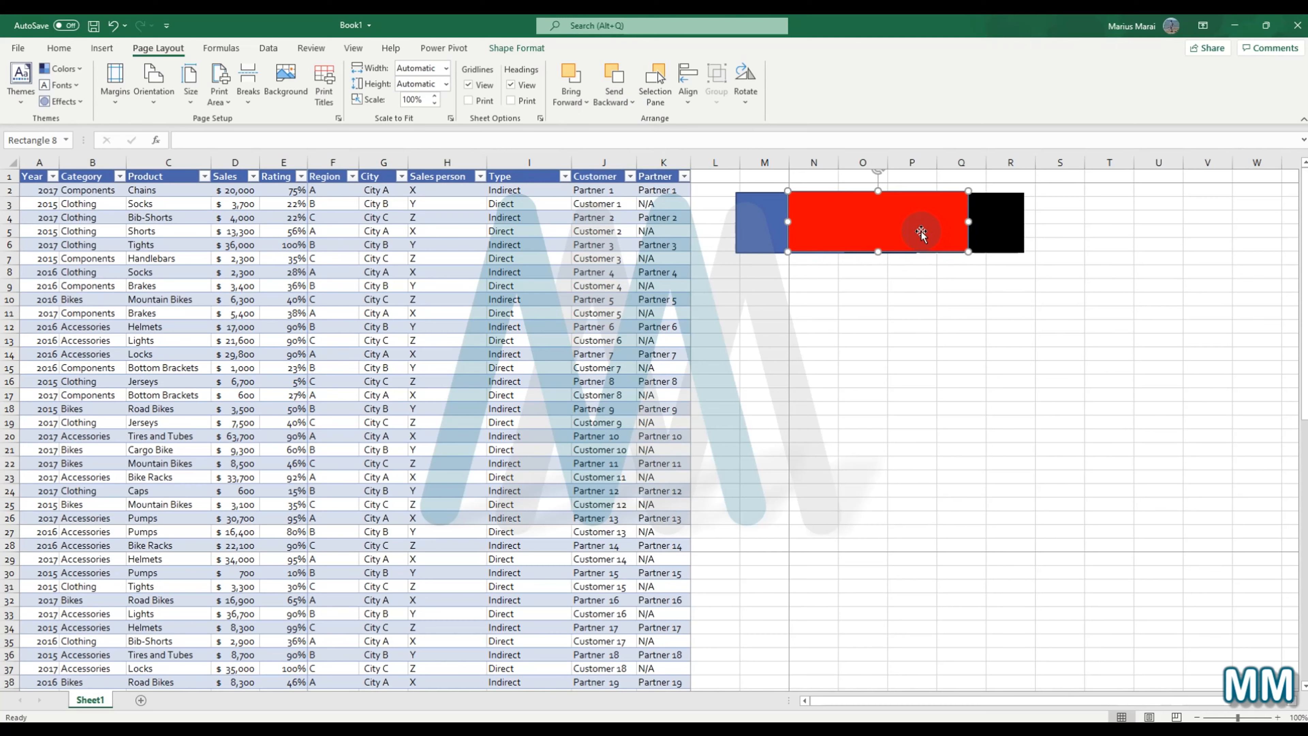
pyautogui.click(574, 93)
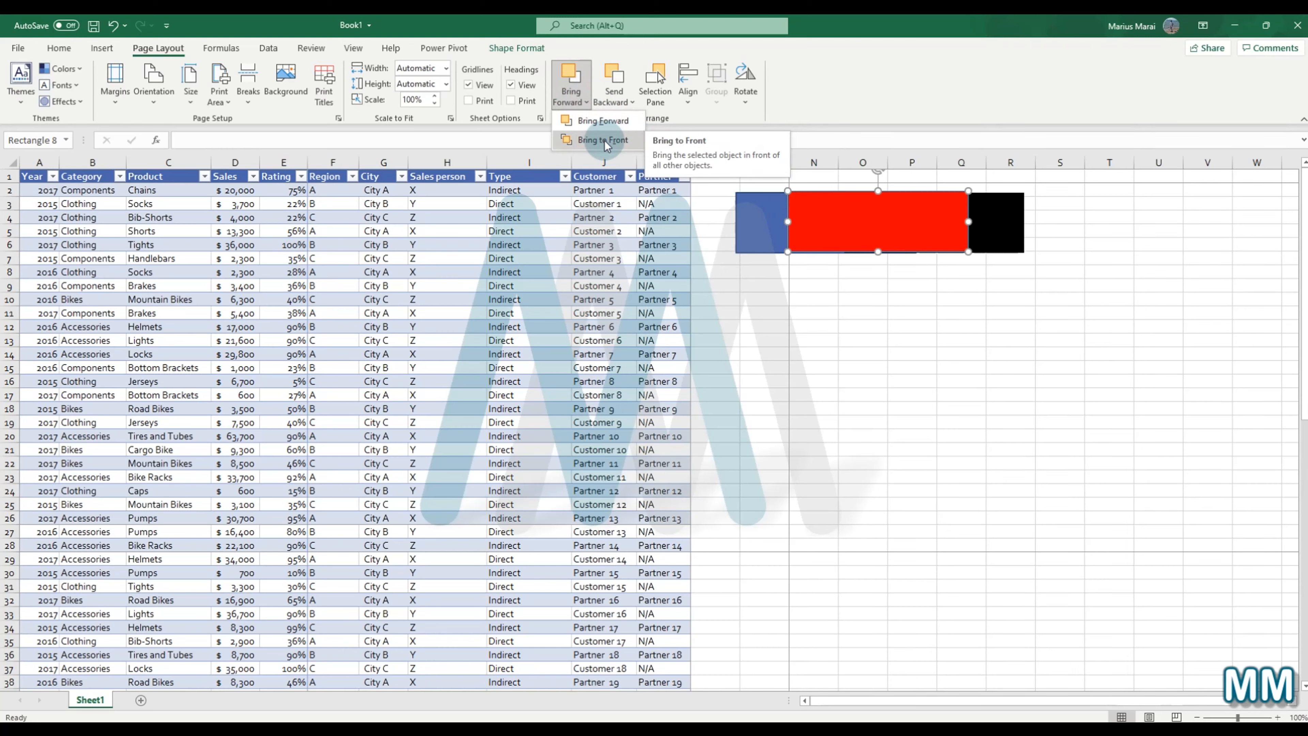
pyautogui.click(613, 98)
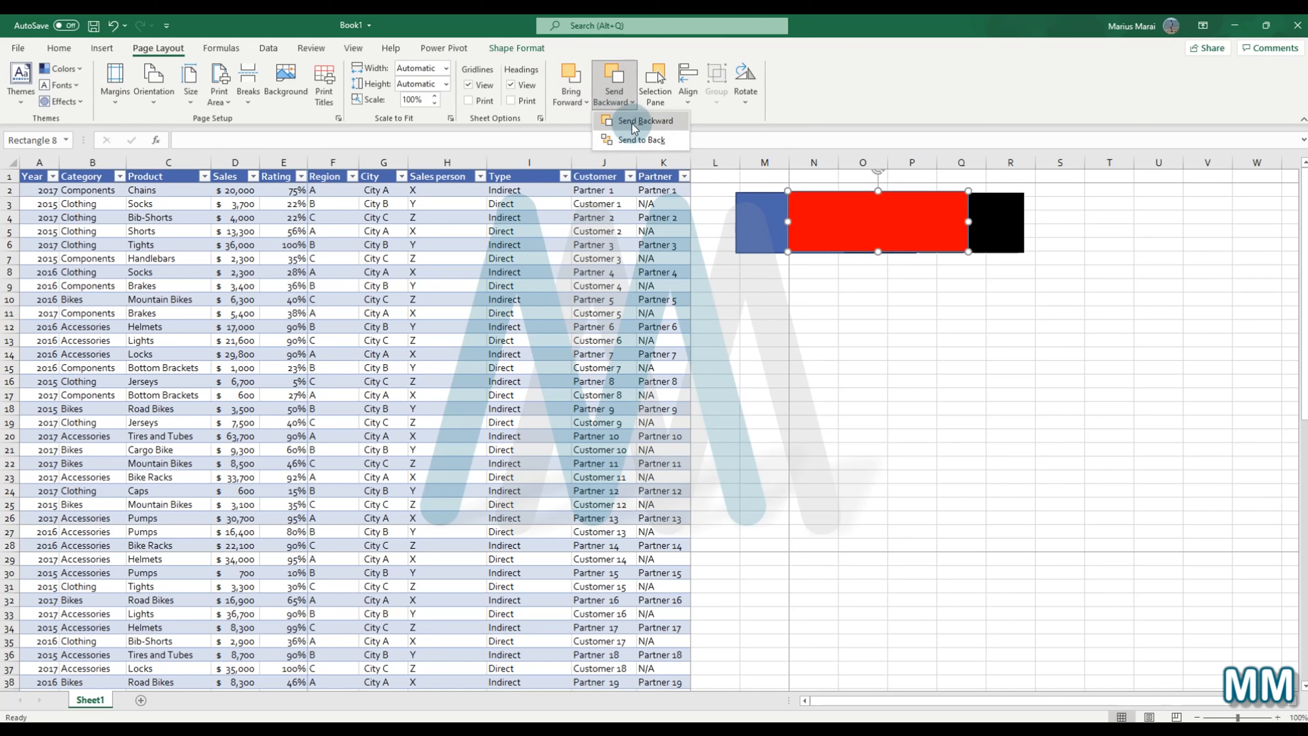
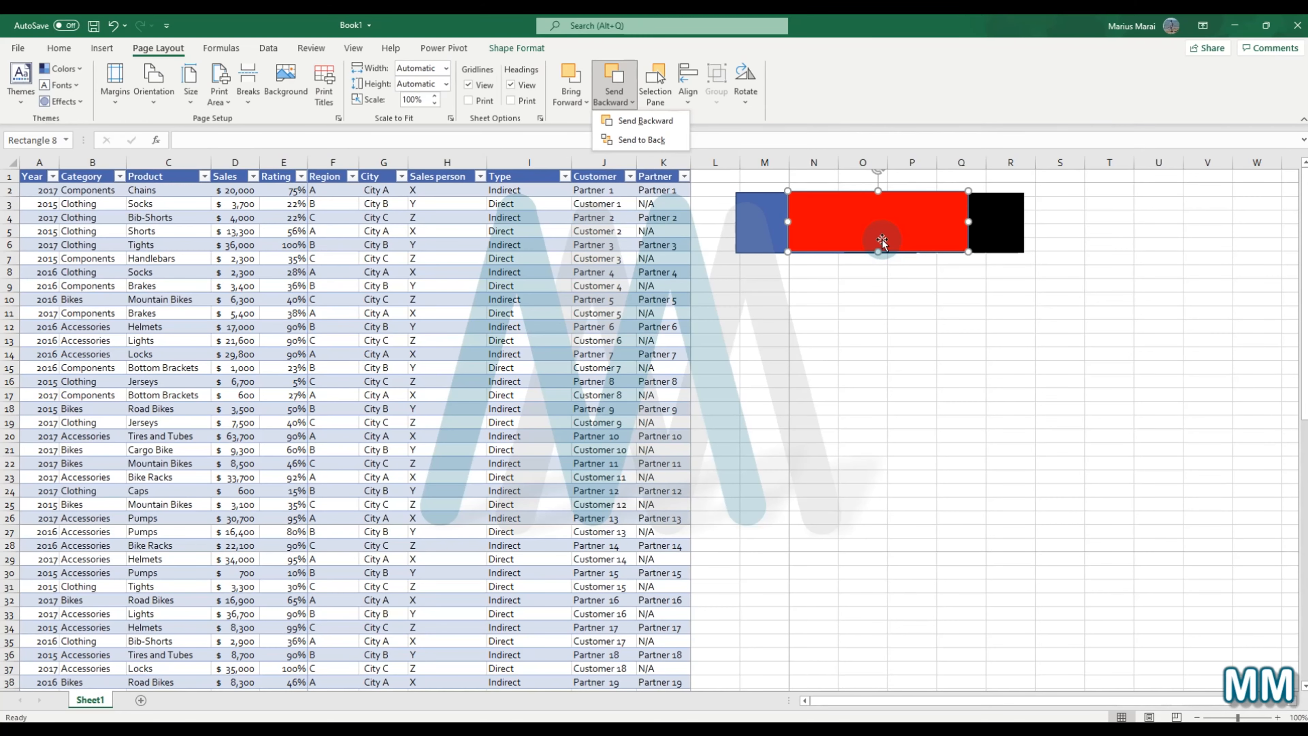
pyautogui.click(885, 366)
# Step: Separate the rectangles by moving the red one below the others and the black one to the right of the blue one
pyautogui.moveTo(886, 215); pyautogui.dragTo(889, 302)
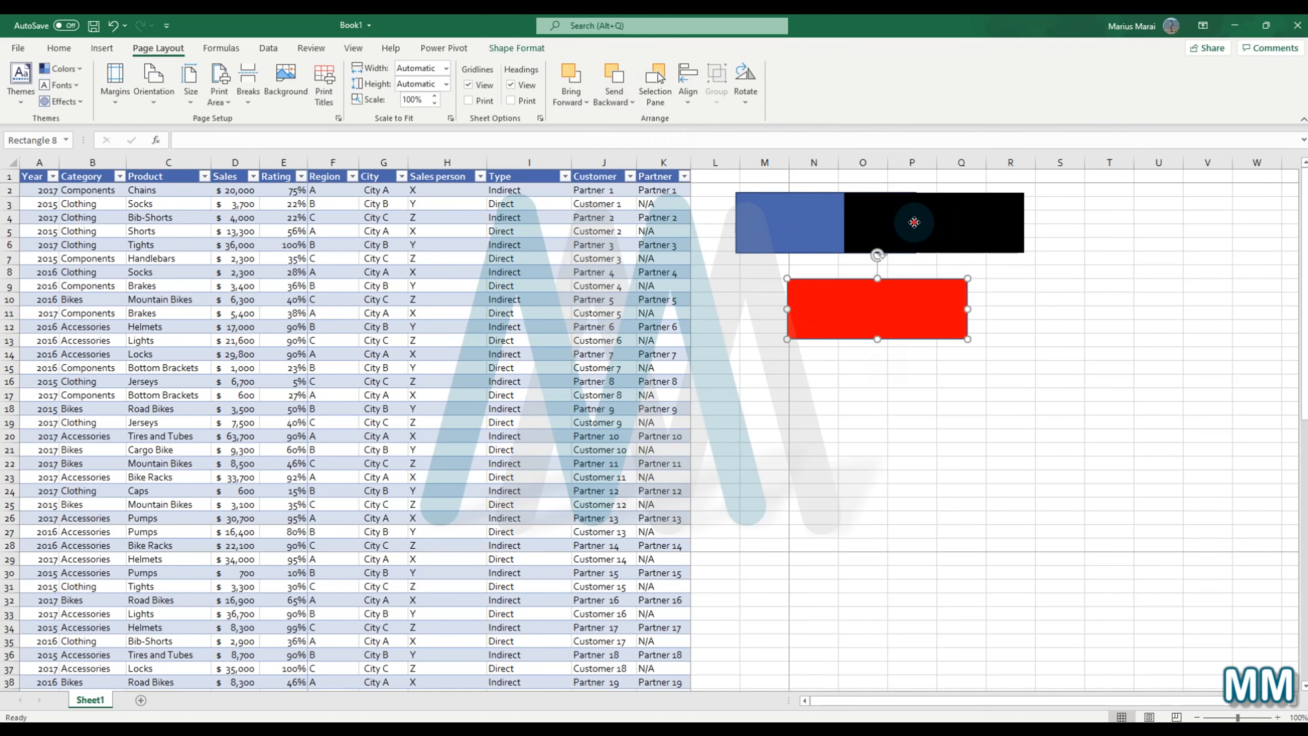
pyautogui.moveTo(914, 222); pyautogui.dragTo(979, 224)
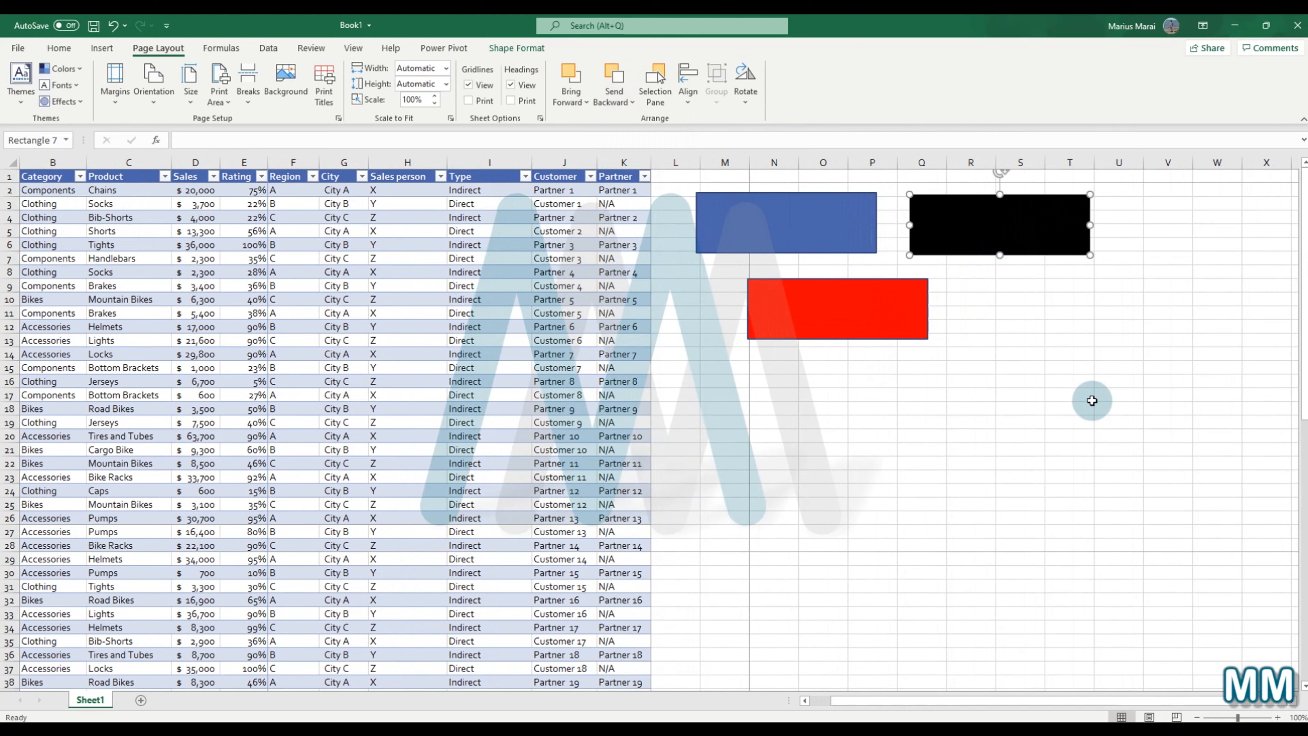
pyautogui.click(1097, 383)
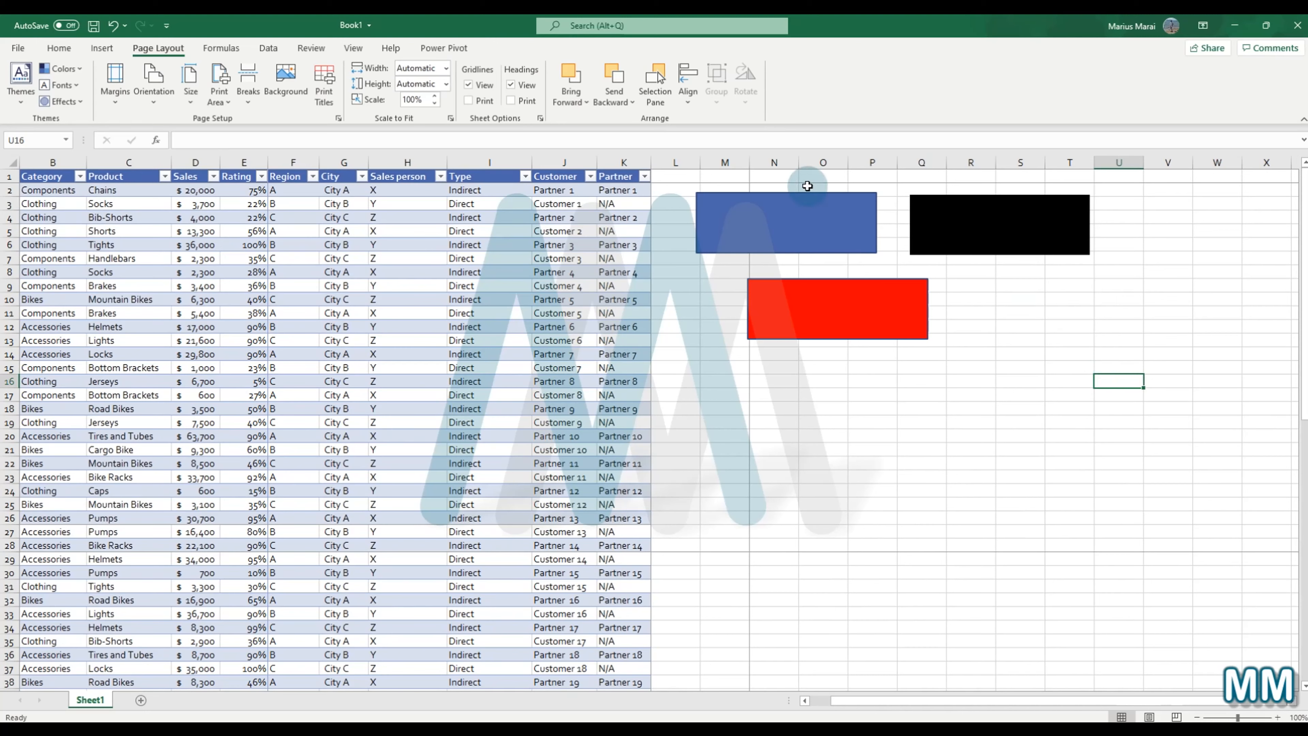
# Step: List the sheet's shapes with Selection Pane and select Rectangle 8, Rectangle 7 and Rectangle 6 in turn to identify them
pyautogui.click(663, 95)
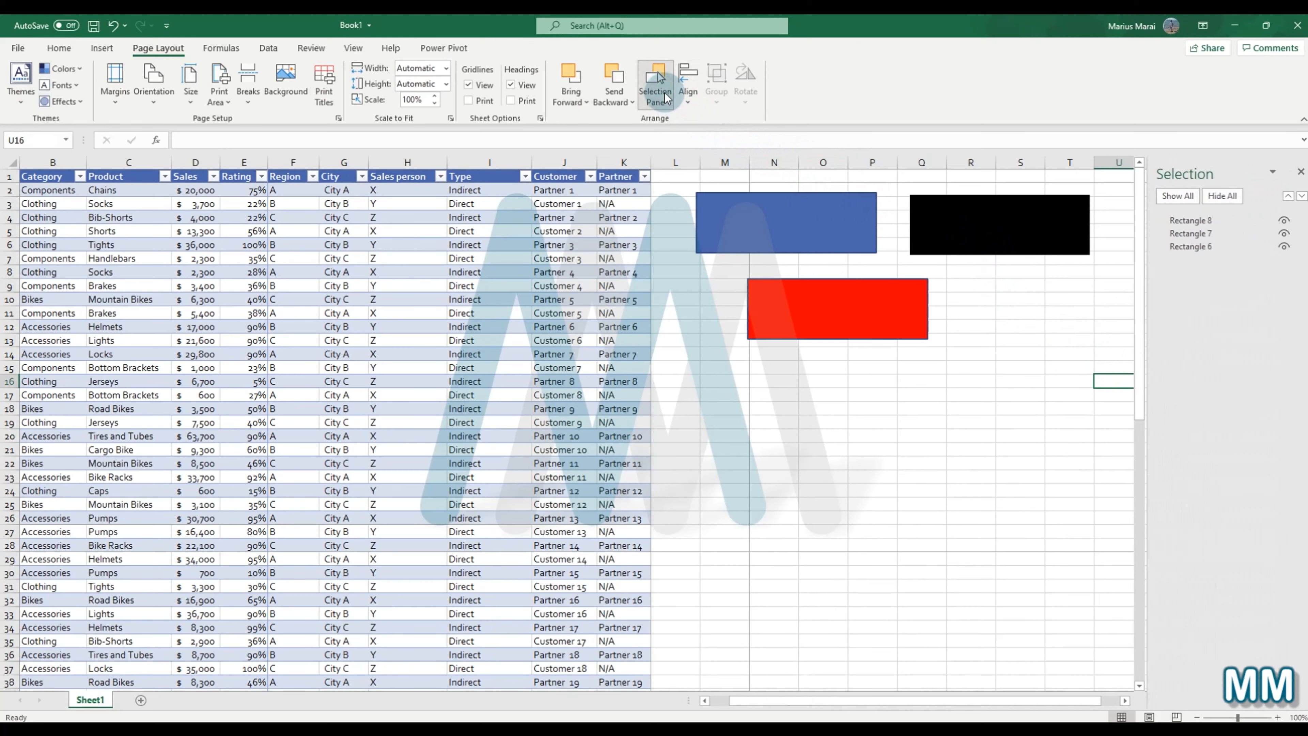
pyautogui.click(1204, 222)
pyautogui.click(1205, 235)
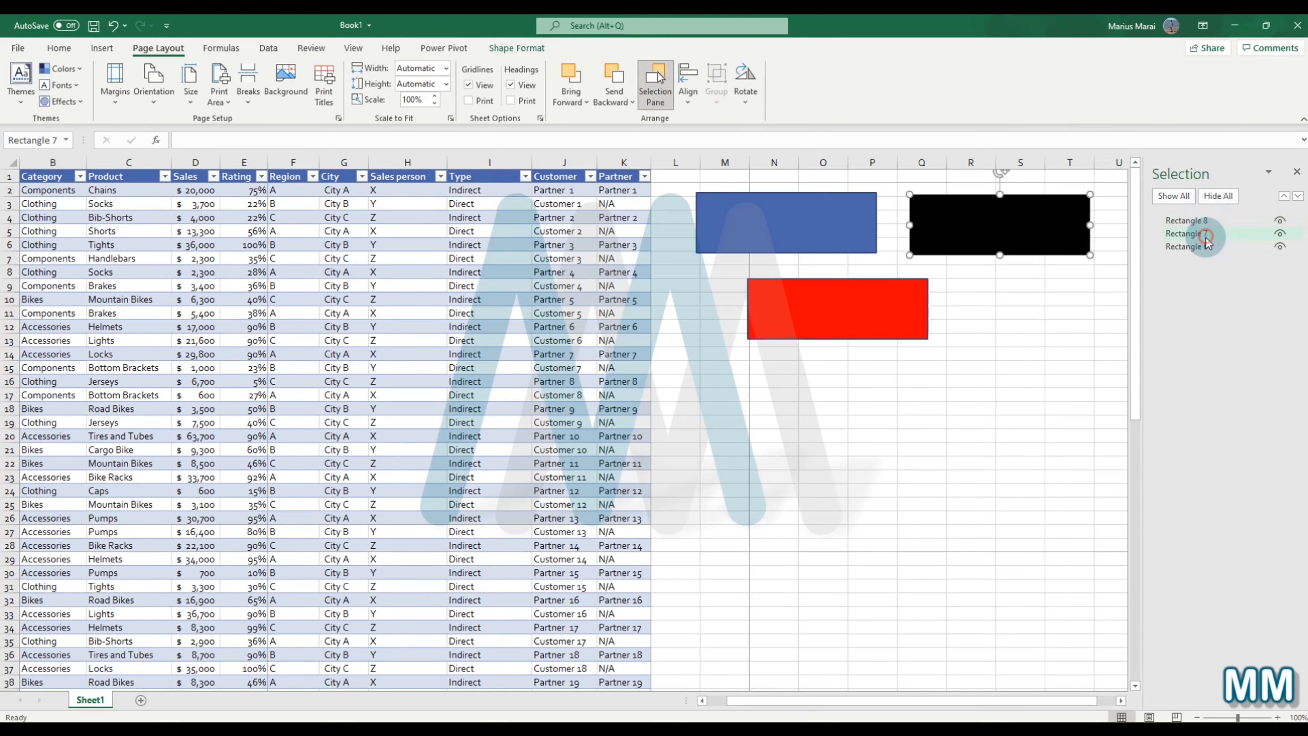
pyautogui.click(1205, 247)
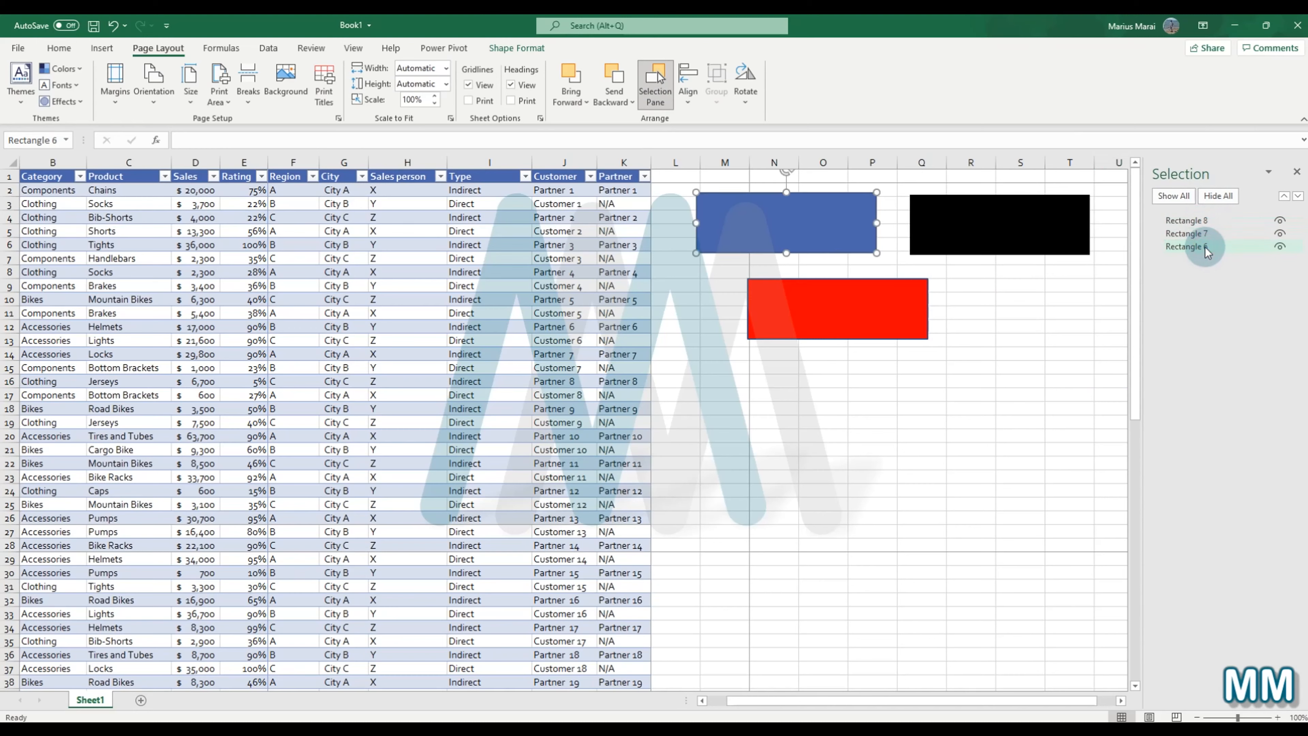
pyautogui.click(1205, 222)
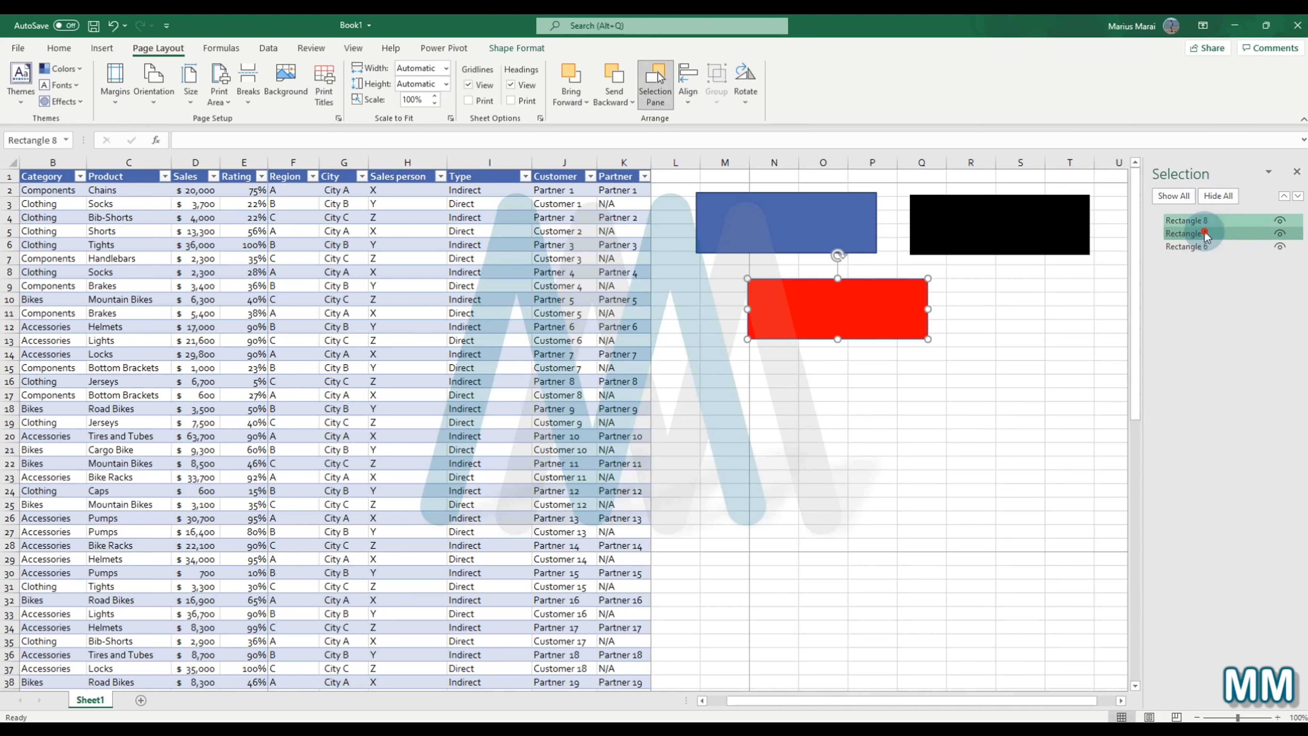
pyautogui.click(1206, 234)
pyautogui.click(1203, 246)
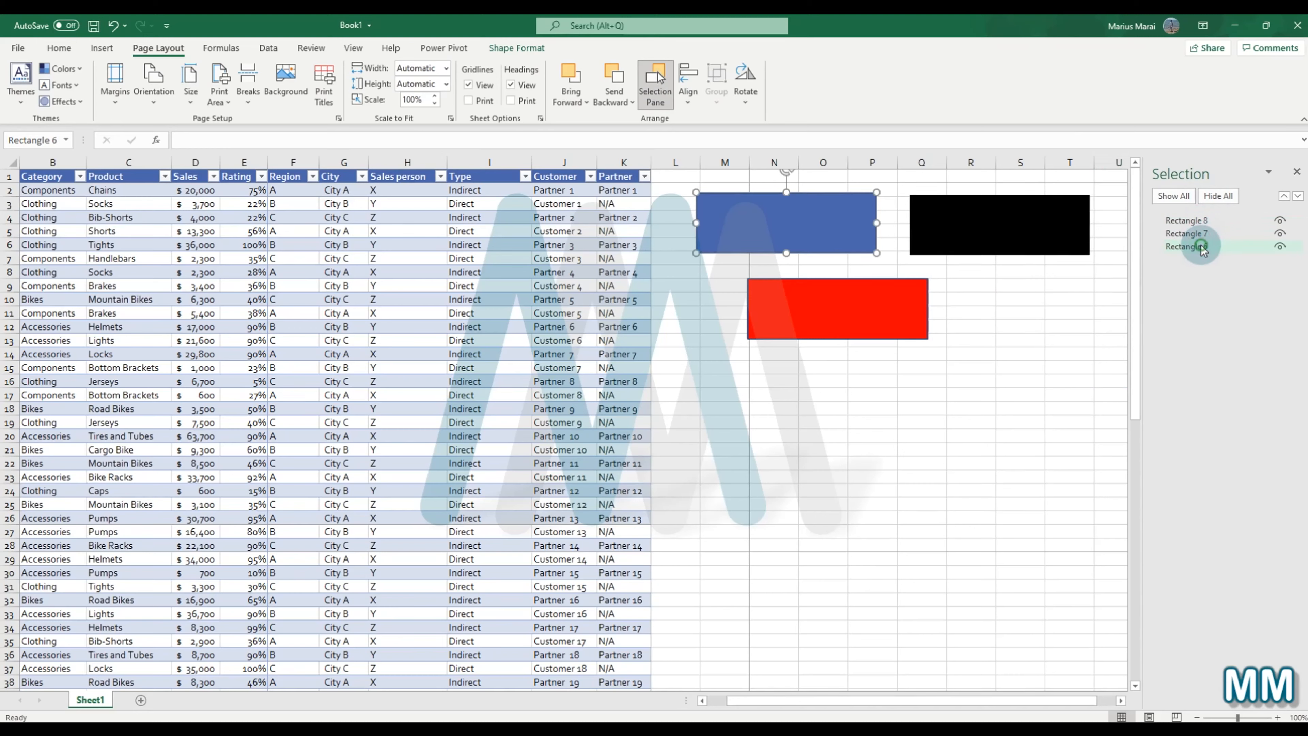
# Step: Hide Rectangle 6 and Rectangle 8 one after the other from the shape list and show each again
pyautogui.click(1285, 250)
pyautogui.click(1286, 251)
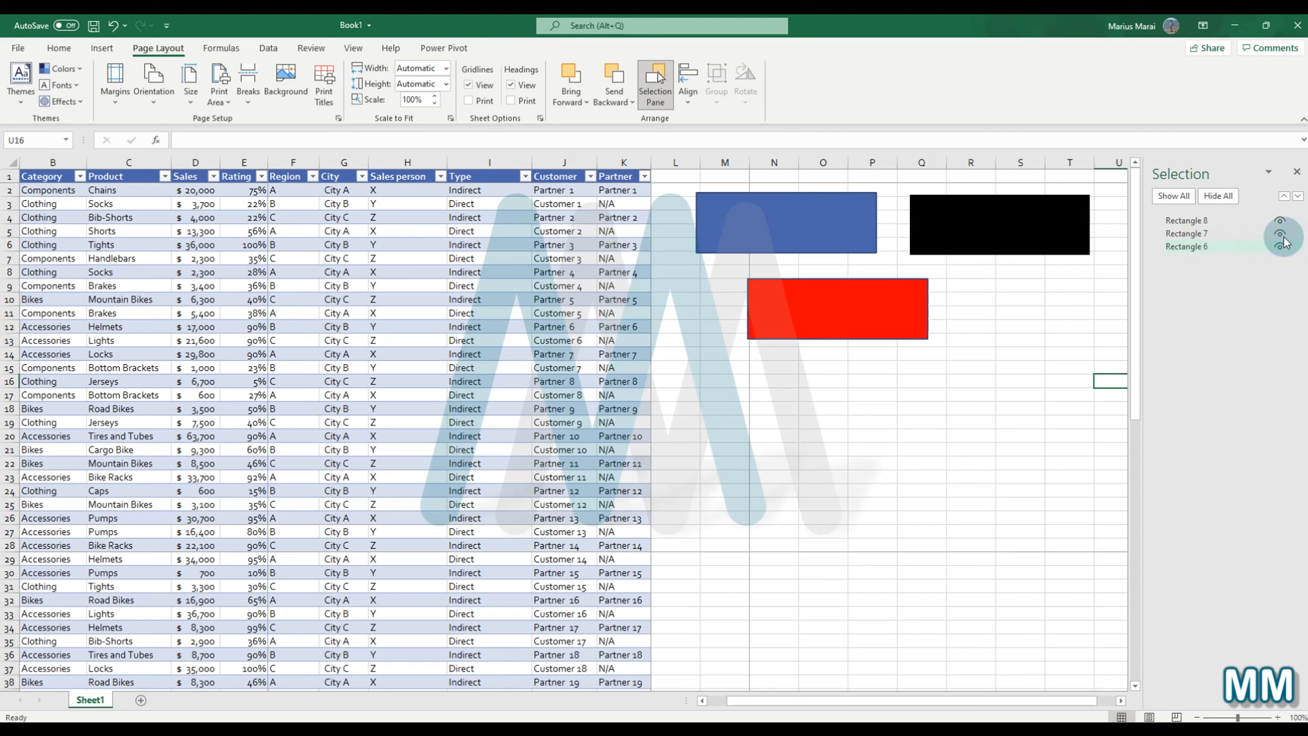
pyautogui.click(1284, 221)
pyautogui.click(1285, 222)
pyautogui.click(1284, 221)
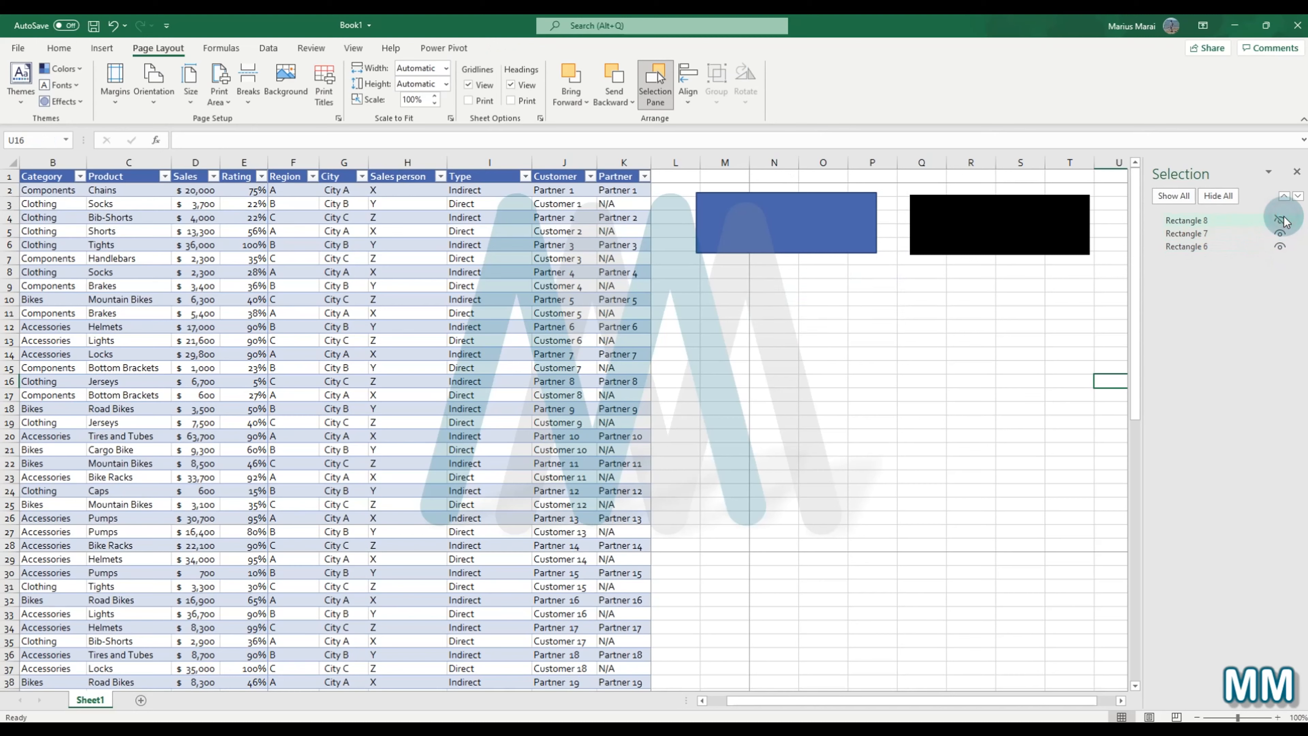
pyautogui.click(1283, 222)
pyautogui.click(1281, 222)
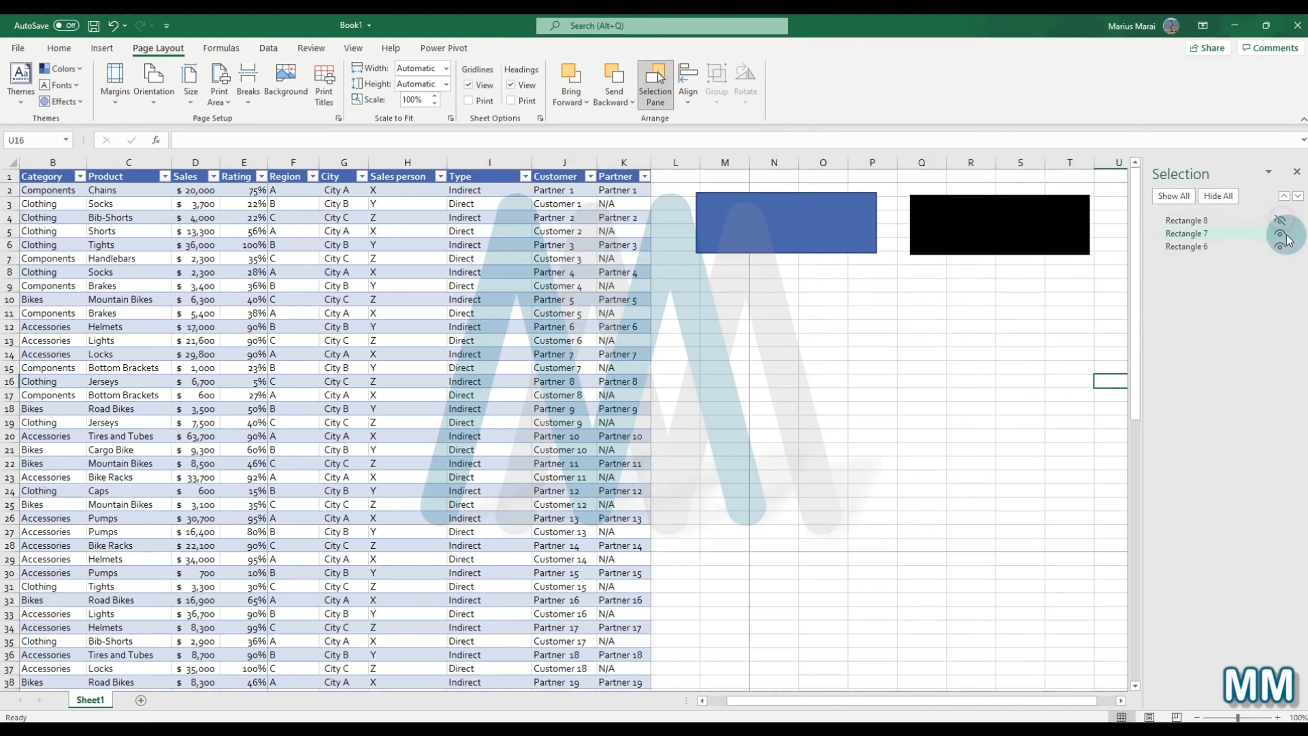
pyautogui.click(1281, 222)
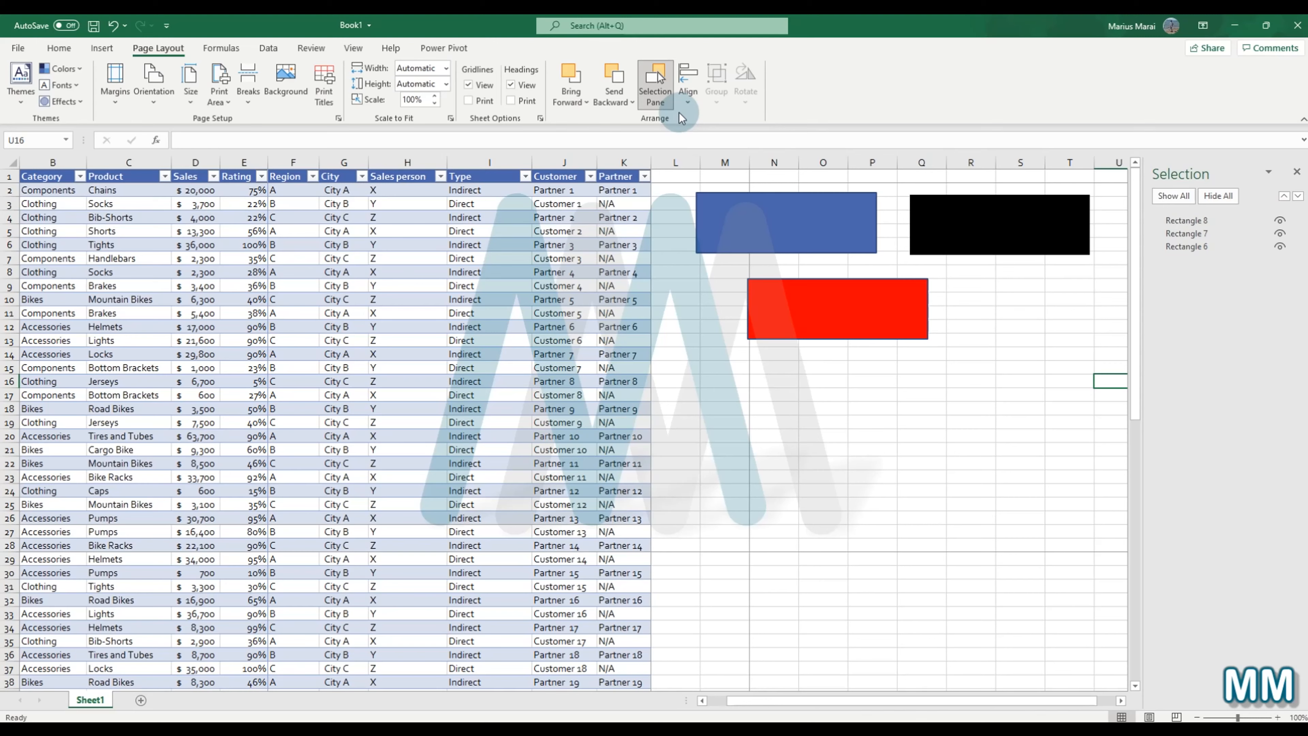
# Step: Move the red rectangle beneath the gap between the other two, and align all three rectangles left
pyautogui.moveTo(877, 326); pyautogui.dragTo(933, 317)
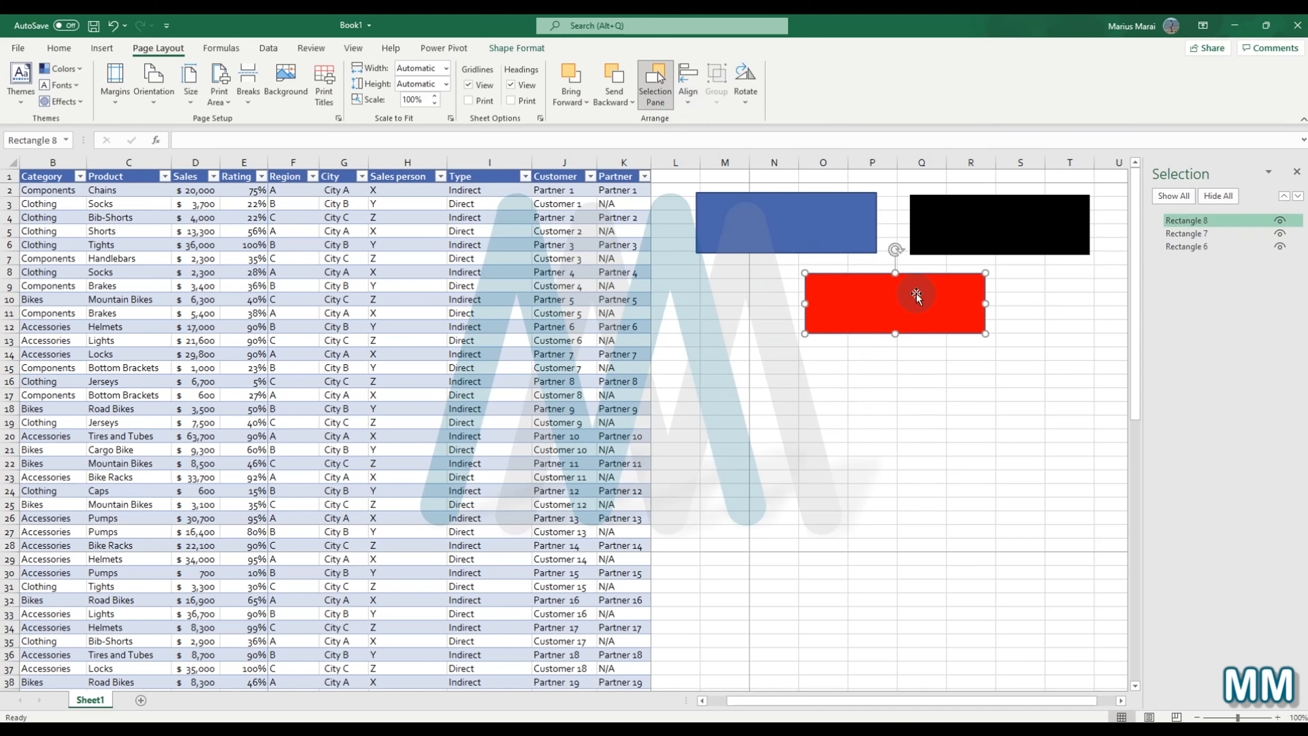
pyautogui.click(1001, 422)
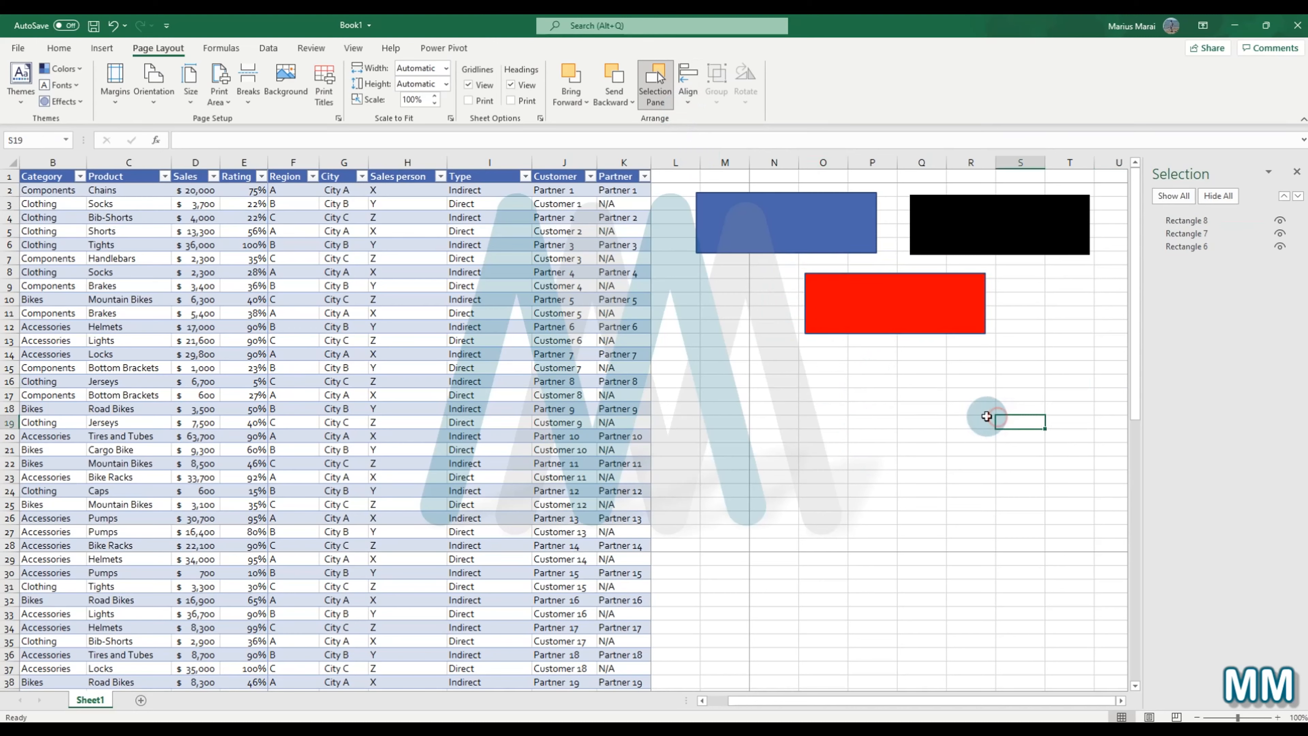
pyautogui.click(770, 222)
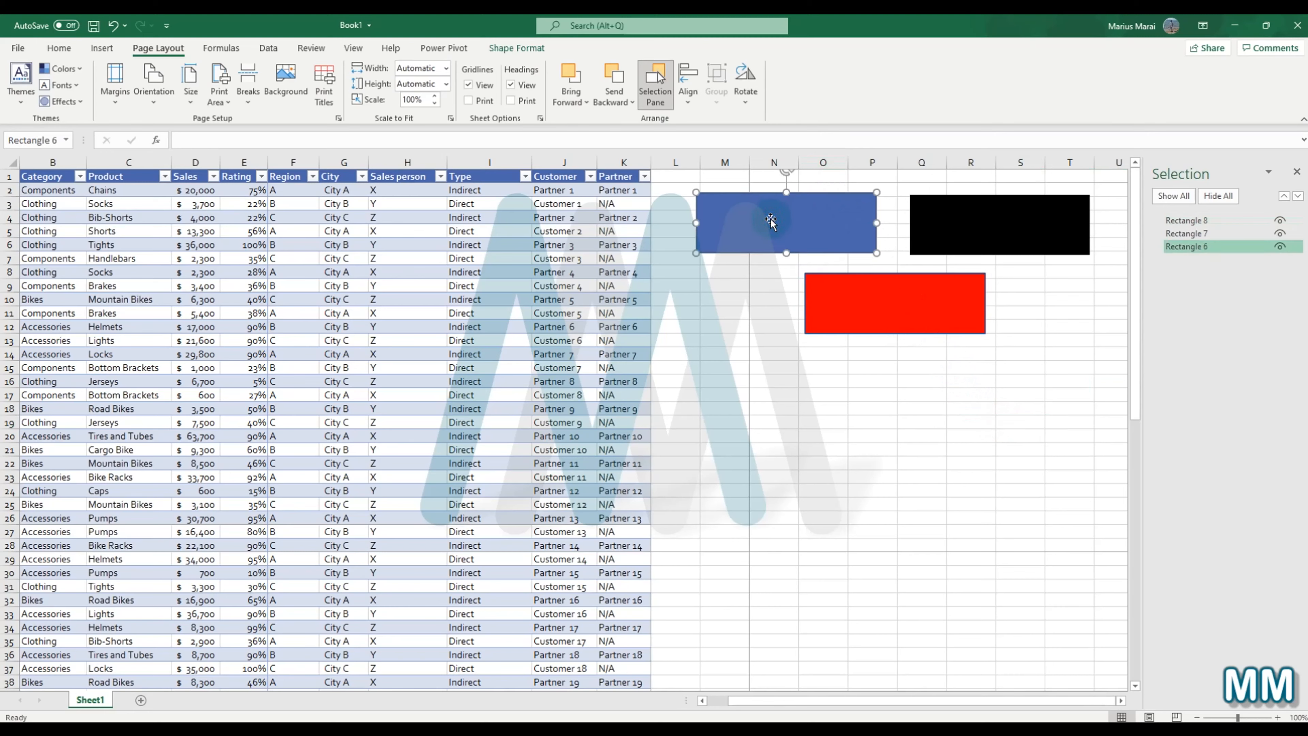
pyautogui.keyDown('ctrl'); pyautogui.click(878, 295); pyautogui.keyUp('ctrl')
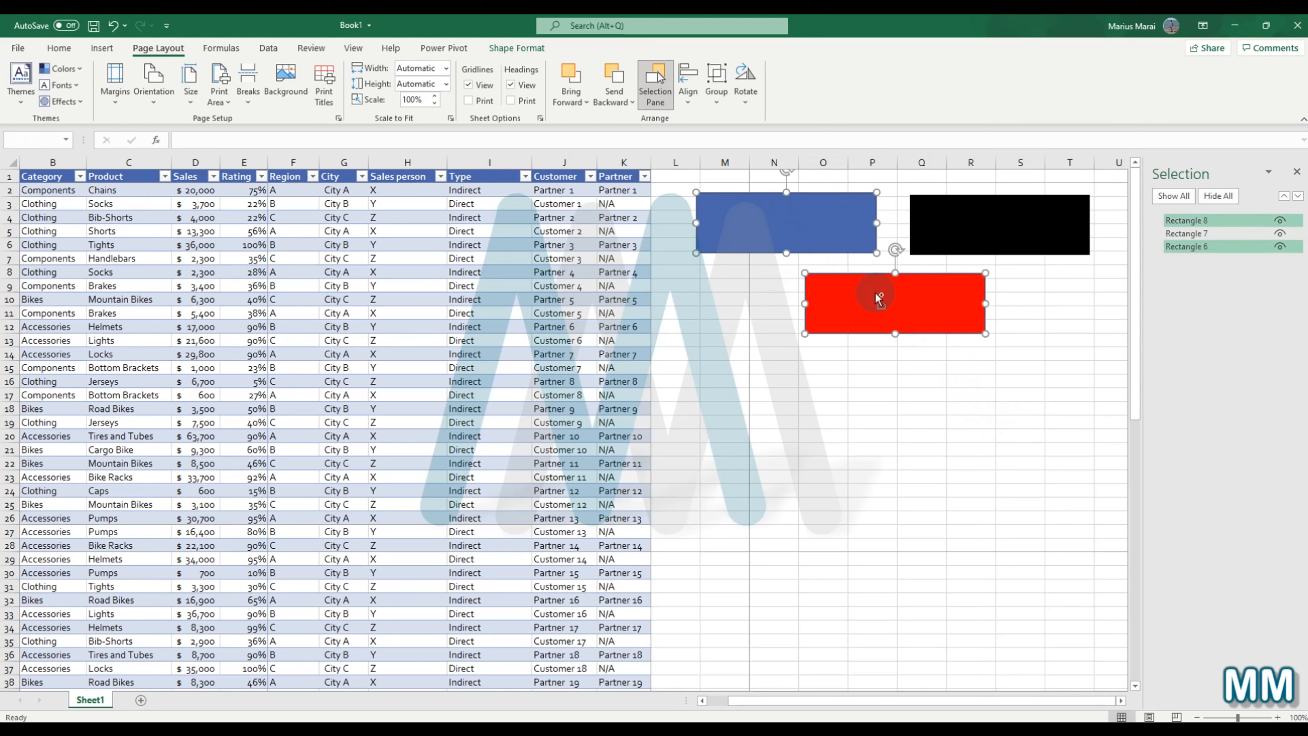
pyautogui.keyDown('ctrl'); pyautogui.click(970, 223); pyautogui.keyUp('ctrl')
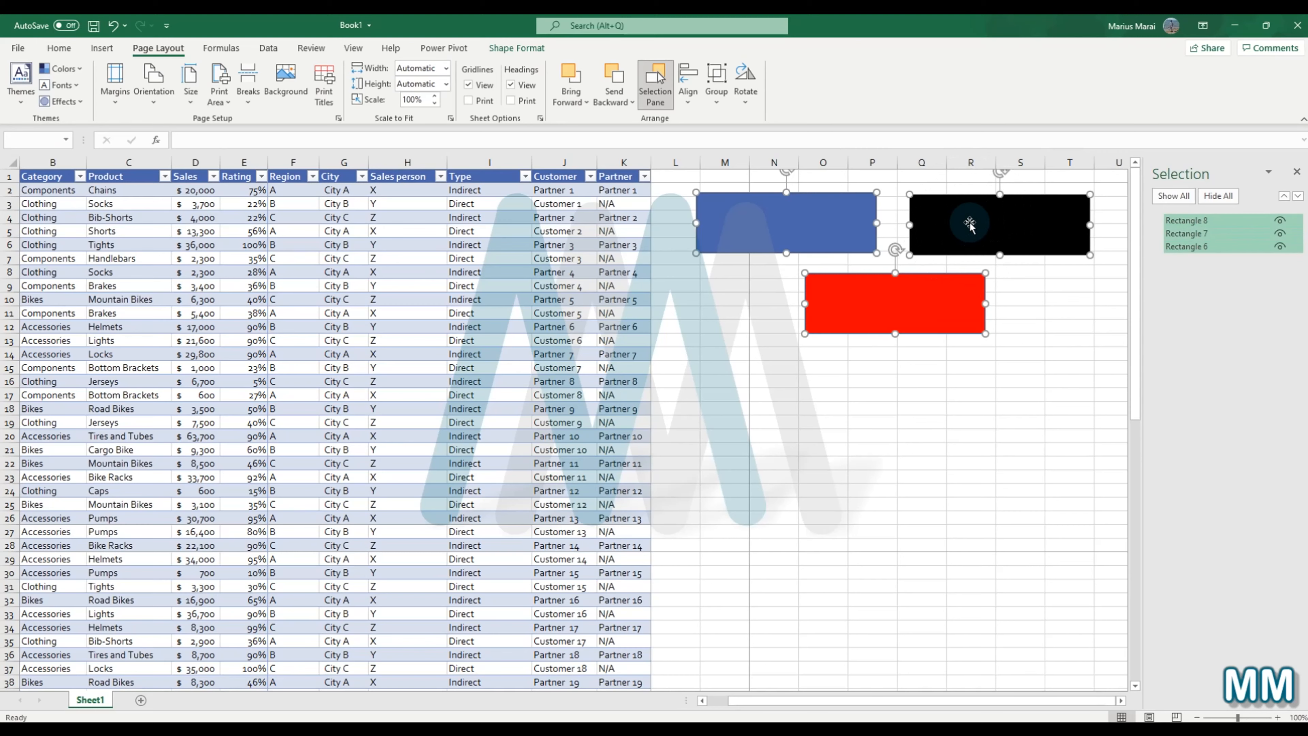
pyautogui.click(689, 98)
pyautogui.click(715, 120)
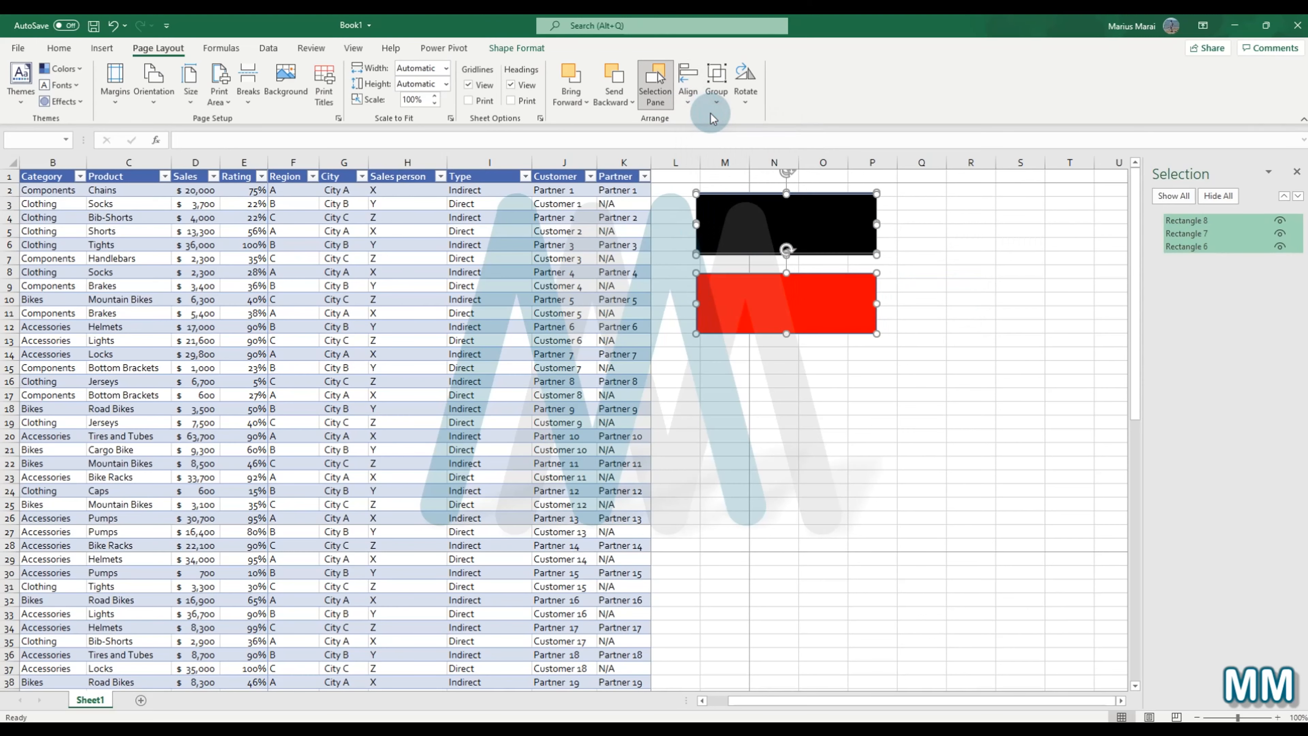
# Step: Undo the left alignment of the three rectangles, try moving them down together, and undo that move
pyautogui.hotkey('ctrl', 'z')
pyautogui.moveTo(926, 310); pyautogui.dragTo(870, 406)
pyautogui.click(920, 231)
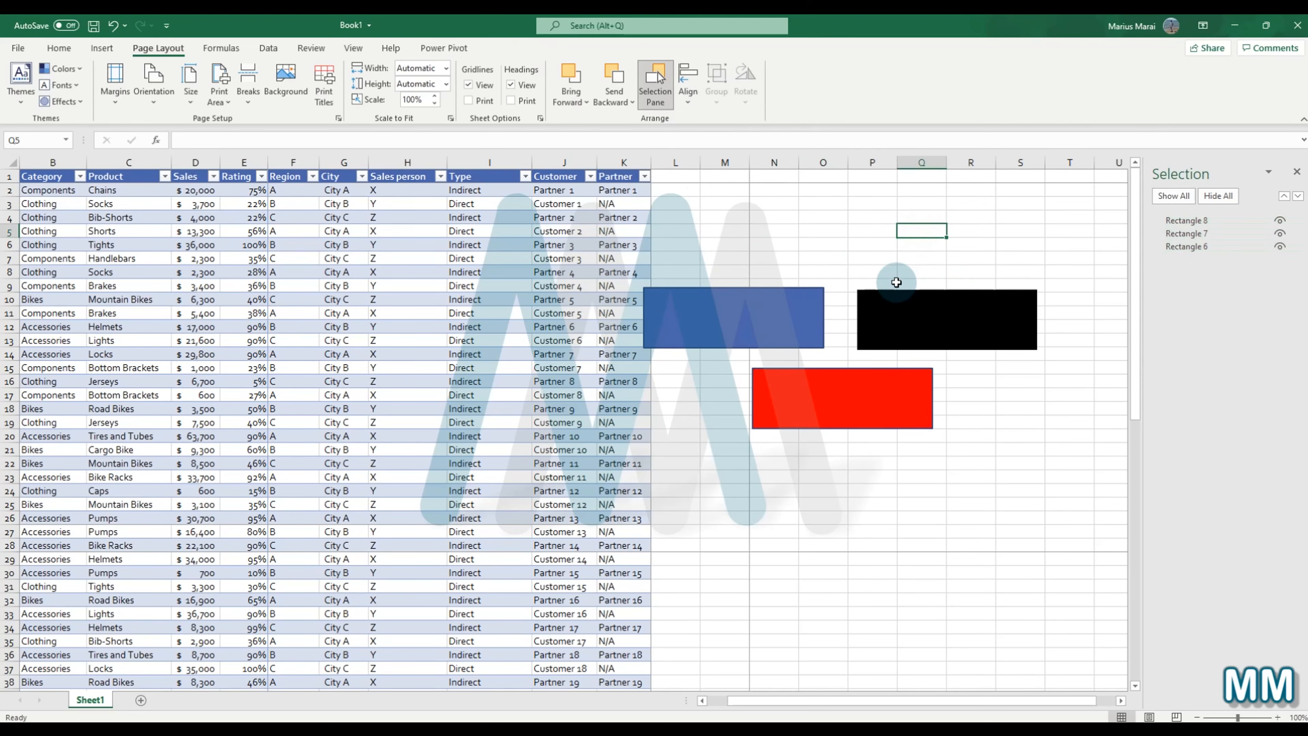
pyautogui.hotkey('ctrl', 'z')
pyautogui.hotkey('ctrl', 'z')
pyautogui.click(1056, 300)
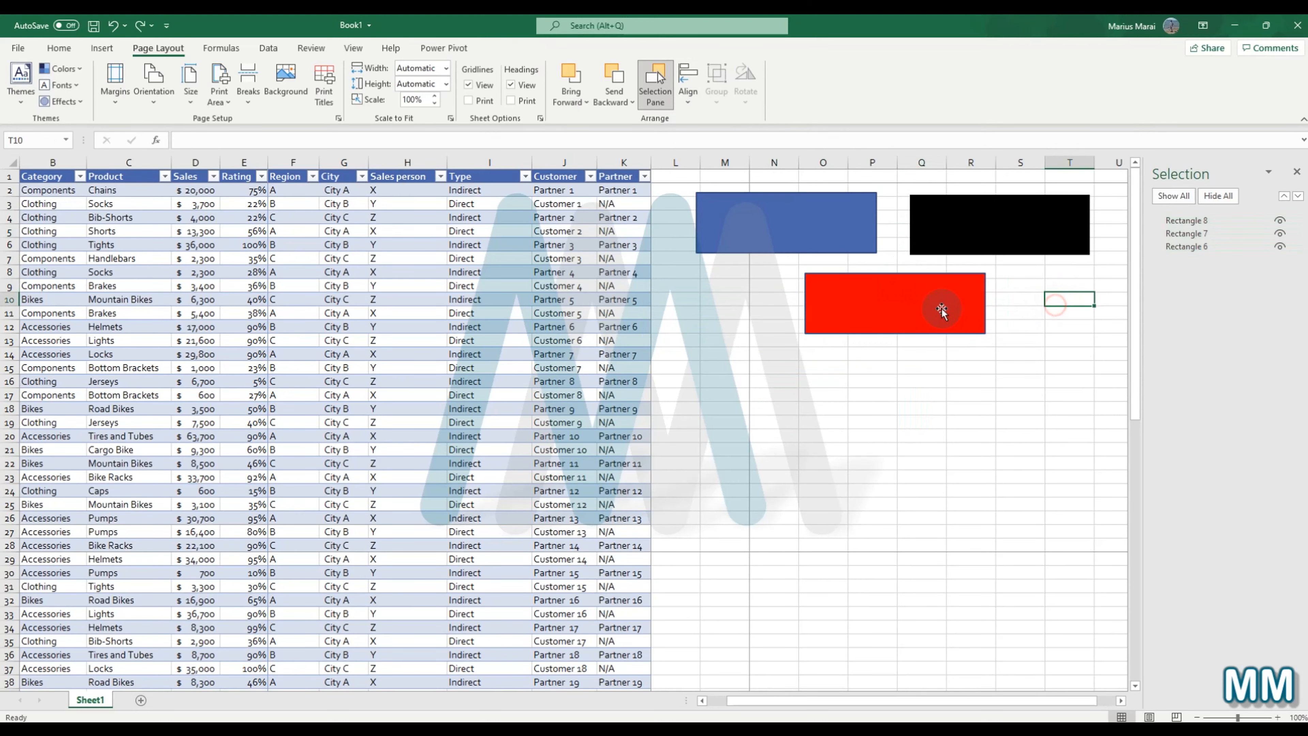
# Step: Stack the black and red rectangles at separate heights below the blue one, and align all three rectangles left
pyautogui.moveTo(943, 304); pyautogui.dragTo(942, 430)
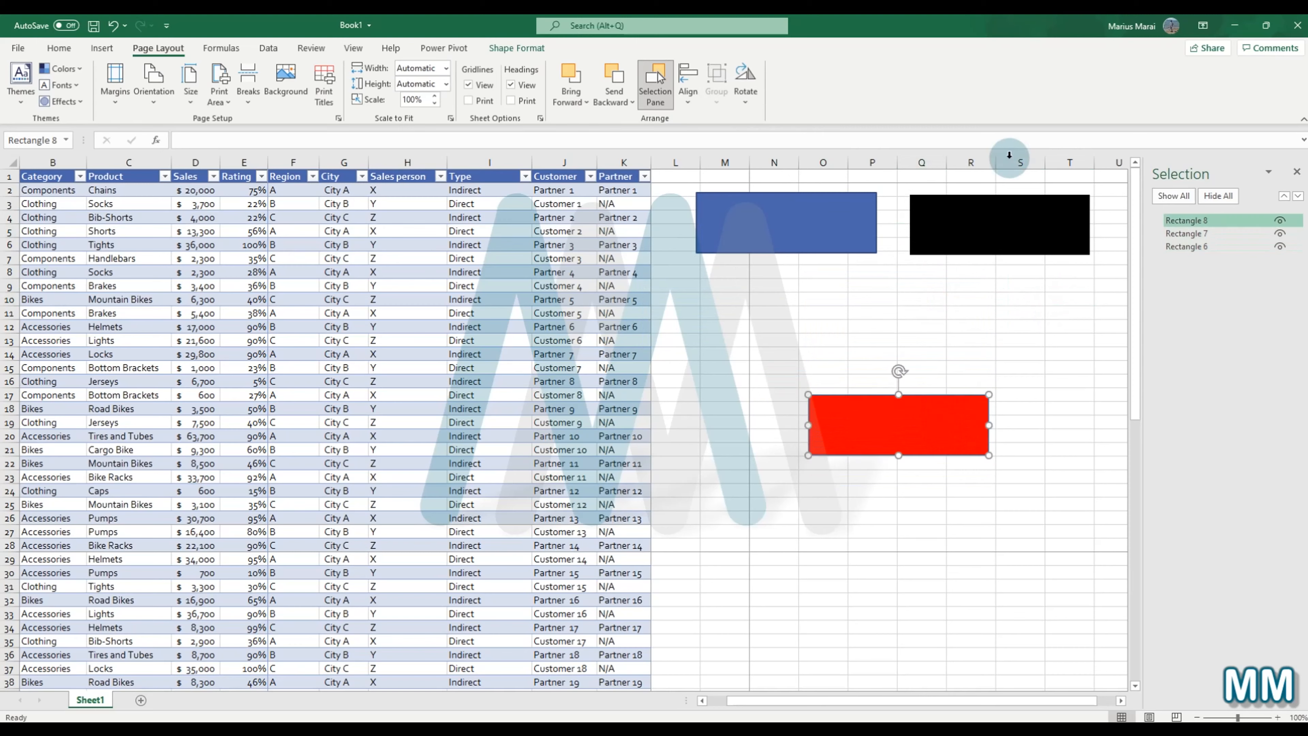
pyautogui.moveTo(1000, 221); pyautogui.dragTo(818, 322)
pyautogui.keyDown('ctrl'); pyautogui.click(844, 240); pyautogui.keyUp('ctrl')
pyautogui.keyDown('ctrl'); pyautogui.click(914, 438); pyautogui.keyUp('ctrl')
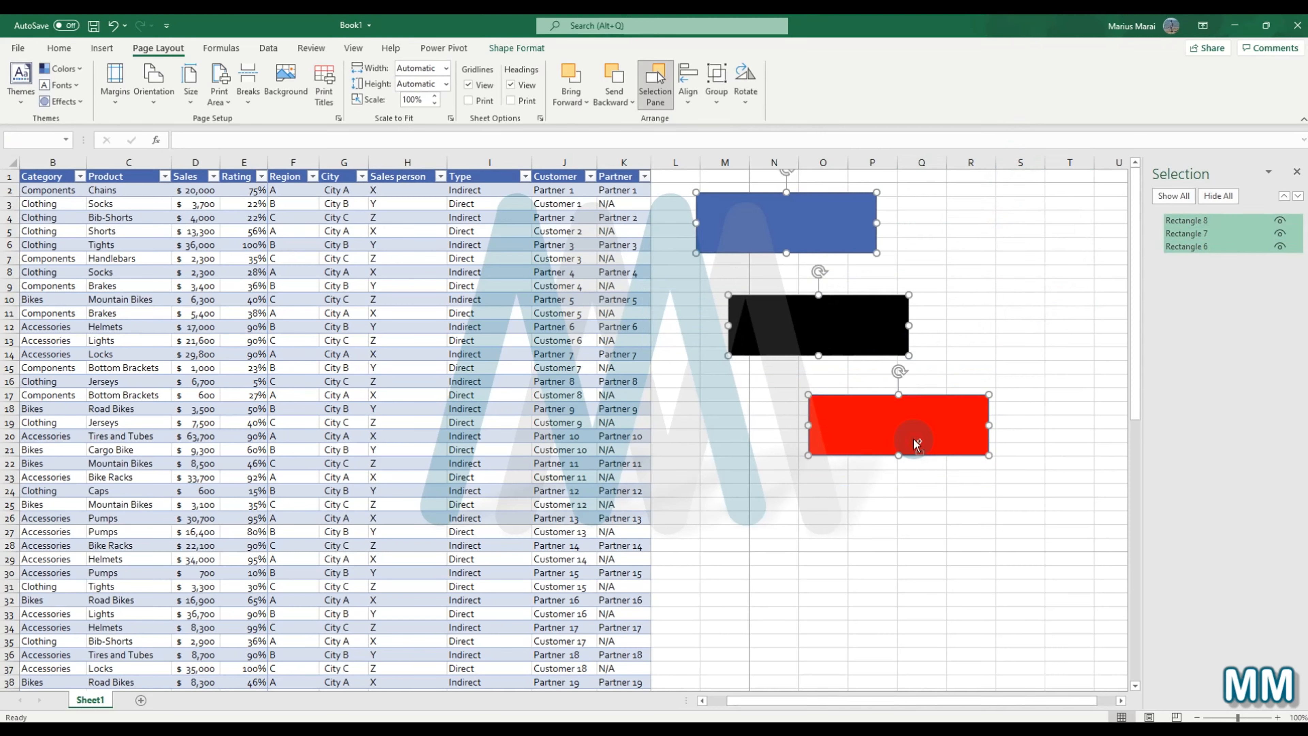
pyautogui.click(695, 112)
pyautogui.click(696, 122)
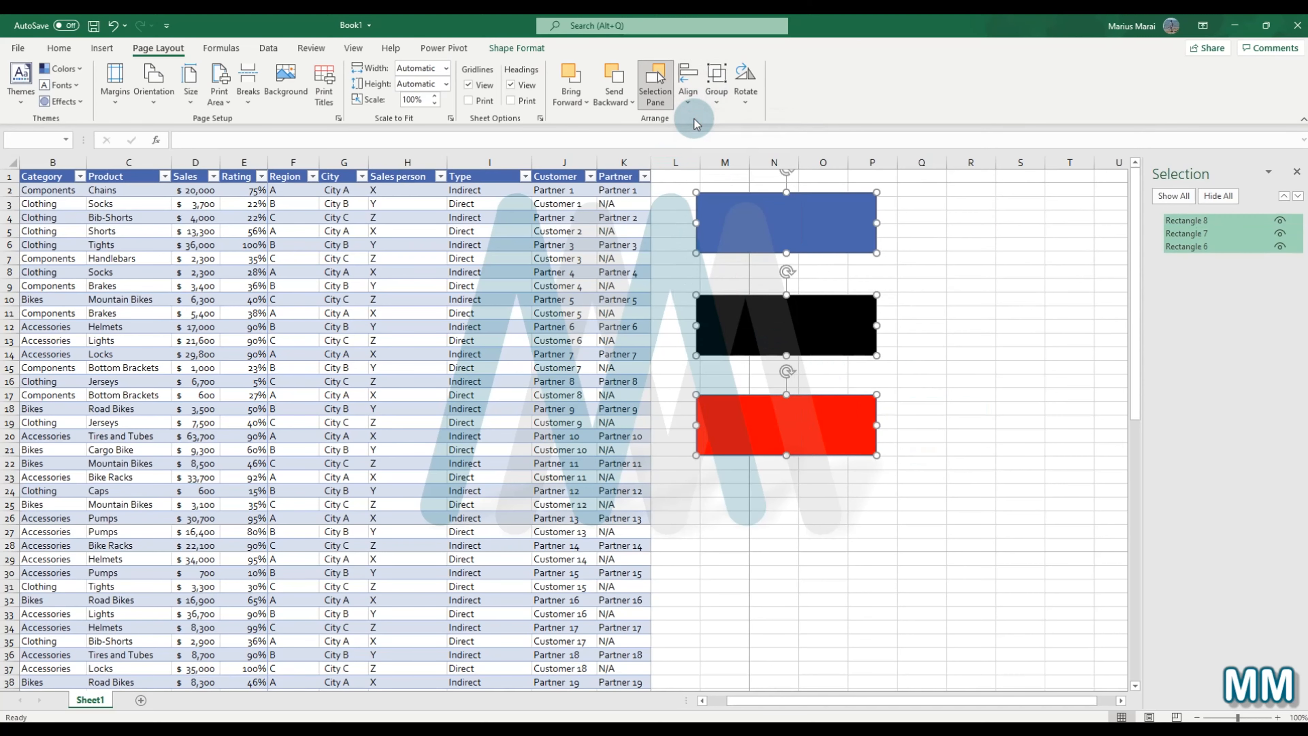
# Step: Try center alignment and right alignment on the three already left-aligned rectangles, and deselect them
pyautogui.click(688, 85)
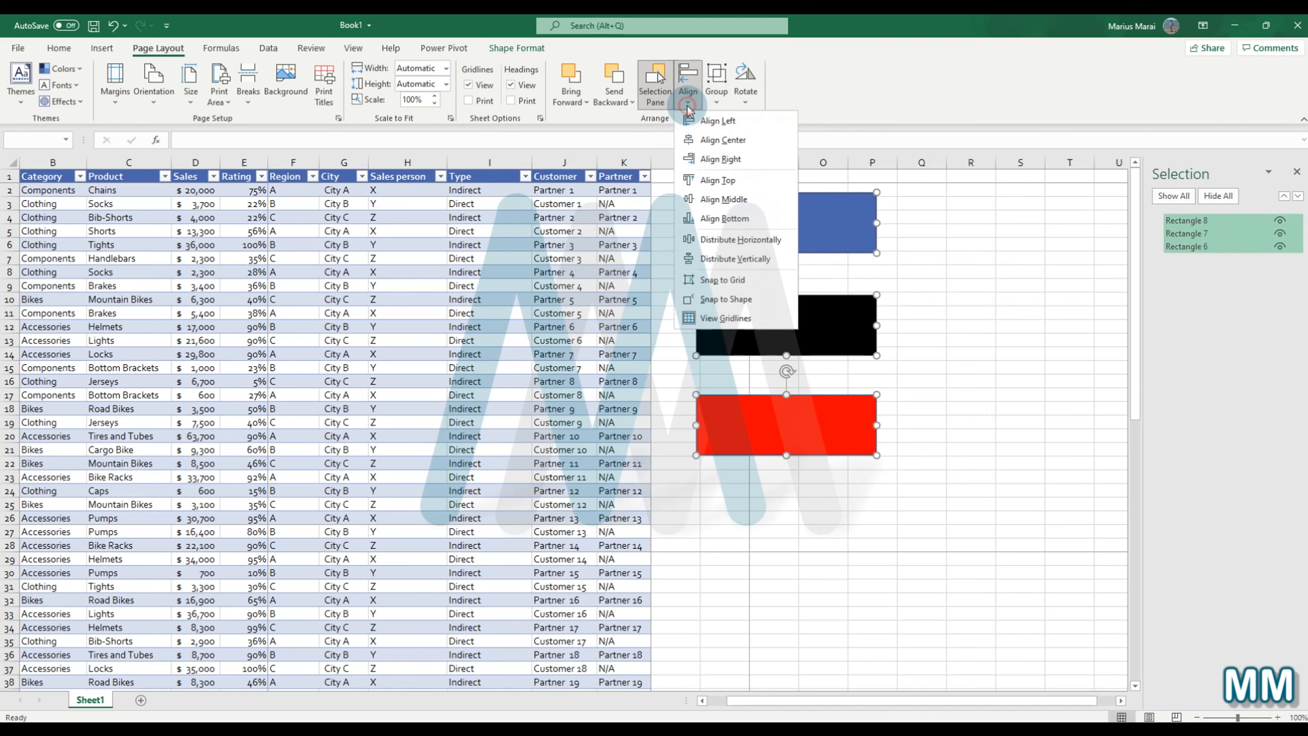
pyautogui.click(713, 146)
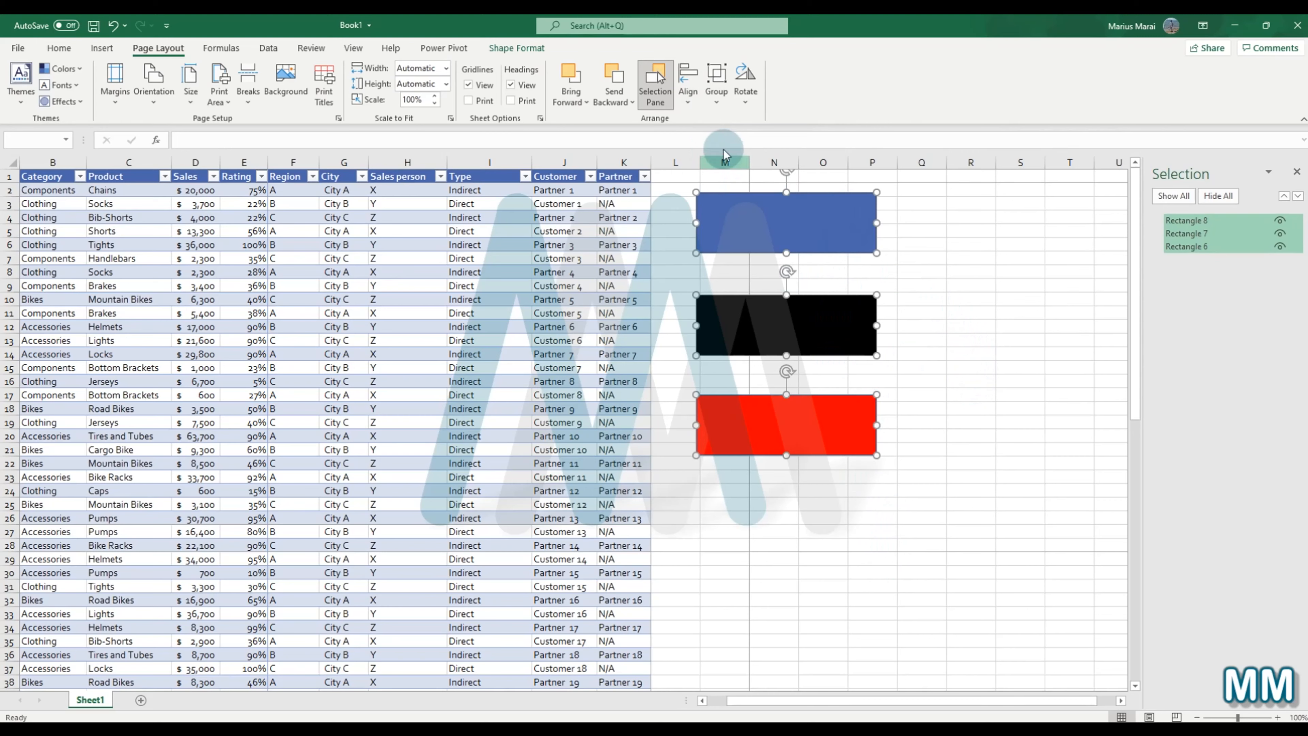
pyautogui.click(695, 105)
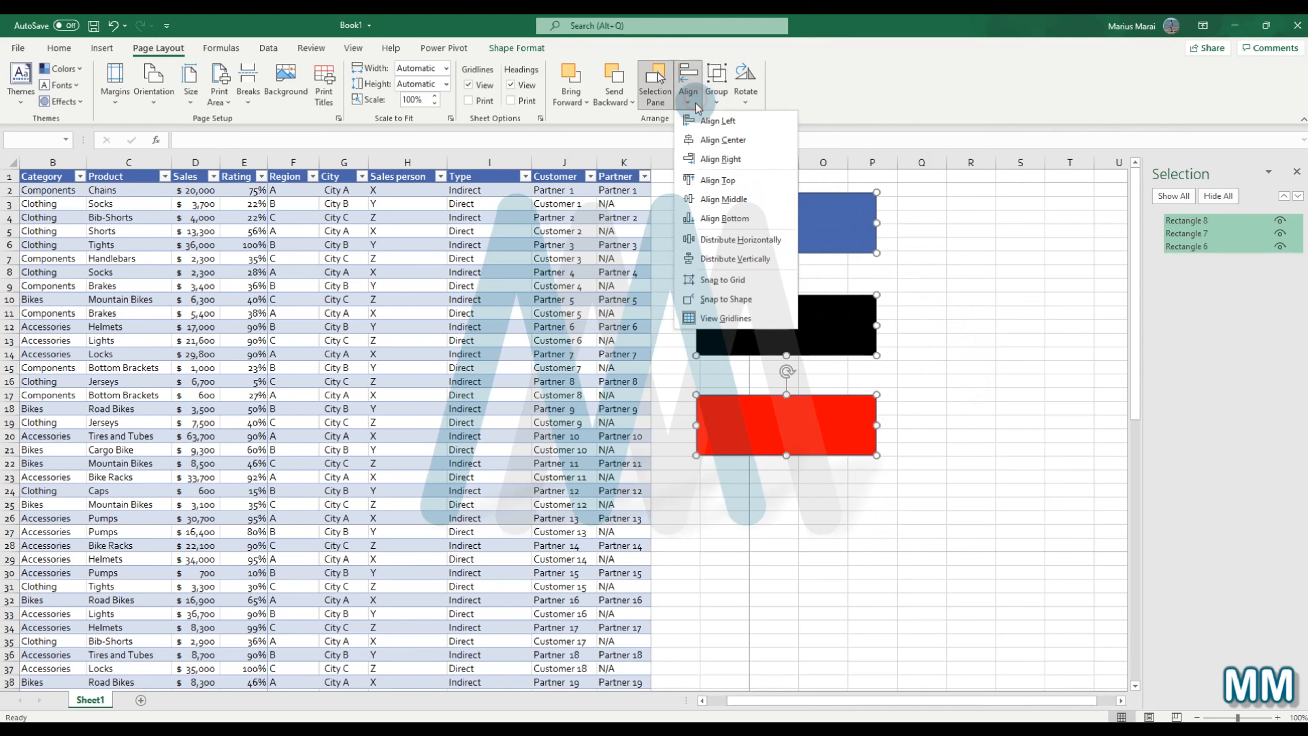
pyautogui.click(723, 160)
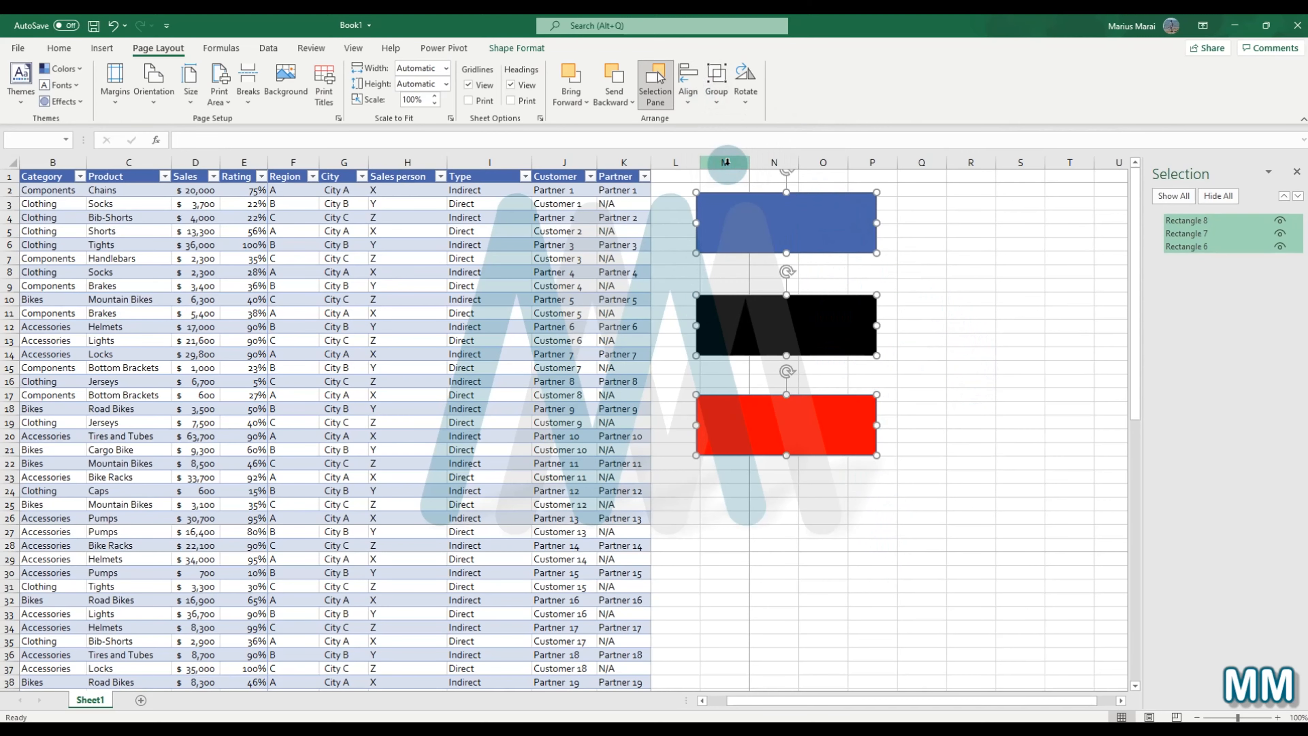
pyautogui.click(948, 290)
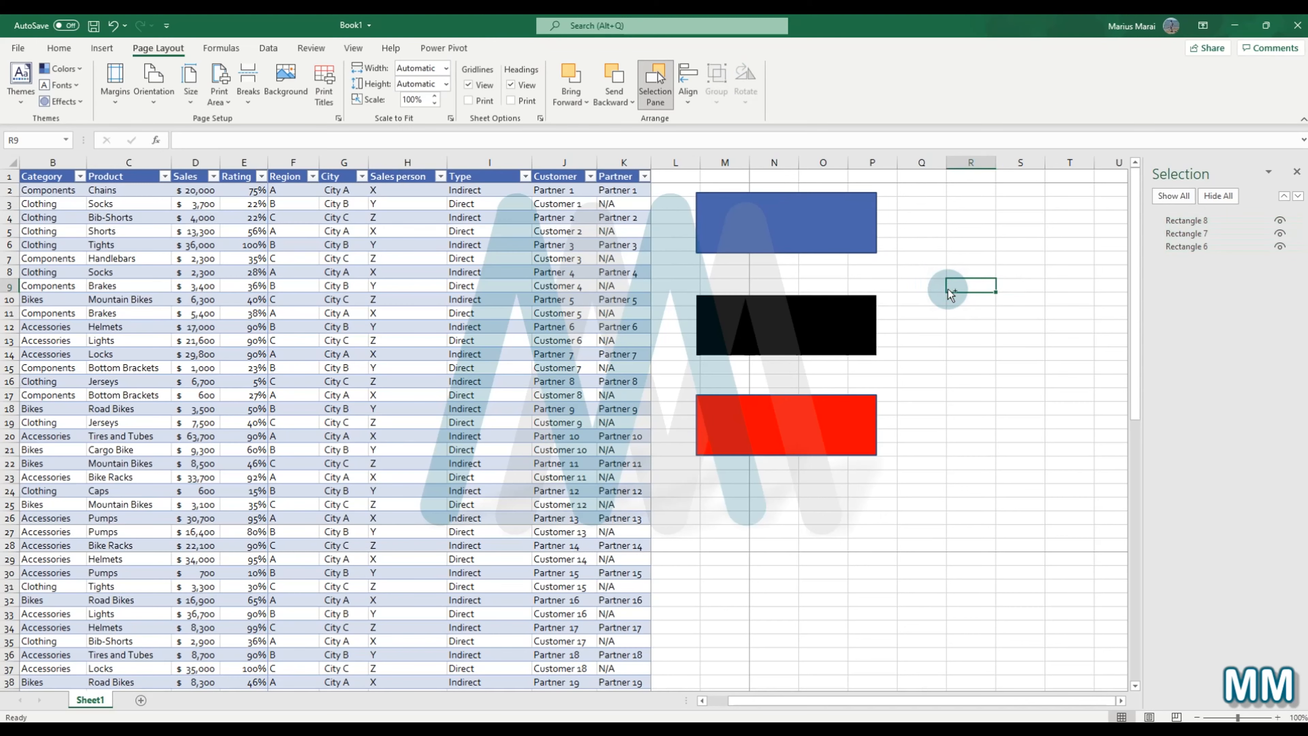
# Step: Undo the right, center and left alignments of the three rectangles
pyautogui.hotkey('ctrl', 'z')
pyautogui.hotkey('ctrl', 'z')
pyautogui.hotkey('ctrl', 'z')
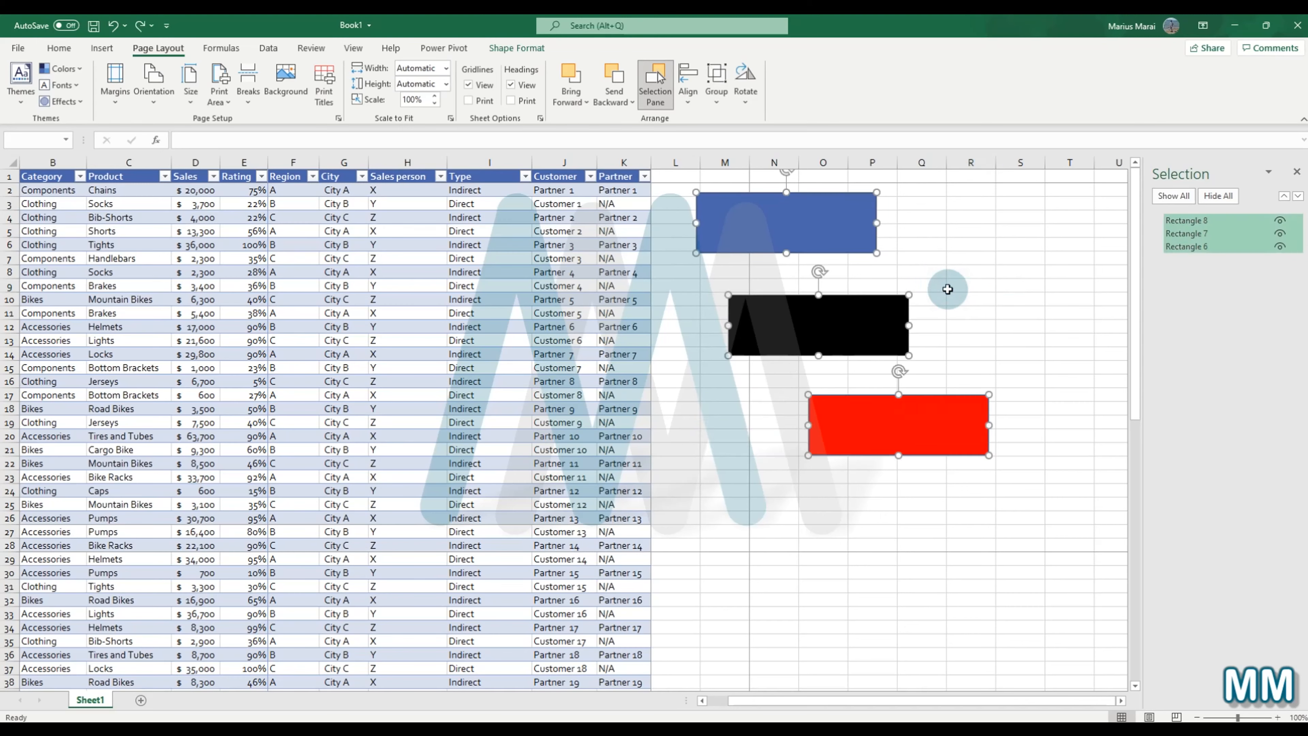
# Step: Try Align Center and Align Right on the three staggered rectangles, undoing each alignment
pyautogui.click(688, 85)
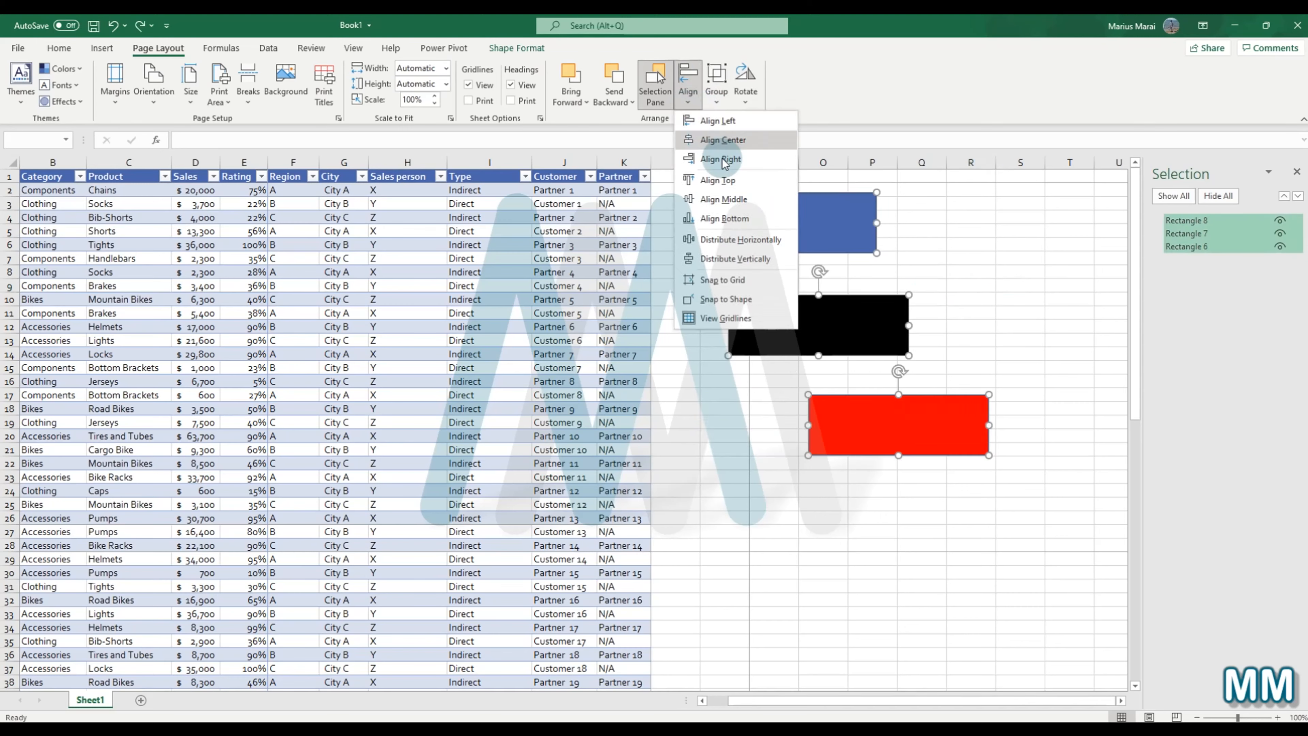
pyautogui.click(724, 149)
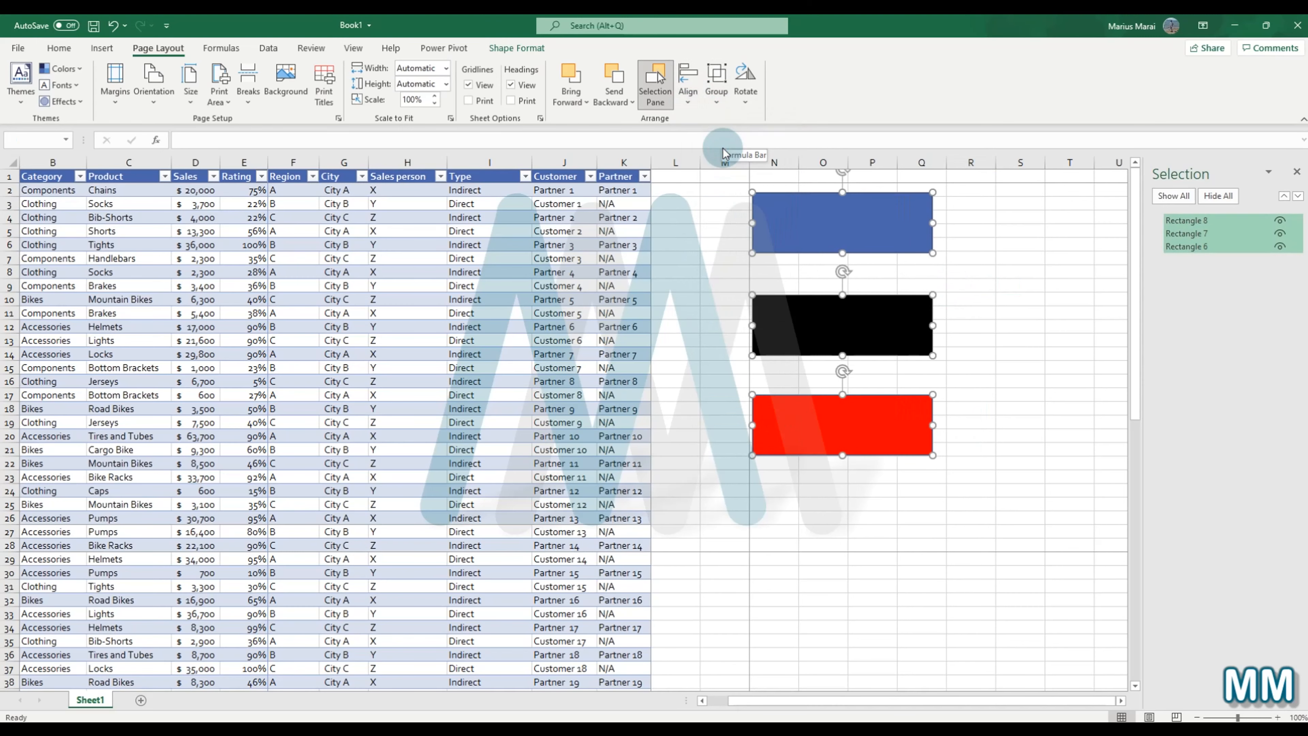
pyautogui.hotkey('ctrl', 'z')
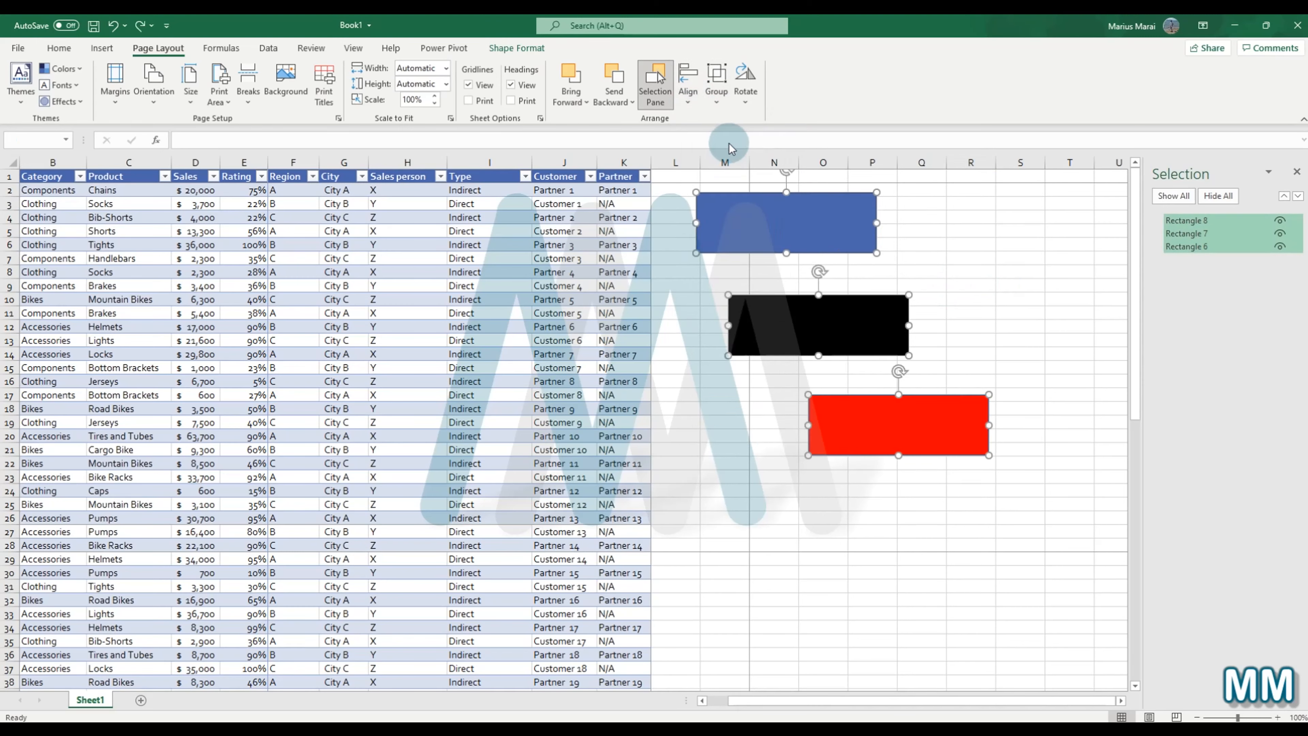
pyautogui.click(687, 109)
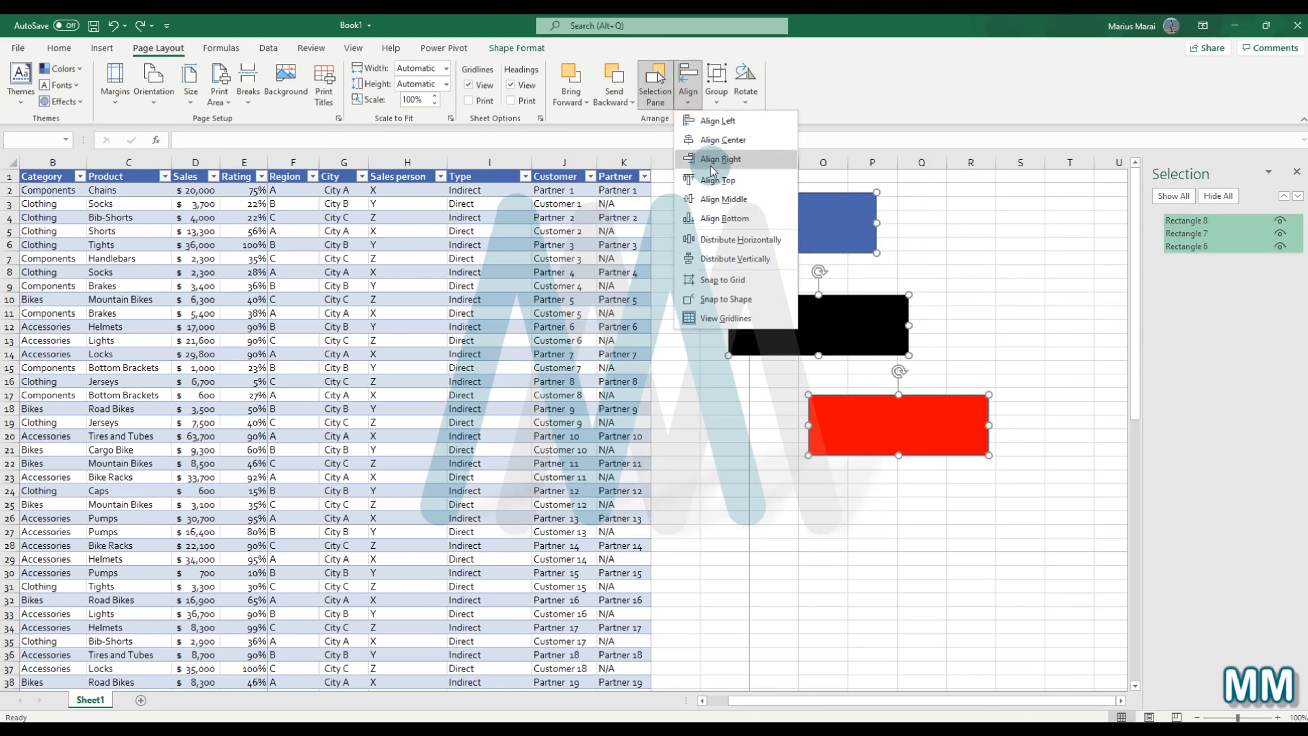
pyautogui.click(711, 165)
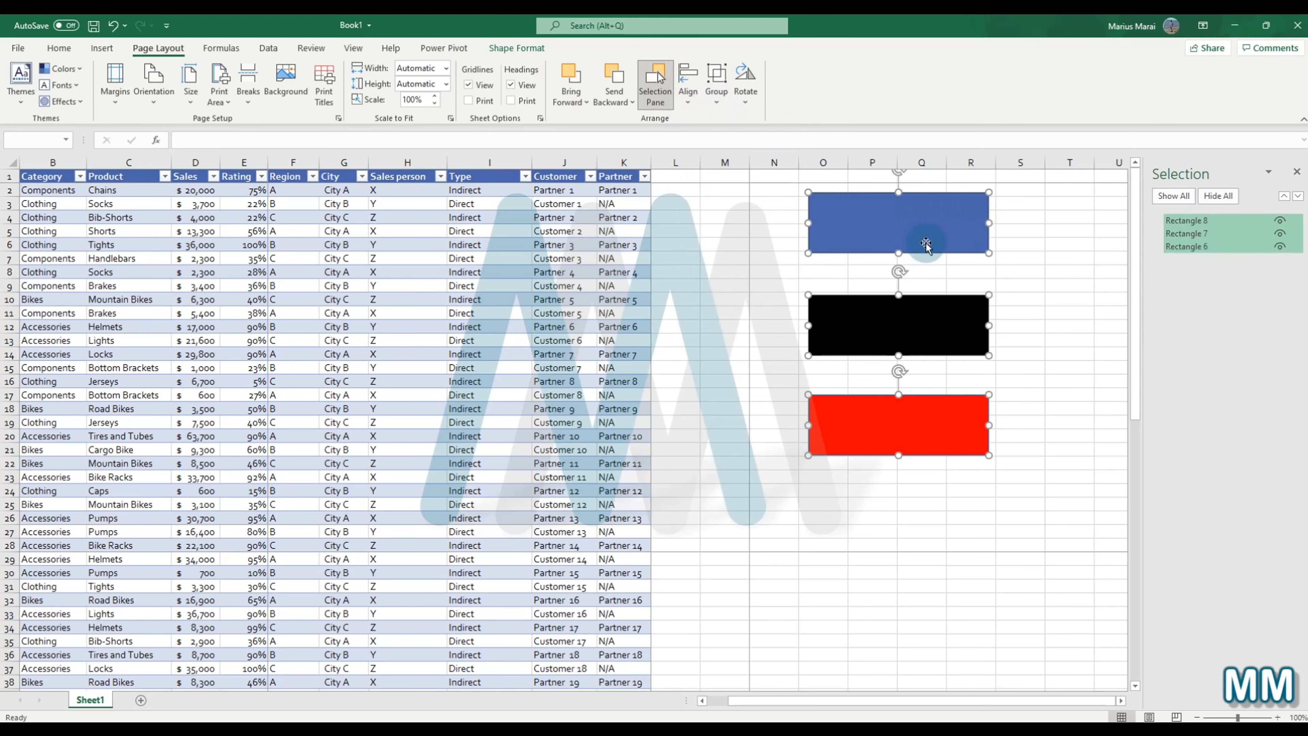
pyautogui.hotkey('ctrl', 'z')
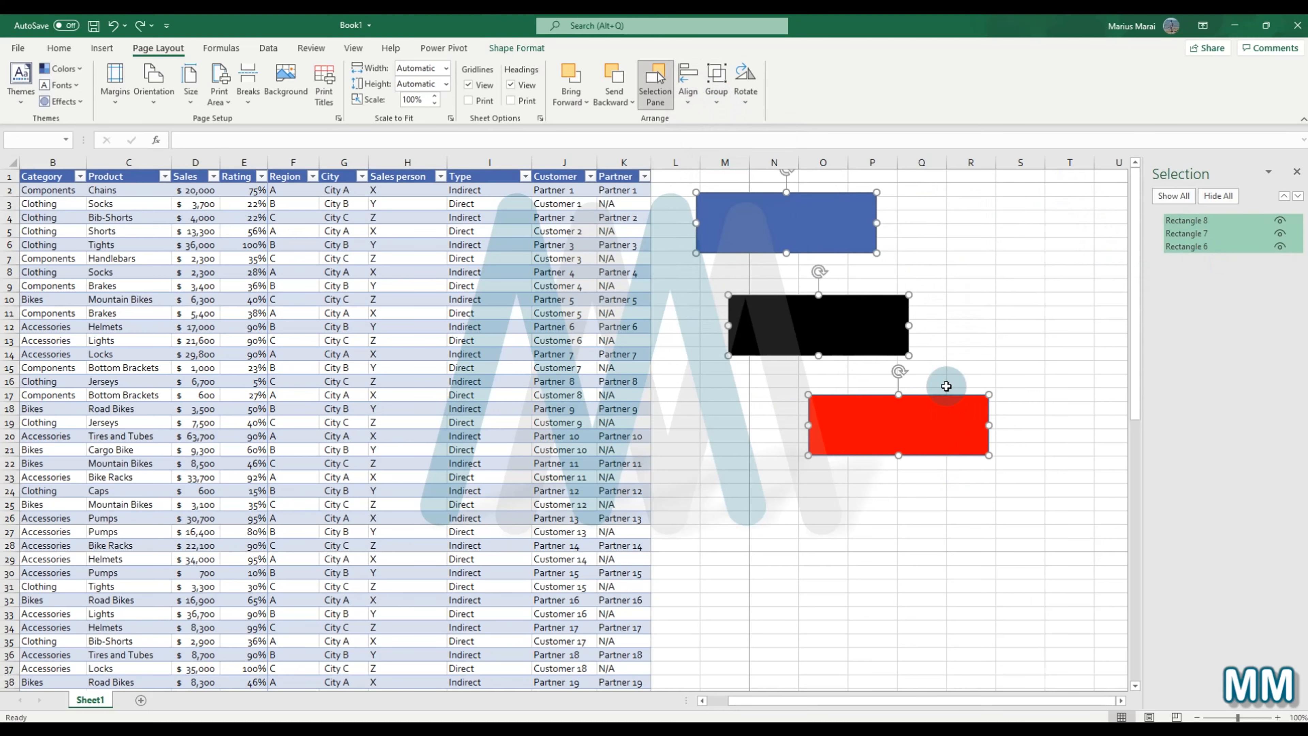
# Step: Try Align Top, Align Middle and Align Bottom on the three rectangles, undoing each alignment
pyautogui.click(688, 85)
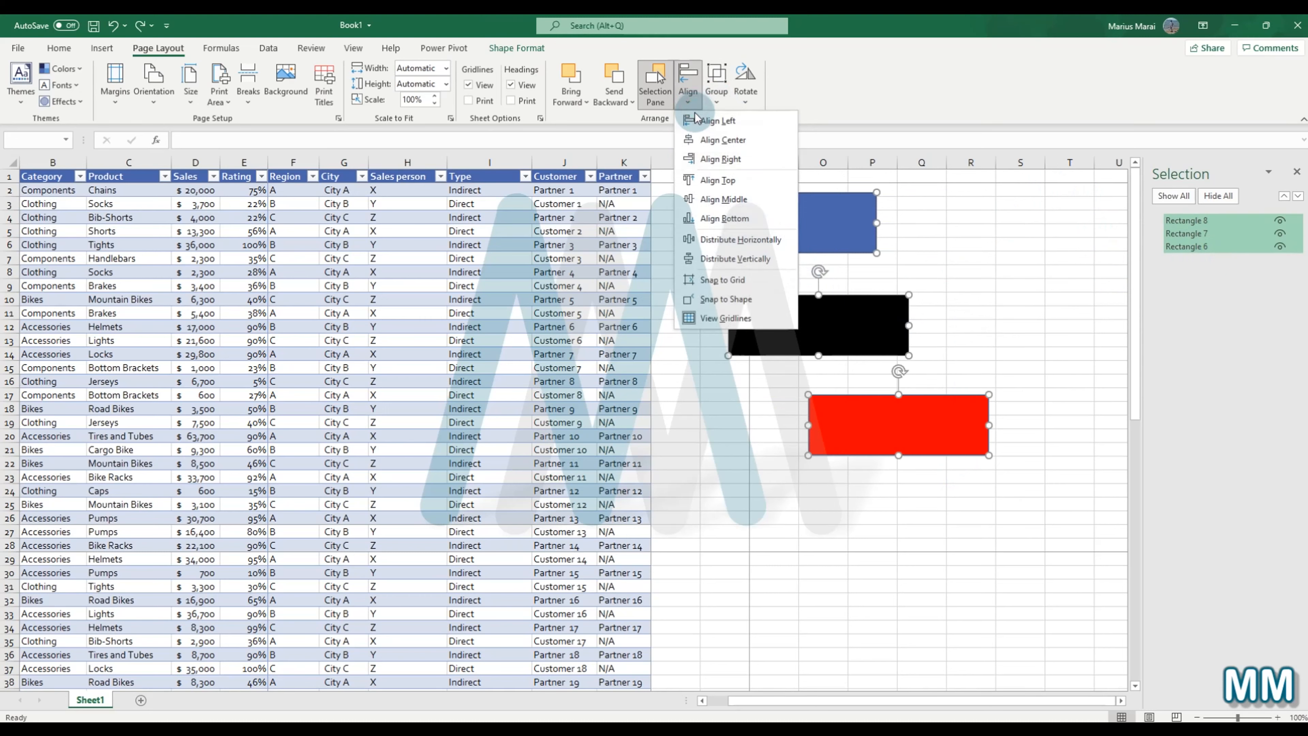
pyautogui.click(730, 184)
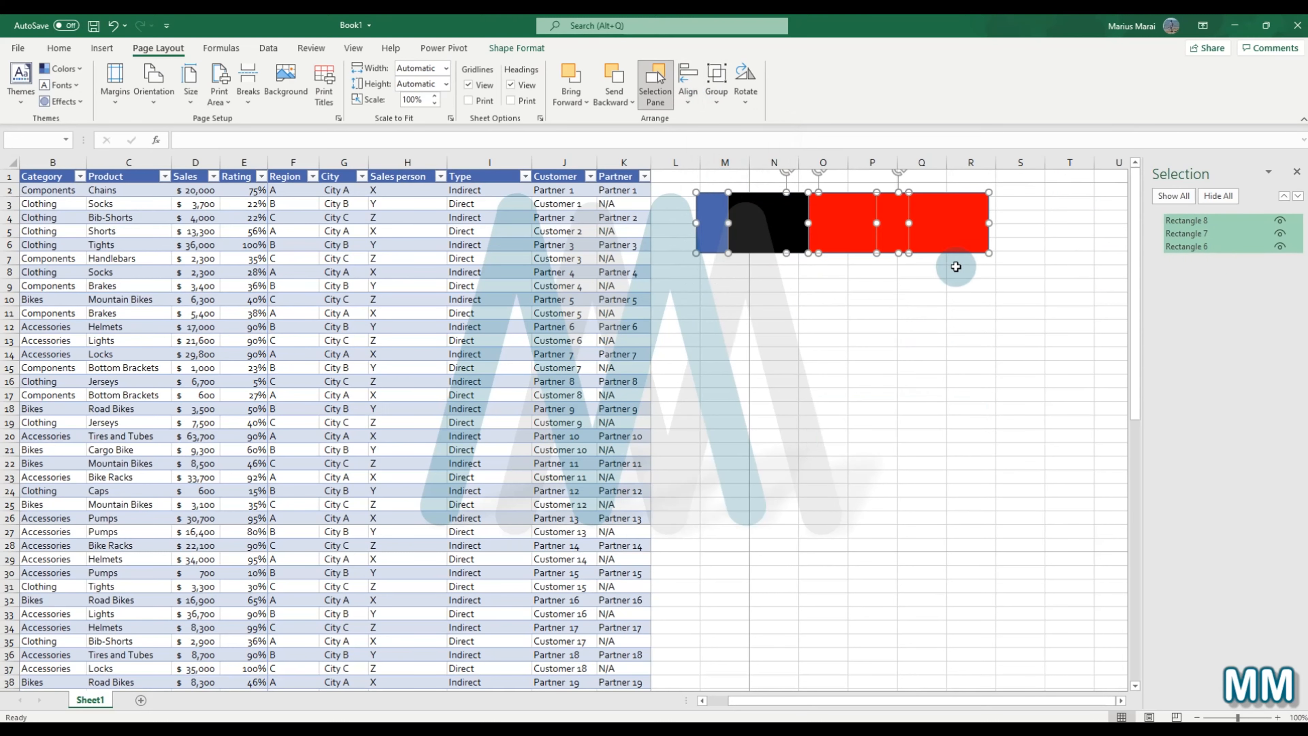
pyautogui.hotkey('ctrl', 'z')
pyautogui.click(688, 84)
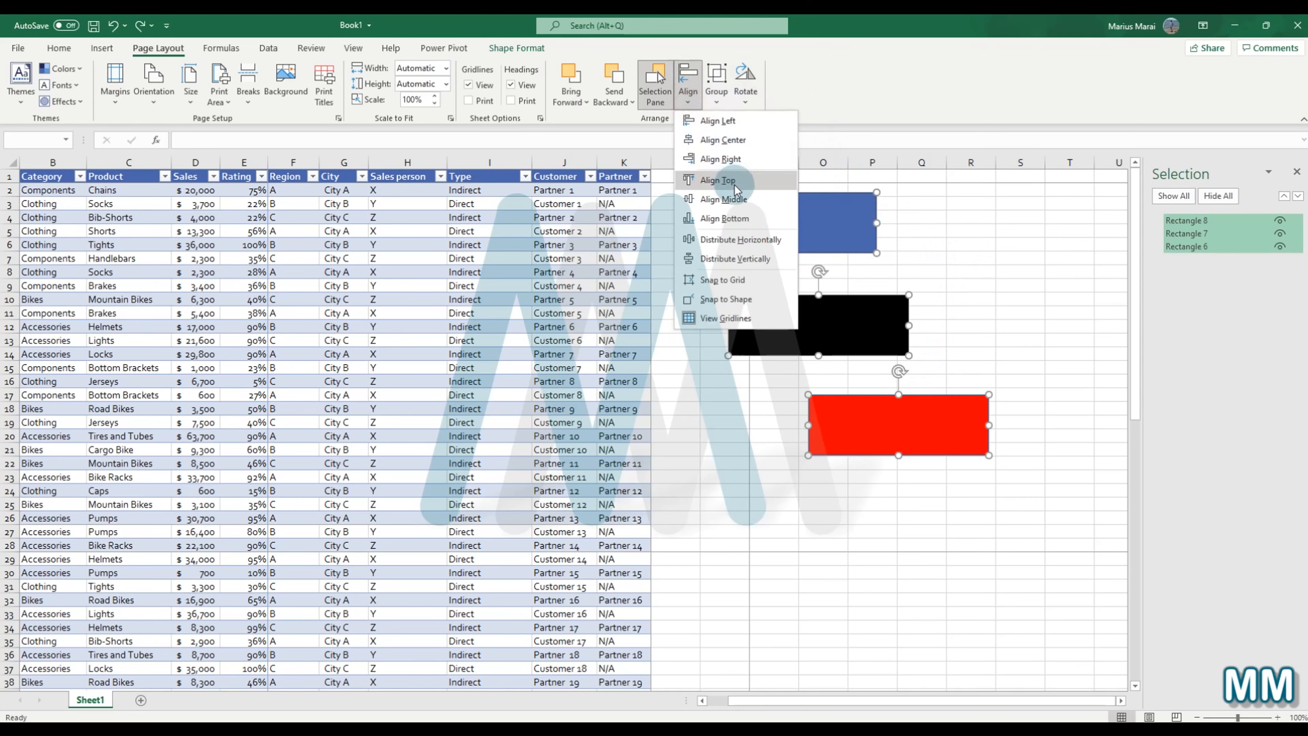
pyautogui.click(739, 201)
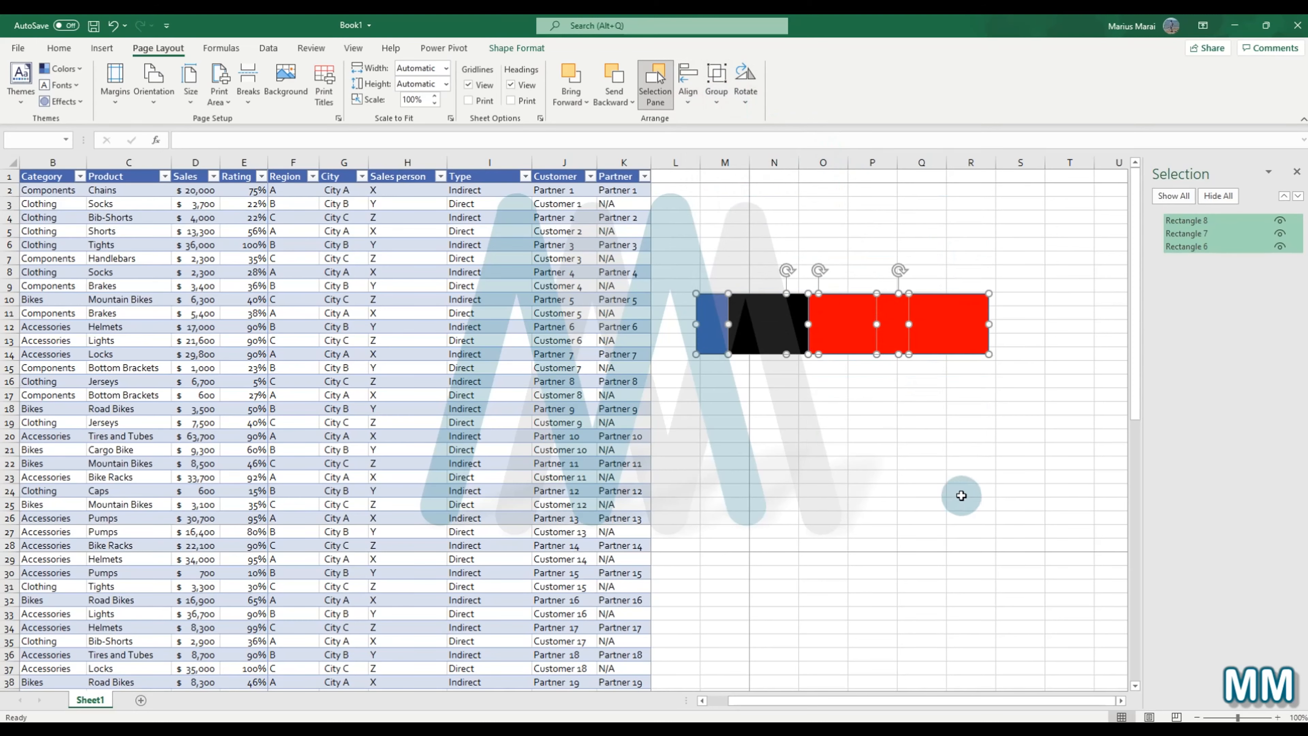
pyautogui.hotkey('ctrl', 'z')
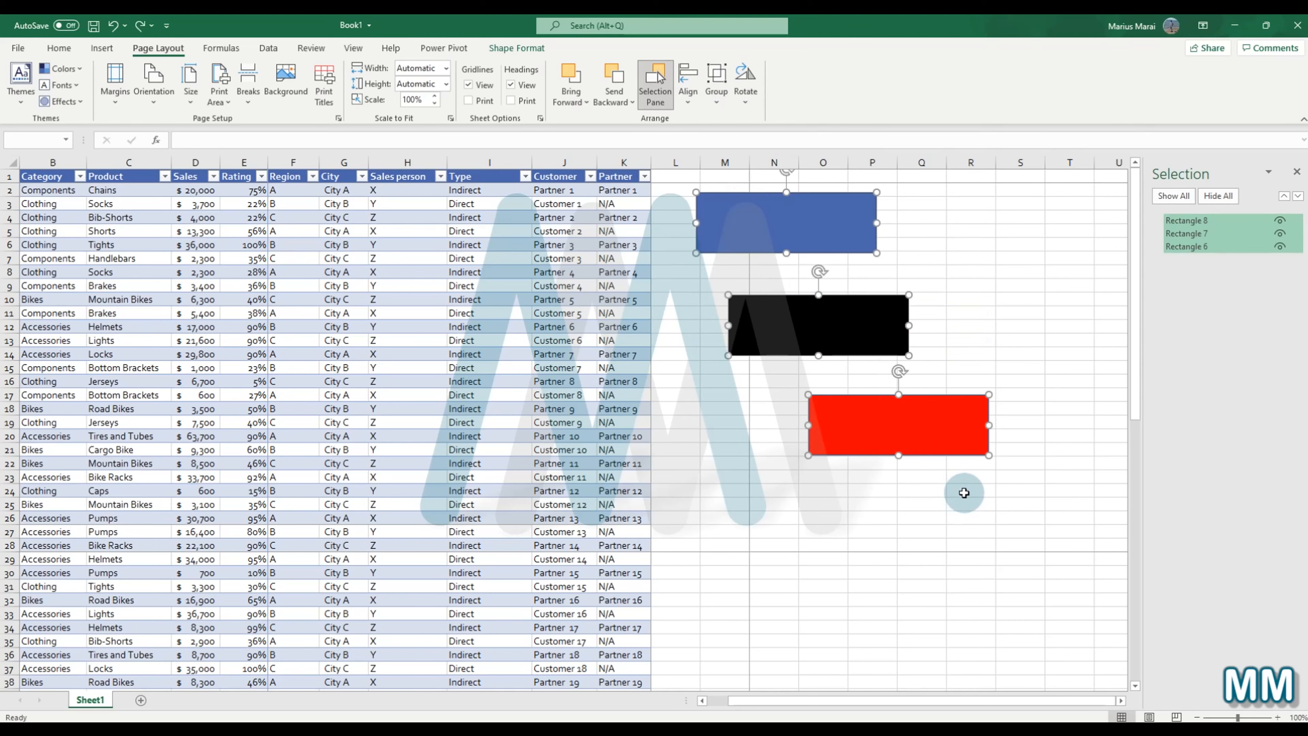
pyautogui.click(695, 98)
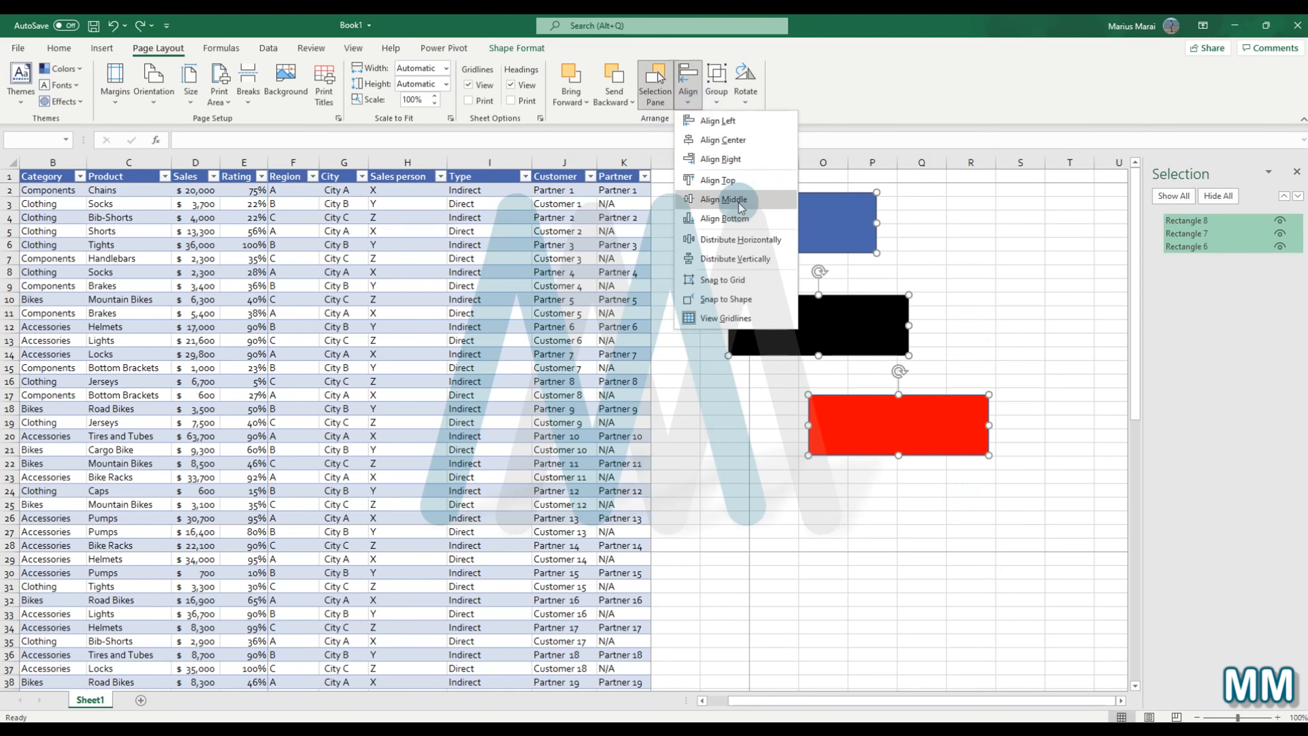
pyautogui.click(737, 217)
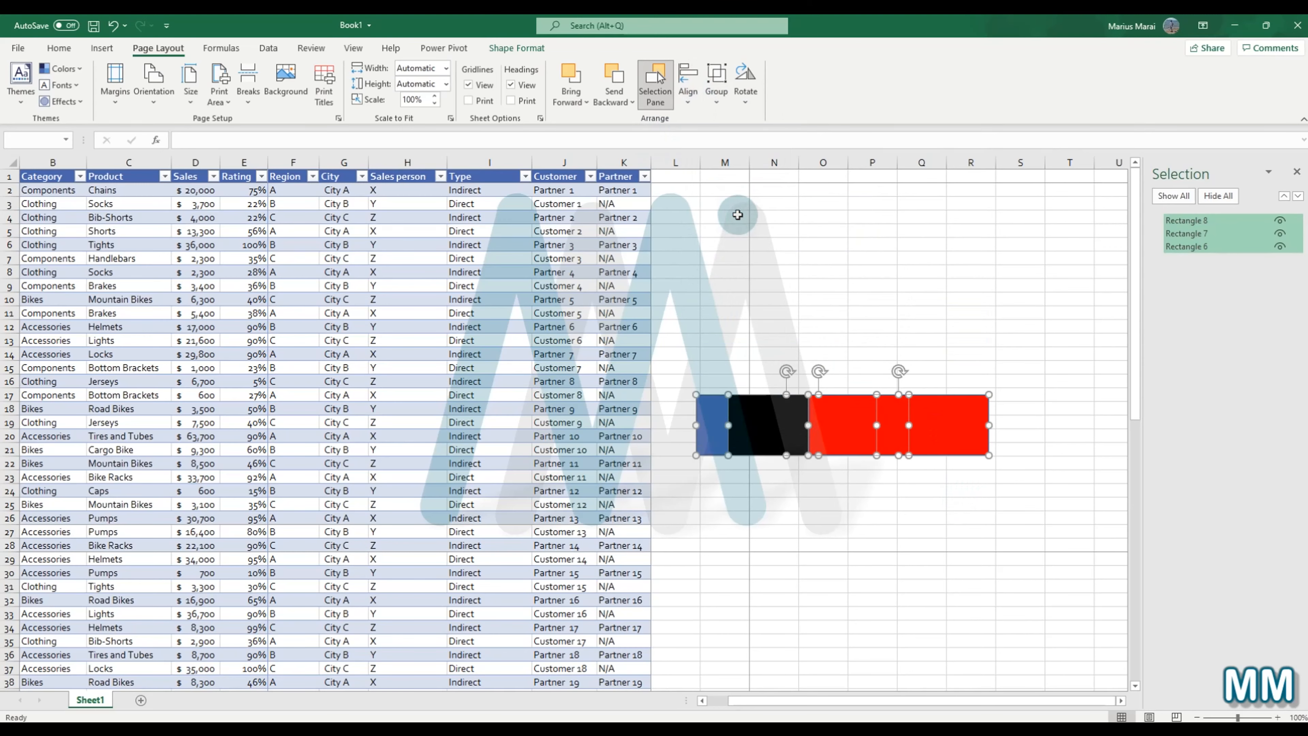
pyautogui.hotkey('ctrl', 'z')
# Step: Try distributing the three rectangles horizontally, undo it, and distribute them vertically instead
pyautogui.click(689, 82)
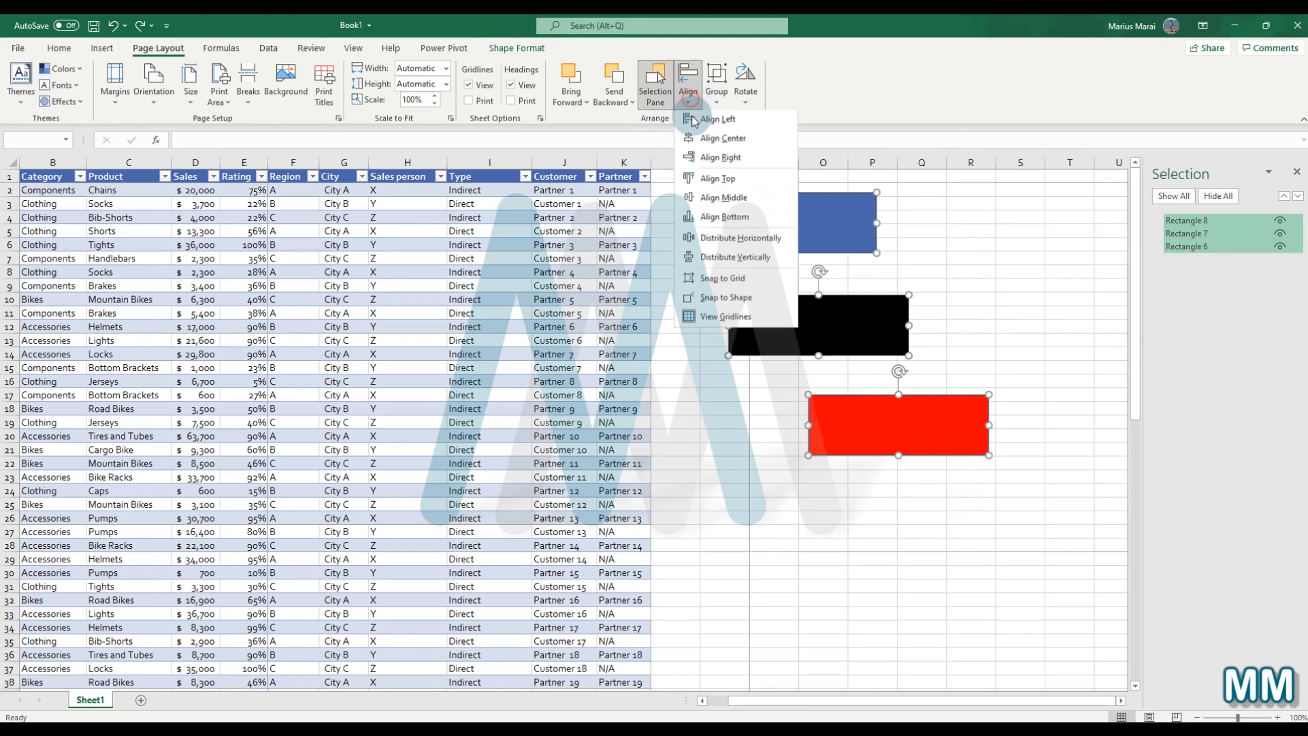
pyautogui.click(740, 260)
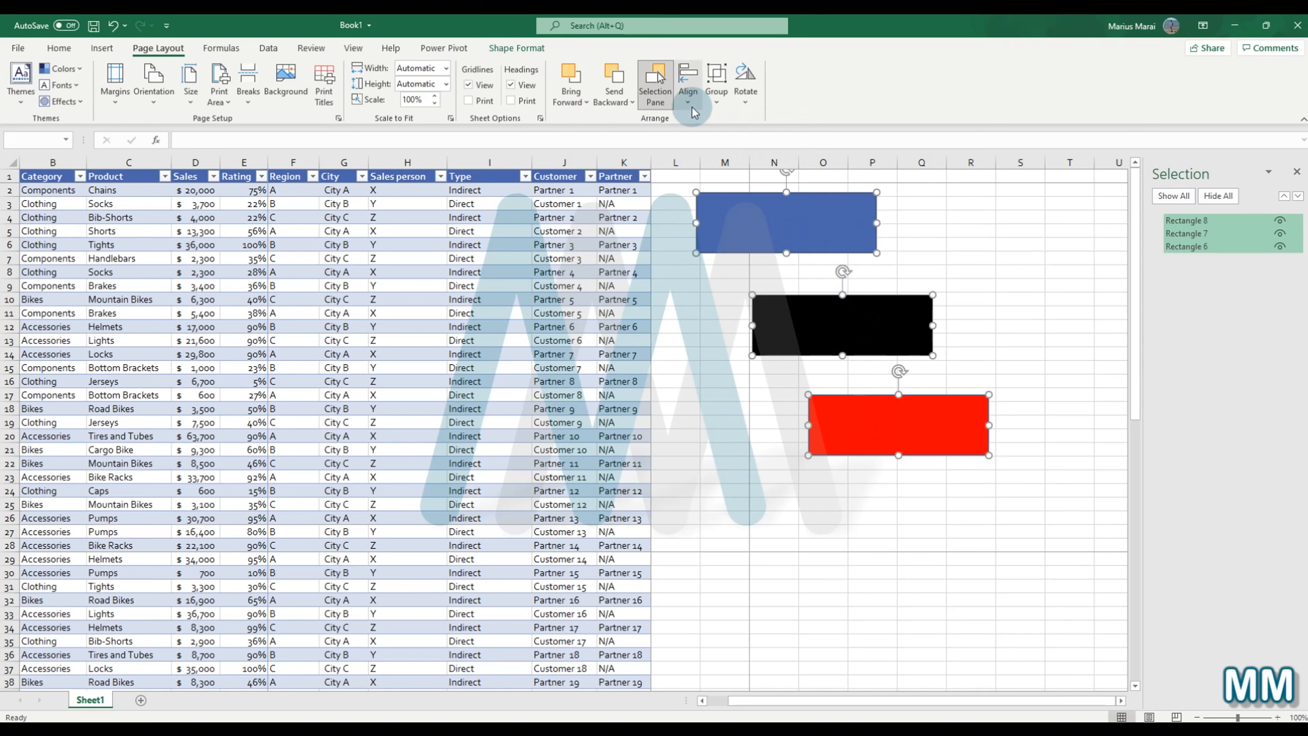
pyautogui.hotkey('ctrl', 'z')
pyautogui.click(685, 98)
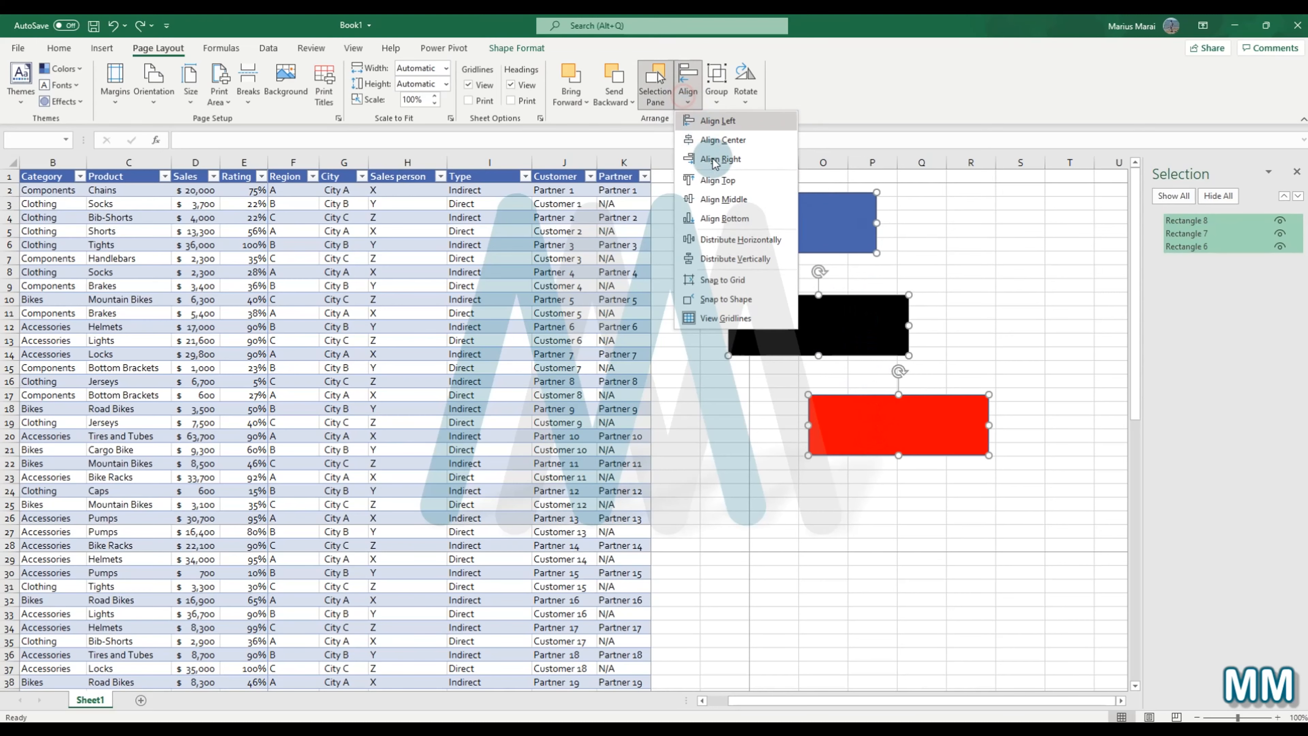
pyautogui.click(736, 259)
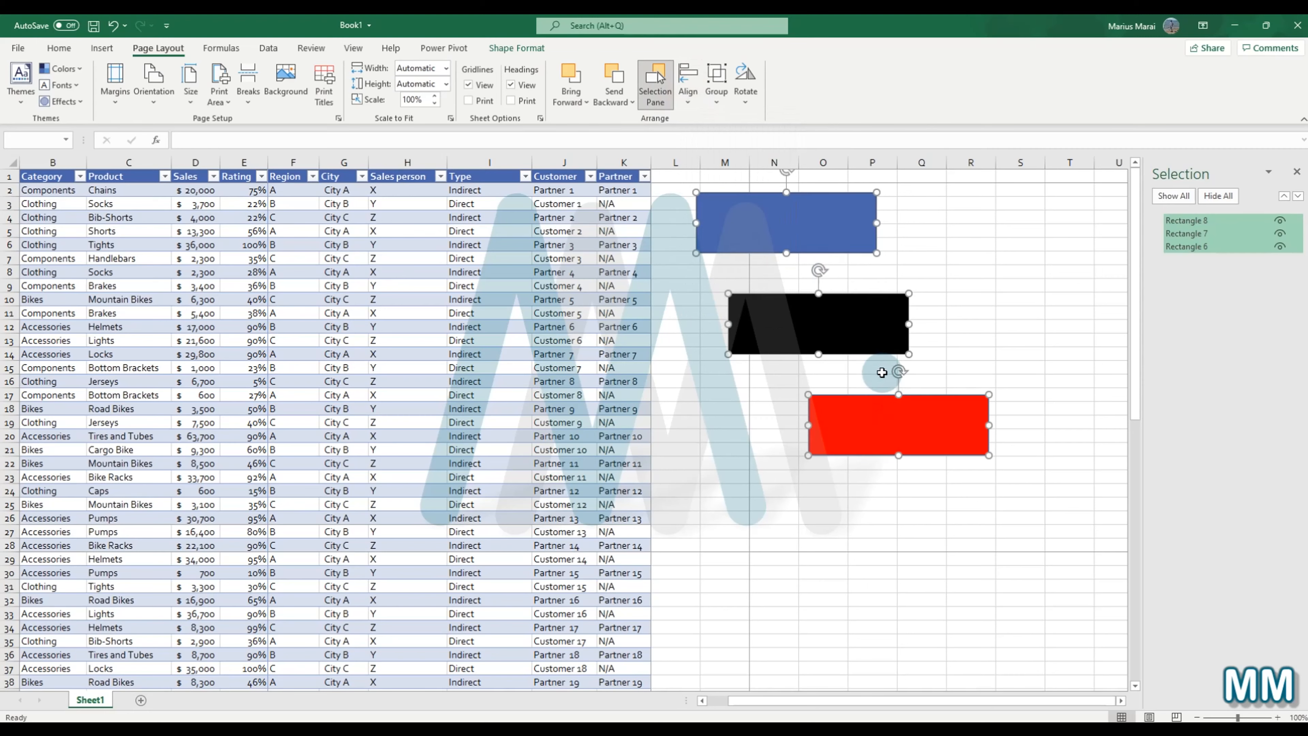
# Step: Enable Snap to Grid for the shapes and turn it off again
pyautogui.click(688, 83)
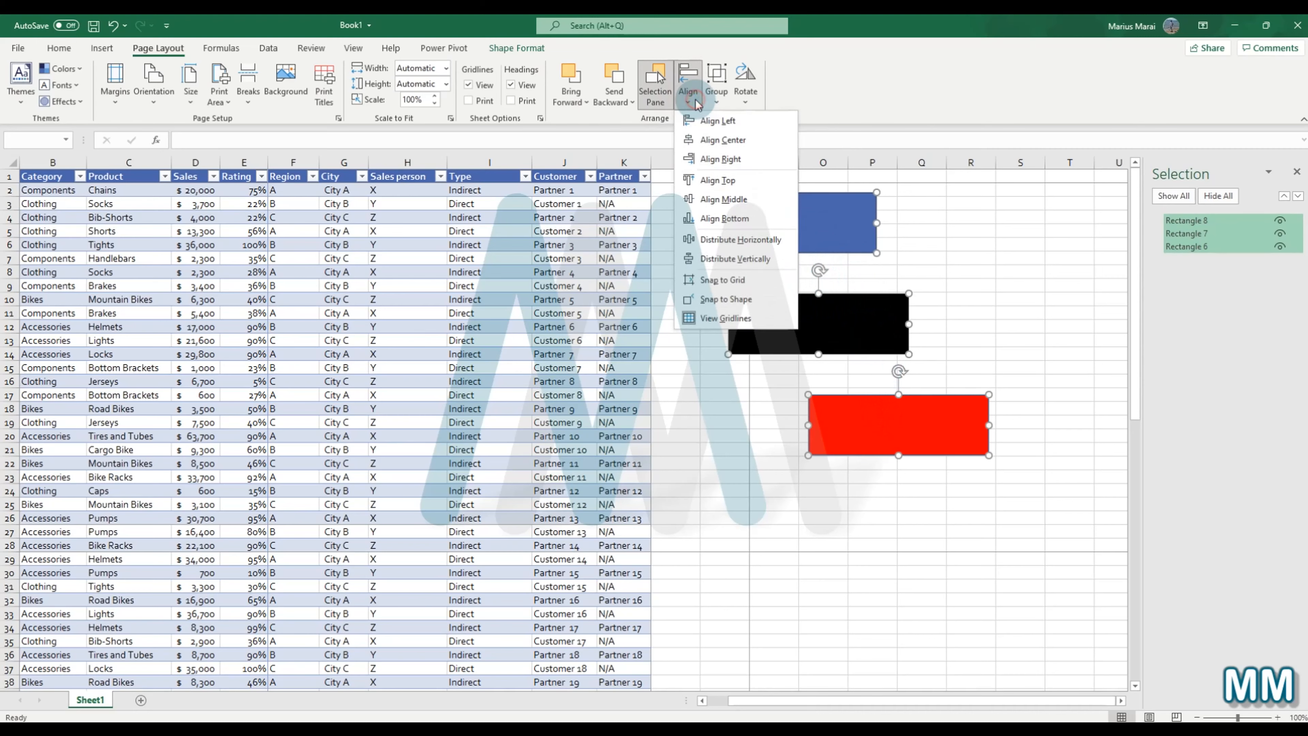
pyautogui.click(750, 280)
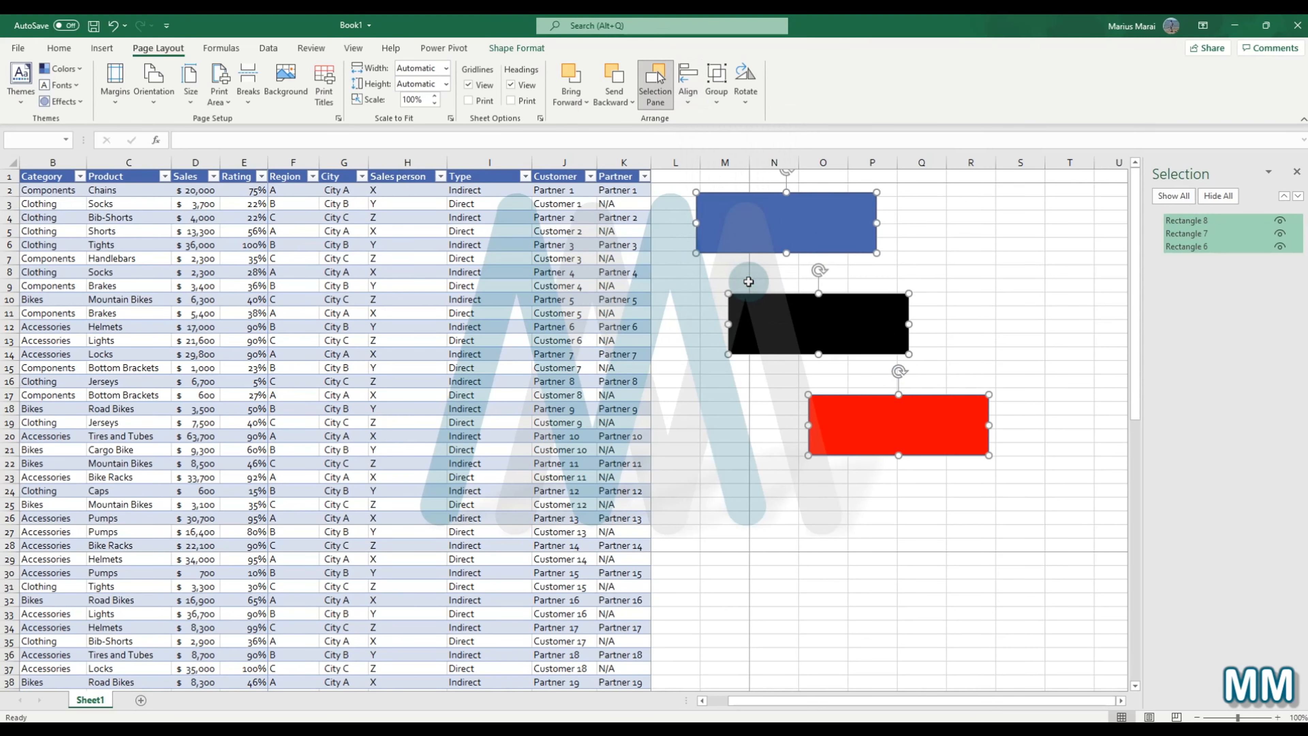
pyautogui.click(695, 103)
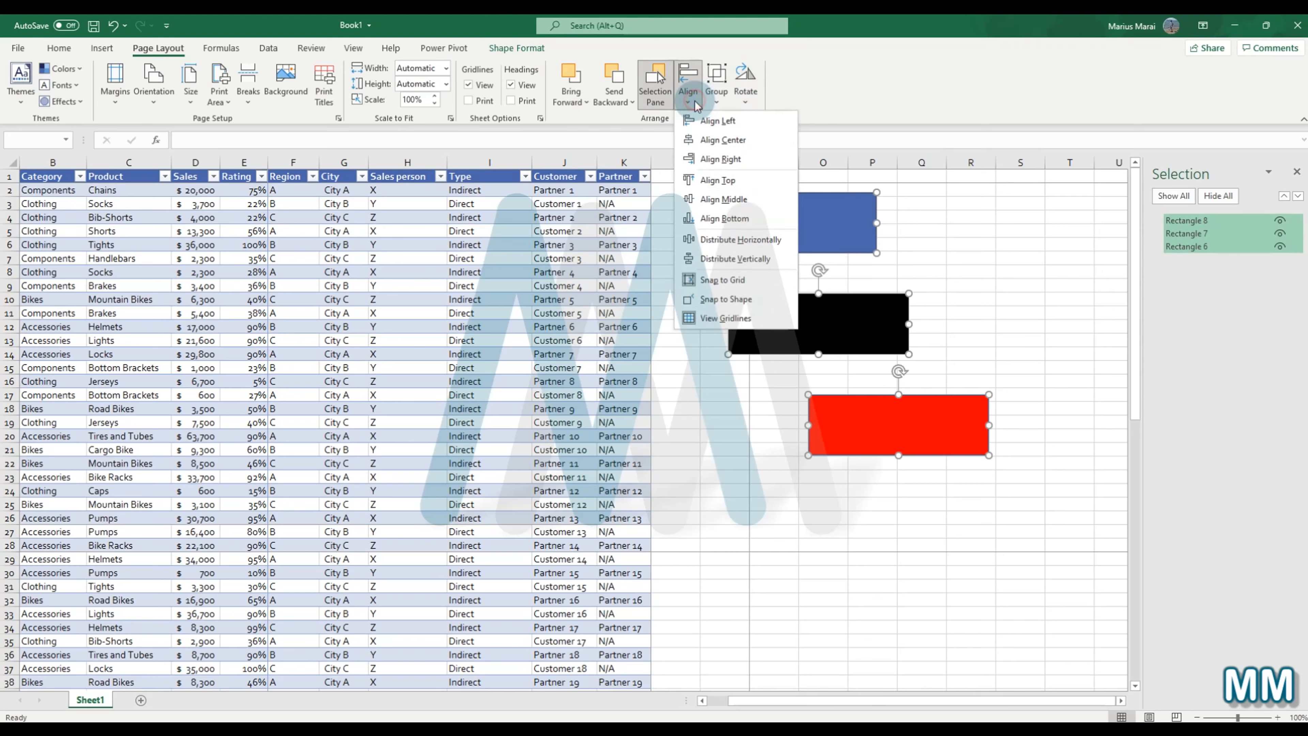
pyautogui.click(736, 279)
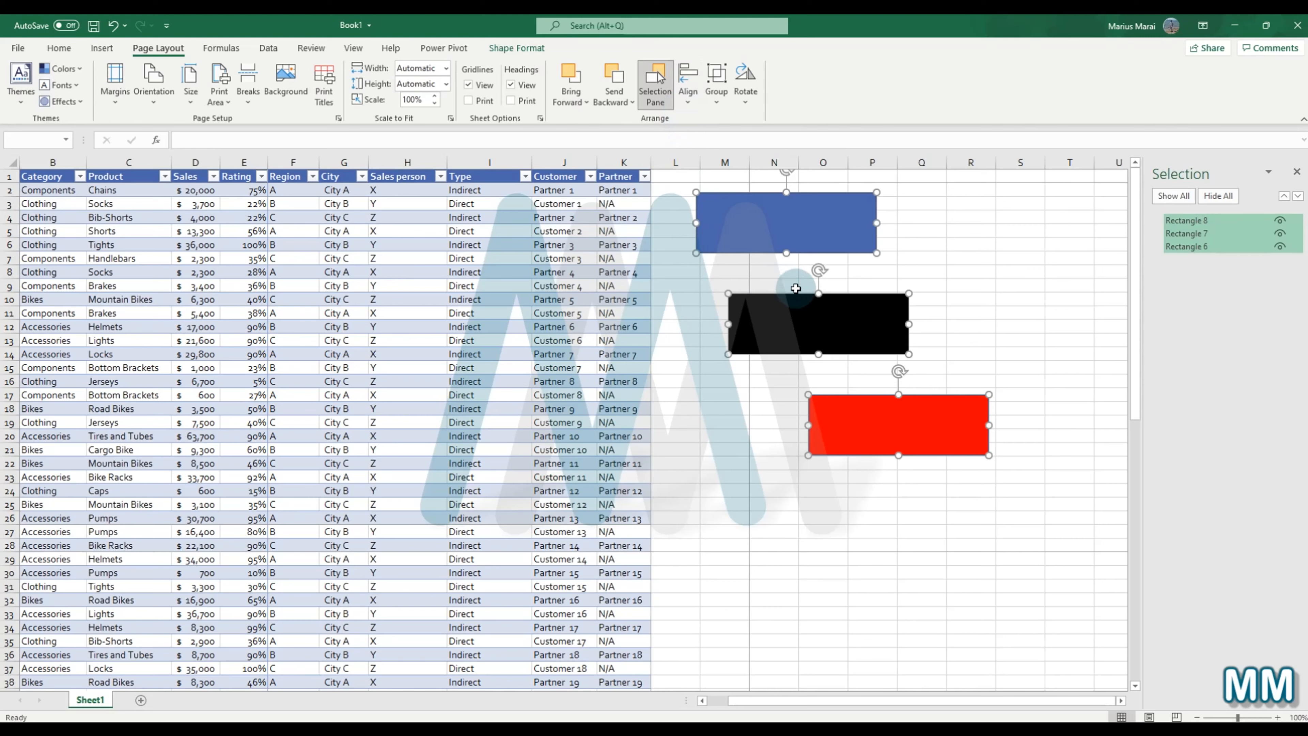
# Step: Hide the sheet gridlines and show them again, through both the alignment options and the sheet options
pyautogui.click(700, 102)
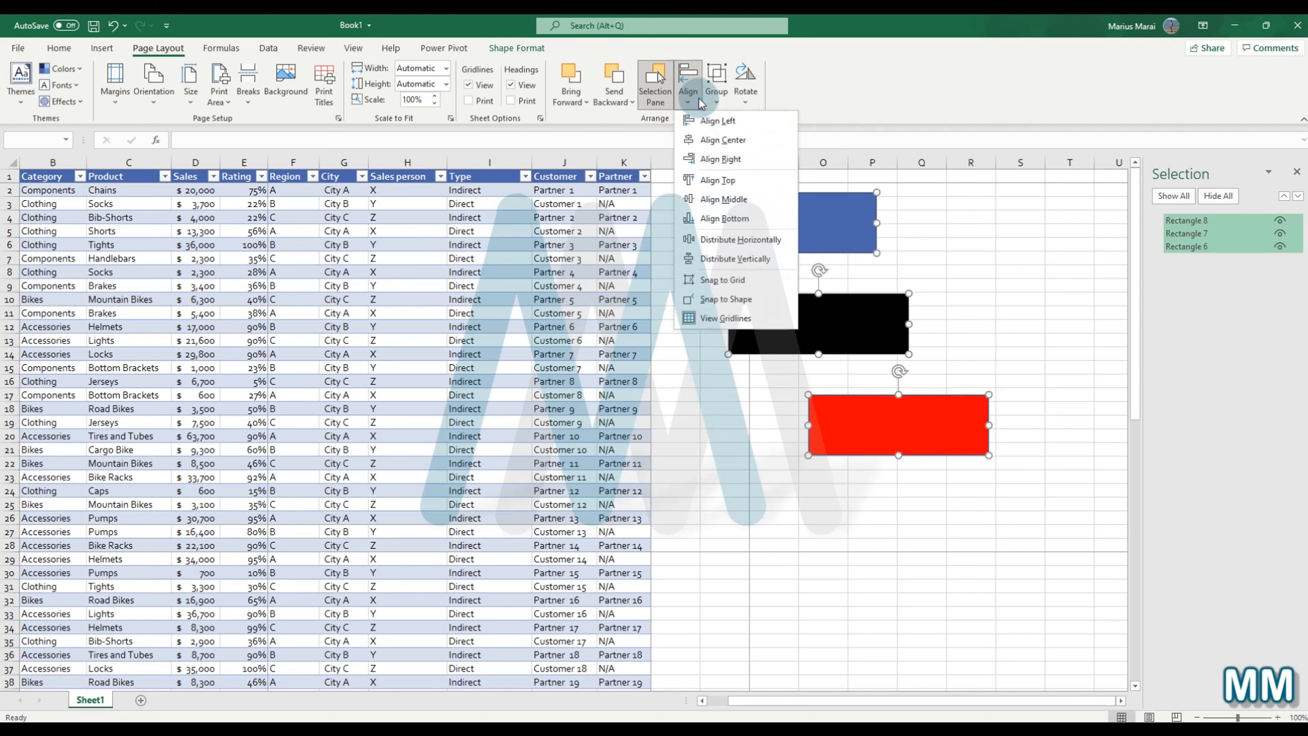
pyautogui.click(752, 319)
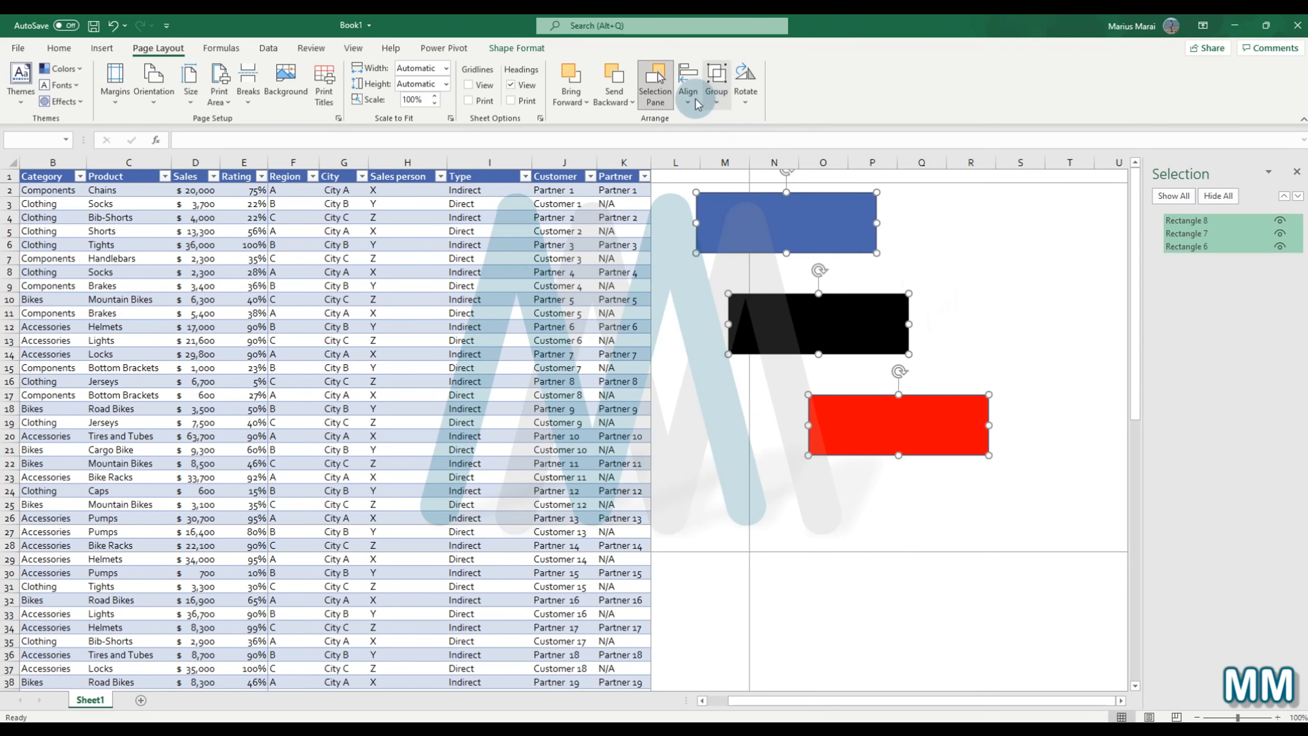
pyautogui.click(687, 83)
pyautogui.click(752, 320)
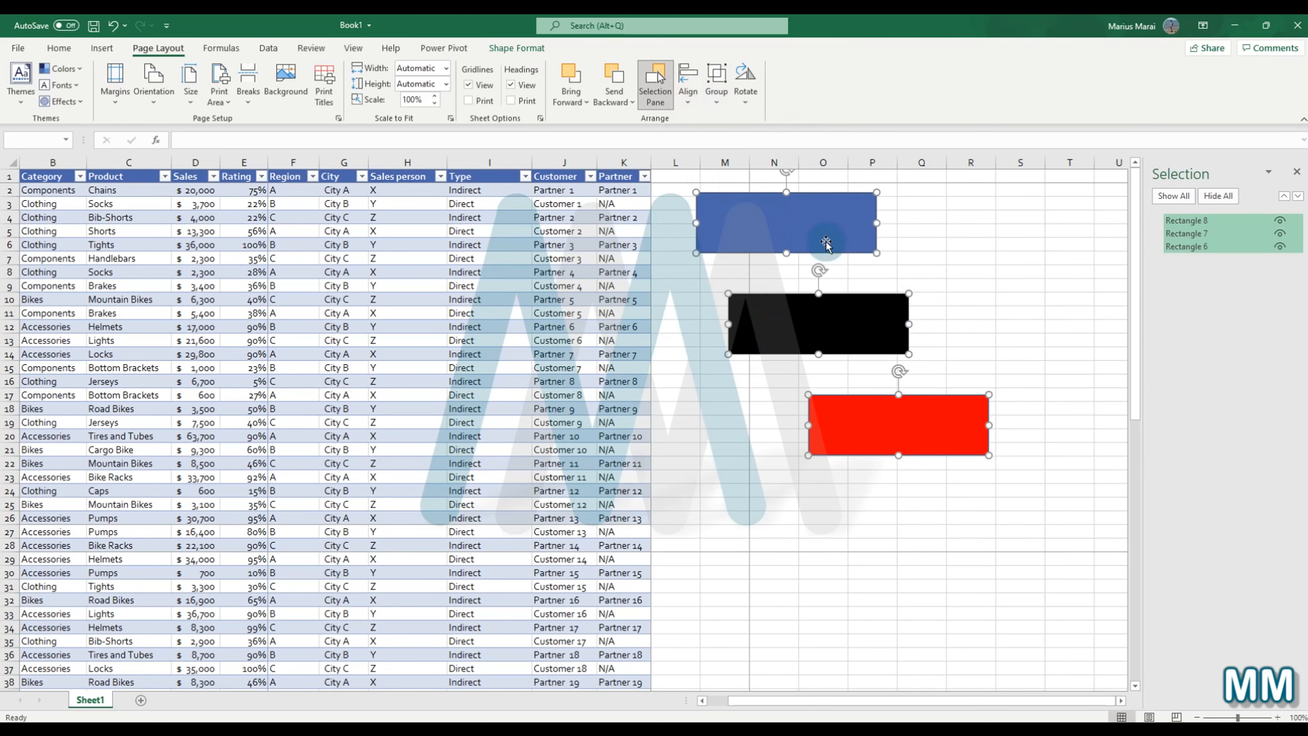
pyautogui.click(488, 86)
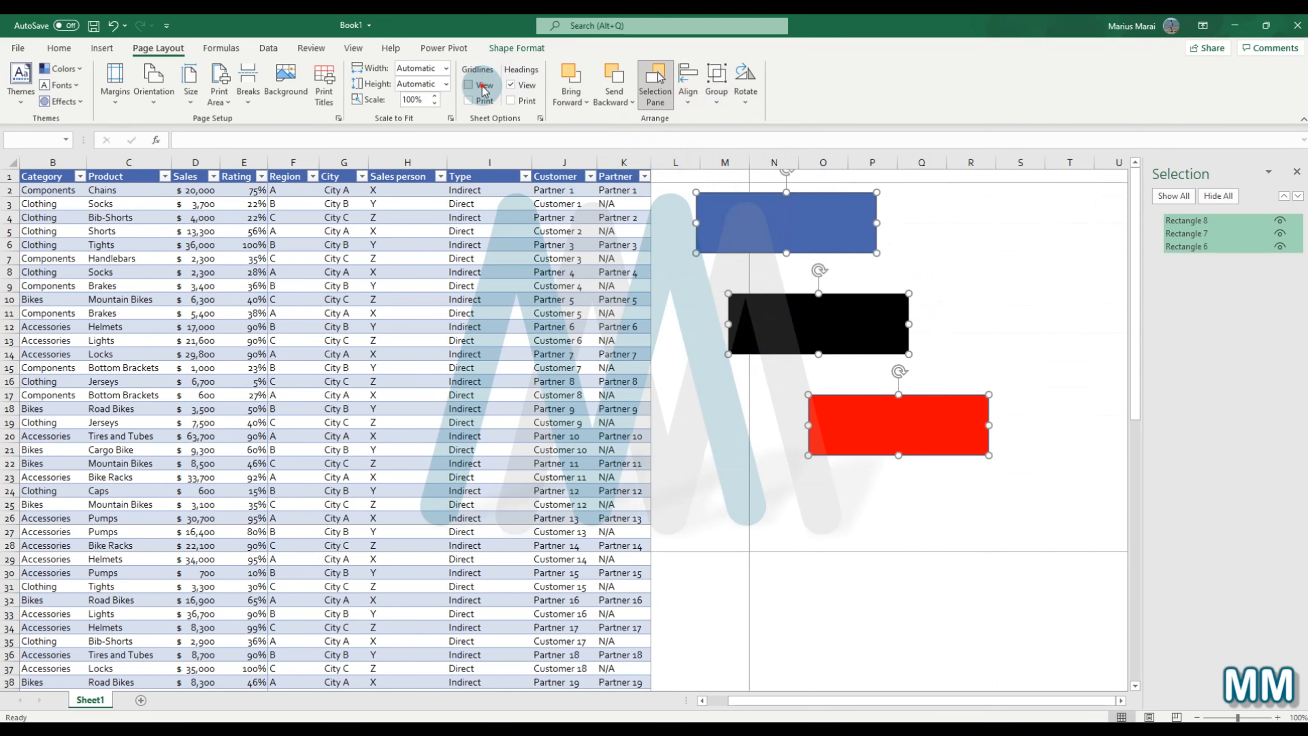
pyautogui.click(484, 85)
# Step: Align the blue, black and red rectangles by their horizontal centers
pyautogui.click(688, 83)
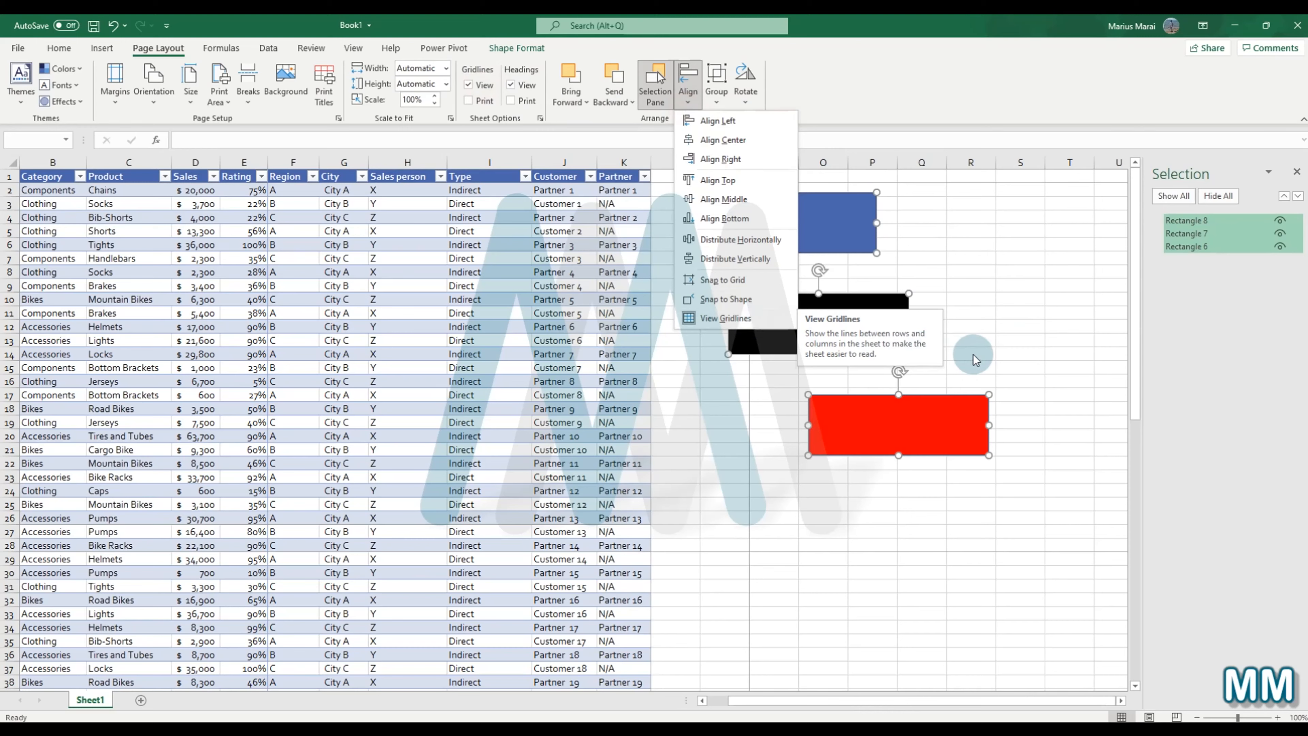
pyautogui.click(1007, 343)
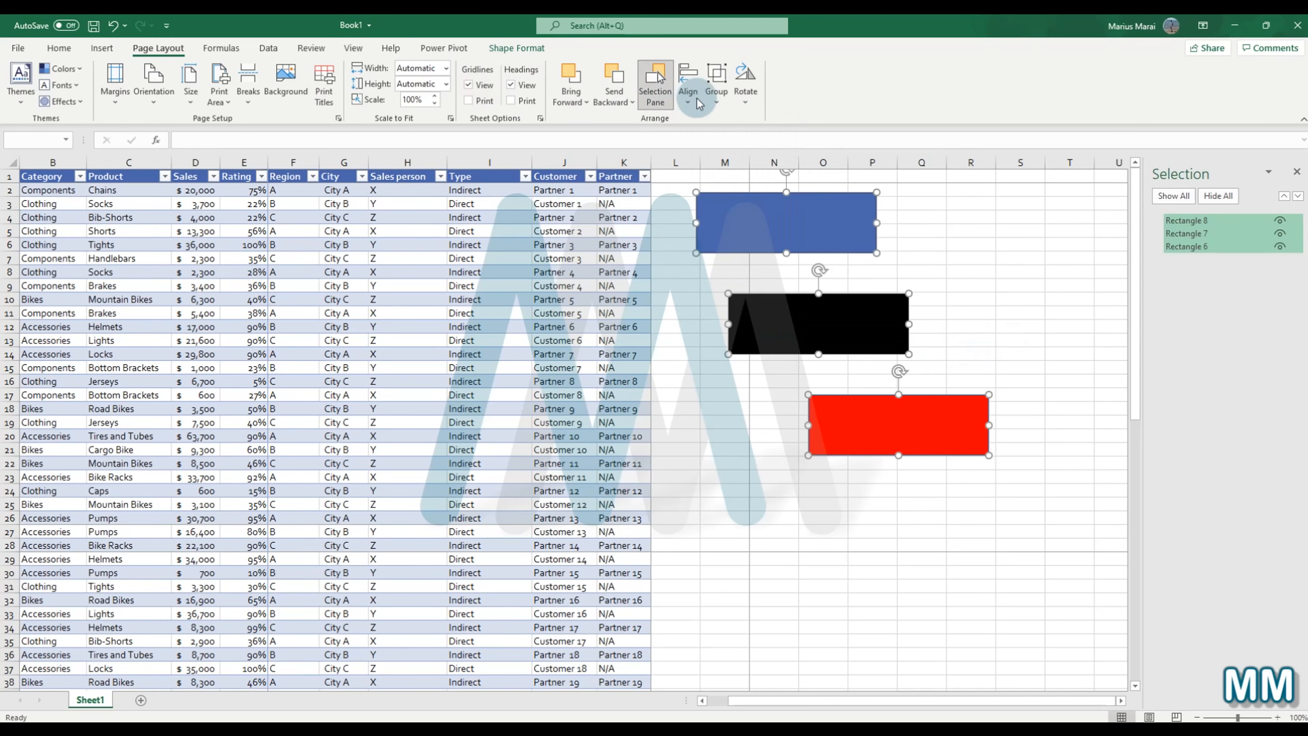
pyautogui.click(688, 87)
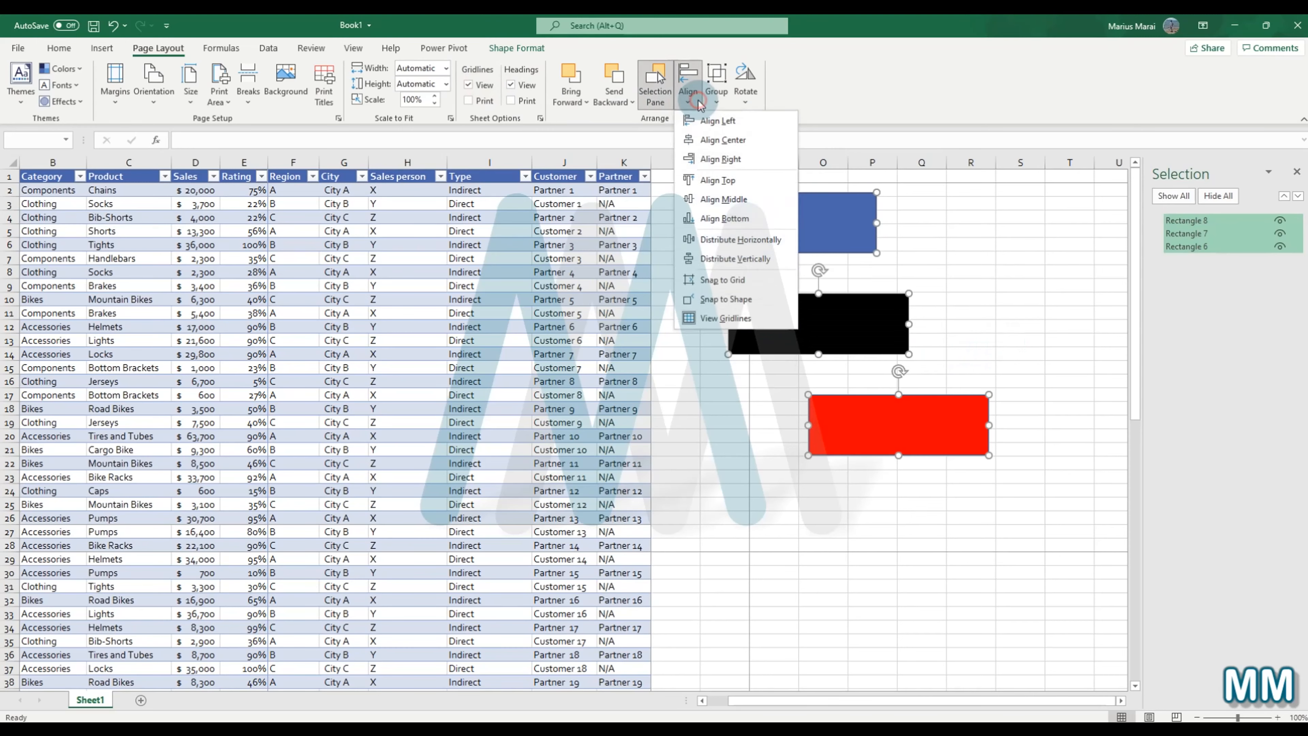
pyautogui.click(712, 142)
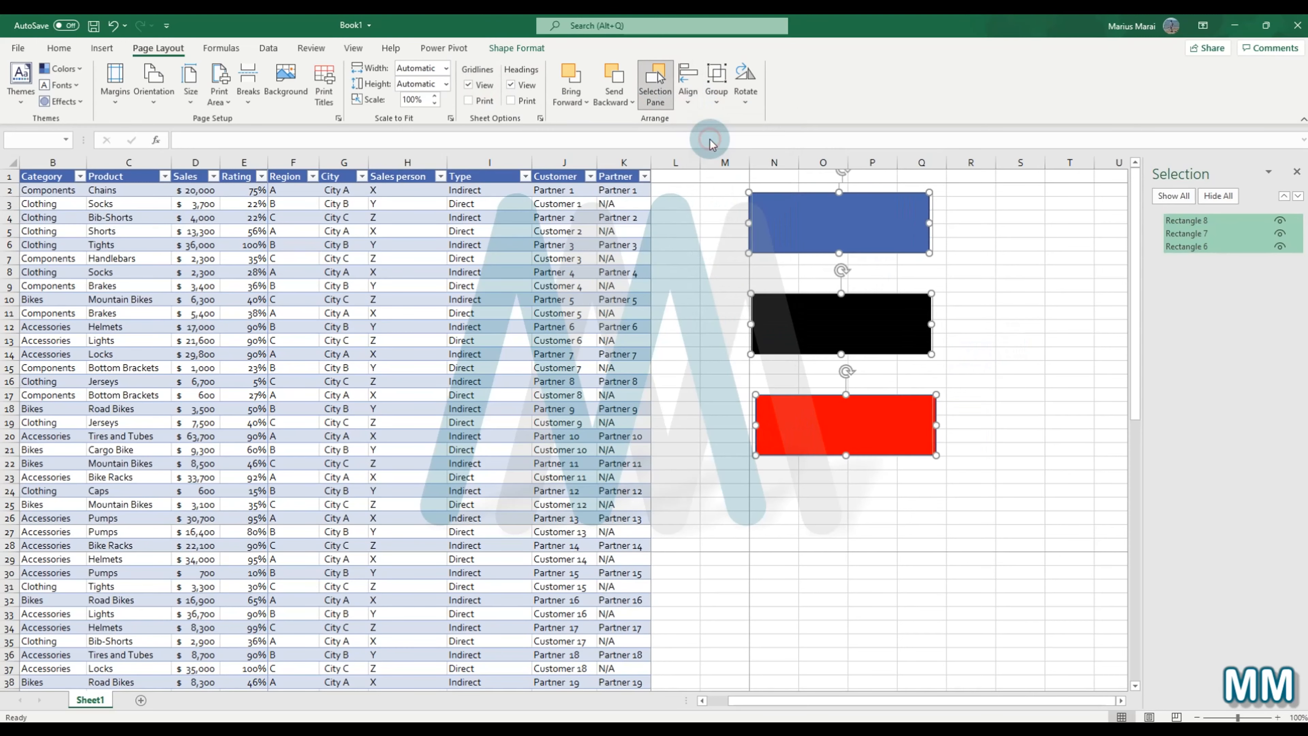
# Step: Distribute the blue, black and red rectangles vertically and combine them into one group
pyautogui.click(687, 97)
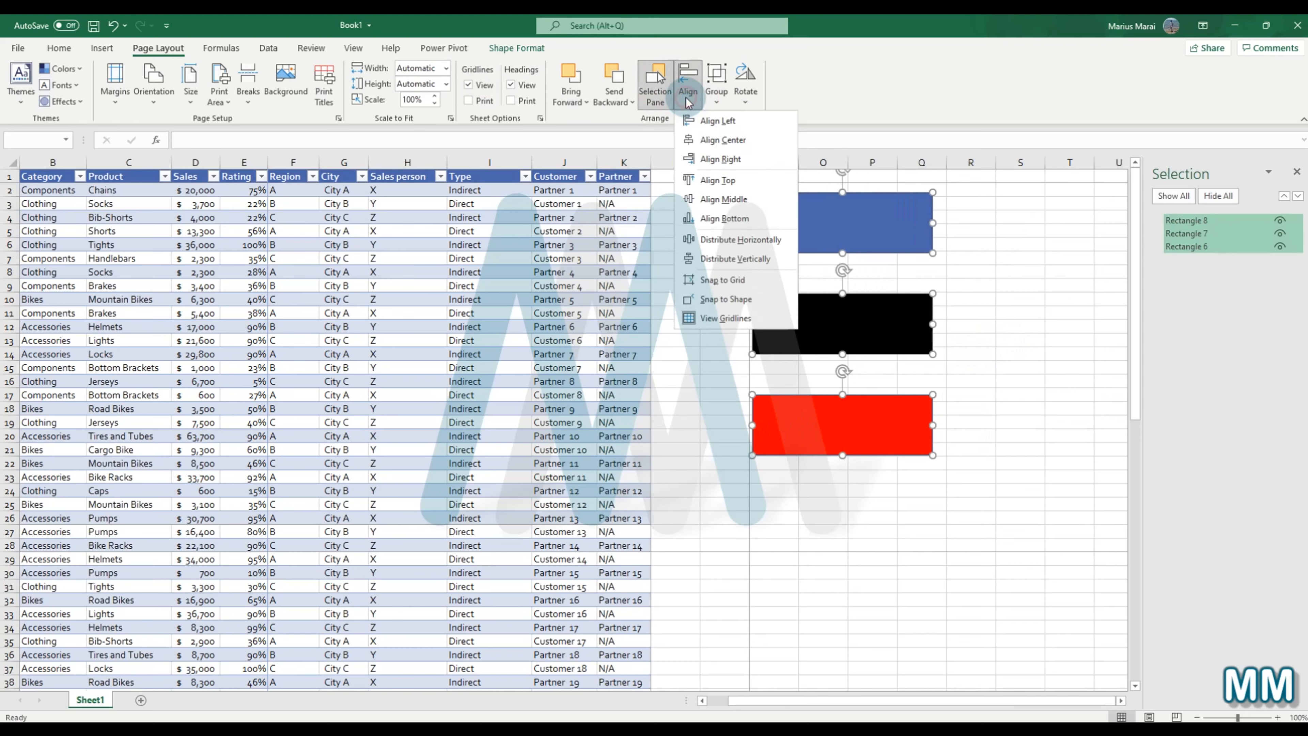
pyautogui.click(750, 260)
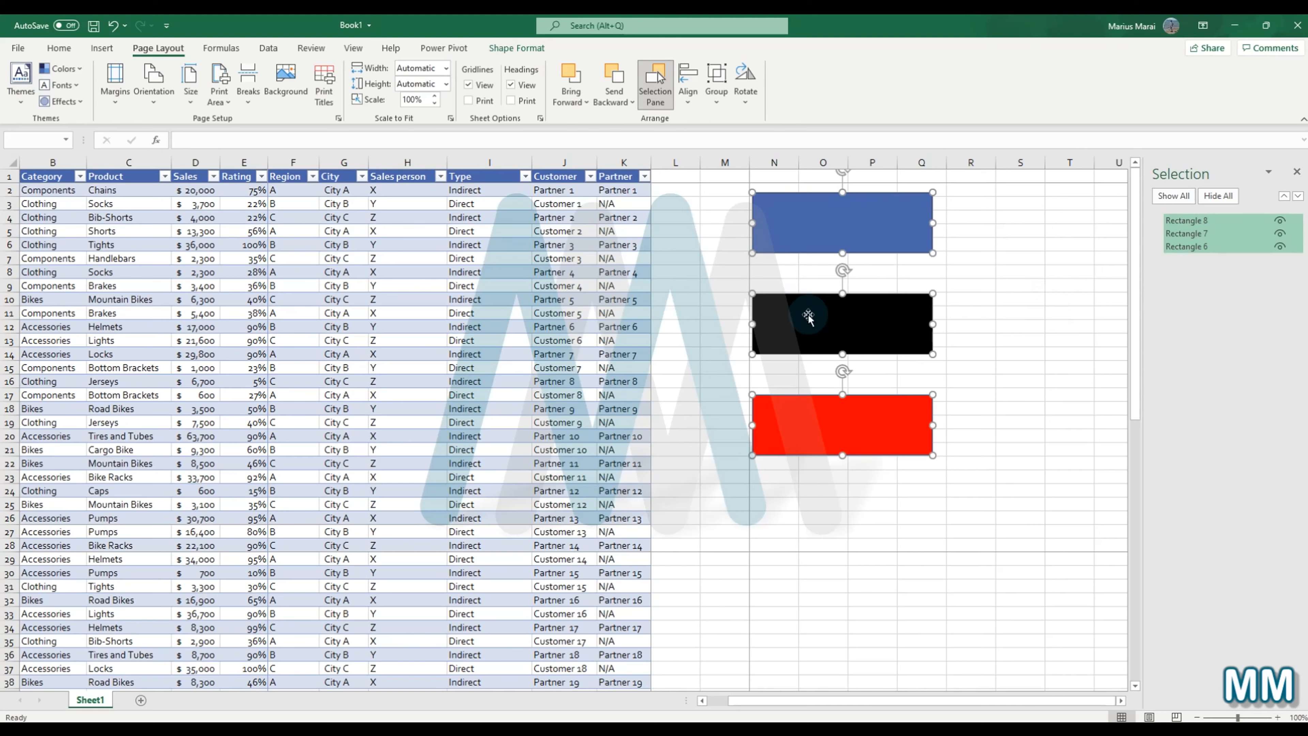
pyautogui.click(716, 106)
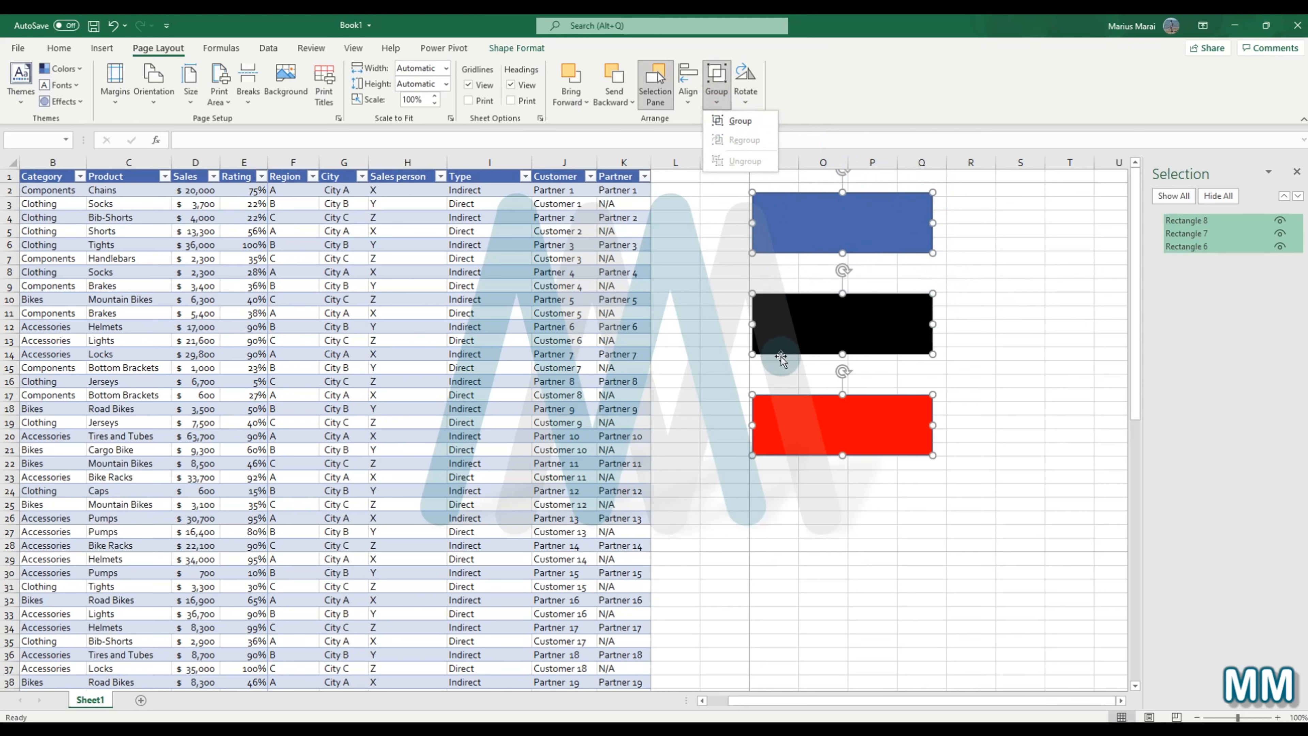
pyautogui.click(738, 122)
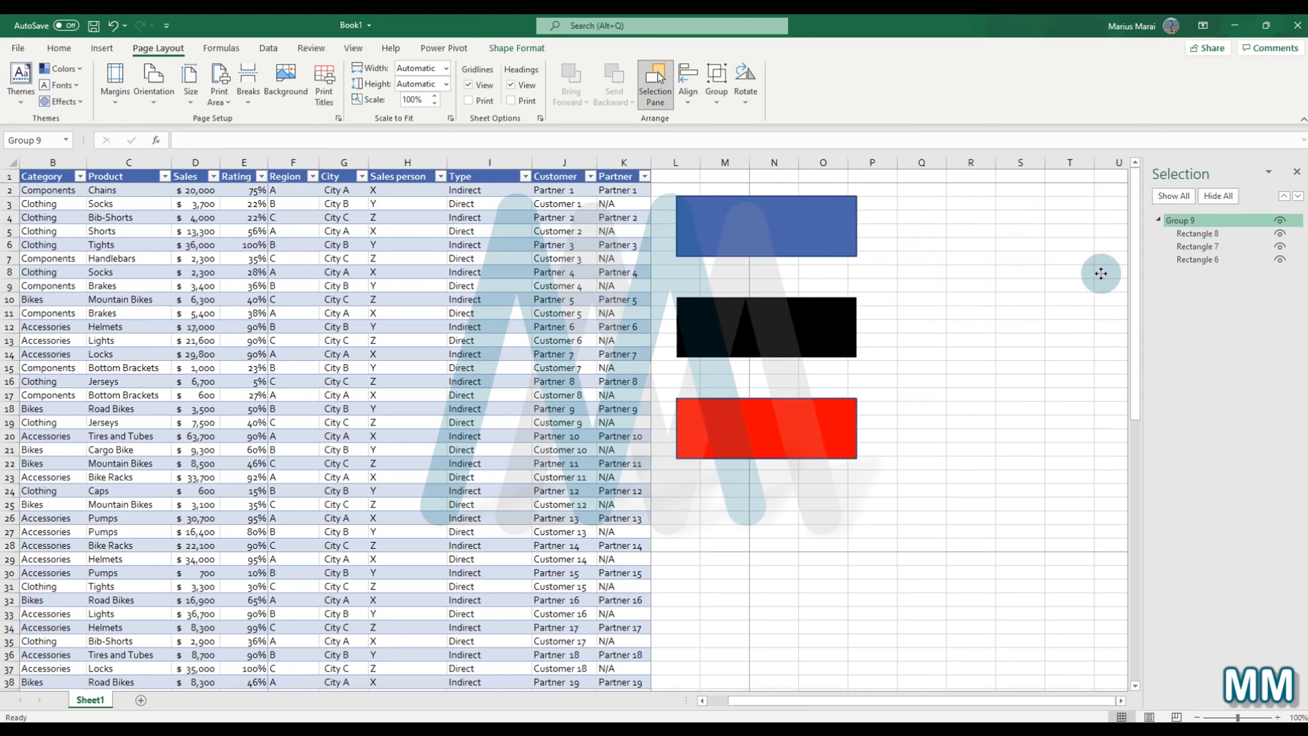
# Step: Move the grouped rectangles over columns N to Q, and check selecting the whole group and the blue rectangle within it
pyautogui.moveTo(1100, 273); pyautogui.dragTo(952, 257)
pyautogui.click(999, 328)
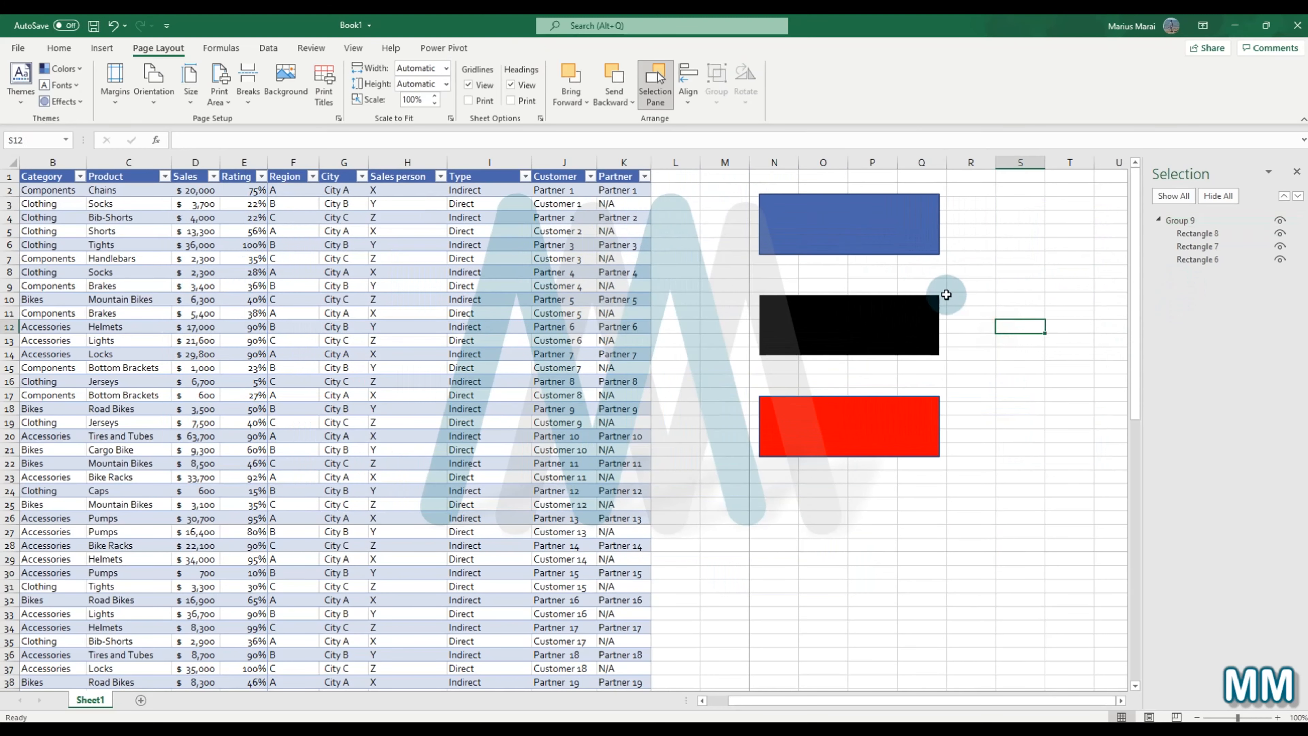
pyautogui.click(945, 285)
pyautogui.click(914, 340)
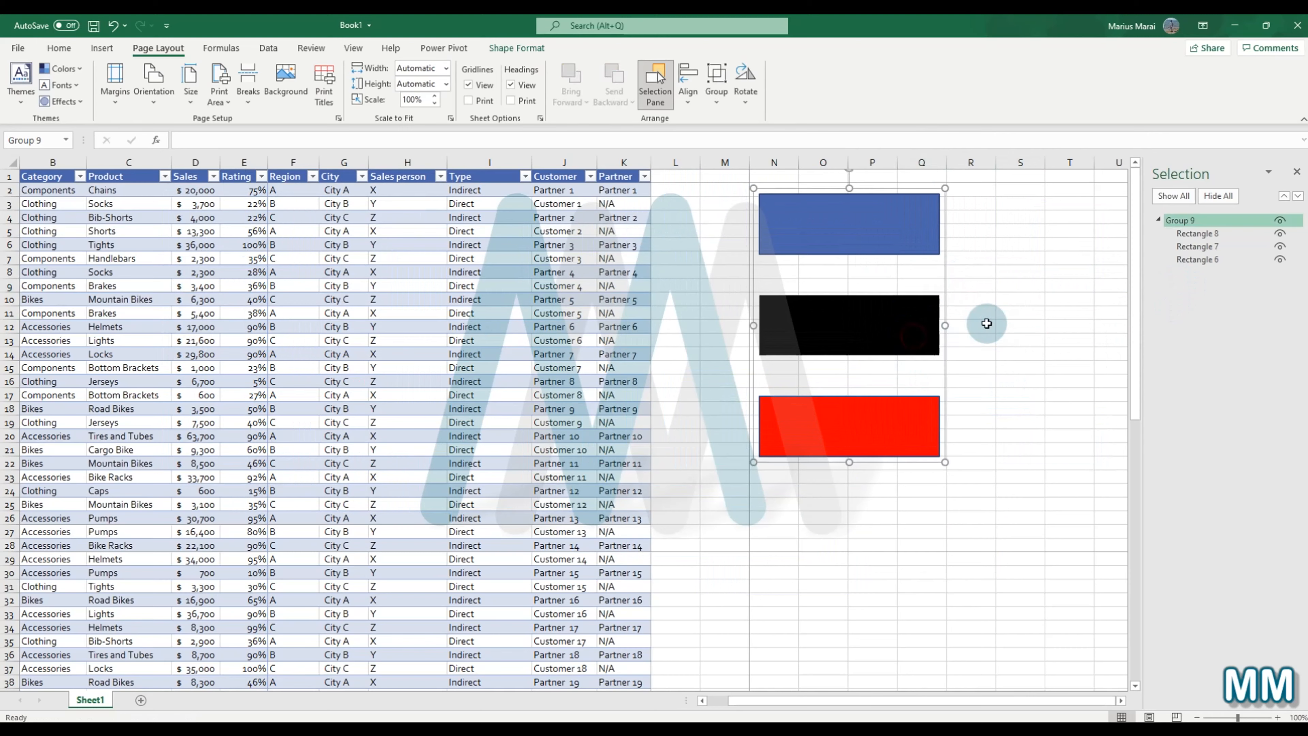
pyautogui.click(914, 246)
pyautogui.click(1066, 354)
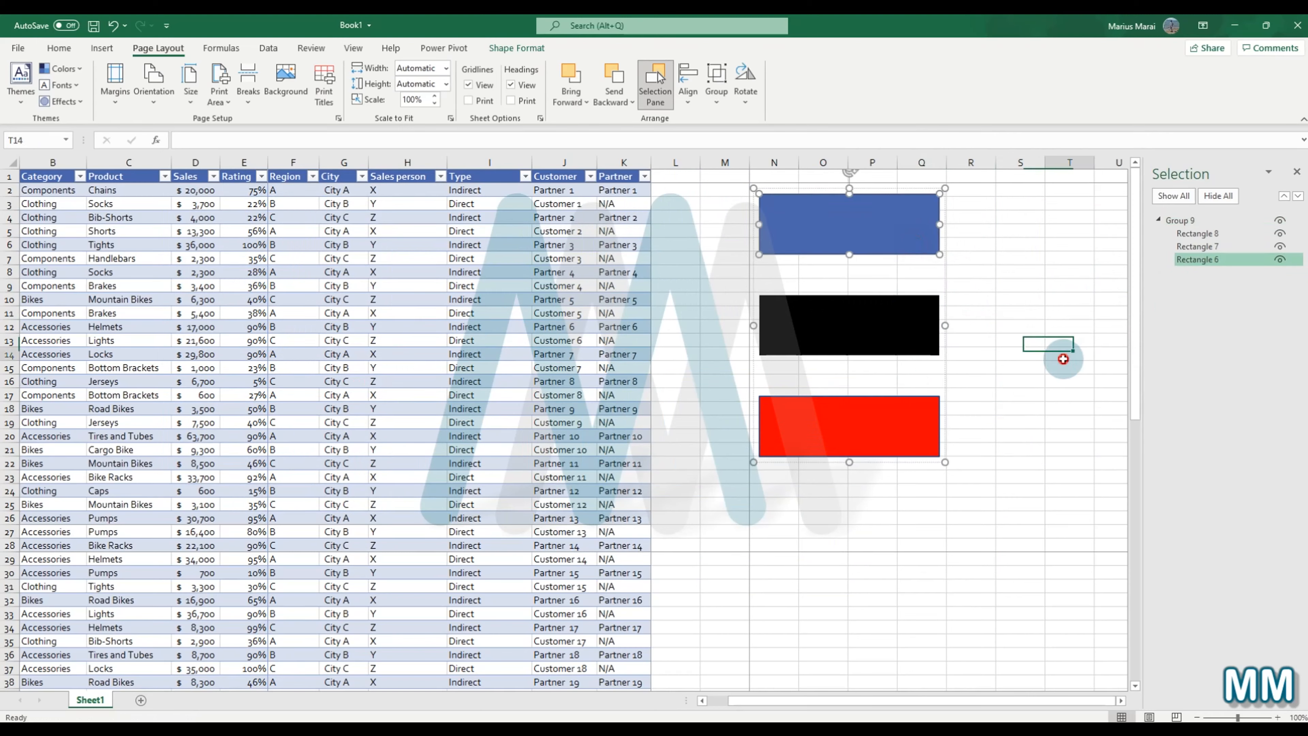
# Step: Change the fill of the blue rectangle inside the group to a dark purple-gray theme color
pyautogui.click(899, 338)
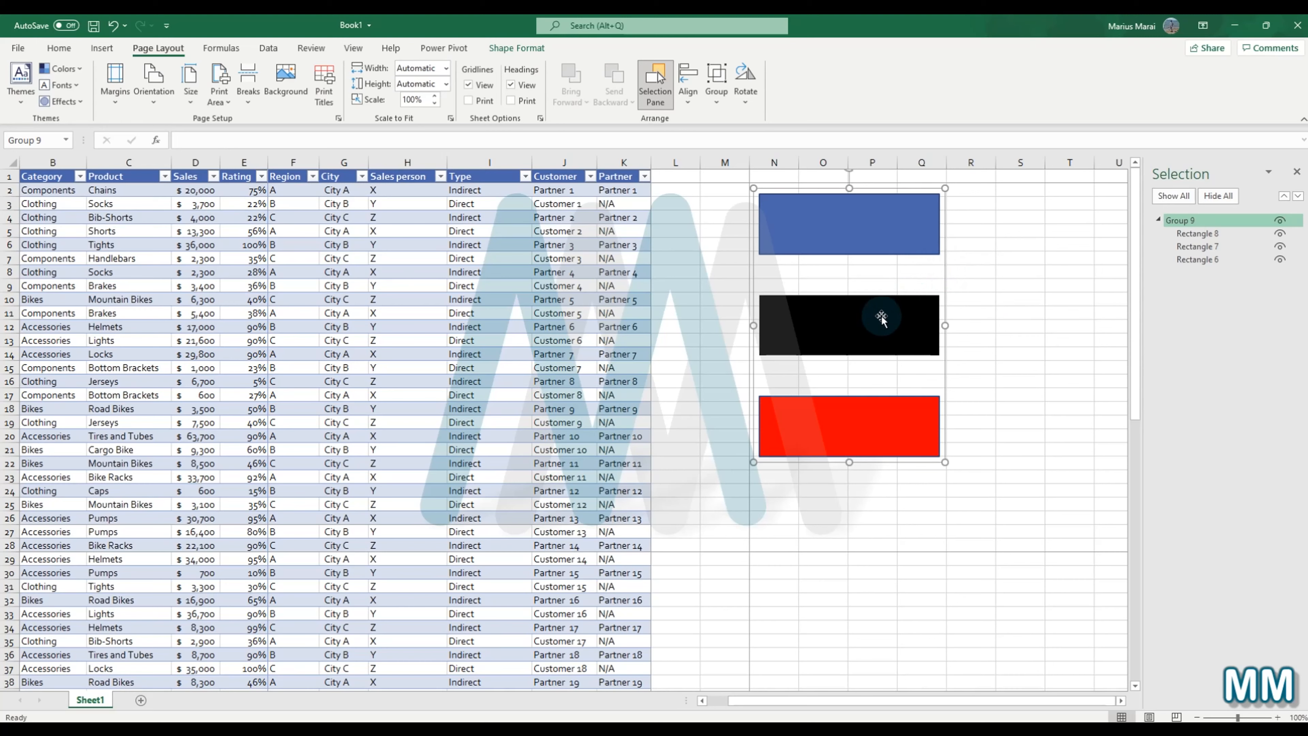
pyautogui.click(880, 231)
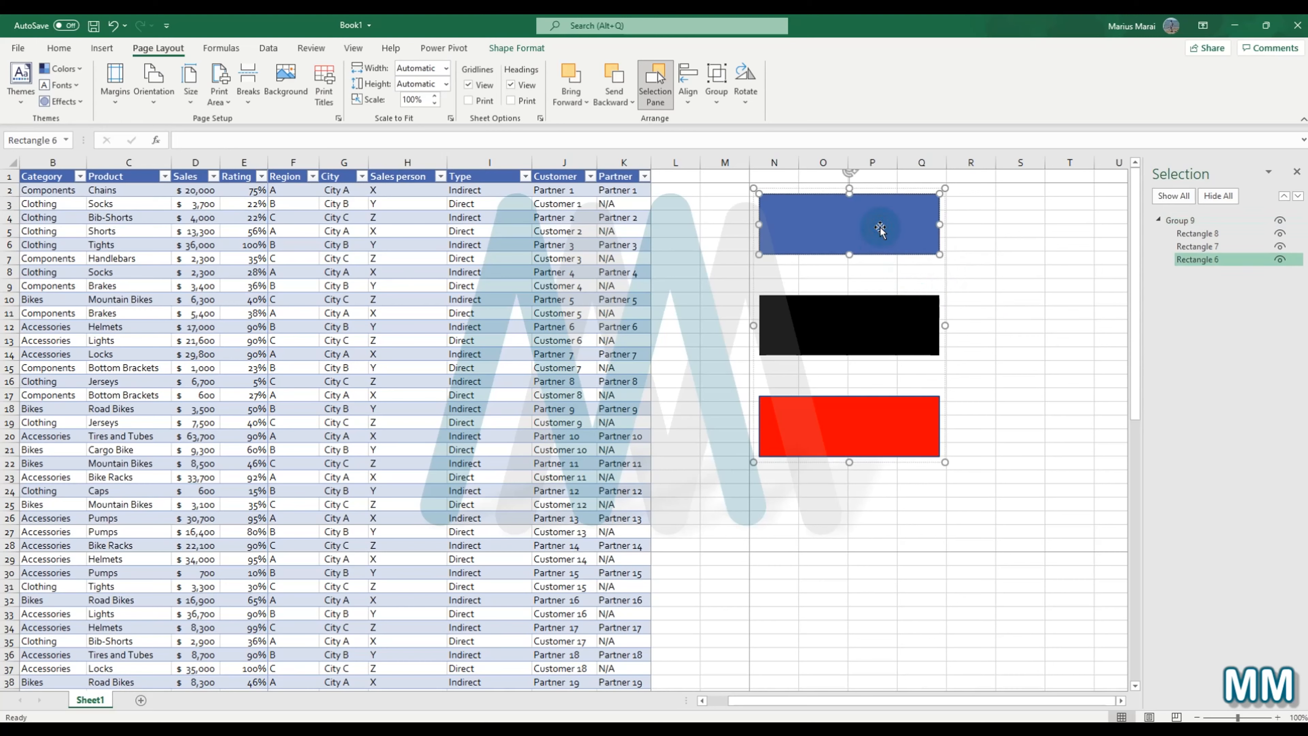
pyautogui.rightClick(880, 227)
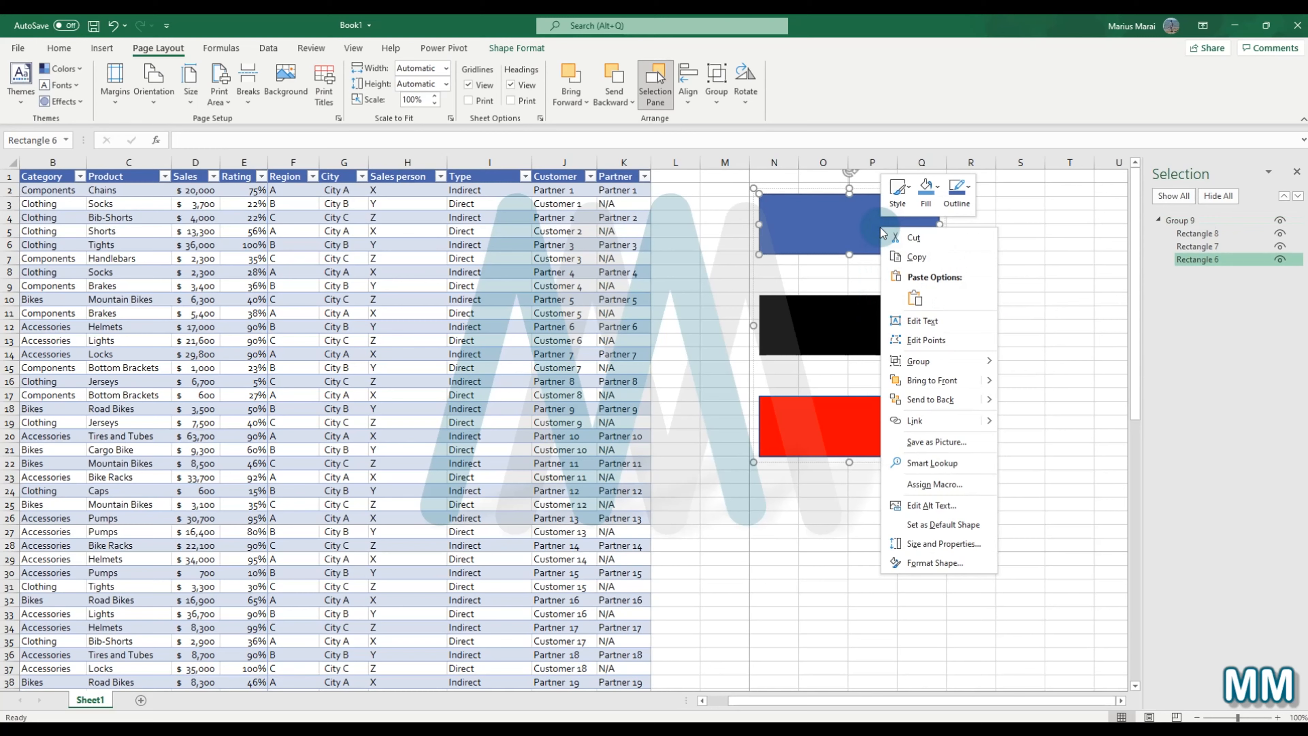
pyautogui.click(949, 573)
pyautogui.click(1113, 277)
pyautogui.click(1246, 355)
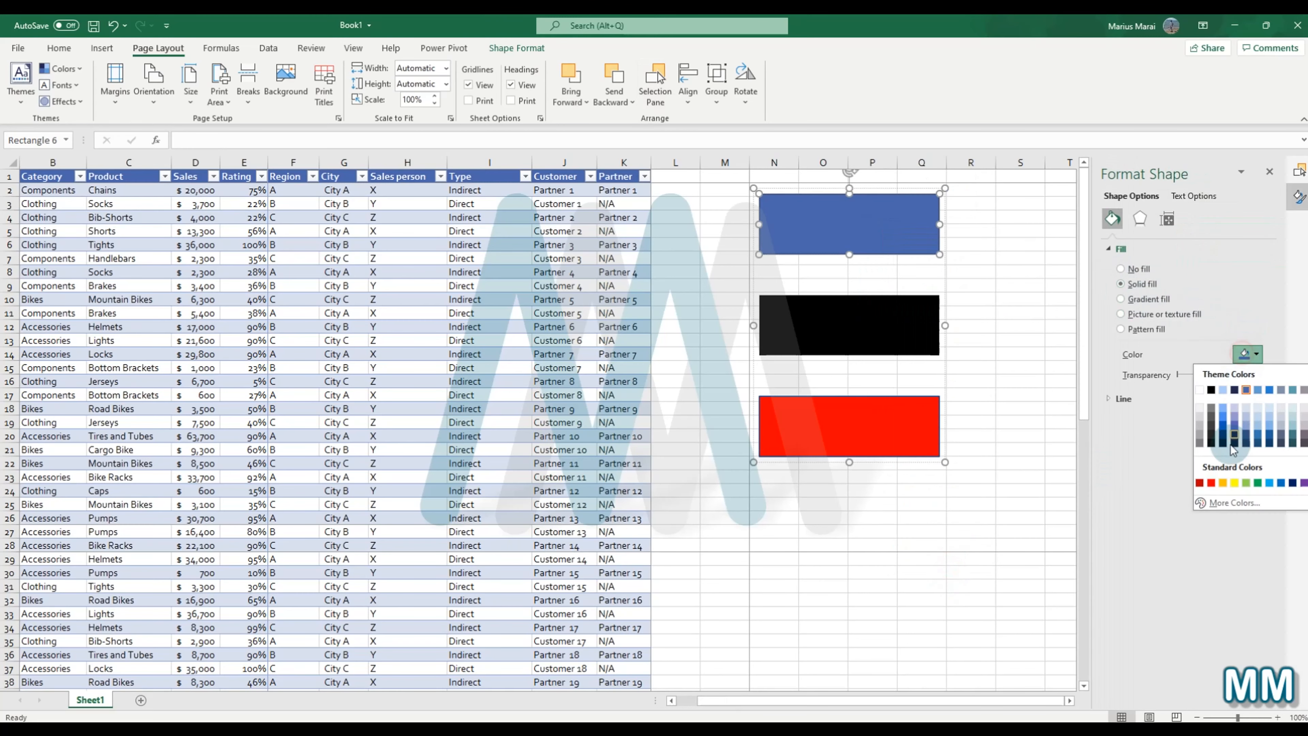
pyautogui.click(1297, 442)
pyautogui.click(1054, 284)
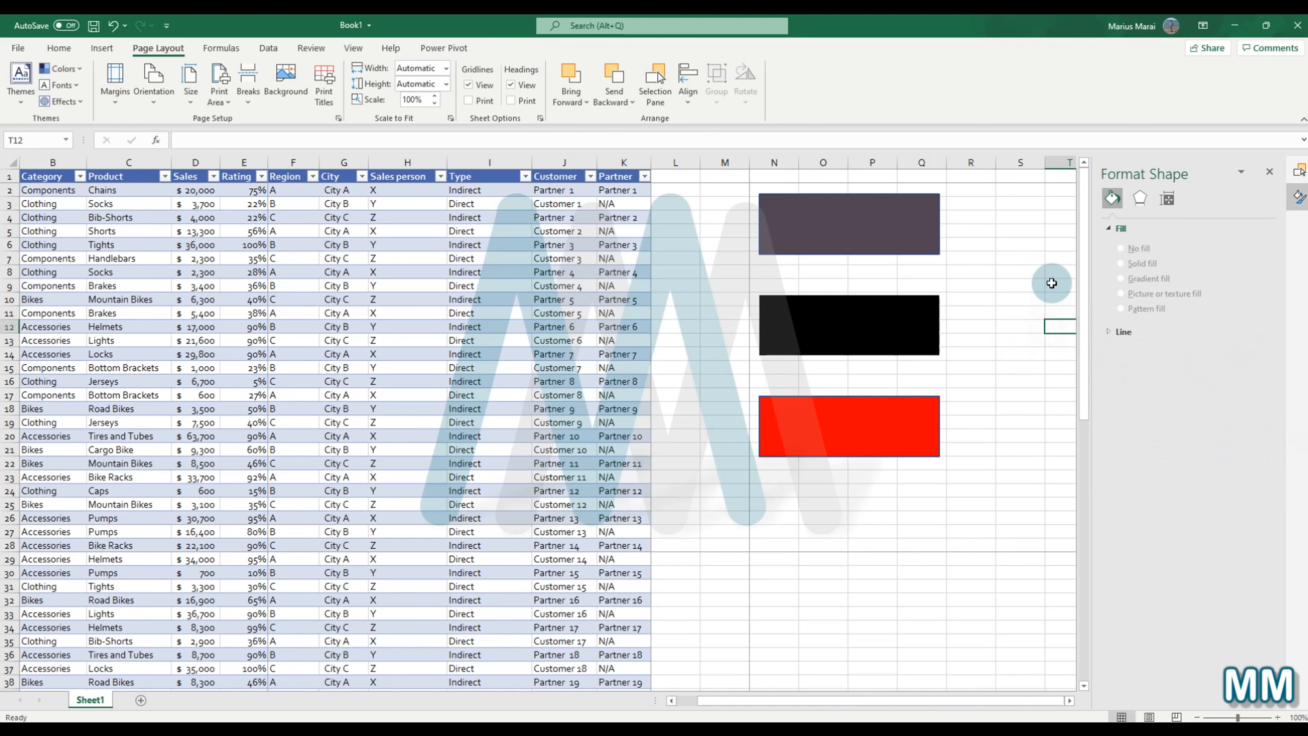
# Step: Close the Format Shape and Selection panes
pyautogui.click(1269, 171)
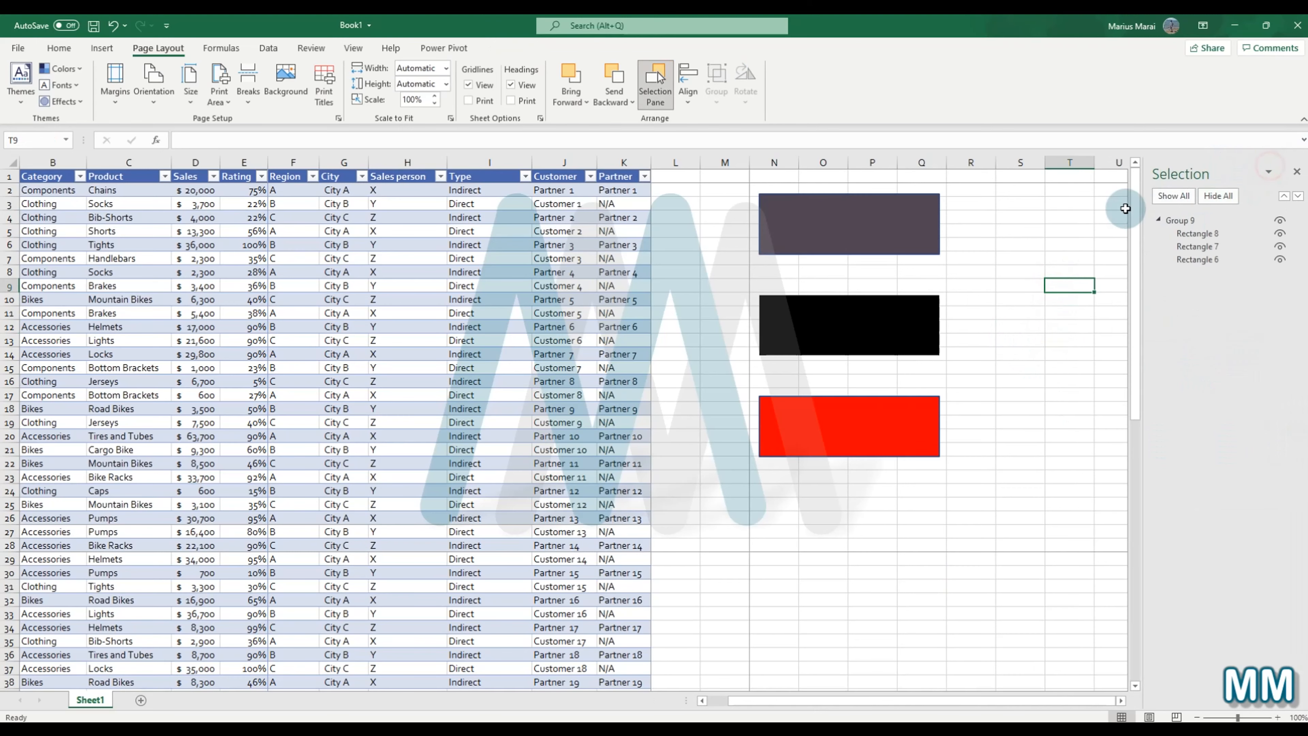
pyautogui.click(1043, 217)
pyautogui.click(1296, 170)
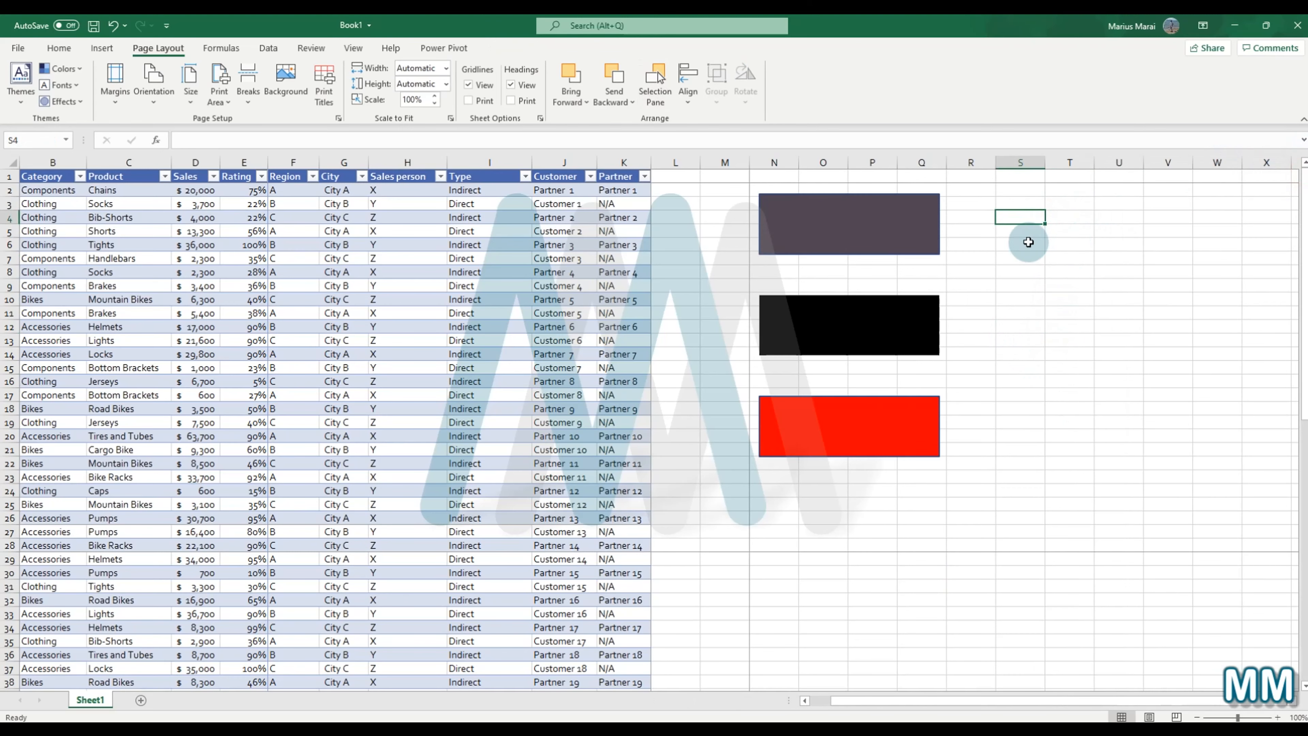
# Step: Move the grouped rectangles slightly down and left so they start in column M, and ungroup them
pyautogui.click(913, 252)
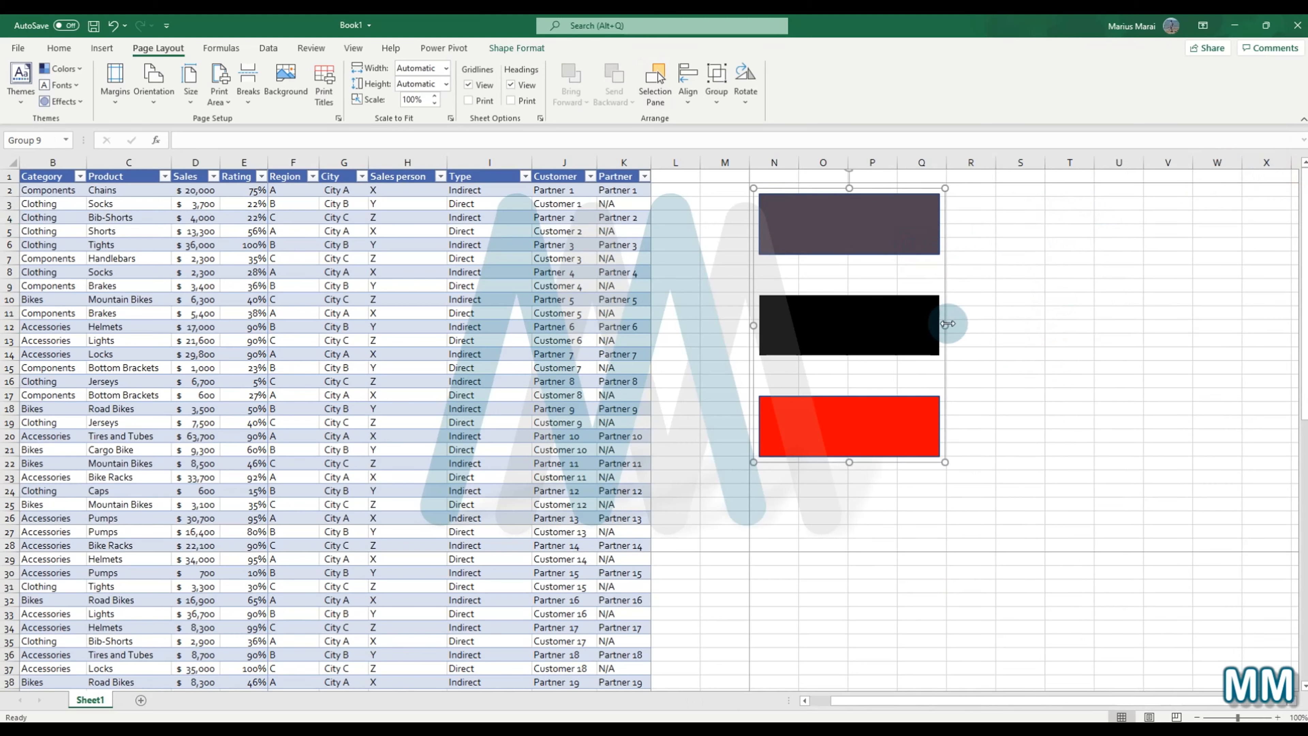
pyautogui.moveTo(943, 280); pyautogui.dragTo(919, 297)
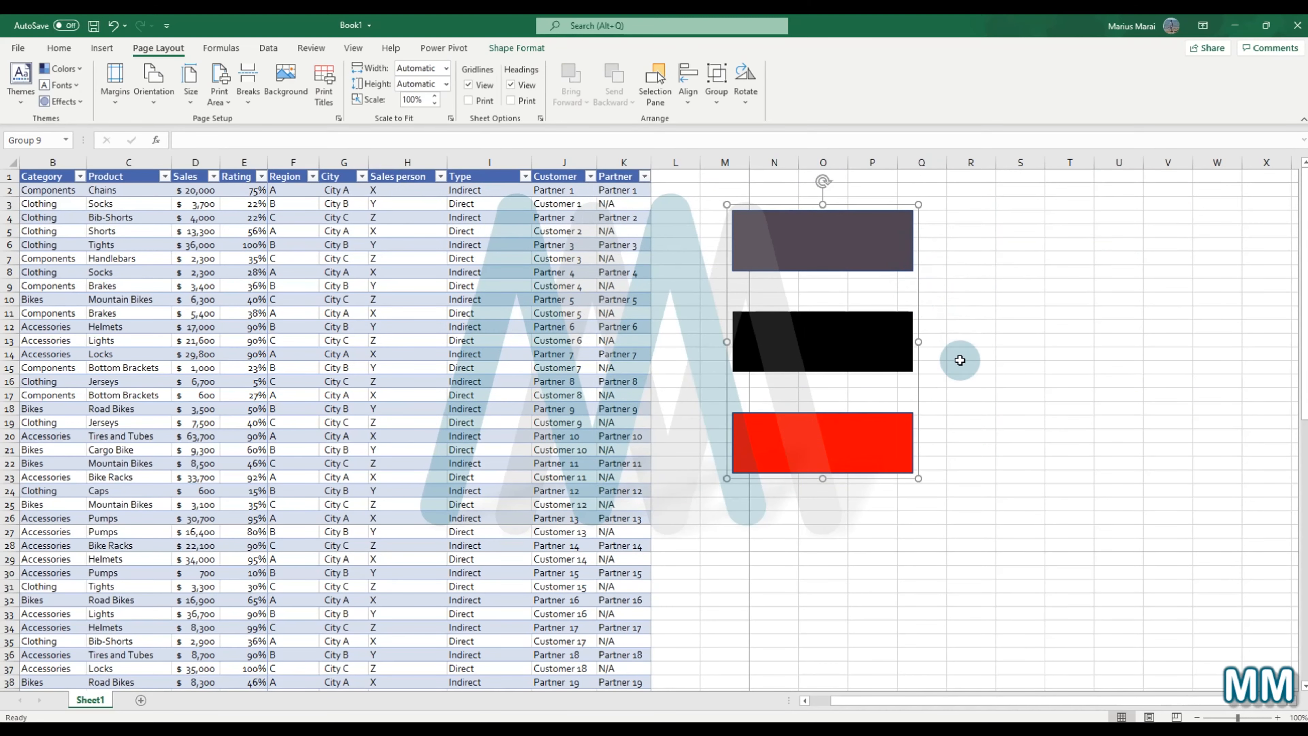
pyautogui.click(962, 341)
pyautogui.click(855, 250)
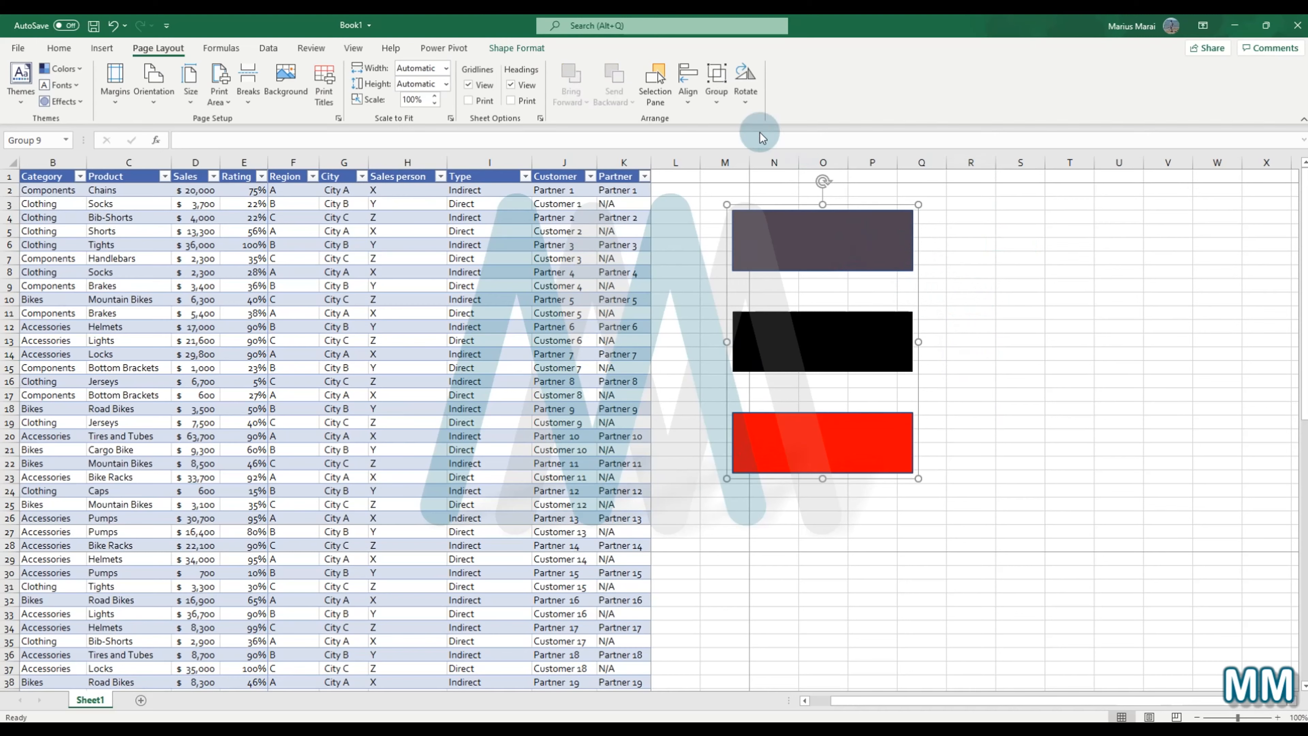
pyautogui.click(721, 104)
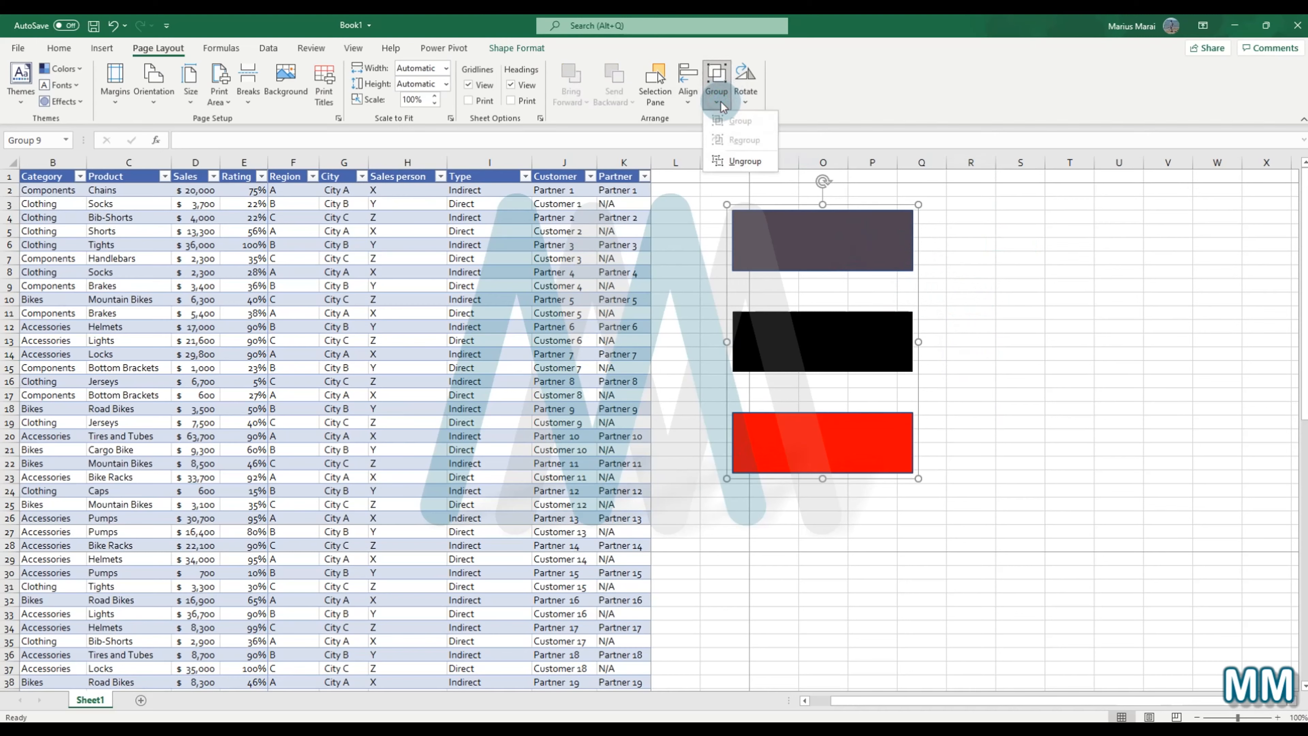
pyautogui.click(746, 160)
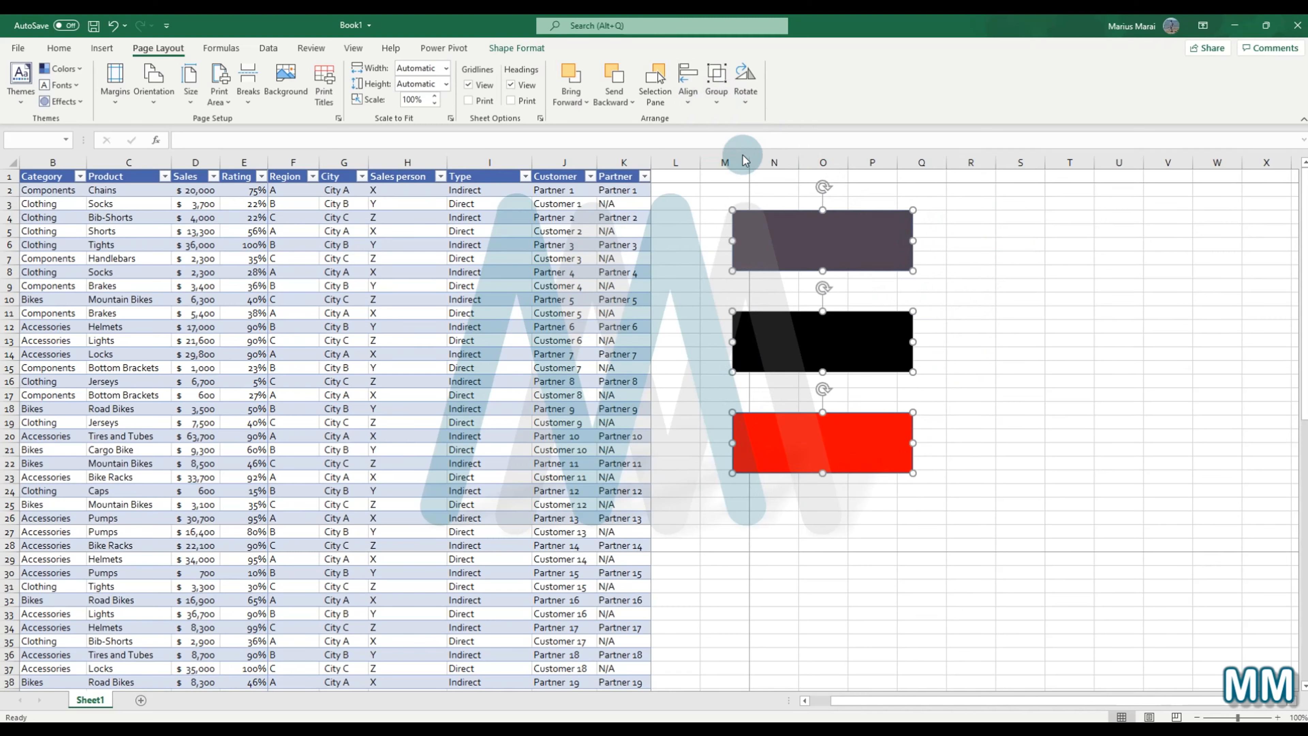
# Step: Set the rotation of the three selected rectangles to 28° through the detailed rotation options
pyautogui.click(749, 109)
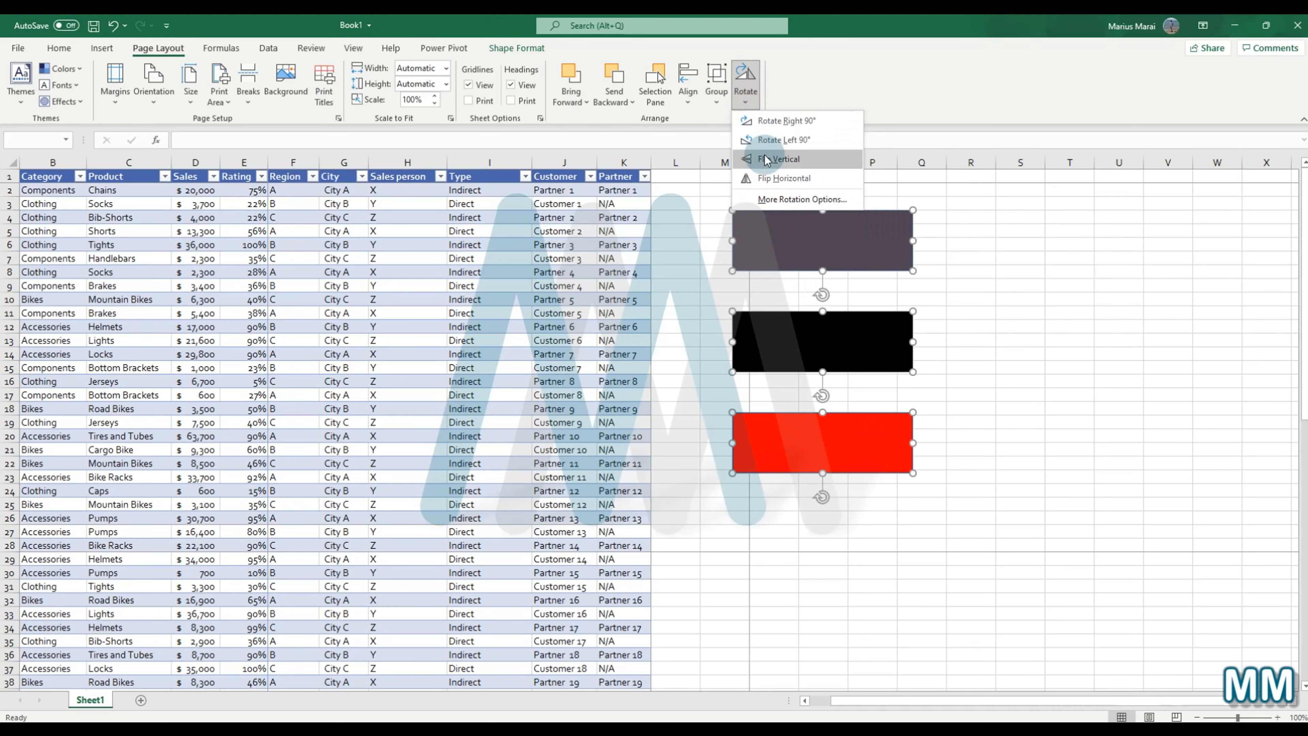
pyautogui.click(767, 199)
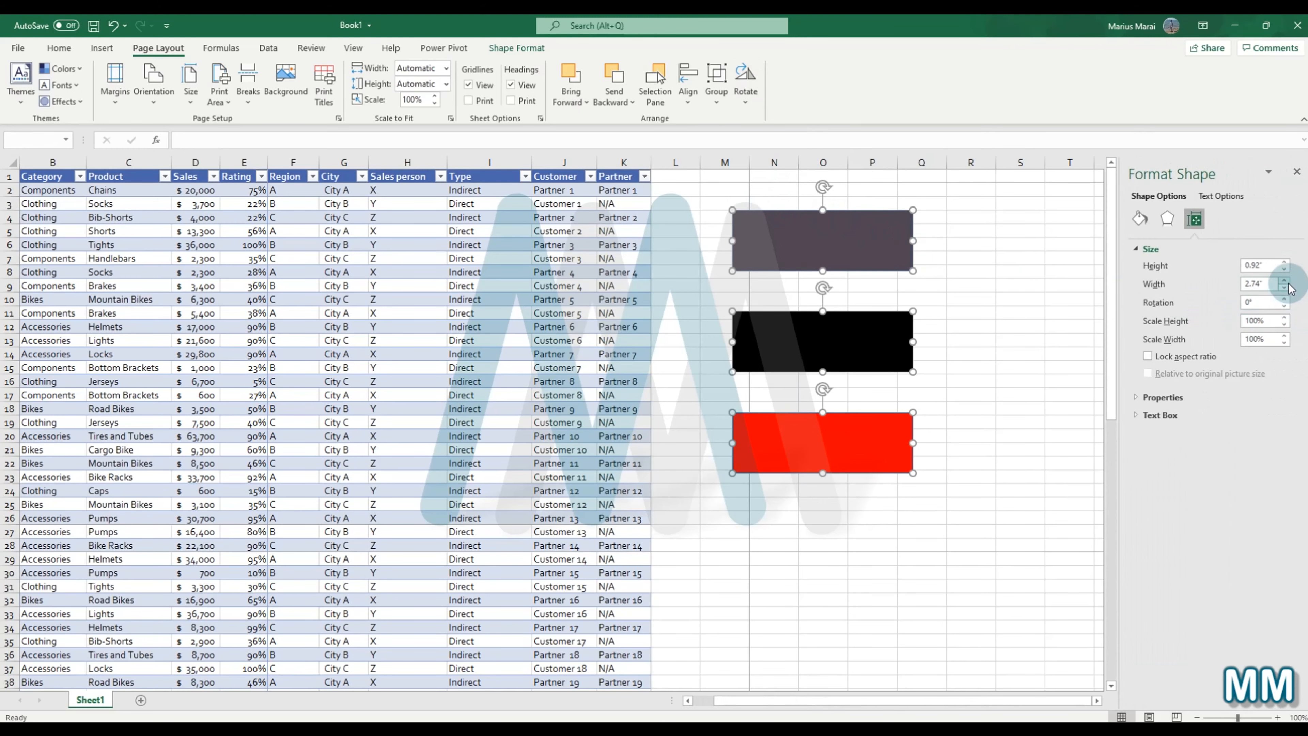
pyautogui.click(1285, 300)
pyautogui.click(1285, 299)
pyautogui.click(1285, 299)
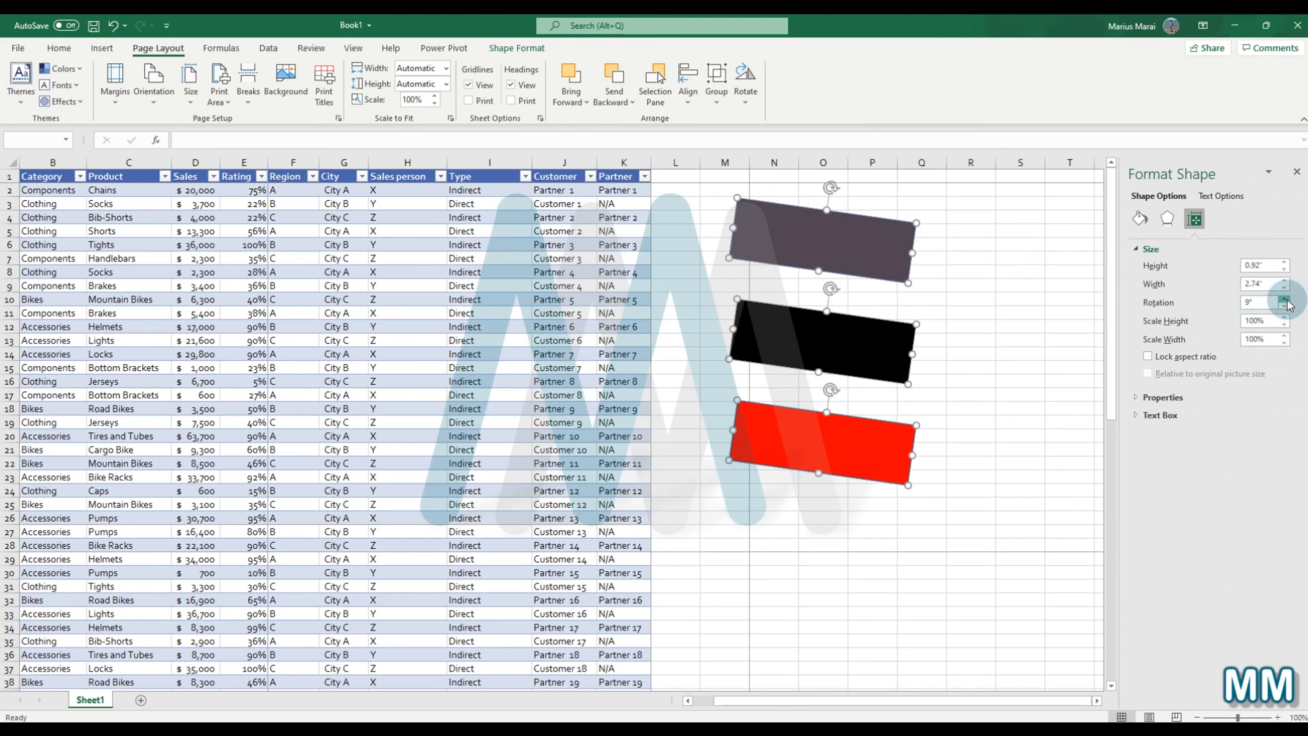
pyautogui.moveTo(1285, 301); pyautogui.dragTo(1285, 300)
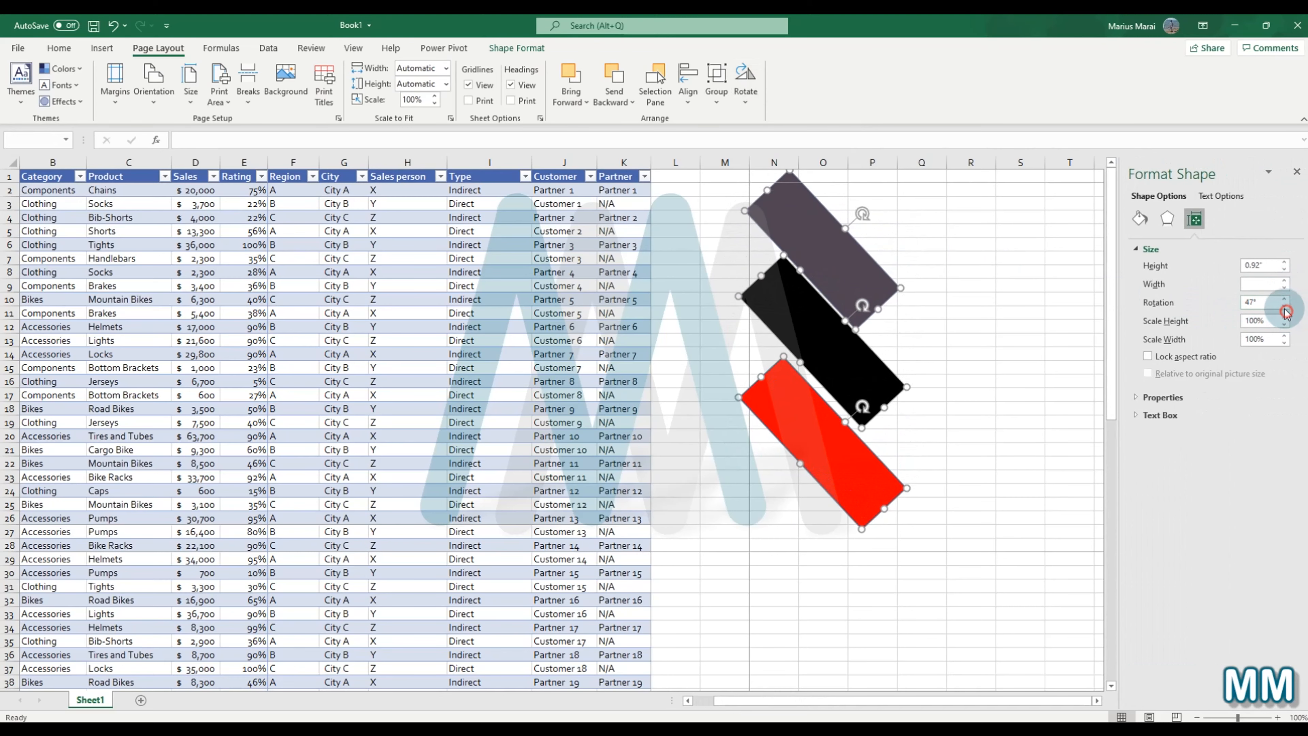
pyautogui.click(1284, 307)
pyautogui.click(1284, 307)
pyautogui.click(1284, 307)
# Step: Scale the three rotated rectangles to 54% height and 40% width
pyautogui.moveTo(1284, 307); pyautogui.dragTo(1284, 324)
pyautogui.click(1284, 319)
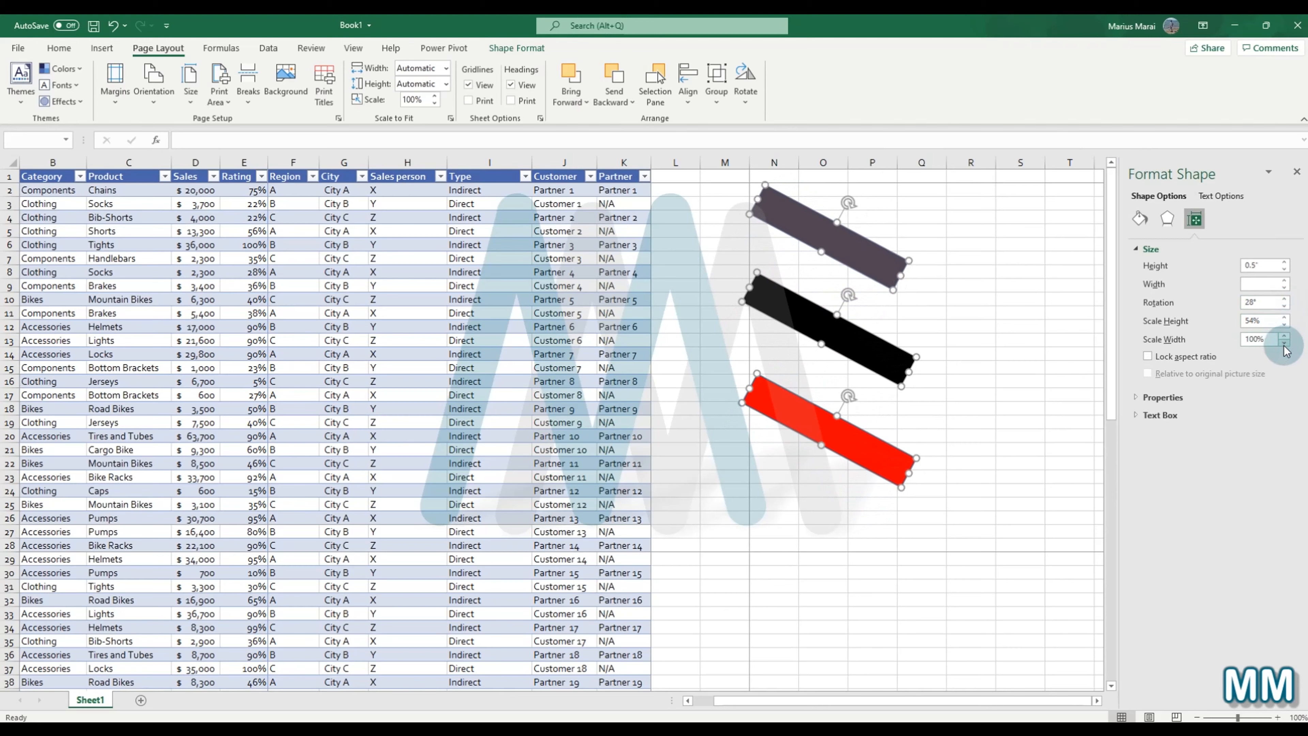
pyautogui.moveTo(1284, 342); pyautogui.dragTo(1284, 342)
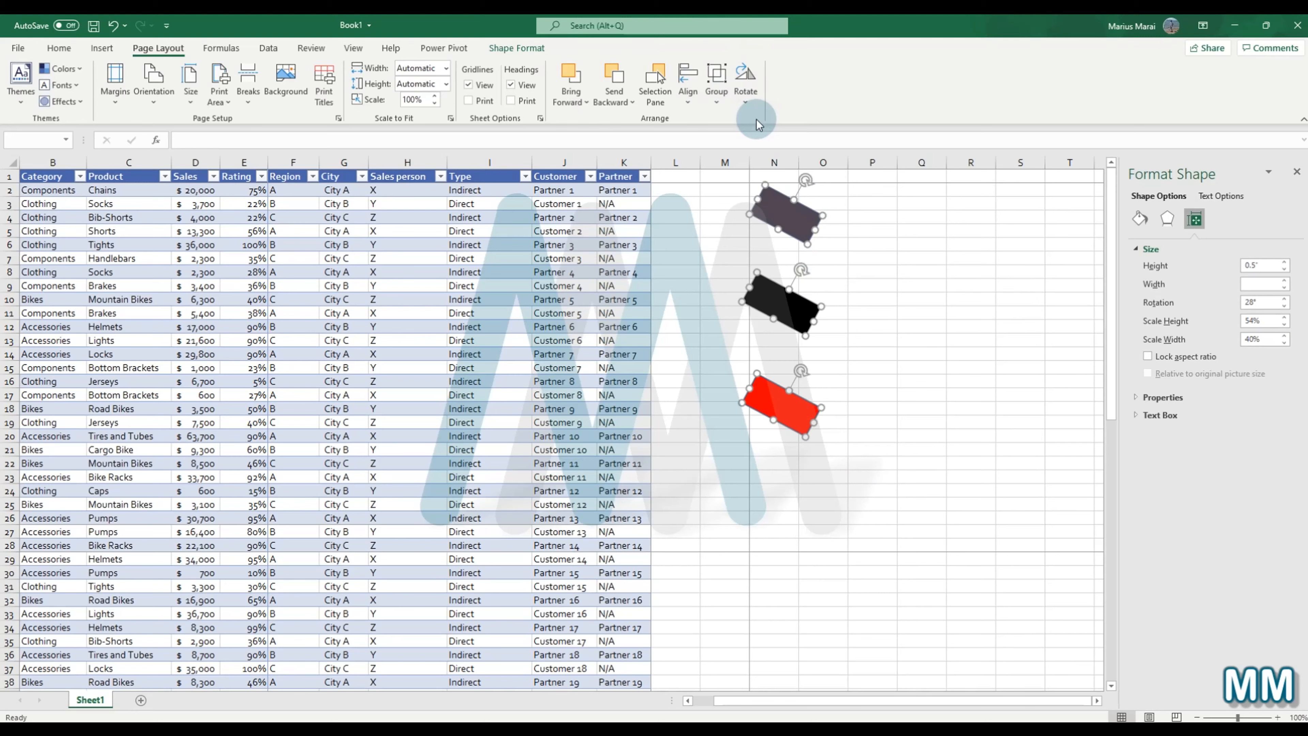
# Step: Group the three rotated rectangles again and move the group slightly up and to the right
pyautogui.click(716, 102)
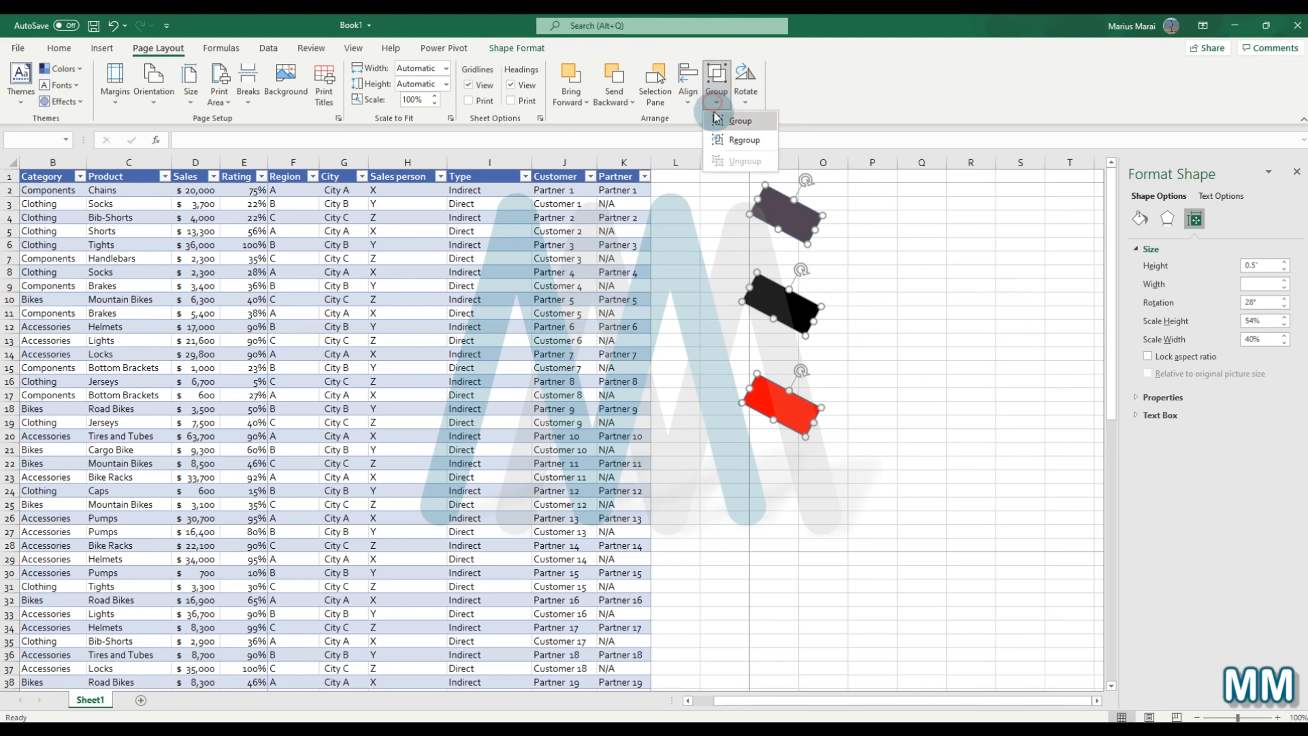
pyautogui.click(736, 120)
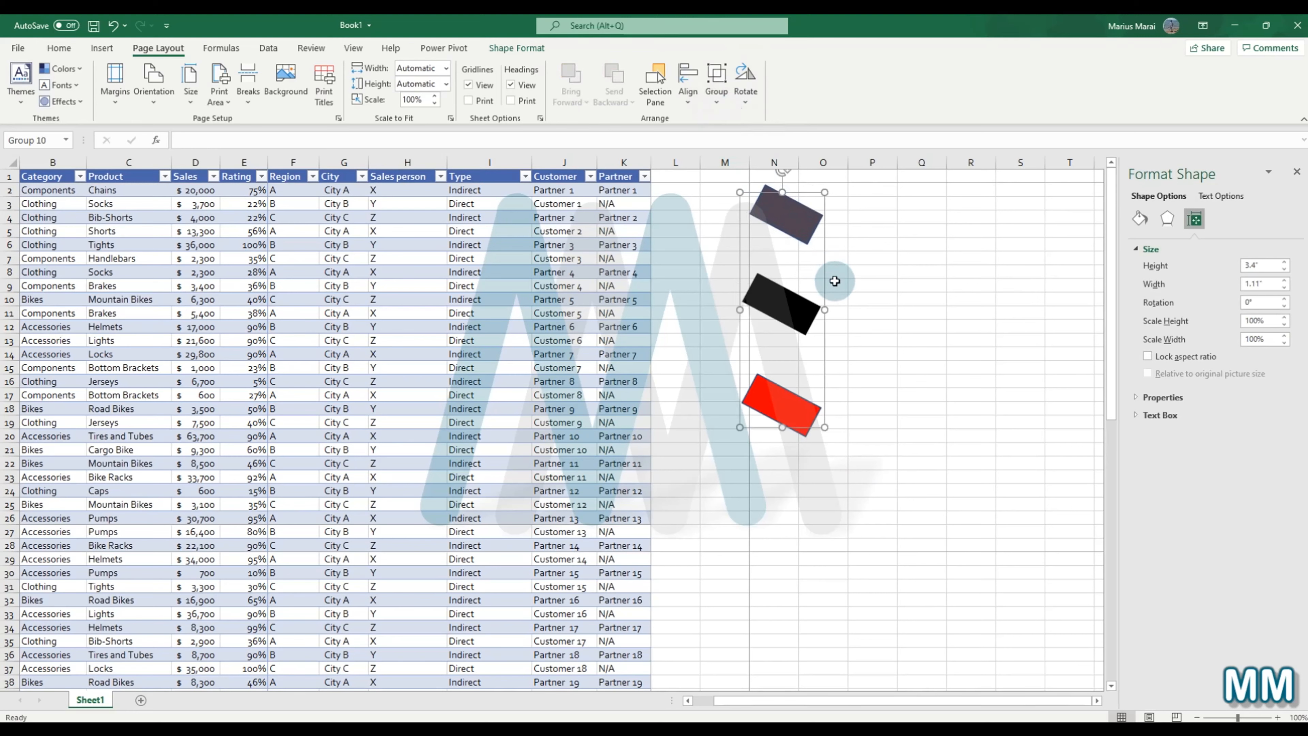
pyautogui.moveTo(825, 280)
pyautogui.mouseDown()
pyautogui.moveTo(1001, 283)
pyautogui.moveTo(651, 270)
pyautogui.moveTo(818, 345)
pyautogui.moveTo(501, 270)
pyautogui.moveTo(777, 257)
pyautogui.moveTo(846, 273)
pyautogui.mouseUp()
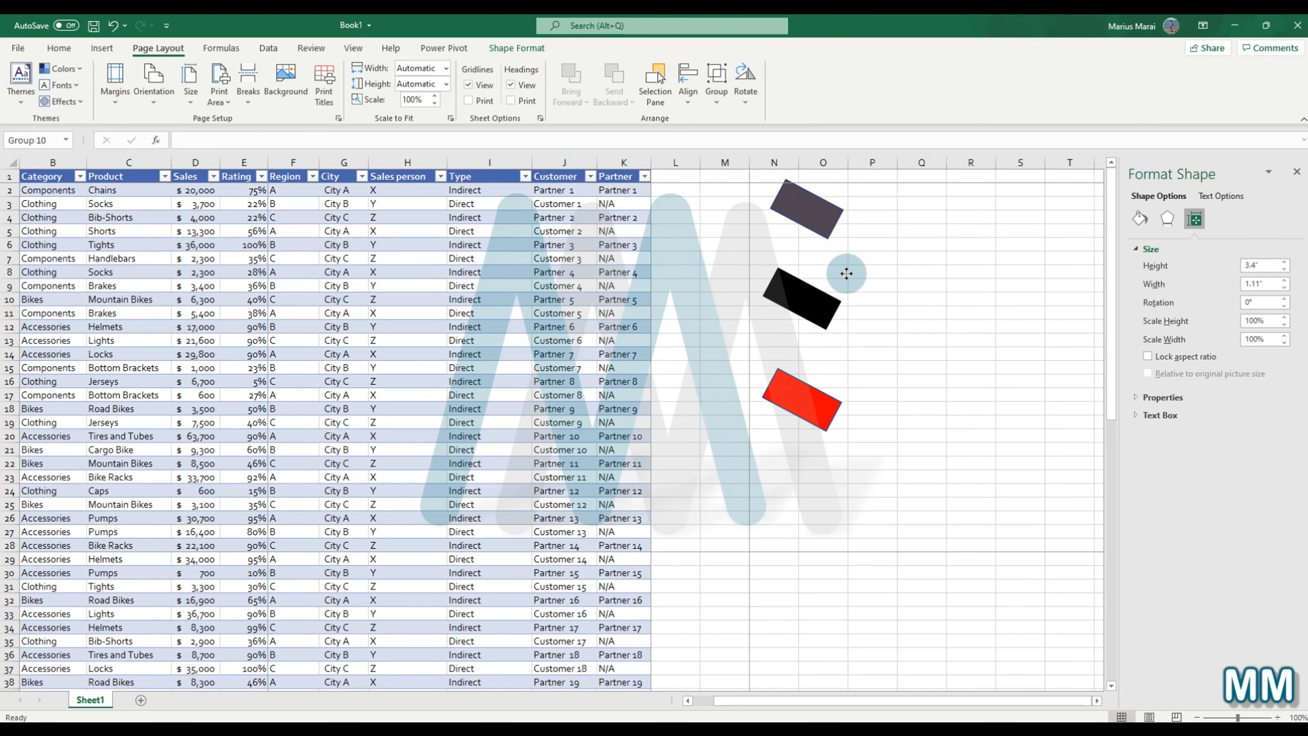
pyautogui.click(971, 246)
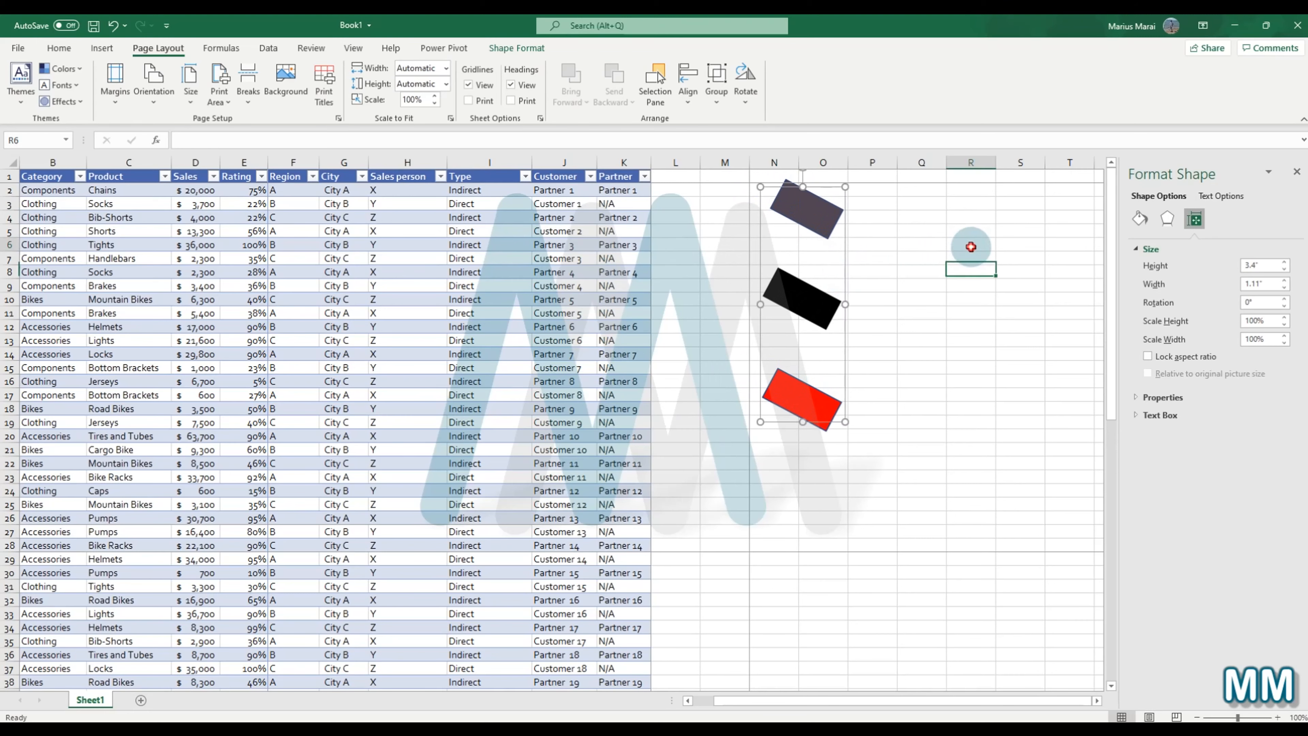